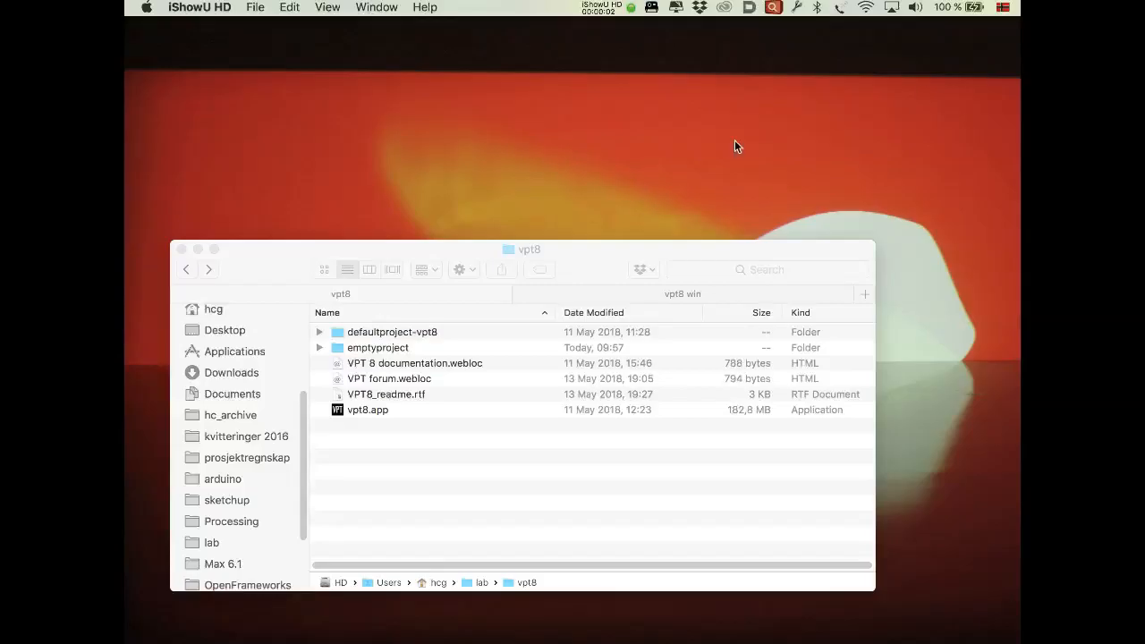
# Compare the contents of the vpt8 Mac folder with the vpt8 win folder and return to the vpt8 folder
pyautogui.click(588, 258)
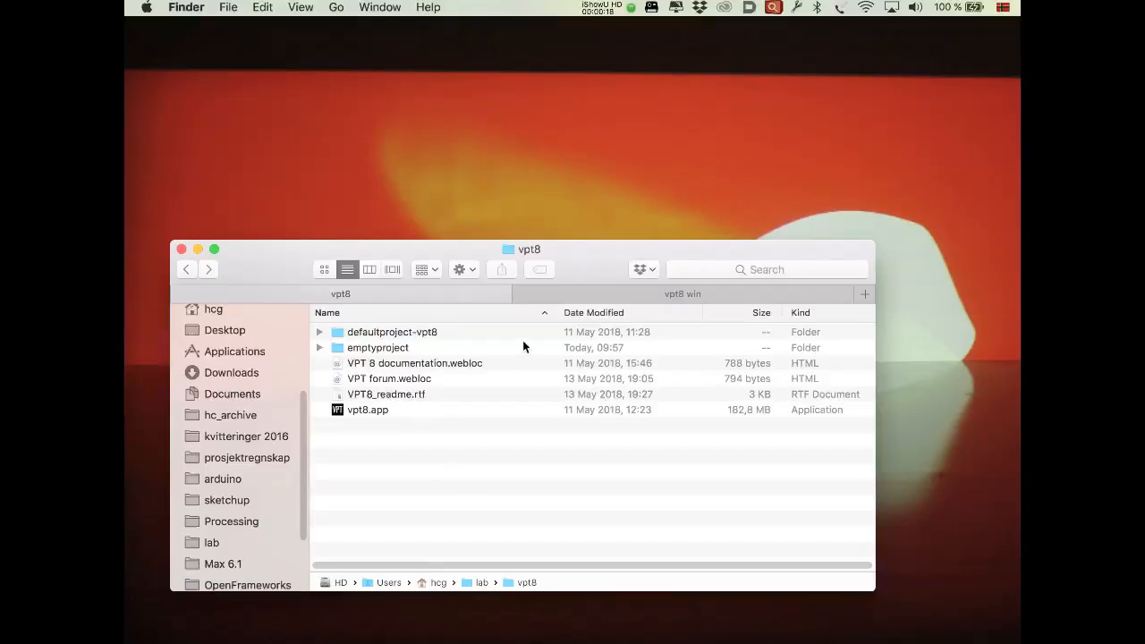
pyautogui.click(612, 290)
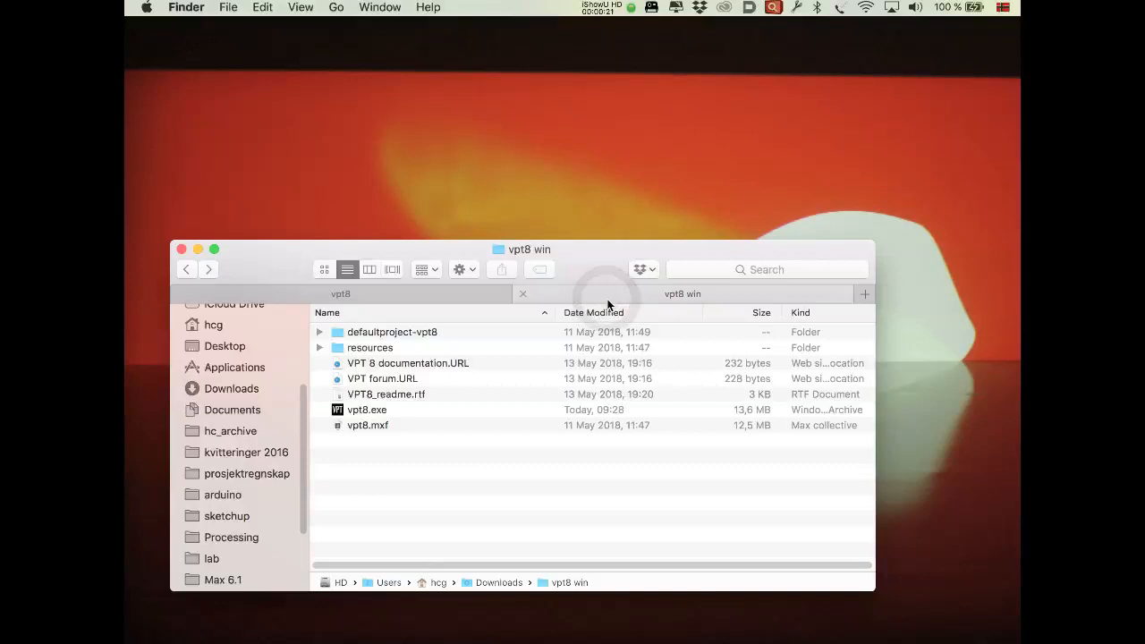
pyautogui.click(383, 295)
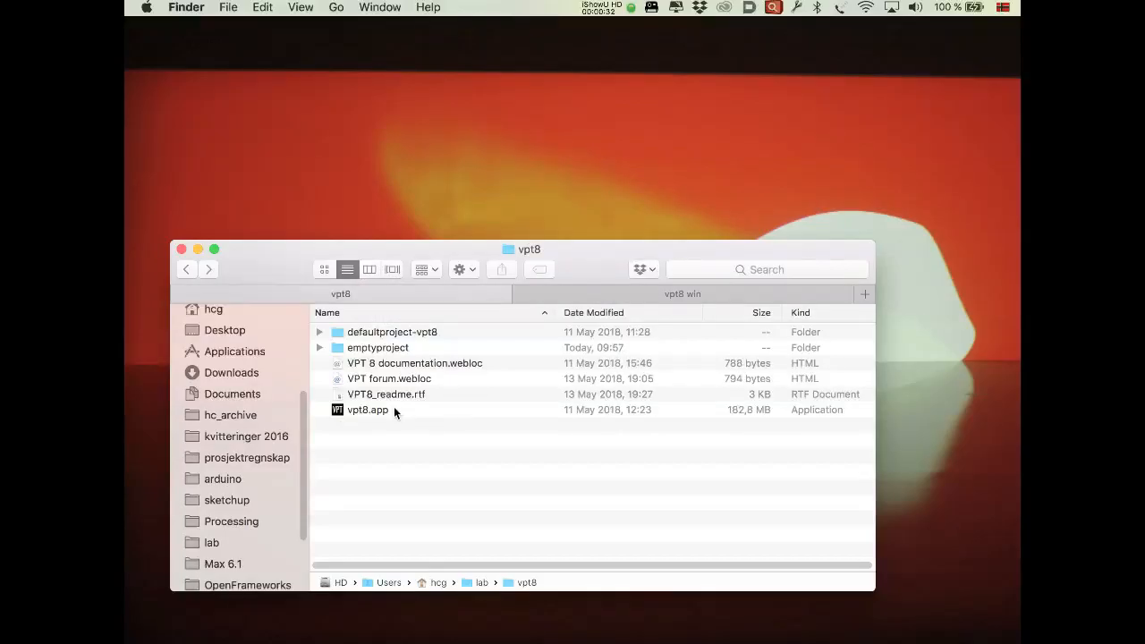
# Preview VPT8_readme.rtf in the vpt8 folder and close the preview
pyautogui.click(417, 396)
pyautogui.press('space')
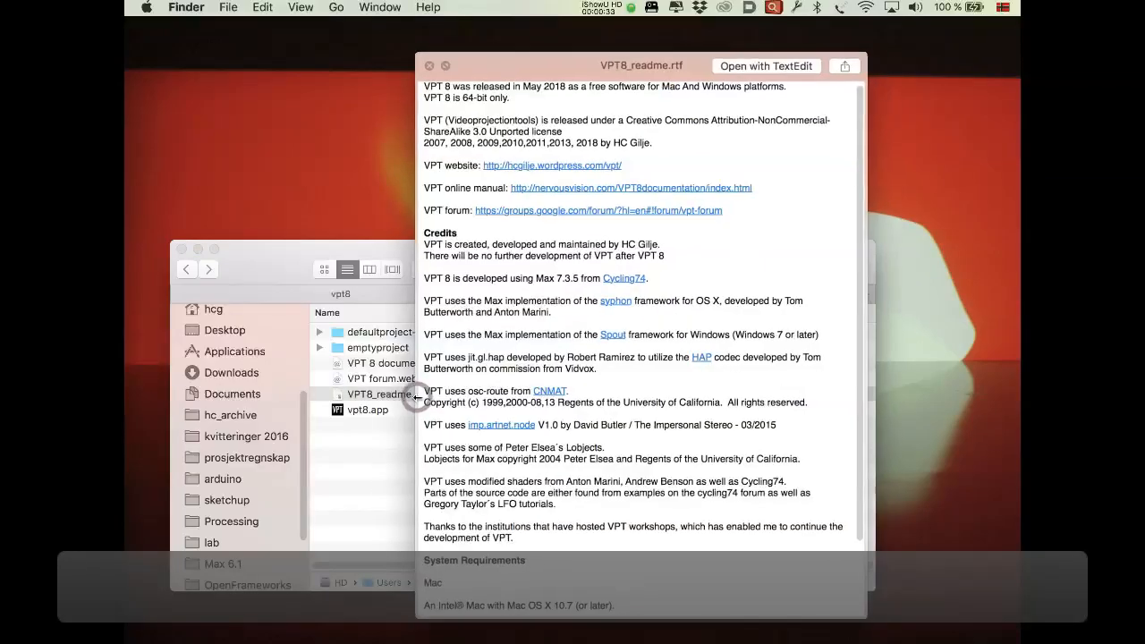
pyautogui.press('space')
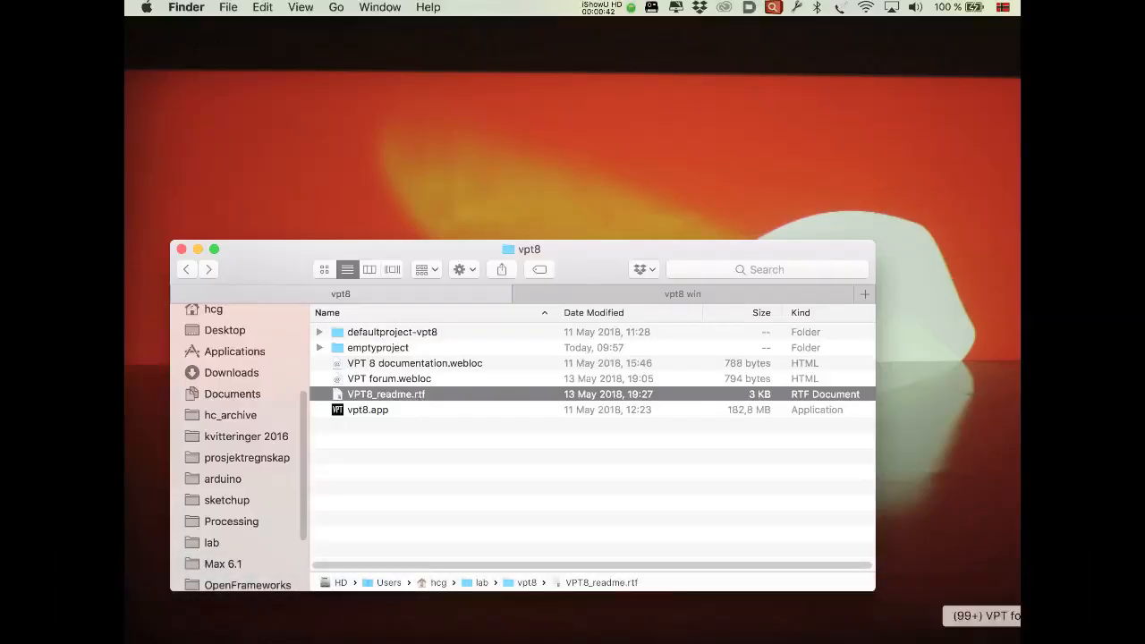
# Switch to the VPT forum page in Firefox and look through its welcome message and topic list
pyautogui.click(1019, 615)
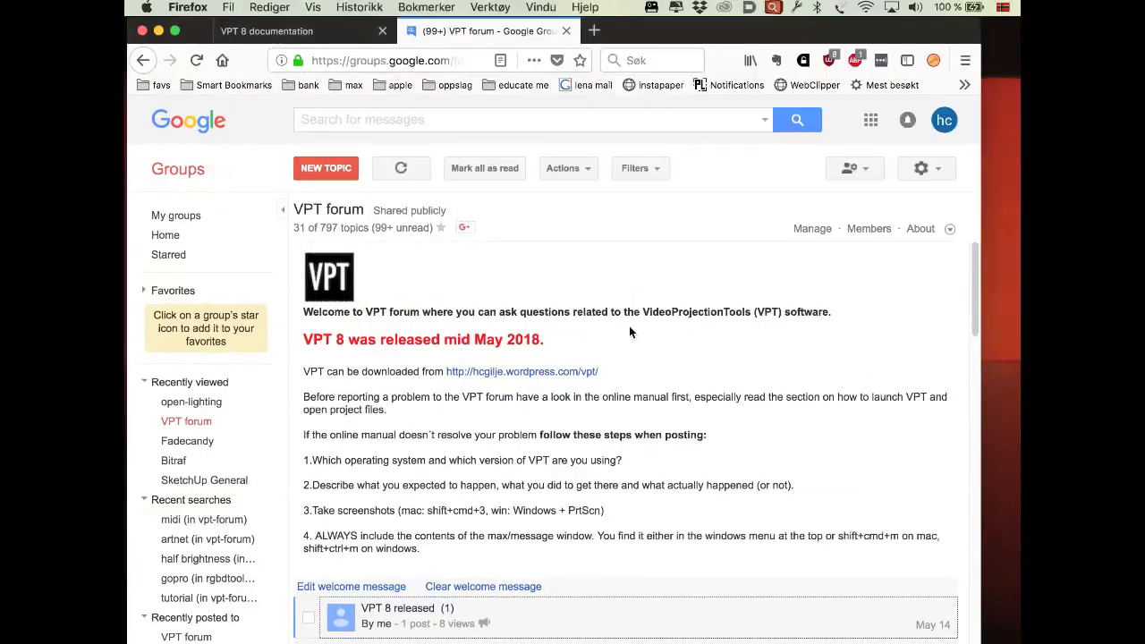
pyautogui.scroll(-8, 618, 380)
pyautogui.scroll(5, 619, 387)
pyautogui.scroll(-6, 618, 386)
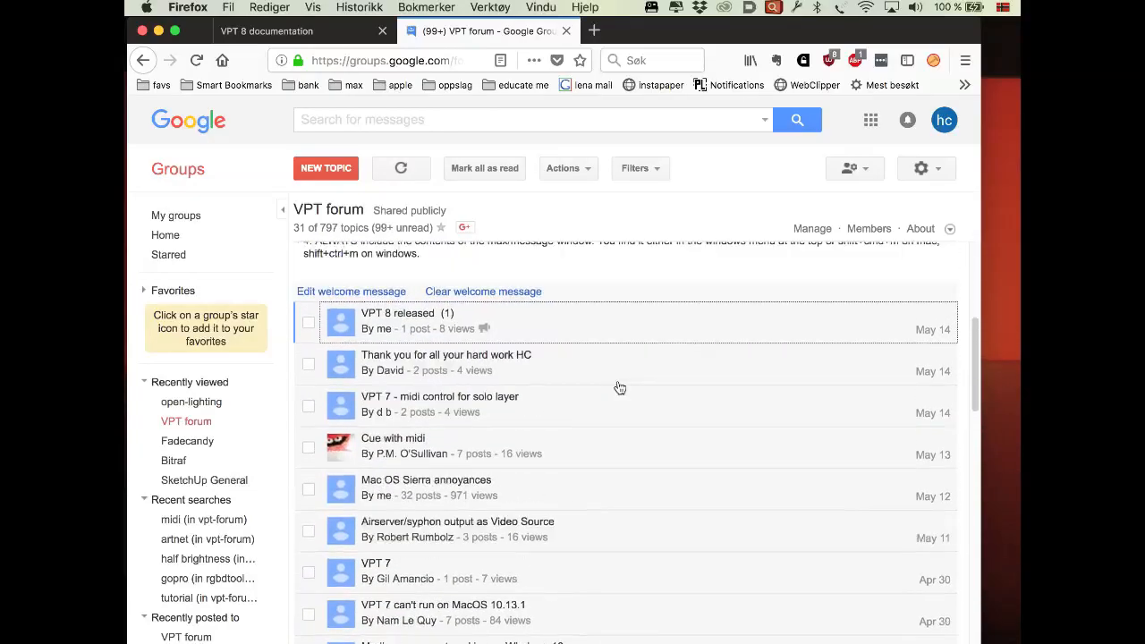
pyautogui.scroll(6, 619, 387)
# Look through the VPT 8 documentation page on installing and opening a project, and hide Firefox to return to Finder
pyautogui.click(307, 33)
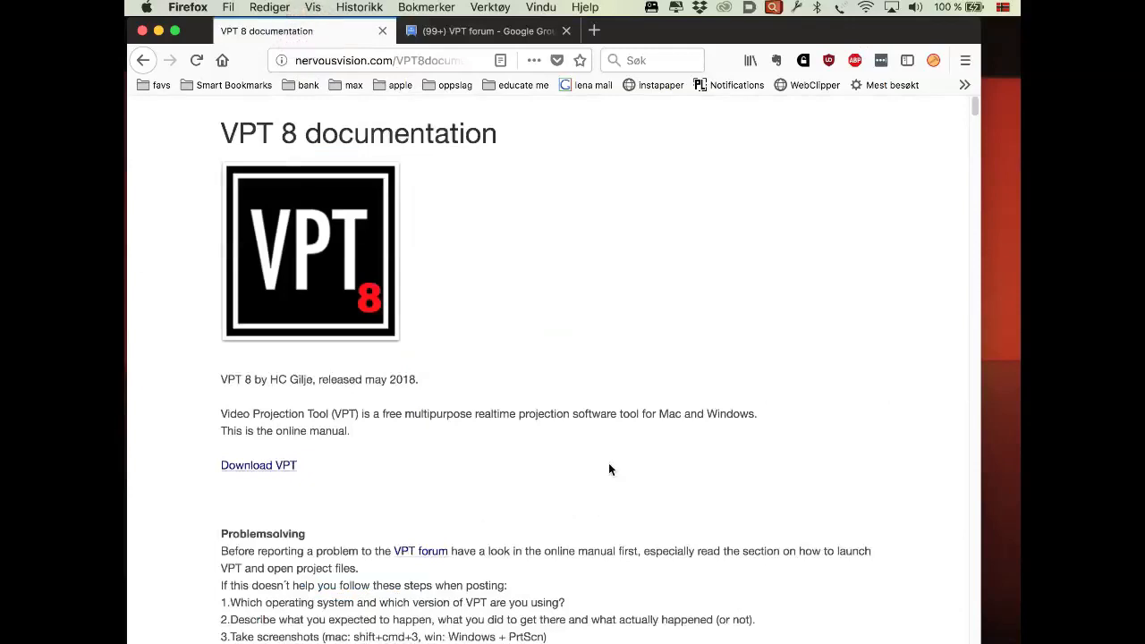
pyautogui.scroll(-15, 608, 463)
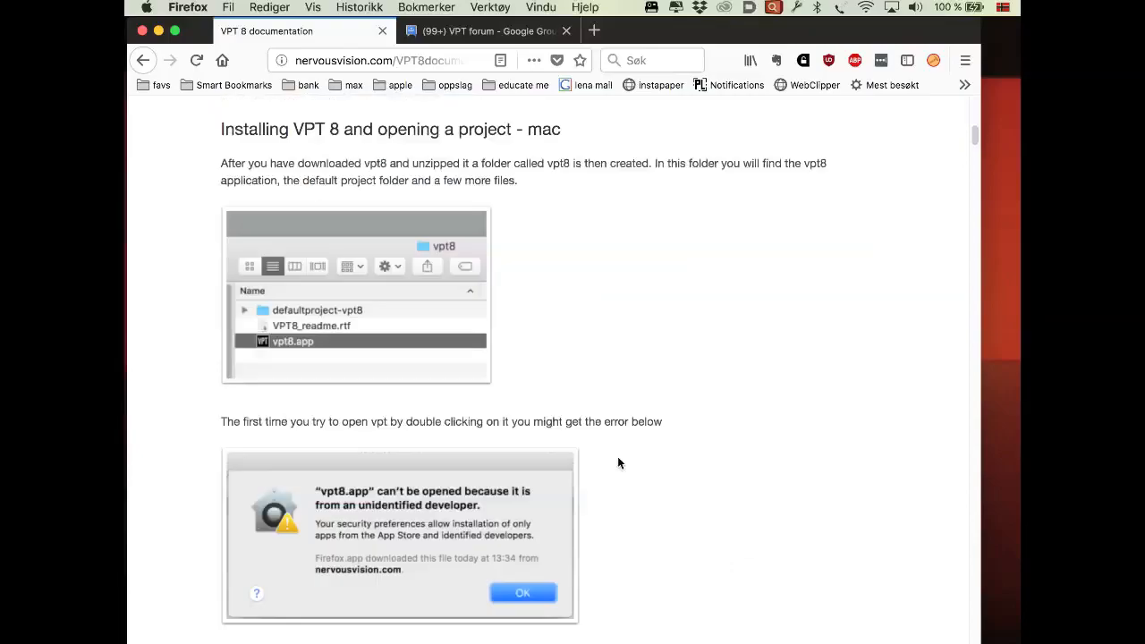
pyautogui.scroll(-20, 618, 462)
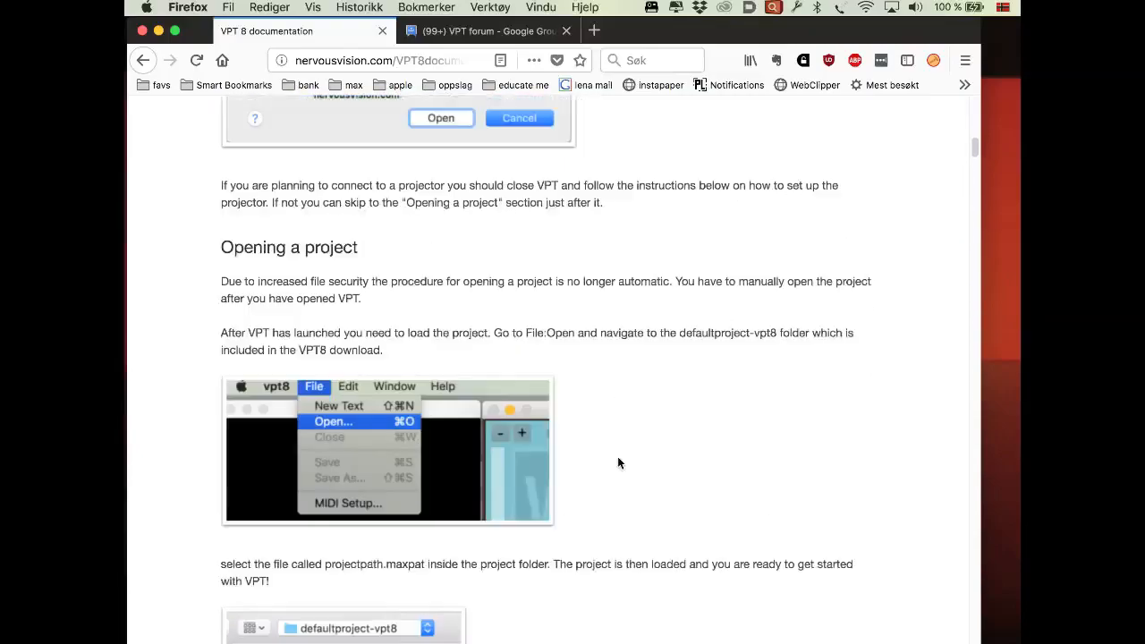
pyautogui.scroll(20, 618, 463)
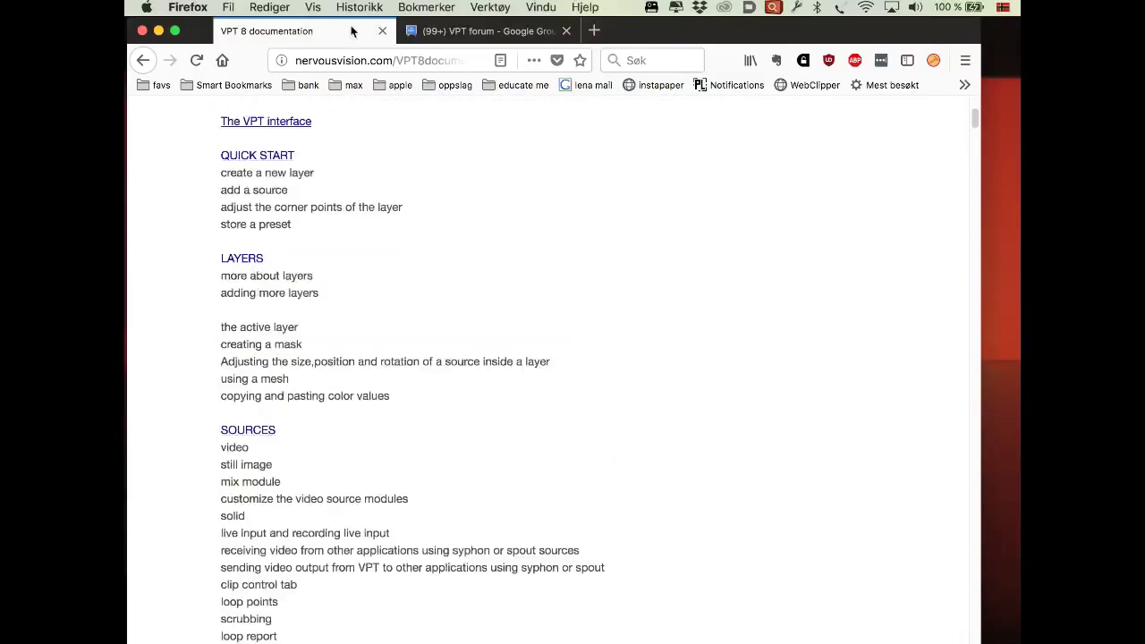
pyautogui.click(188, 7)
pyautogui.click(193, 159)
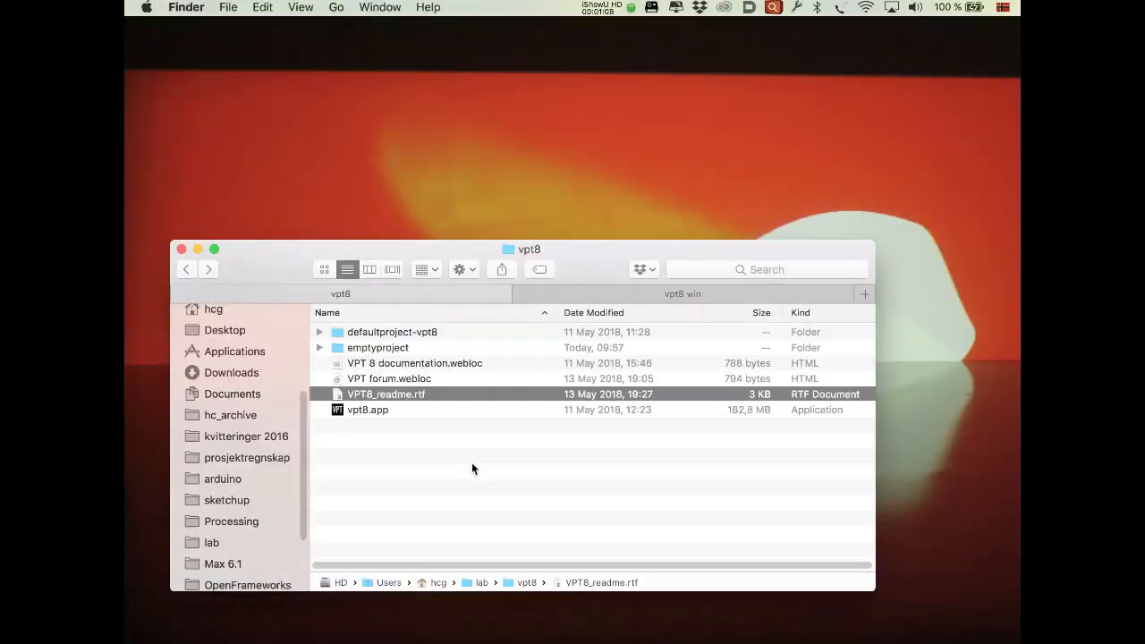
# Open the defaultproject-vpt8 folder and briefly preview cuelist.txt
pyautogui.doubleClick(349, 333)
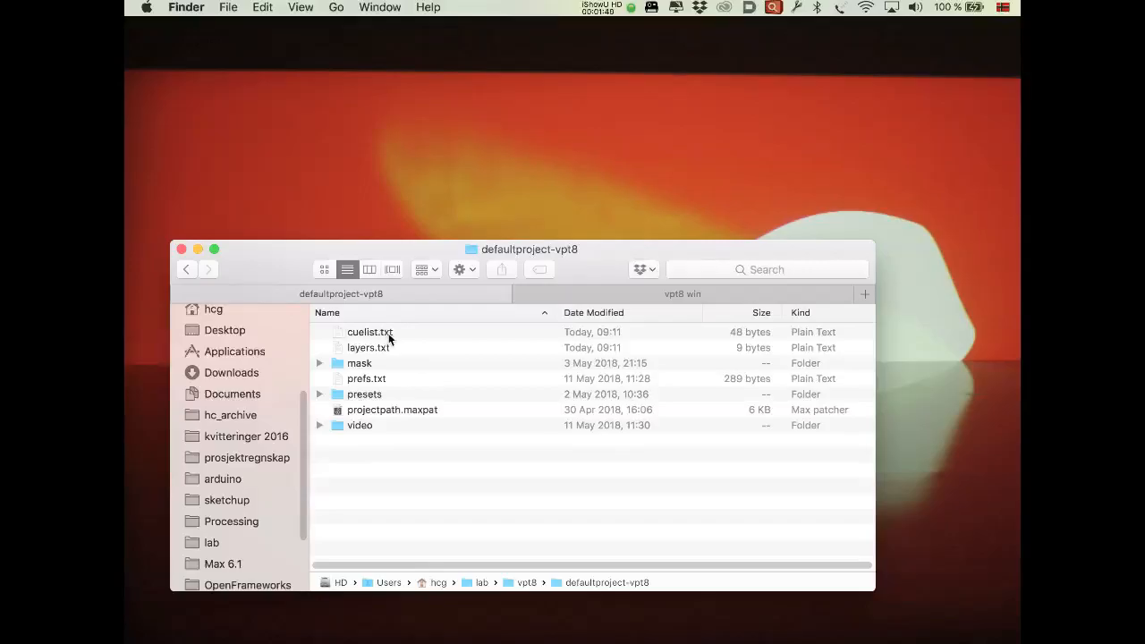
pyautogui.click(388, 336)
pyautogui.press('space')
pyautogui.press('space')
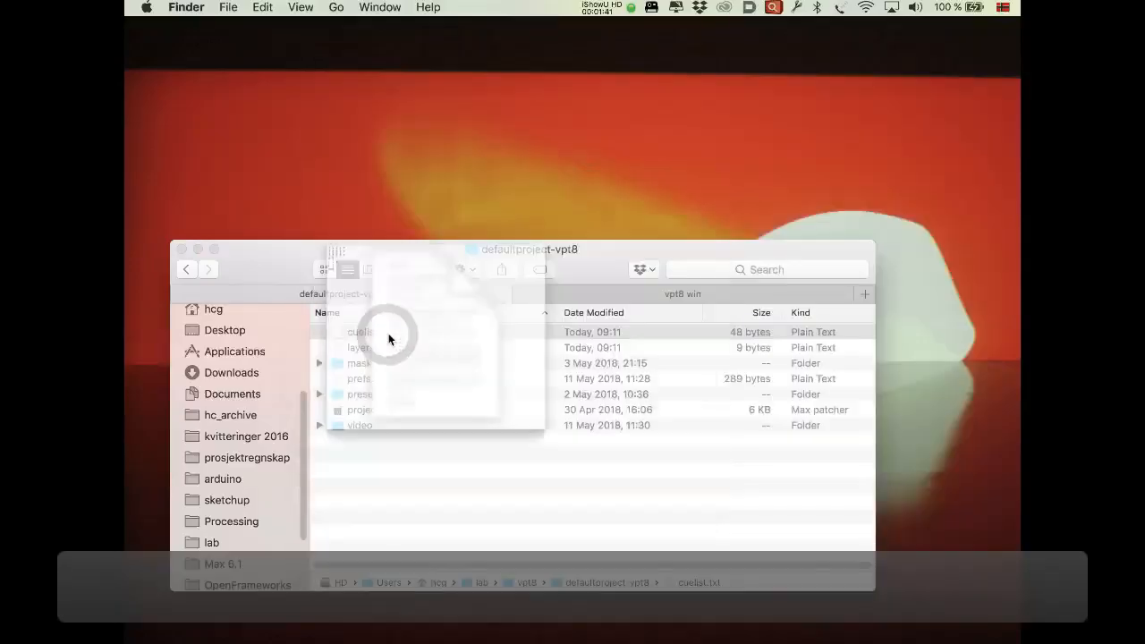
# Preview layers.txt and prefs.txt in the default project folder to check the layer and preference settings
pyautogui.click(376, 348)
pyautogui.press('space')
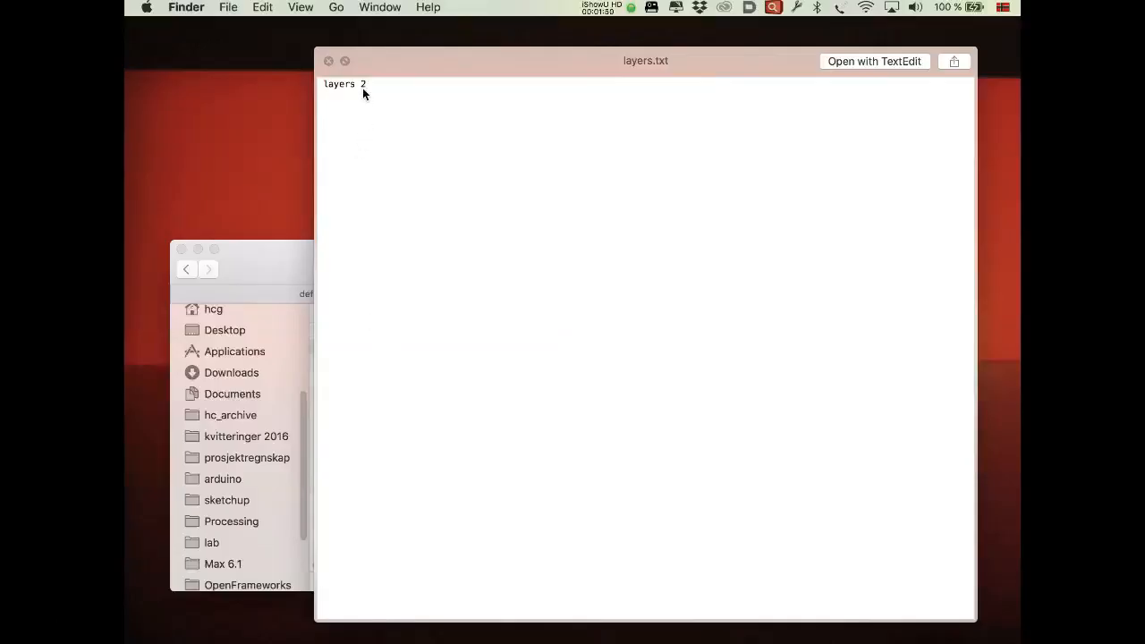
pyautogui.press('space')
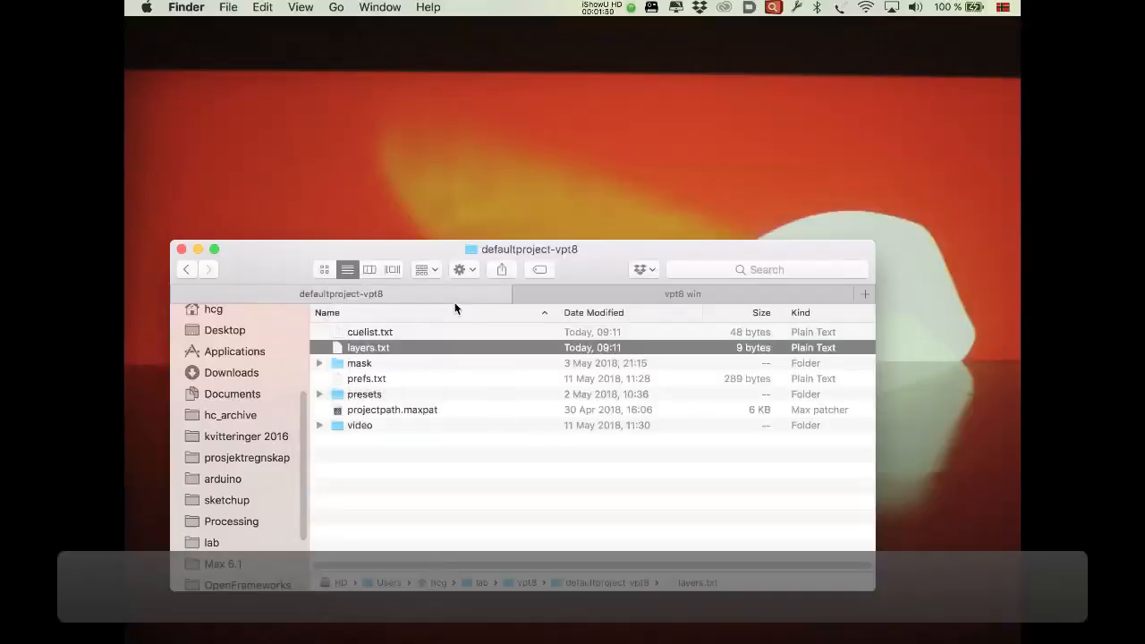
pyautogui.click(376, 383)
pyautogui.press('space')
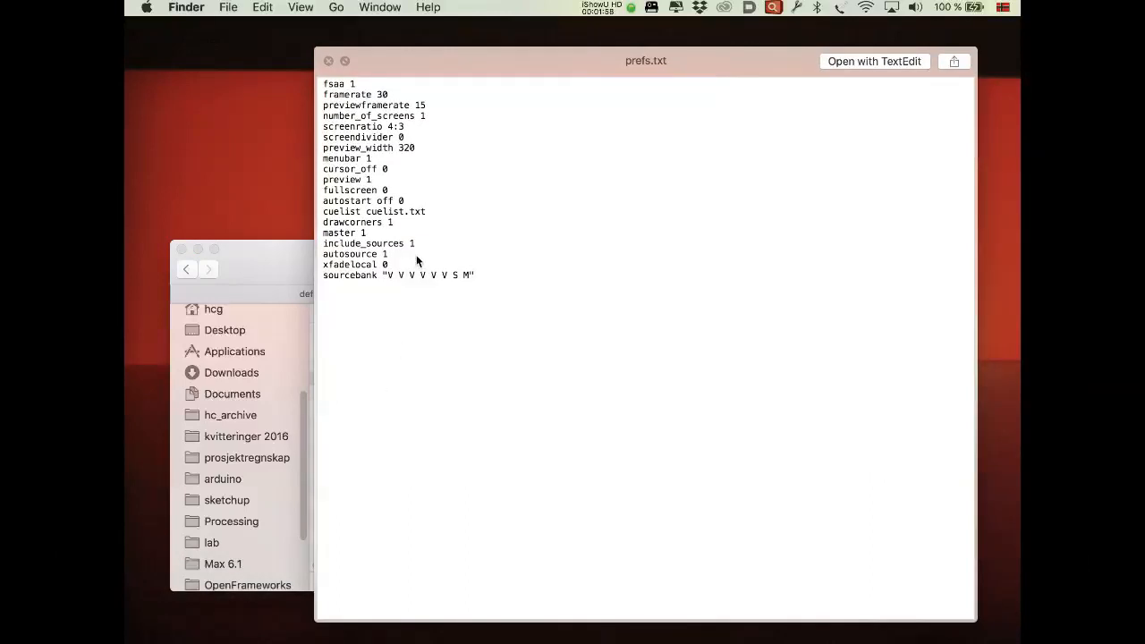
pyautogui.press('space')
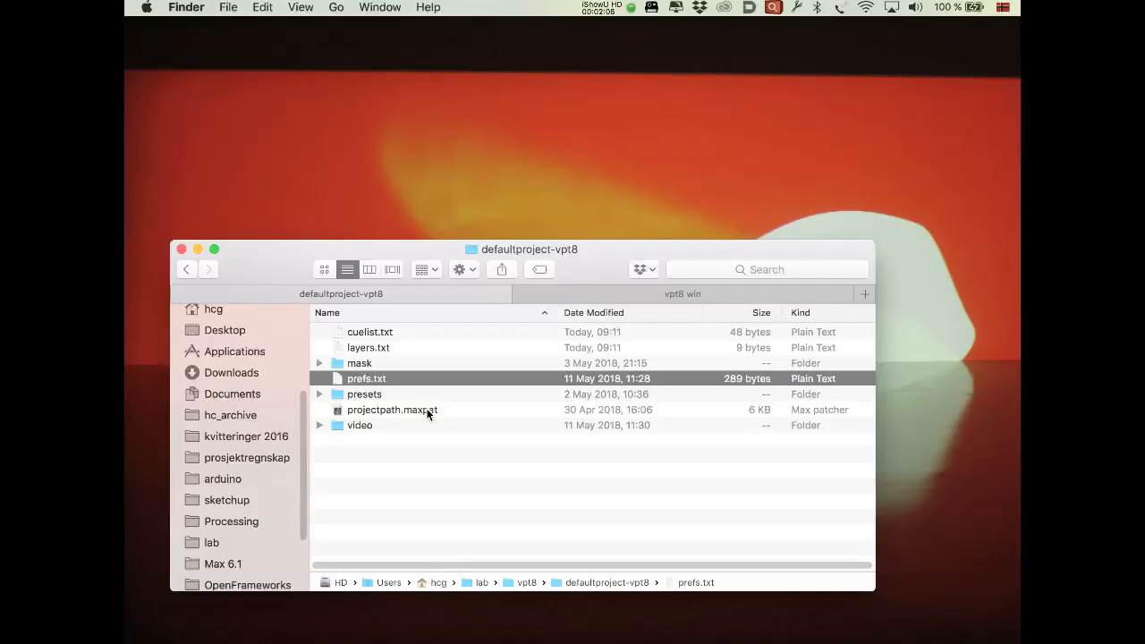
# Expand the default project's video folder to view its media files, and collapse it again
pyautogui.click(320, 427)
pyautogui.scroll(-3, 440, 495)
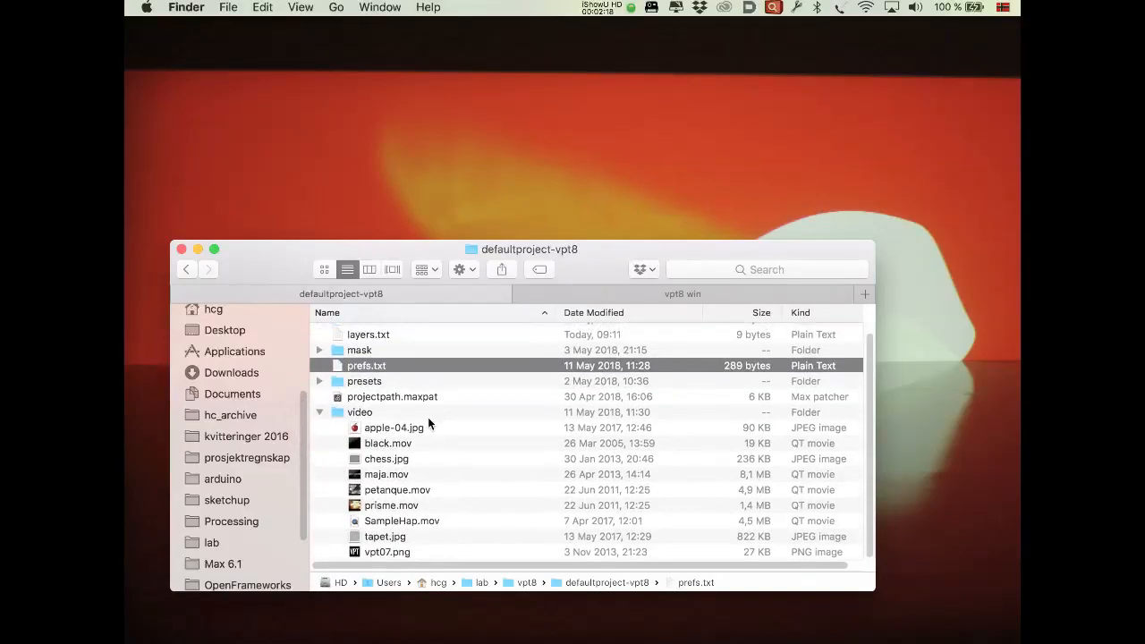
pyautogui.click(319, 417)
pyautogui.click(319, 416)
# Expand the mask folder, preview the mask image bellblur.png, and collapse the folder again
pyautogui.click(320, 363)
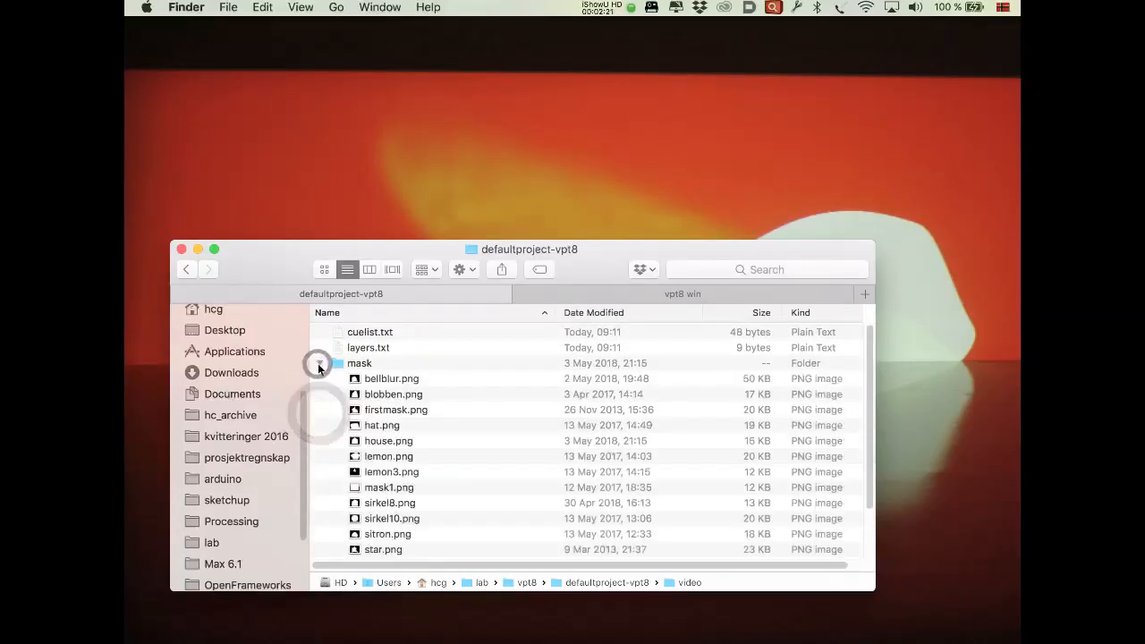
pyautogui.click(408, 381)
pyautogui.press('space')
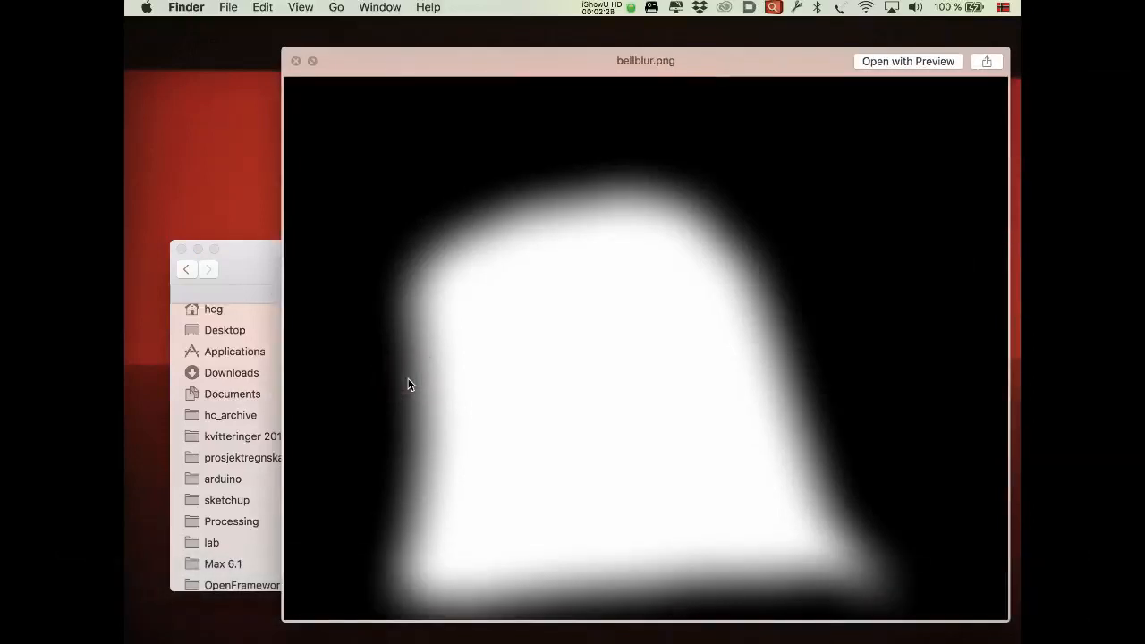
pyautogui.press('space')
pyautogui.click(320, 363)
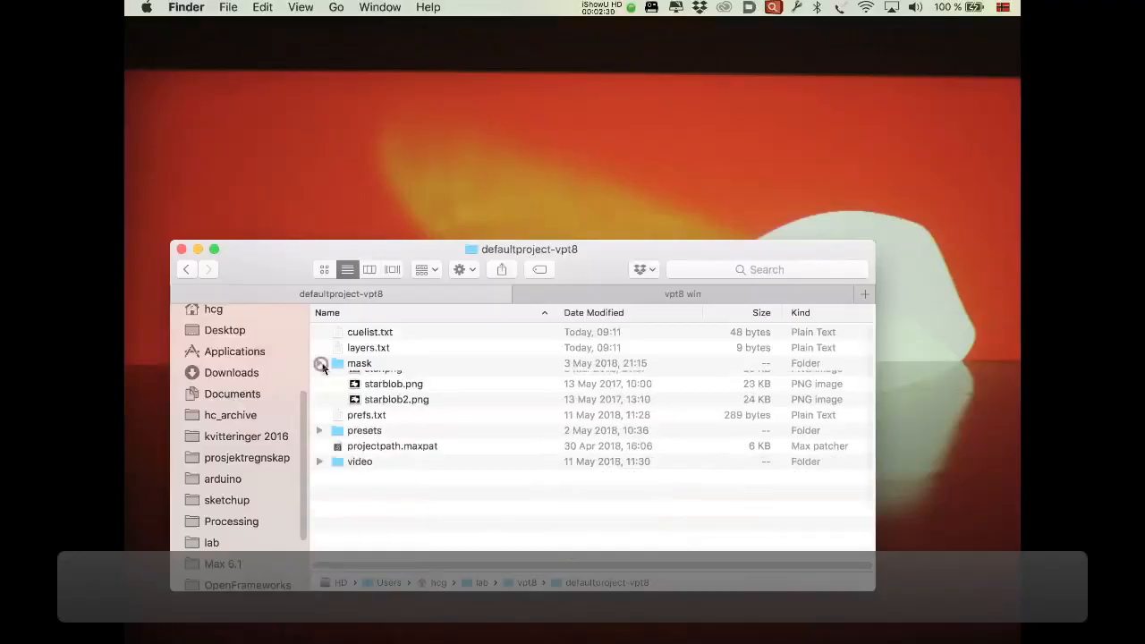
# View the files inside the presets folder, collapse it, and go back to the vpt8 folder
pyautogui.click(318, 395)
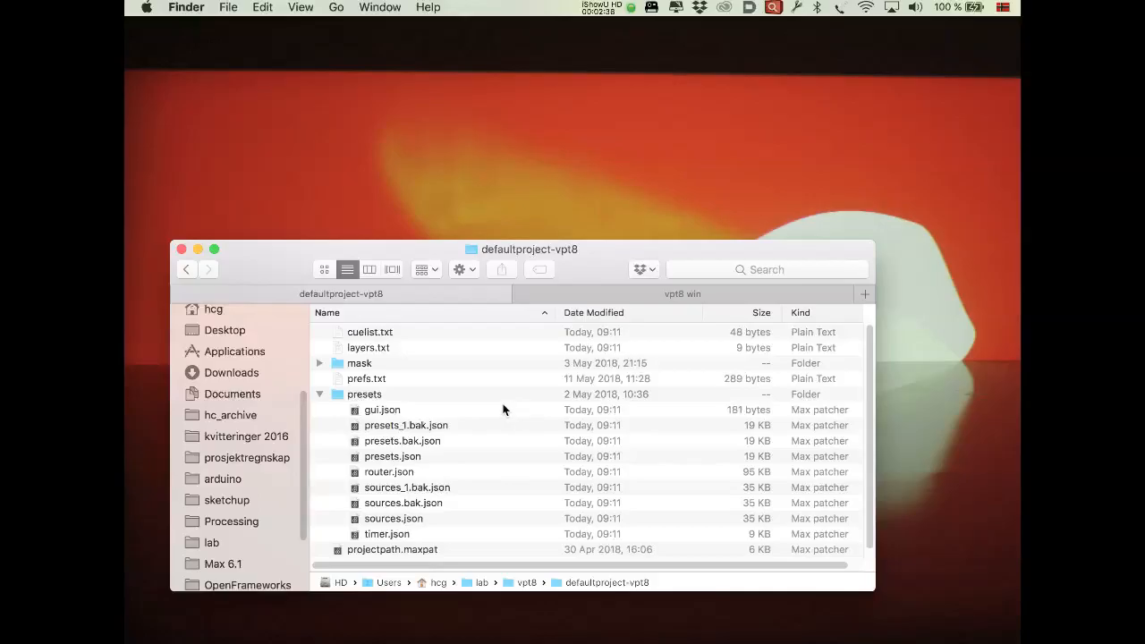
pyautogui.click(320, 395)
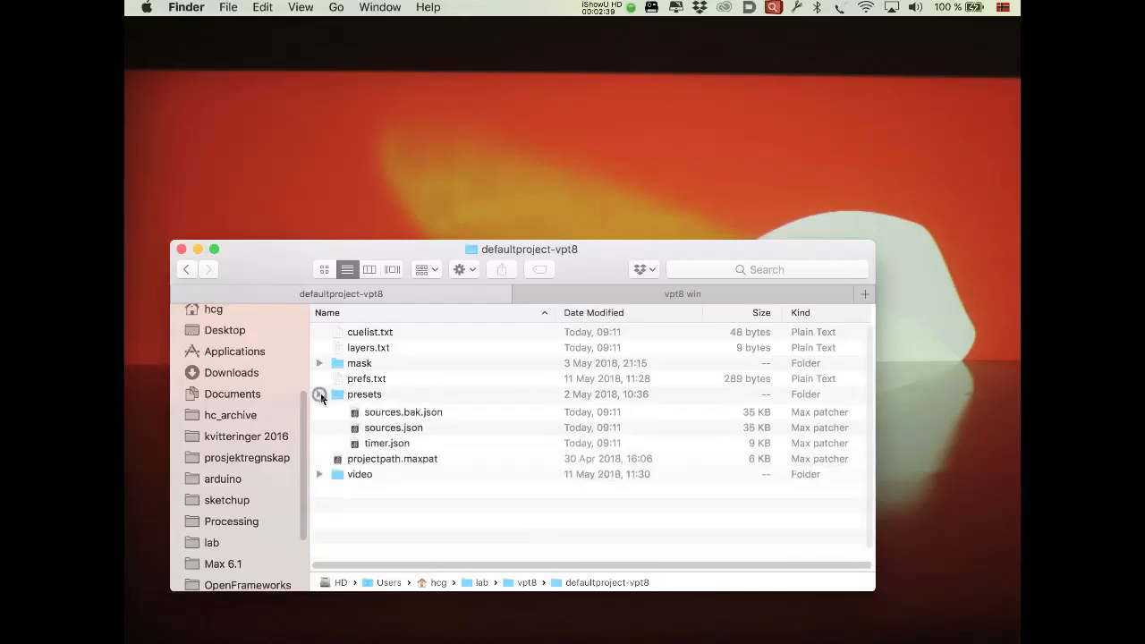
pyautogui.click(187, 270)
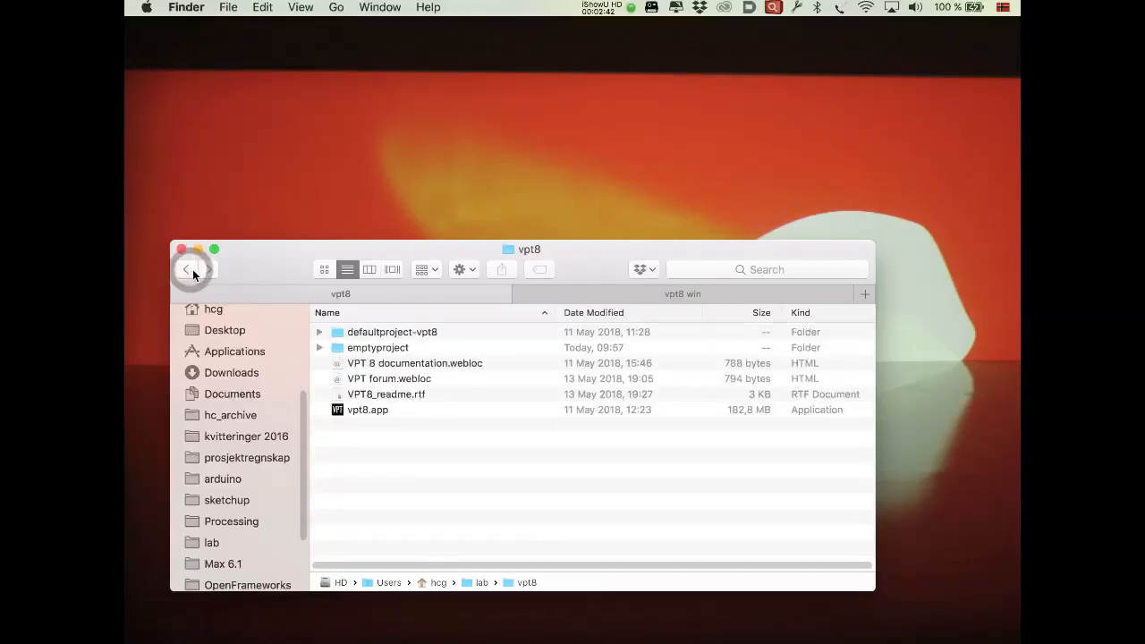
# Inspect the emptyproject folder and its video subfolder, and collapse both again
pyautogui.click(320, 349)
pyautogui.click(336, 458)
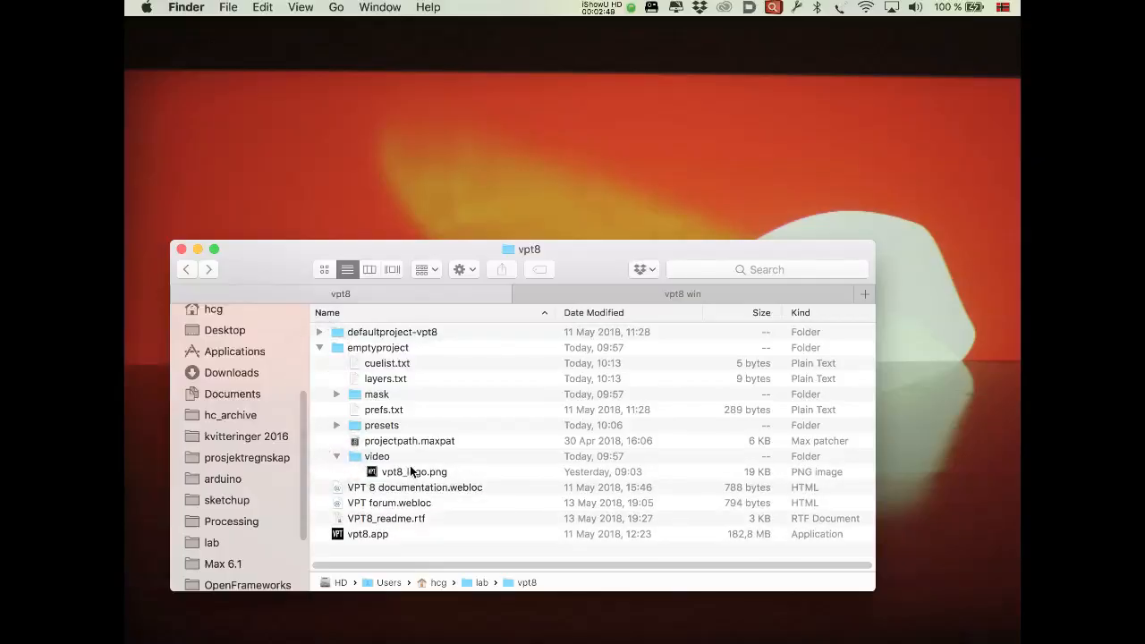
pyautogui.click(337, 456)
pyautogui.click(320, 350)
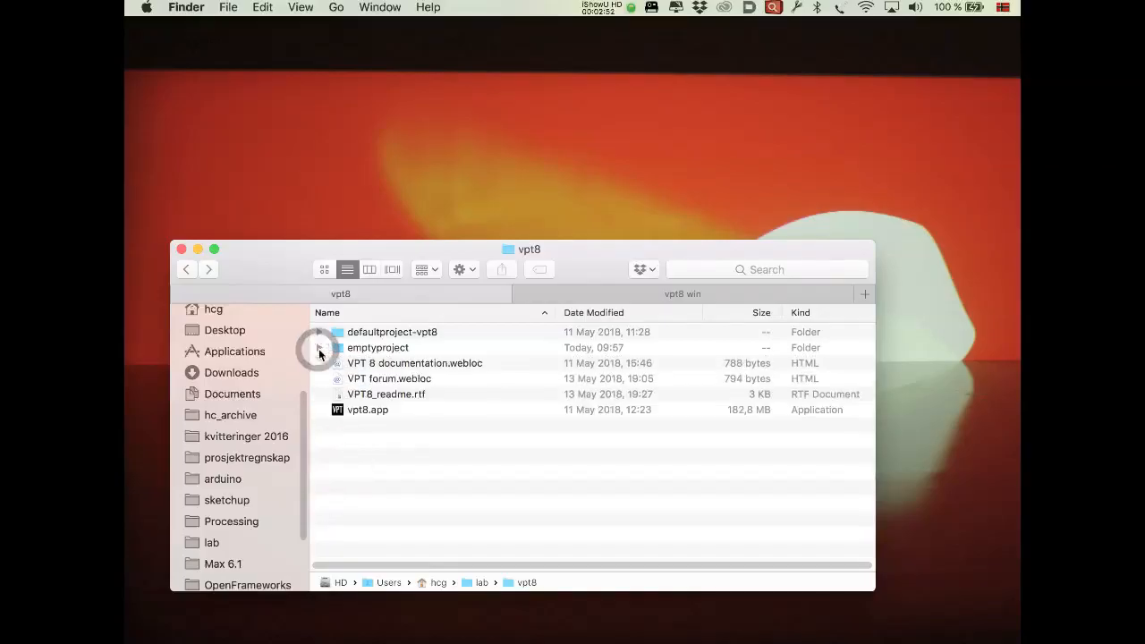
# Launch vpt8.app and position the vpt output window directly below the preview window
pyautogui.doubleClick(361, 413)
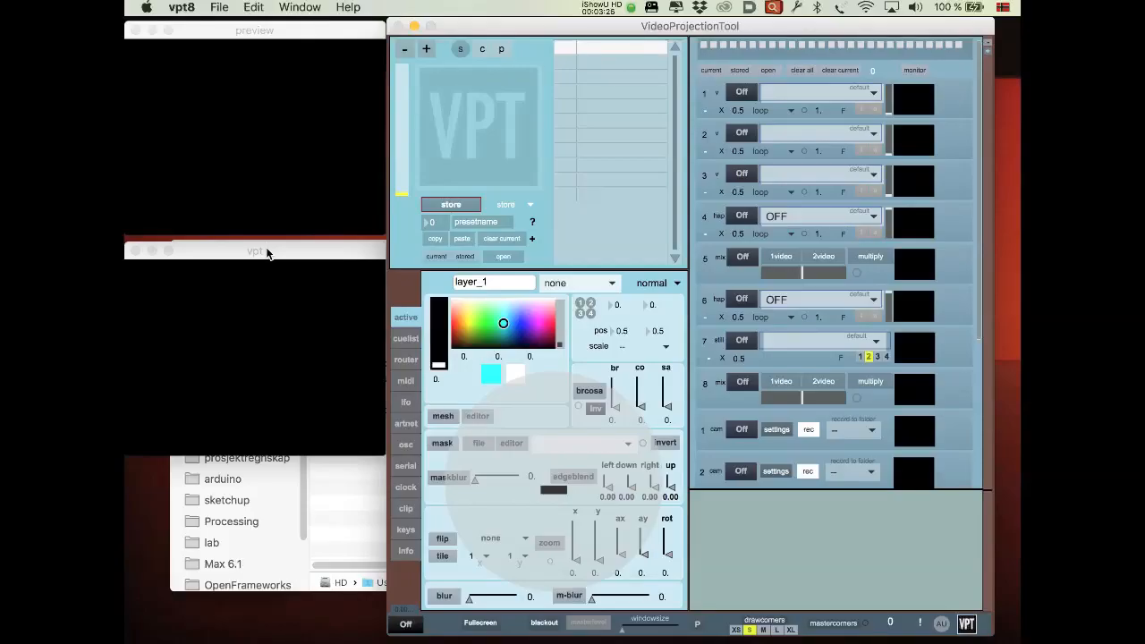
pyautogui.moveTo(266, 253)
pyautogui.mouseDown()
pyautogui.moveTo(124, 251)
pyautogui.moveTo(267, 252)
pyautogui.moveTo(238, 268)
pyautogui.moveTo(279, 257)
pyautogui.moveTo(266, 259)
pyautogui.mouseUp()
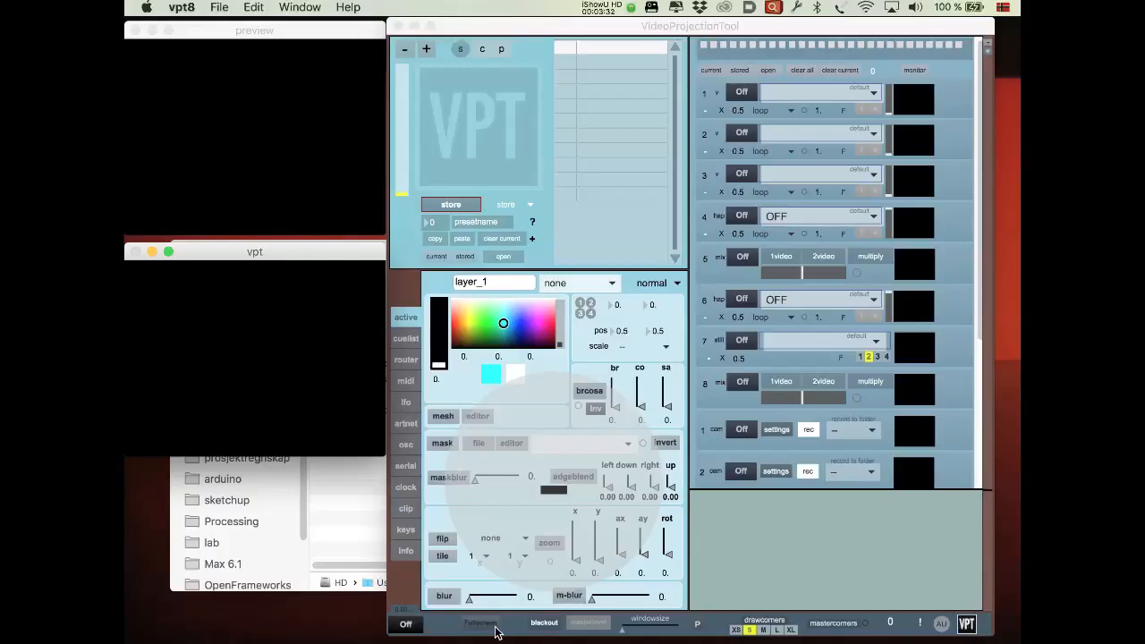
pyautogui.moveTo(307, 256); pyautogui.dragTo(295, 253)
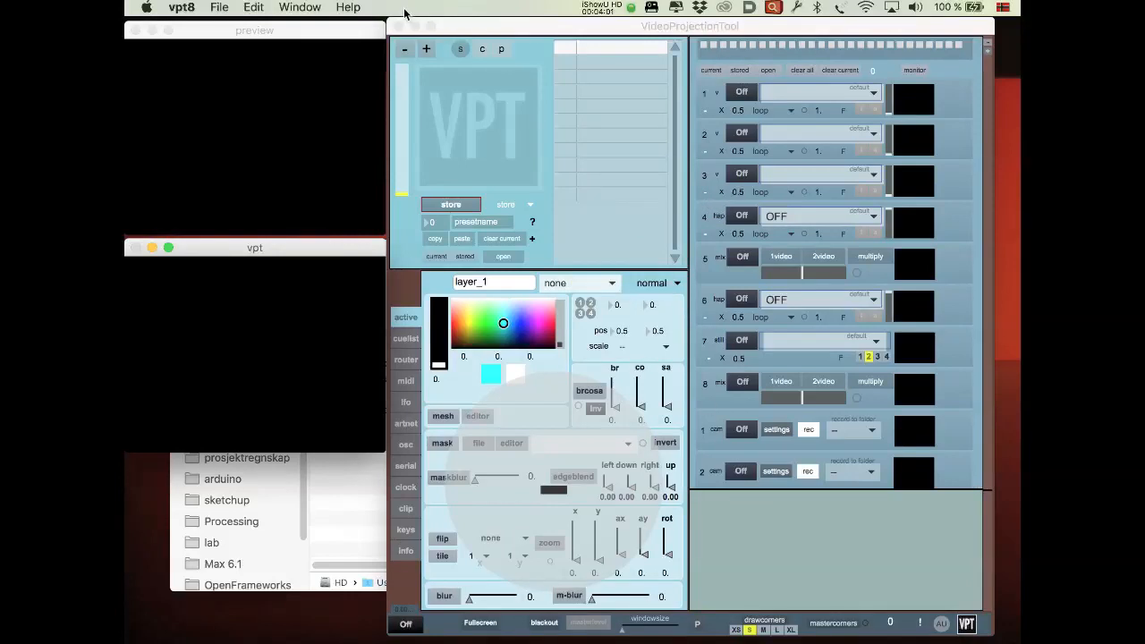
# Load the empty project by opening projectpath.maxpat from the emptyproject folder, and bring the VideoProjectionTool window into focus
pyautogui.click(219, 8)
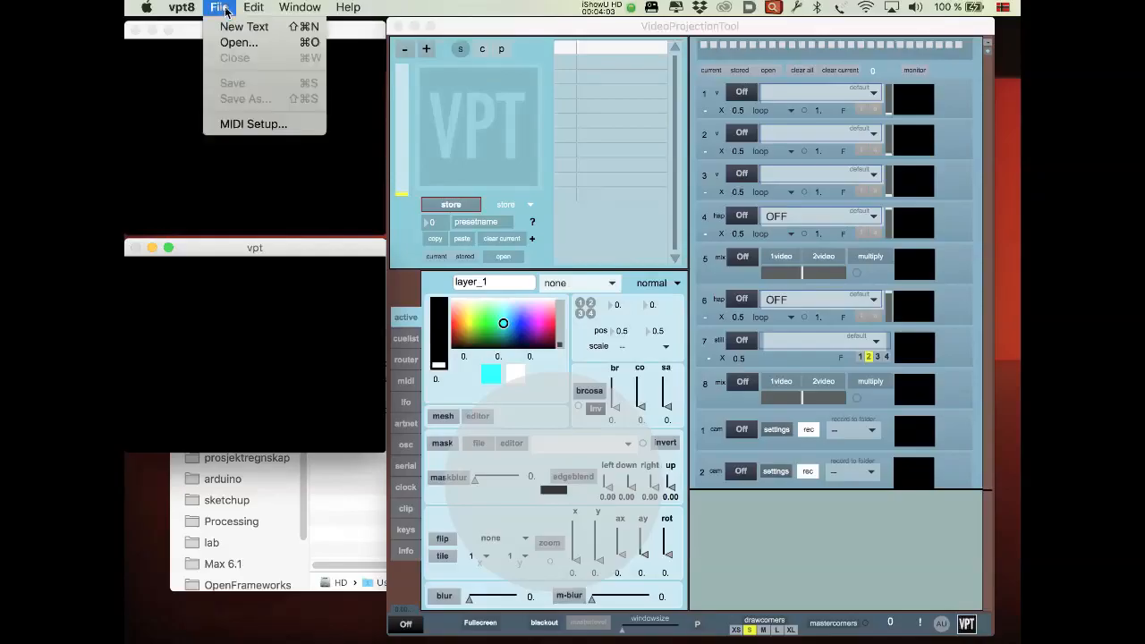
pyautogui.click(239, 43)
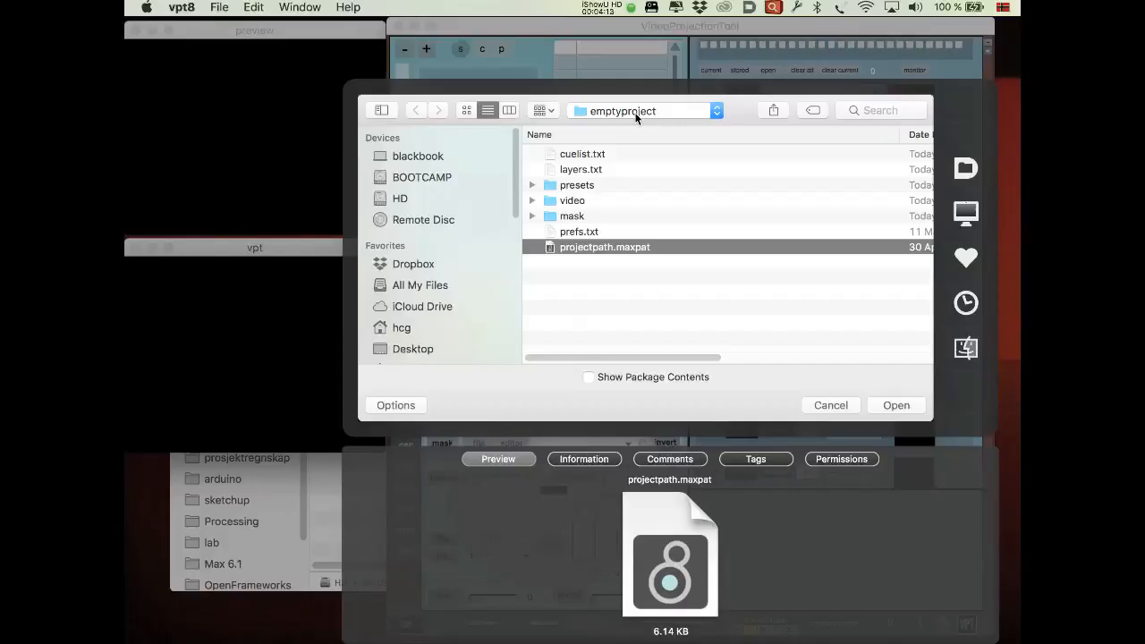
pyautogui.doubleClick(614, 252)
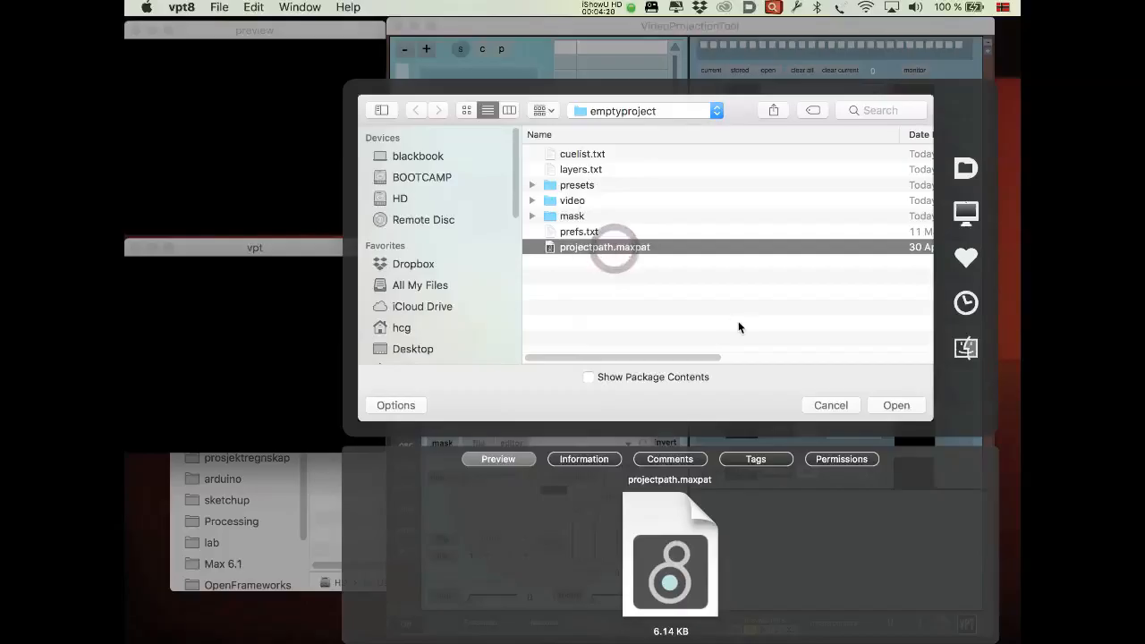
pyautogui.click(892, 408)
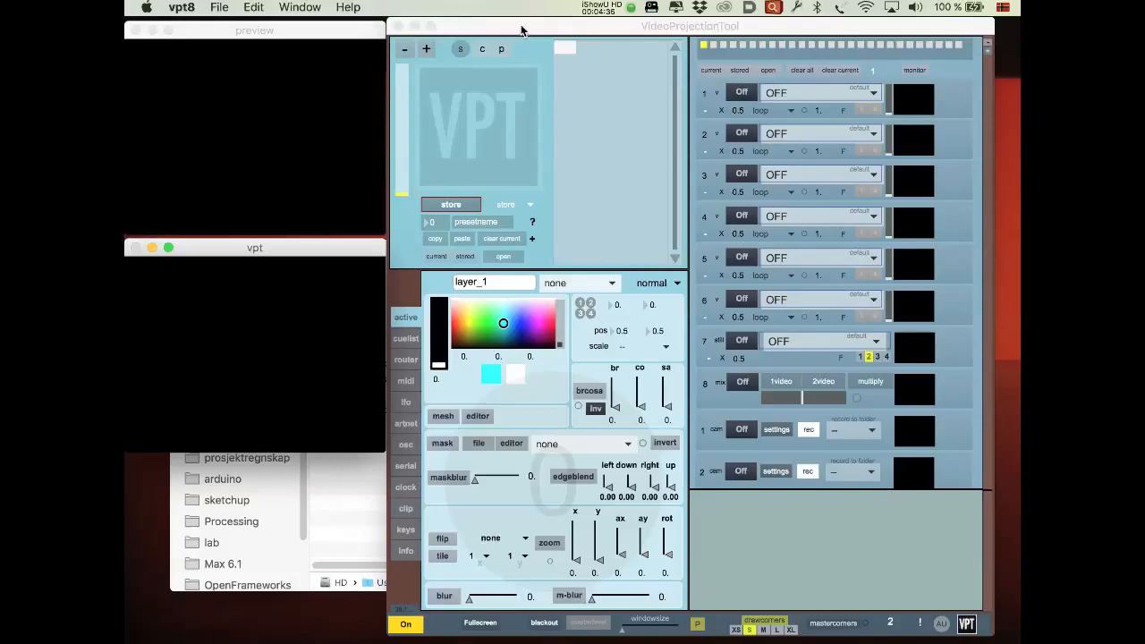
pyautogui.click(521, 26)
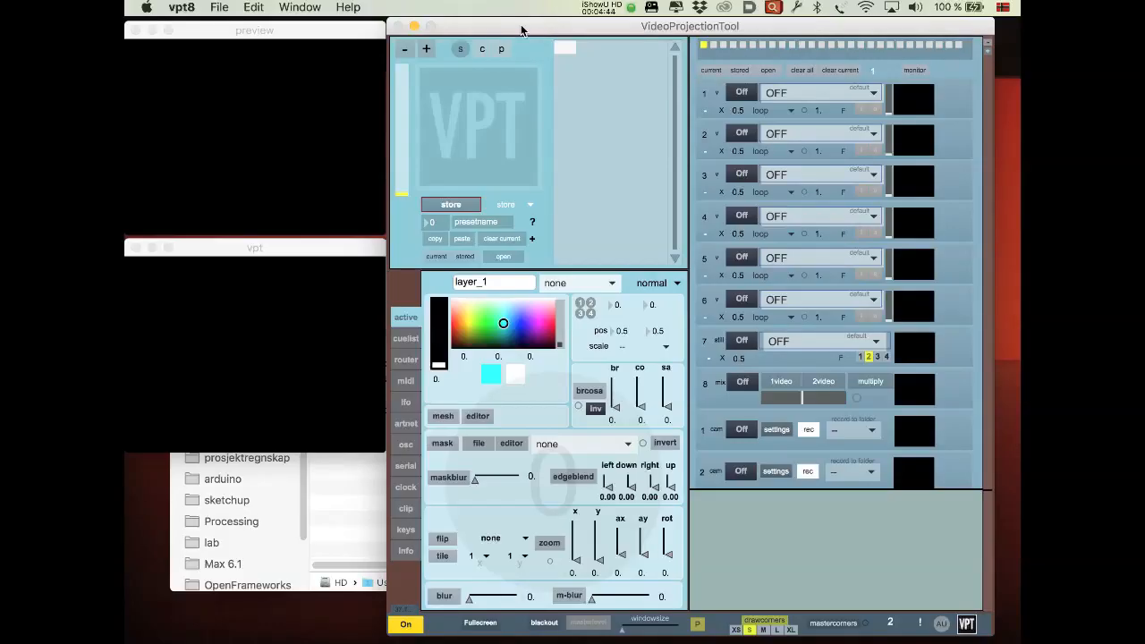
# Add a layer to the empty project and check the files available to video sources 1 and 2
pyautogui.click(426, 52)
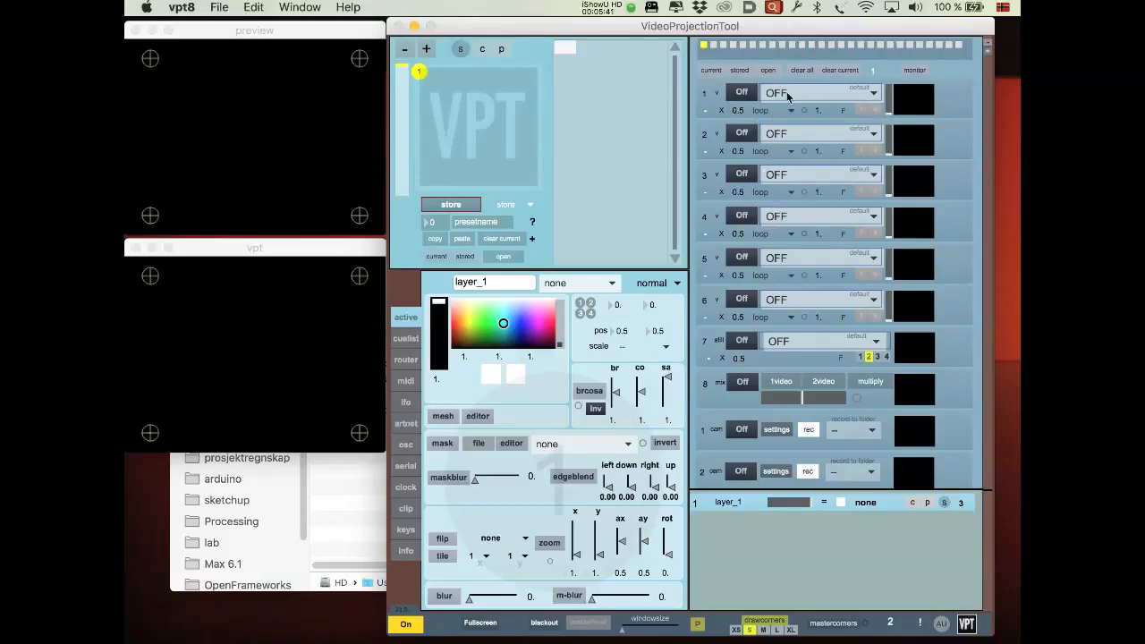
pyautogui.click(873, 95)
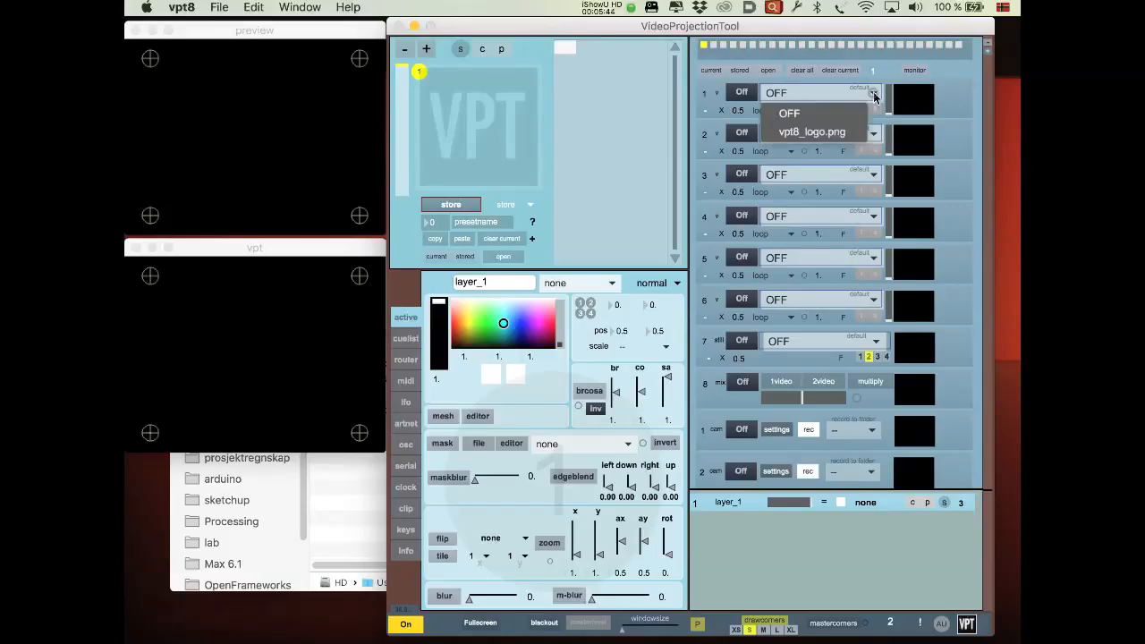
pyautogui.click(873, 134)
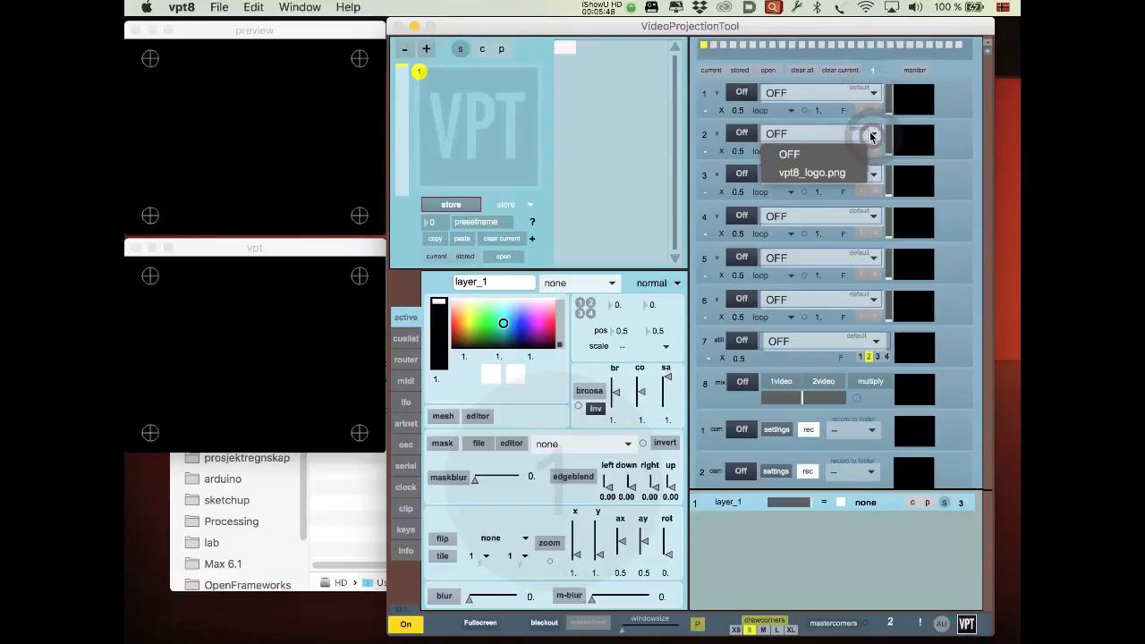
pyautogui.click(813, 101)
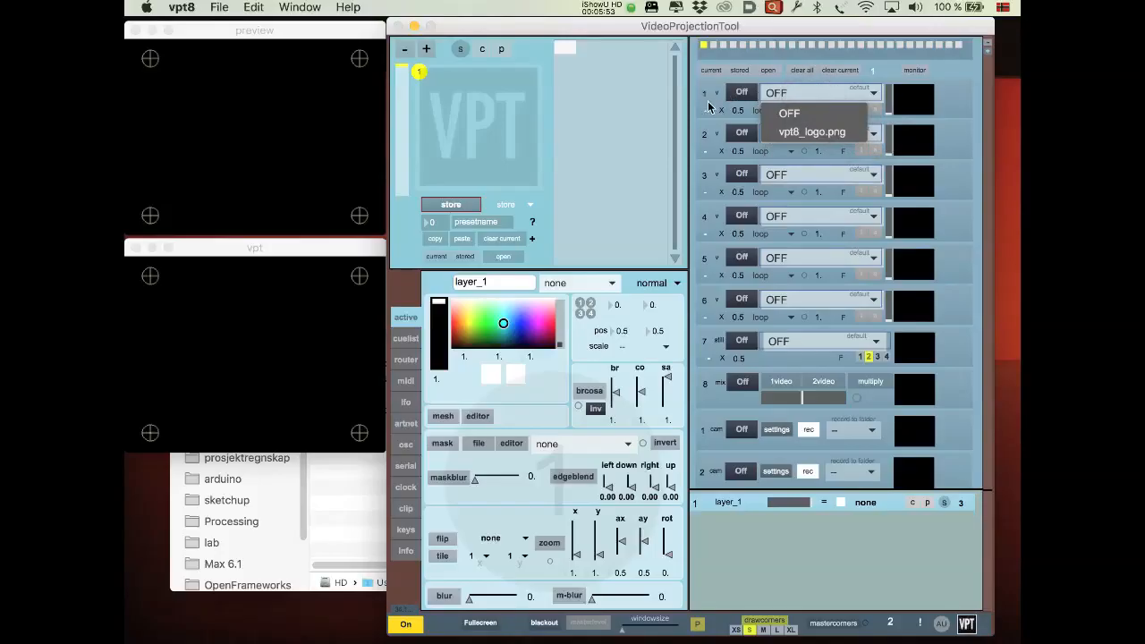
# Turn on video source 1 and load vpt8_logo.png into it
pyautogui.click(740, 96)
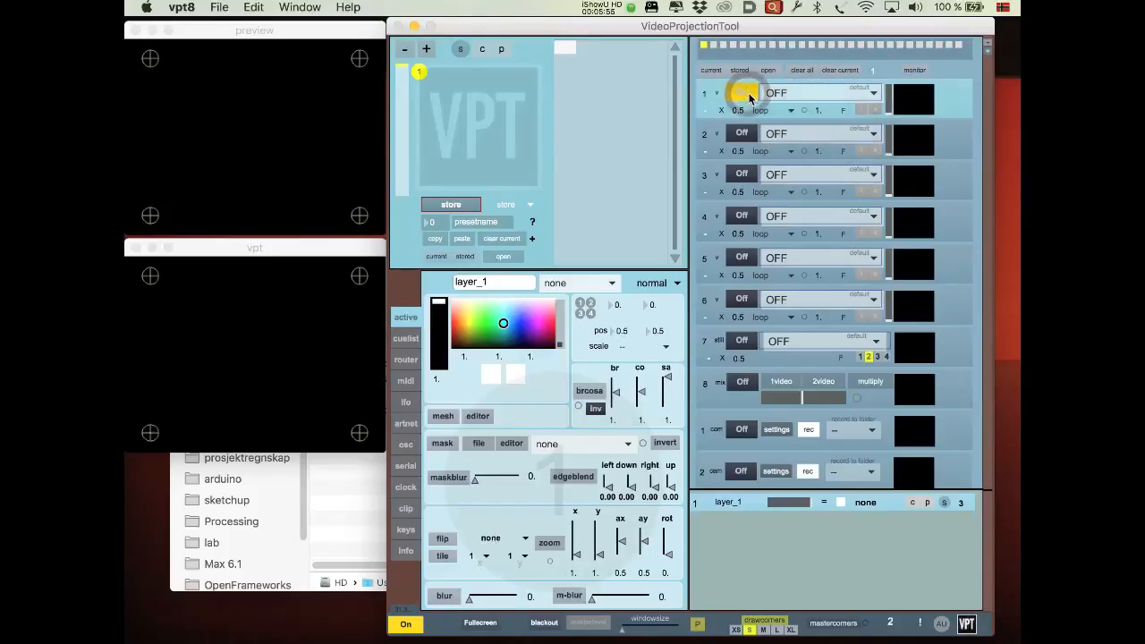
pyautogui.click(809, 92)
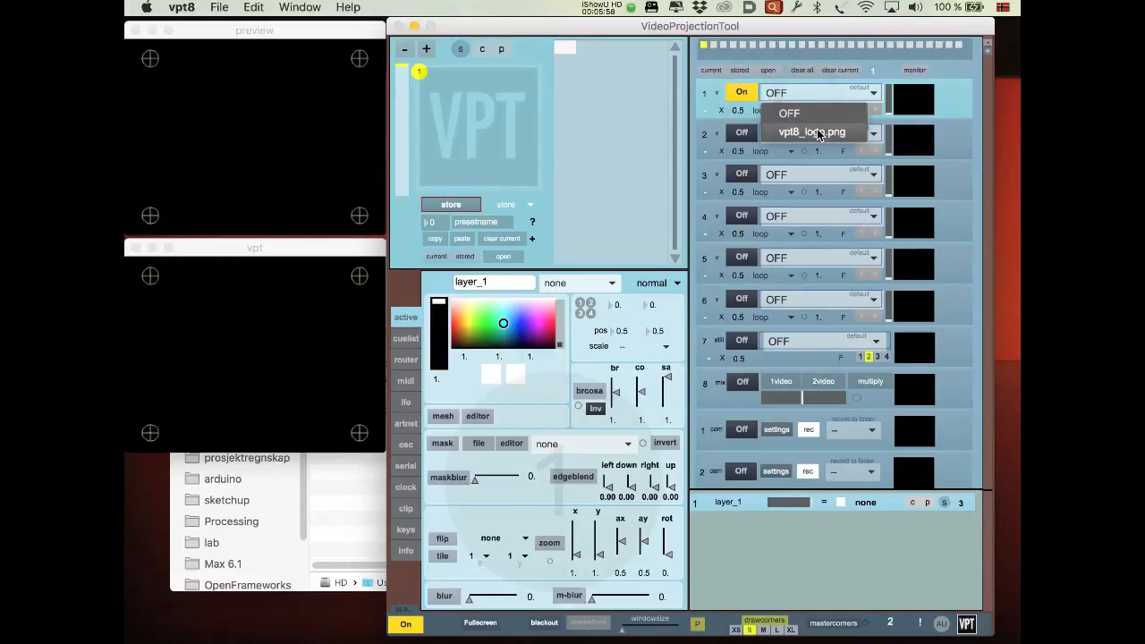
pyautogui.click(818, 134)
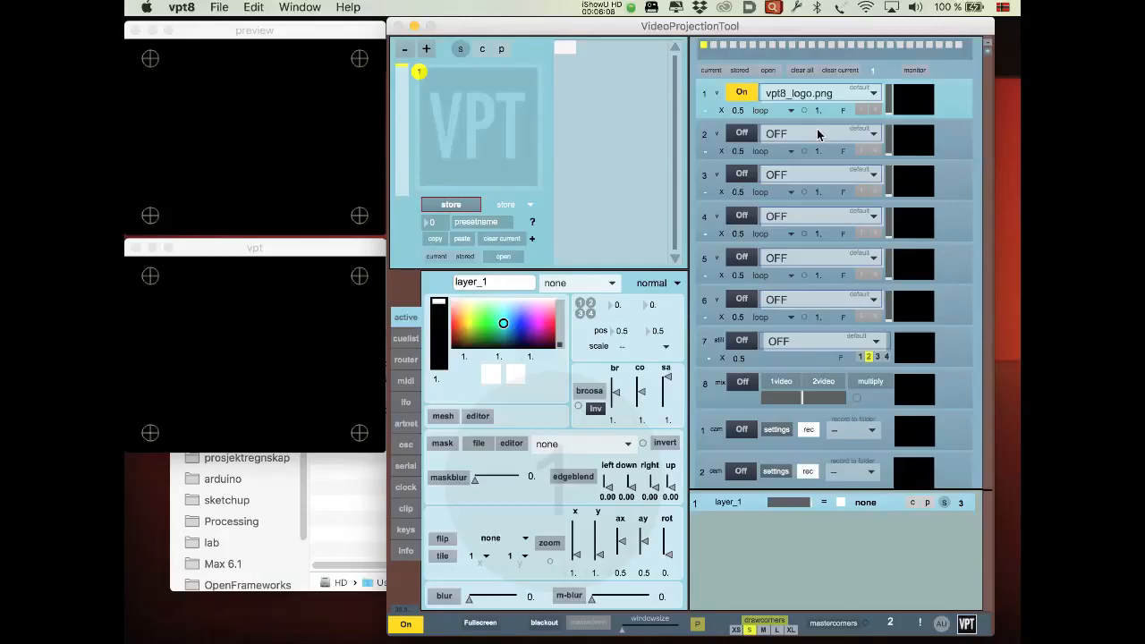
# Show the thumbnail preview of video source 1 and assign 1video as the source of layer_1
pyautogui.click(918, 91)
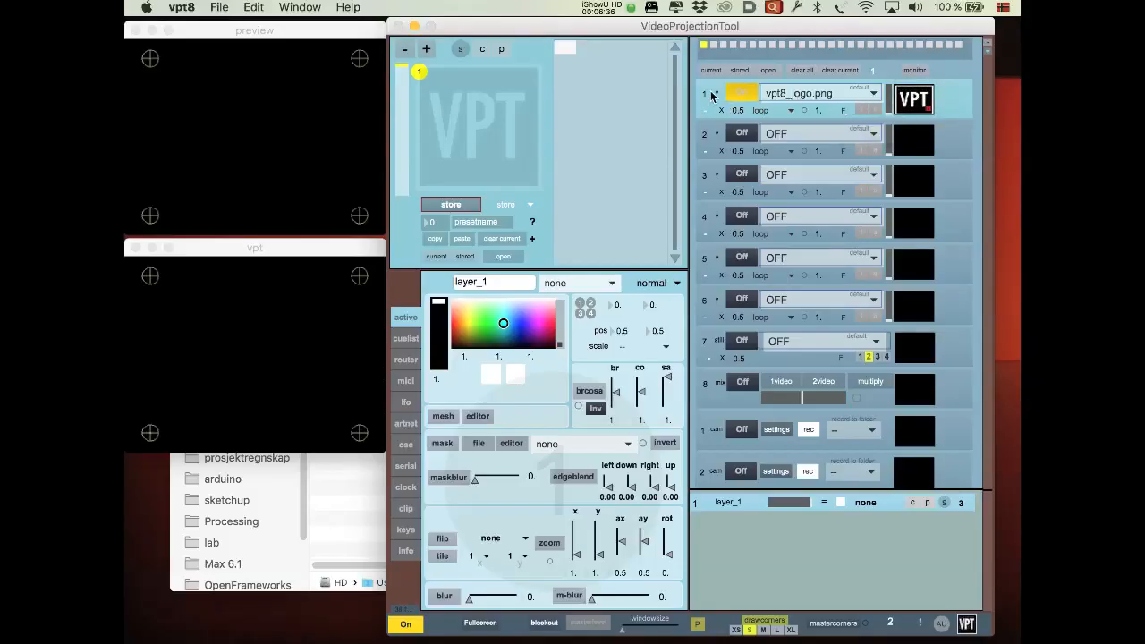
pyautogui.click(866, 502)
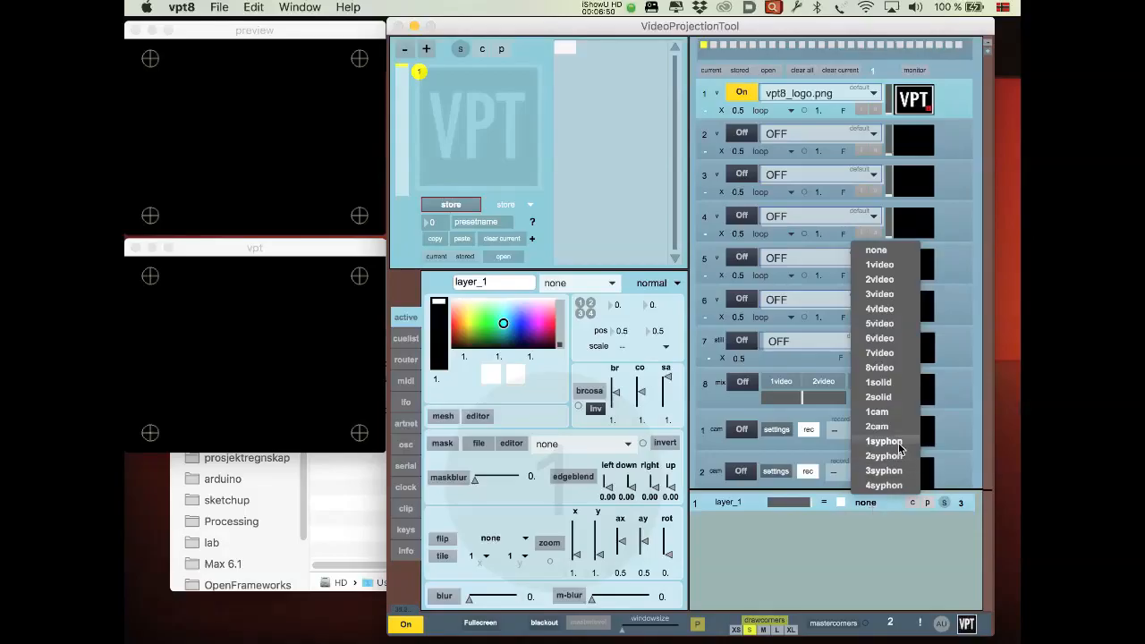
pyautogui.click(879, 265)
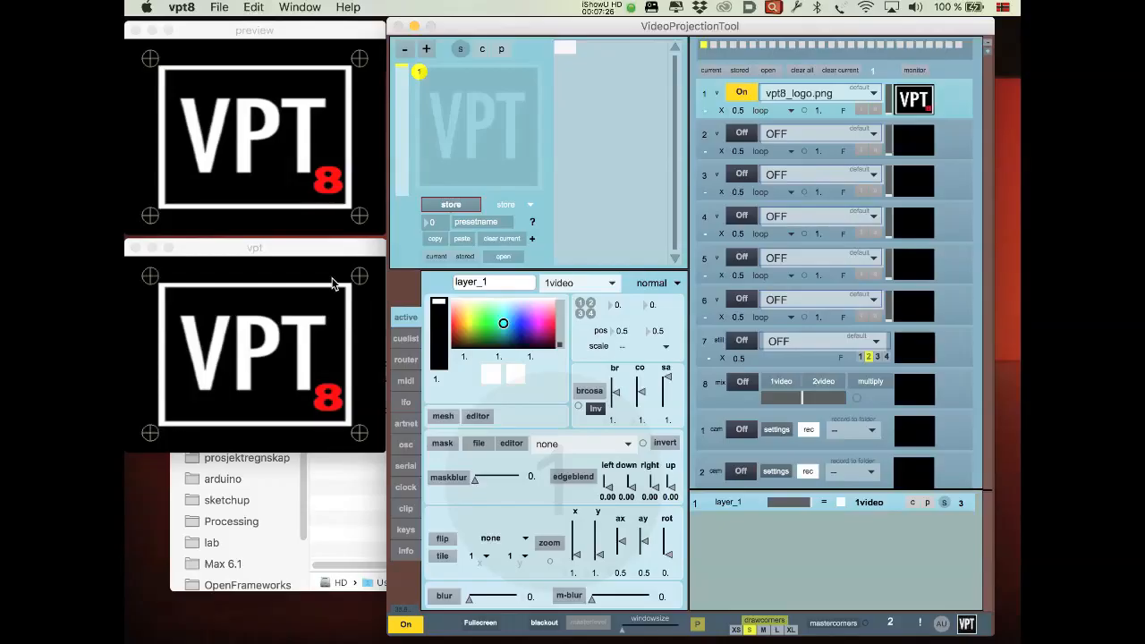
# Warp layer_1 into an irregular quadrilateral by pulling its four corner handles inward in the vpt and preview windows
pyautogui.moveTo(360, 277); pyautogui.dragTo(327, 307)
pyautogui.click(152, 280)
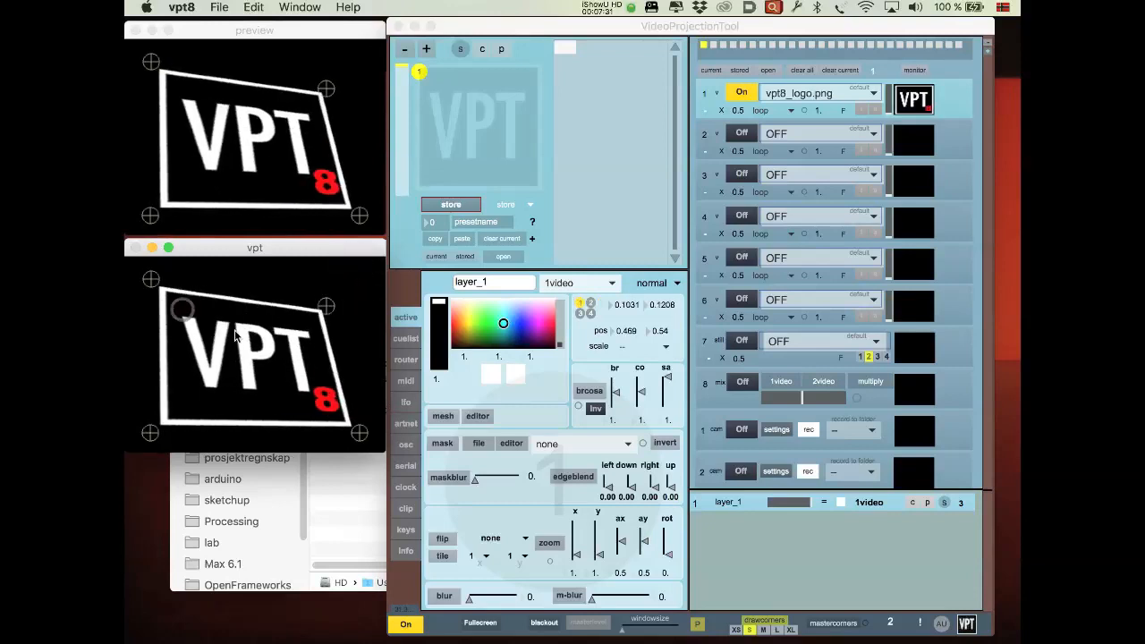
pyautogui.moveTo(139, 273); pyautogui.dragTo(193, 298)
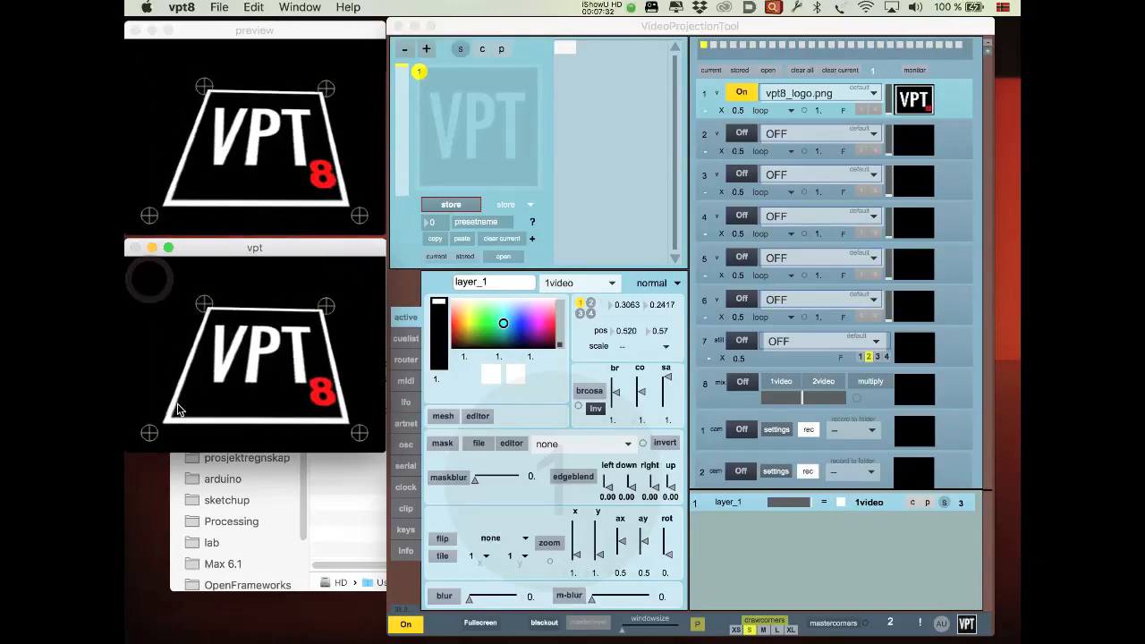
pyautogui.moveTo(149, 215); pyautogui.dragTo(190, 194)
pyautogui.moveTo(202, 303)
pyautogui.mouseDown()
pyautogui.moveTo(163, 275)
pyautogui.moveTo(214, 307)
pyautogui.mouseUp()
pyautogui.moveTo(359, 216); pyautogui.dragTo(348, 174)
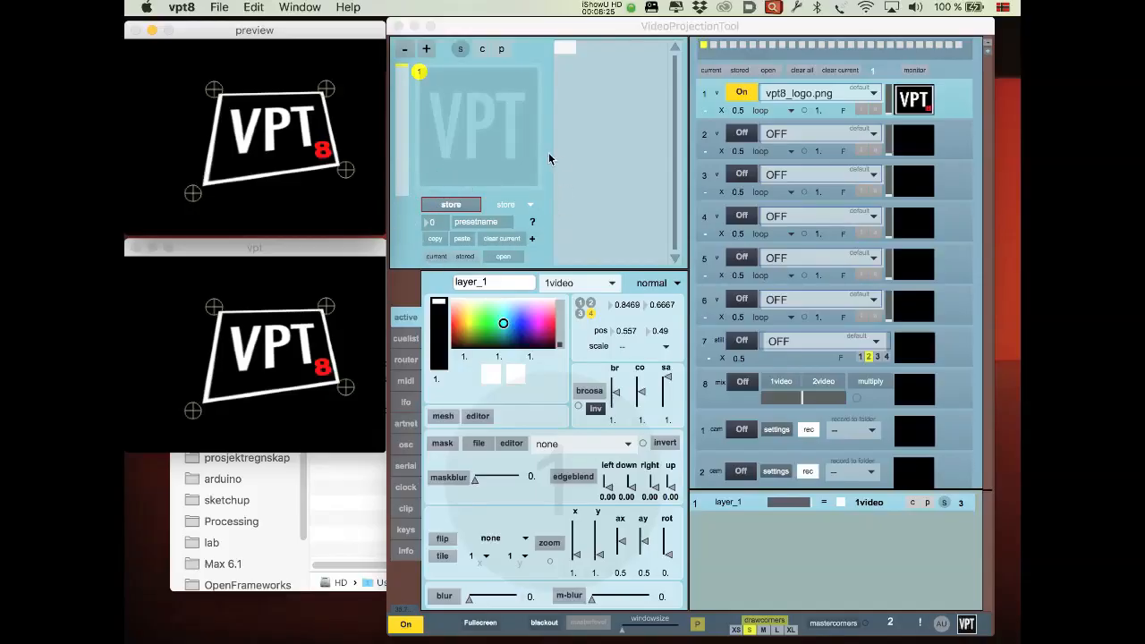
# Store the current layer setup as preset 1 with the name vptlogo
pyautogui.click(441, 226)
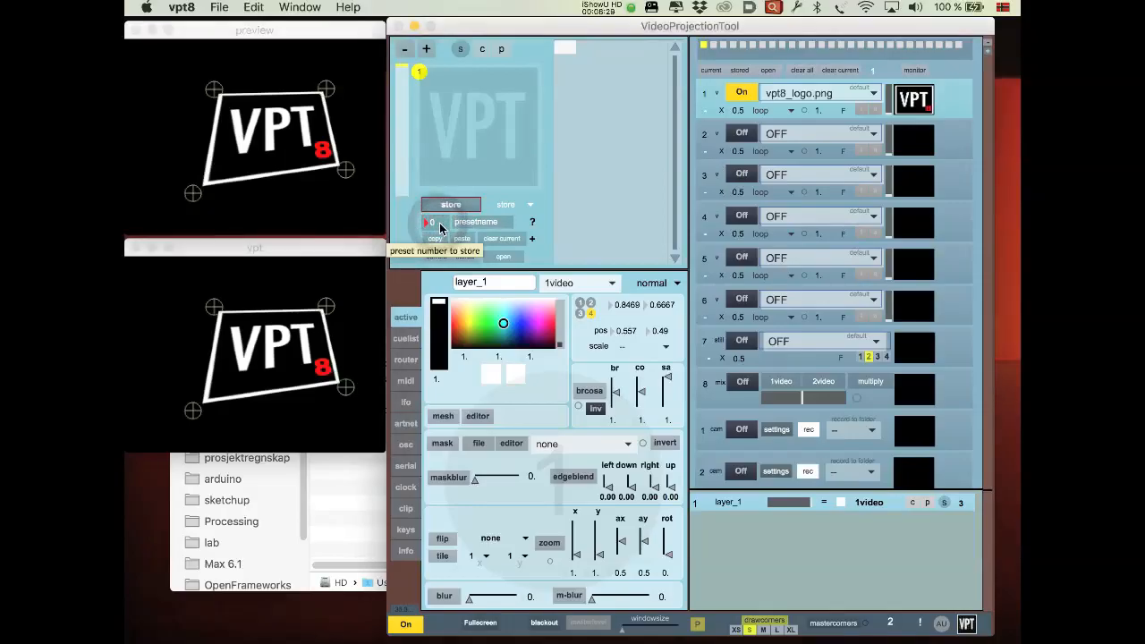
pyautogui.write('1')
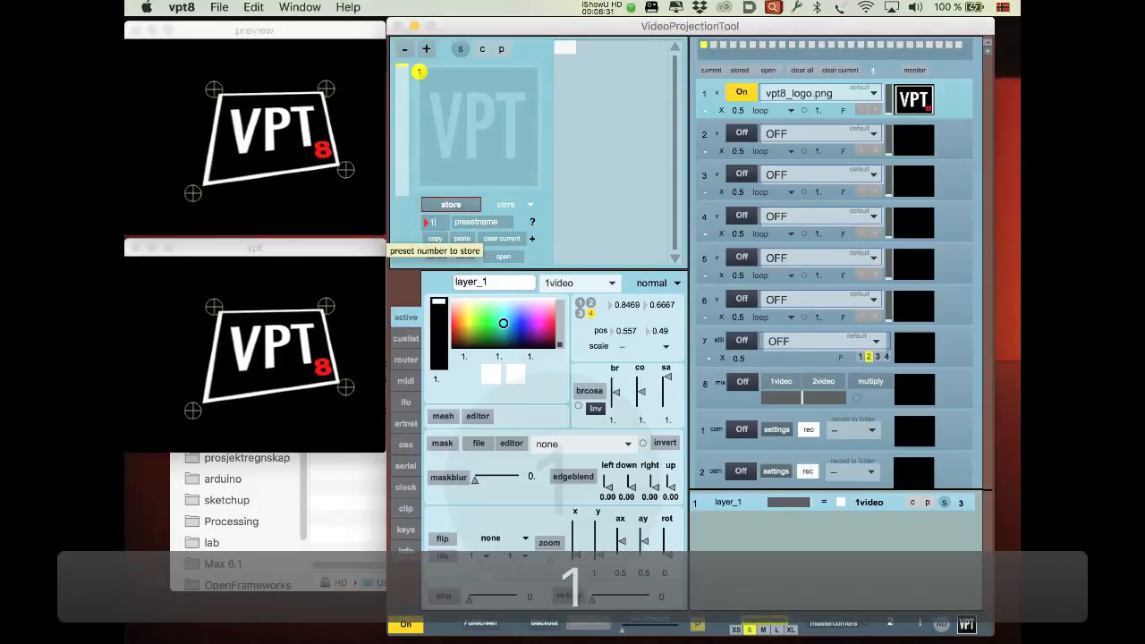
pyautogui.moveTo(507, 221); pyautogui.dragTo(451, 225)
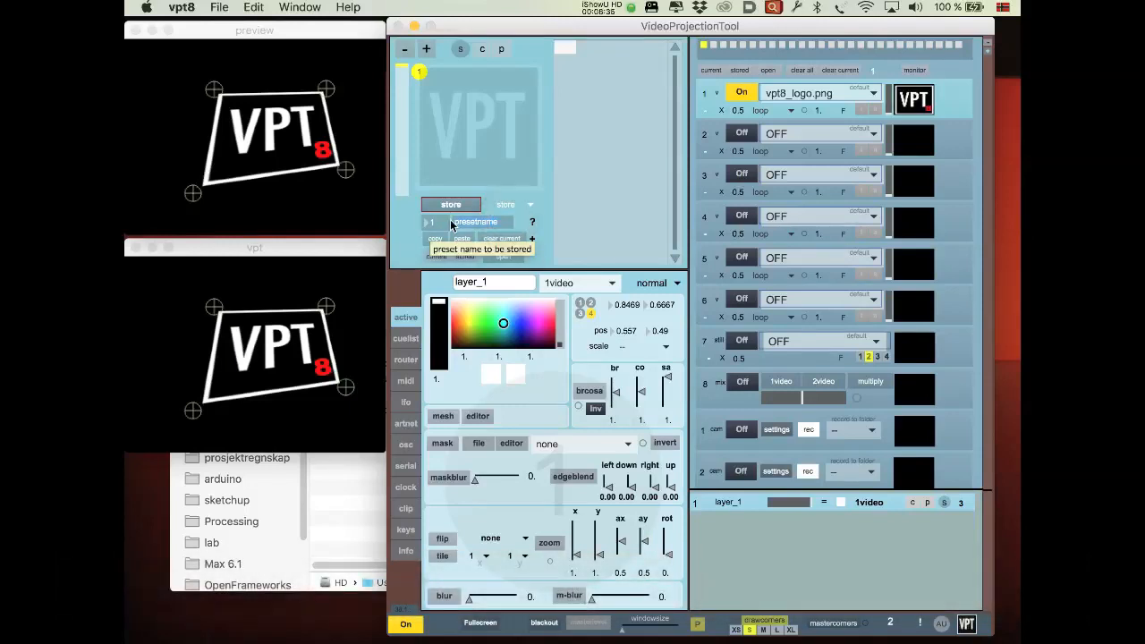
pyautogui.write('vptlogo')
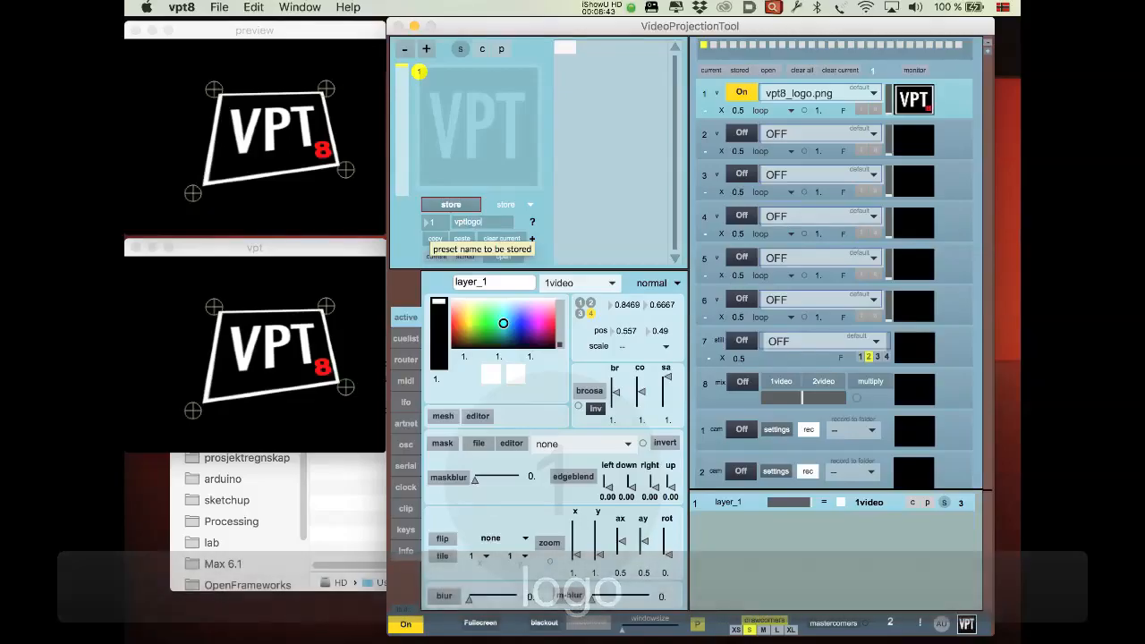
pyautogui.click(452, 207)
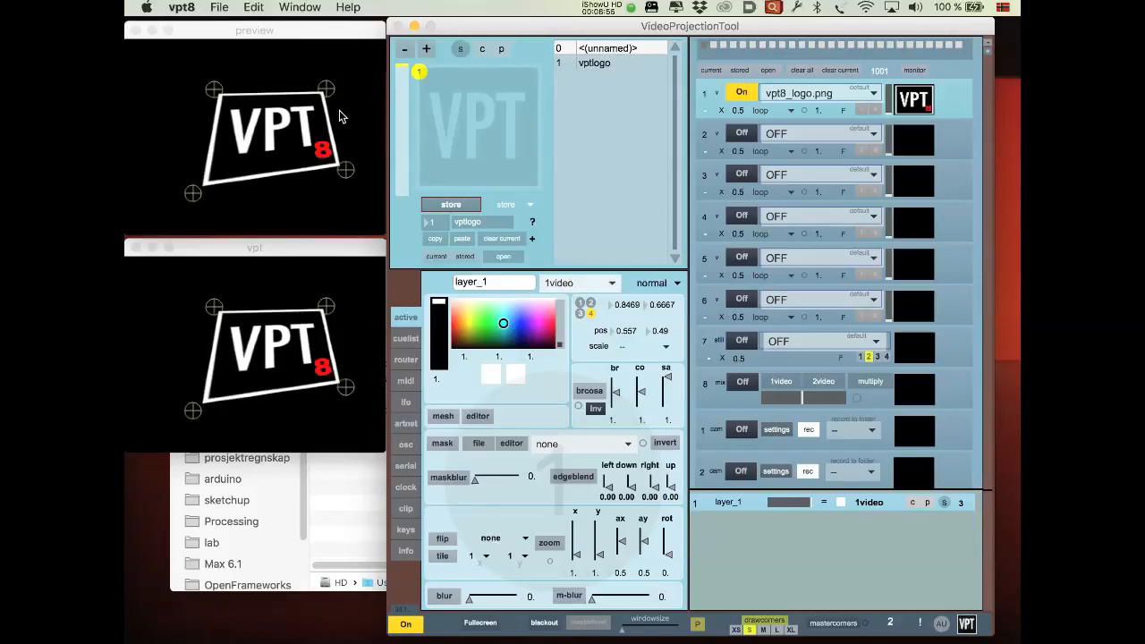
# Distort the layer by moving its lower-left corner far to the right, and recall the vptlogo preset
pyautogui.click(164, 98)
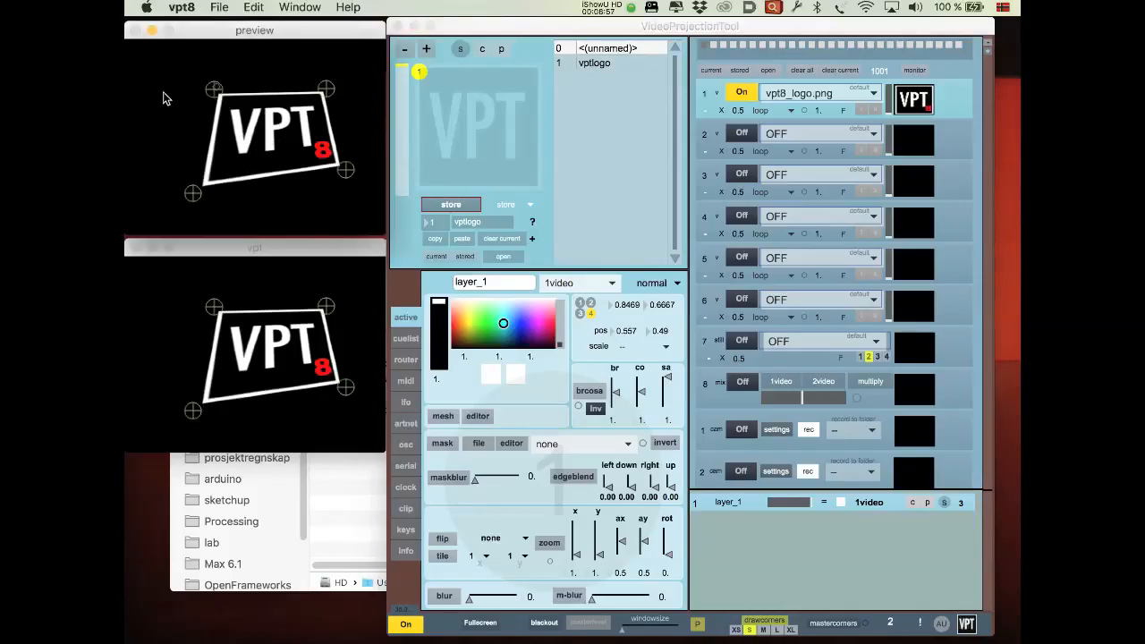
pyautogui.moveTo(192, 193); pyautogui.dragTo(320, 224)
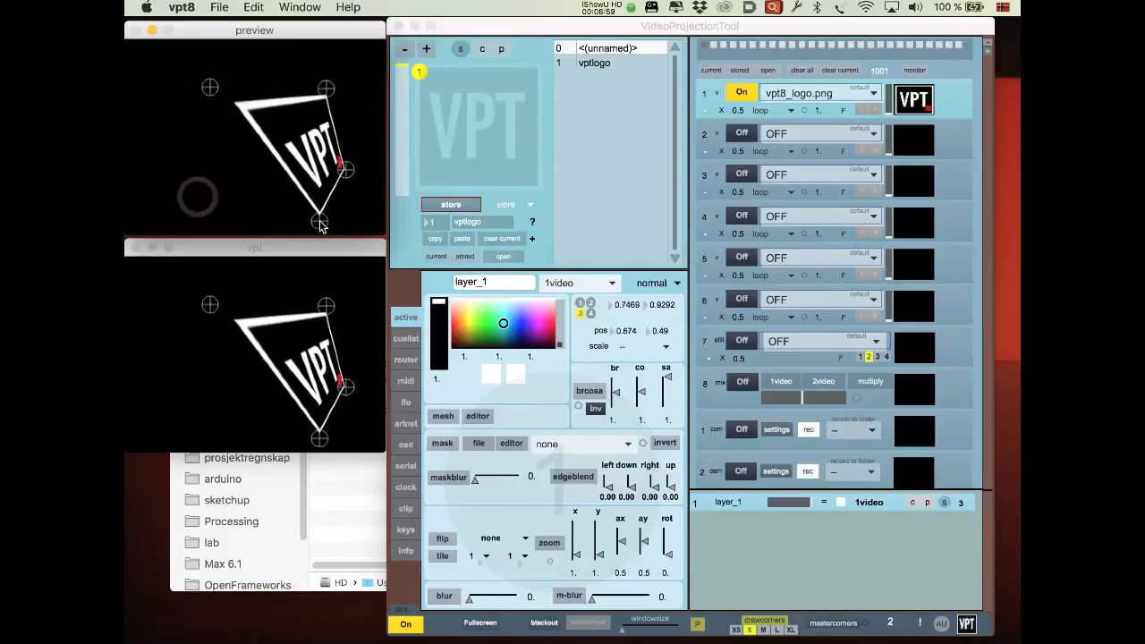
pyautogui.click(578, 64)
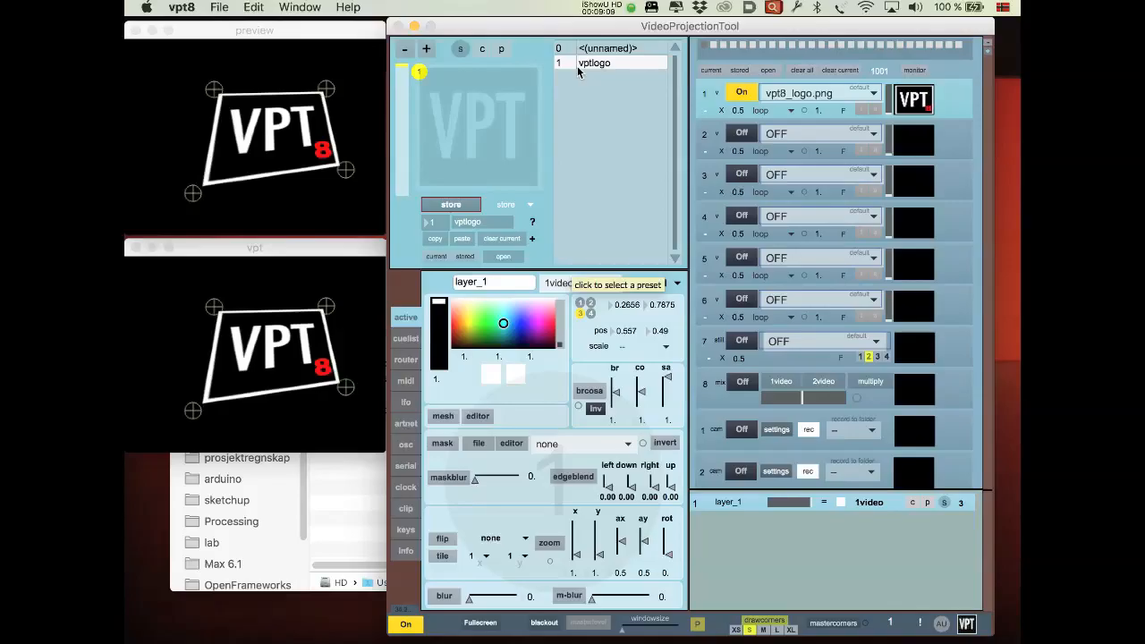
pyautogui.click(224, 7)
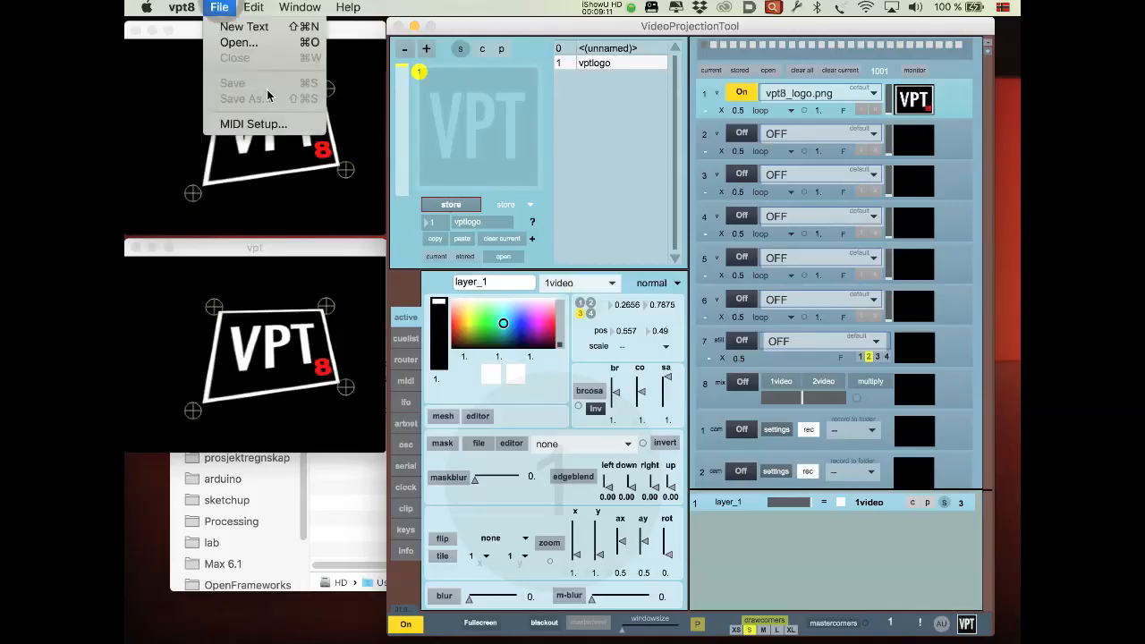
pyautogui.click(220, 7)
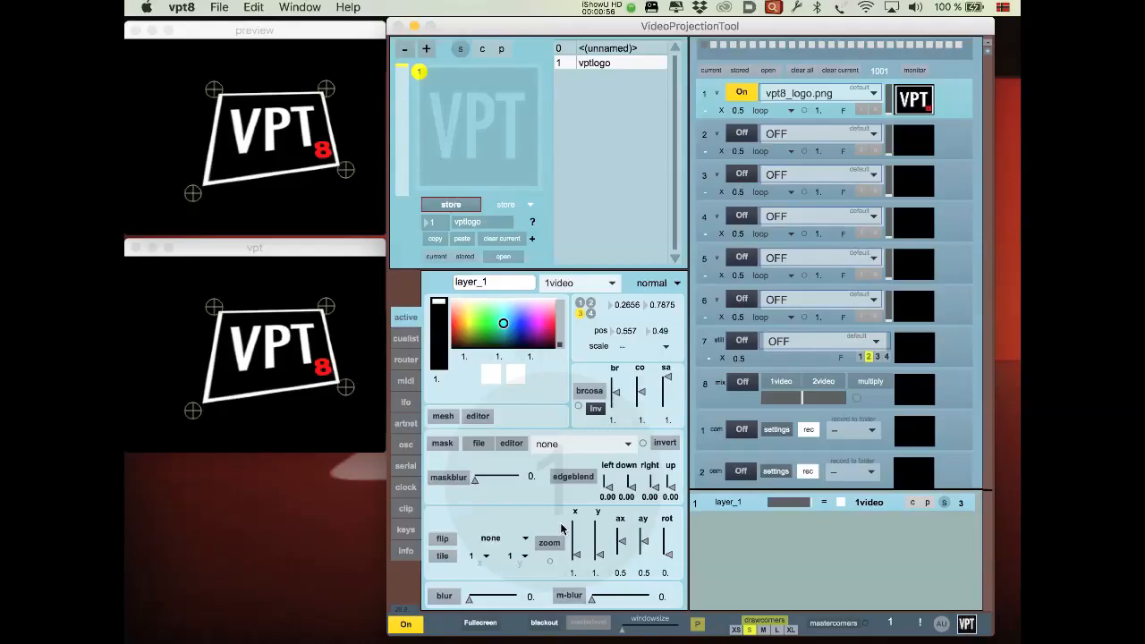
# Try the full and bottom scale presets on layer_1, and finish with center 1/4
pyautogui.click(667, 348)
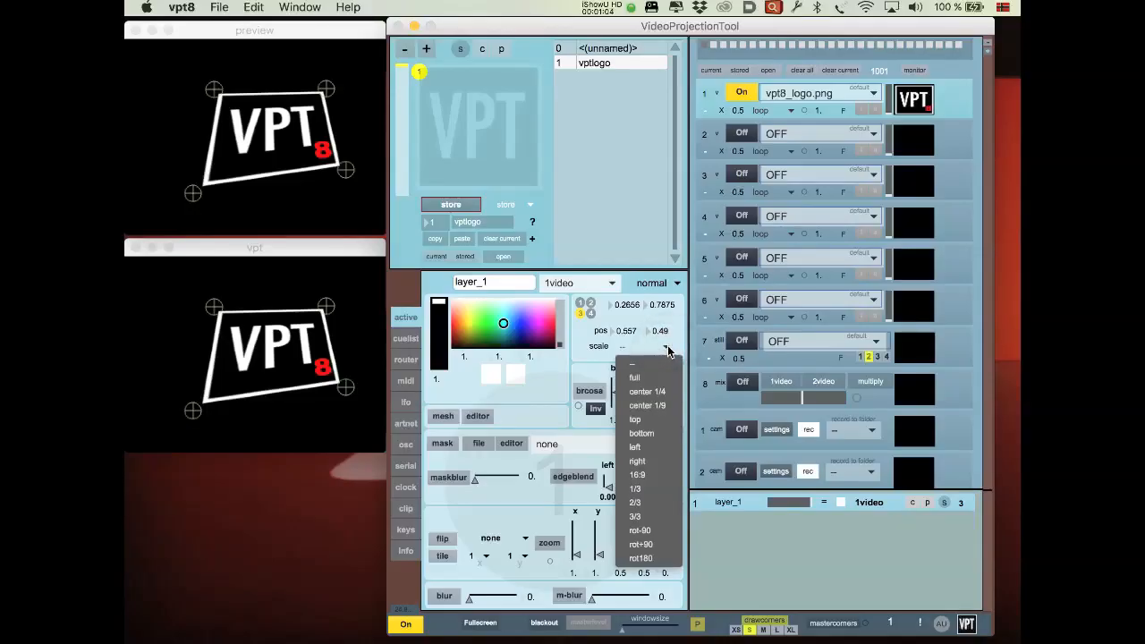
pyautogui.click(648, 379)
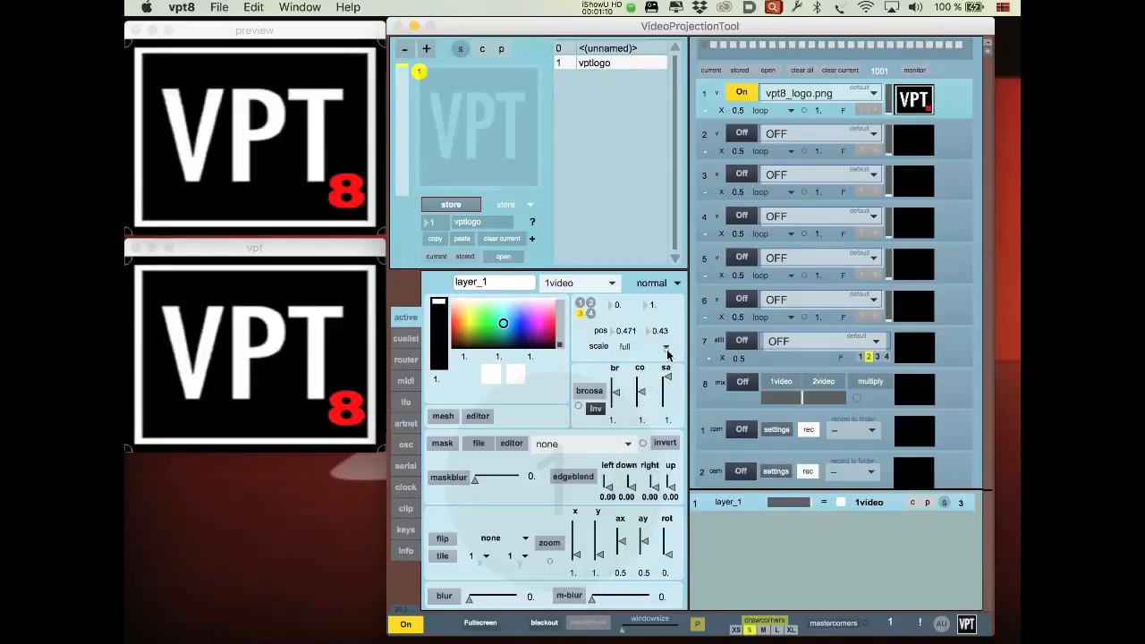
pyautogui.click(666, 347)
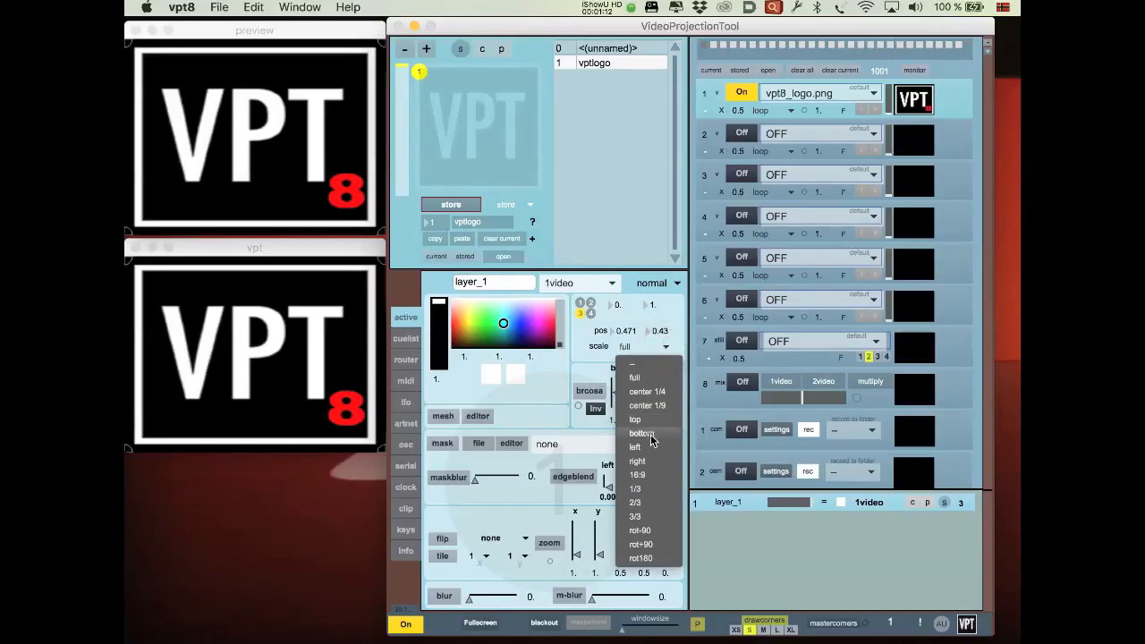
pyautogui.click(654, 432)
pyautogui.click(665, 352)
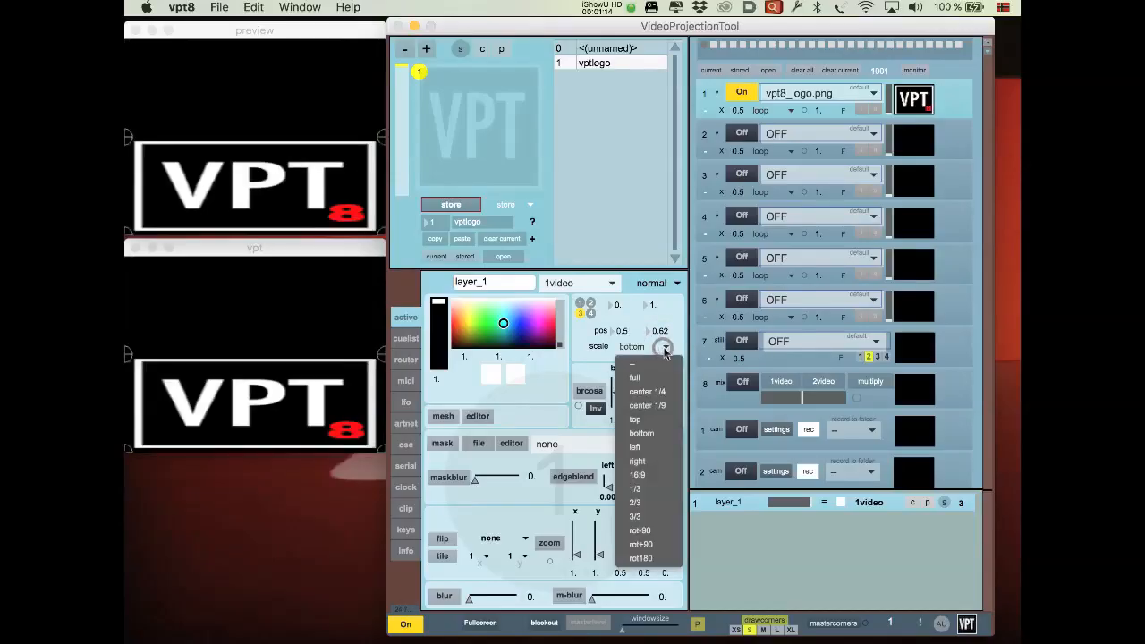
pyautogui.click(662, 400)
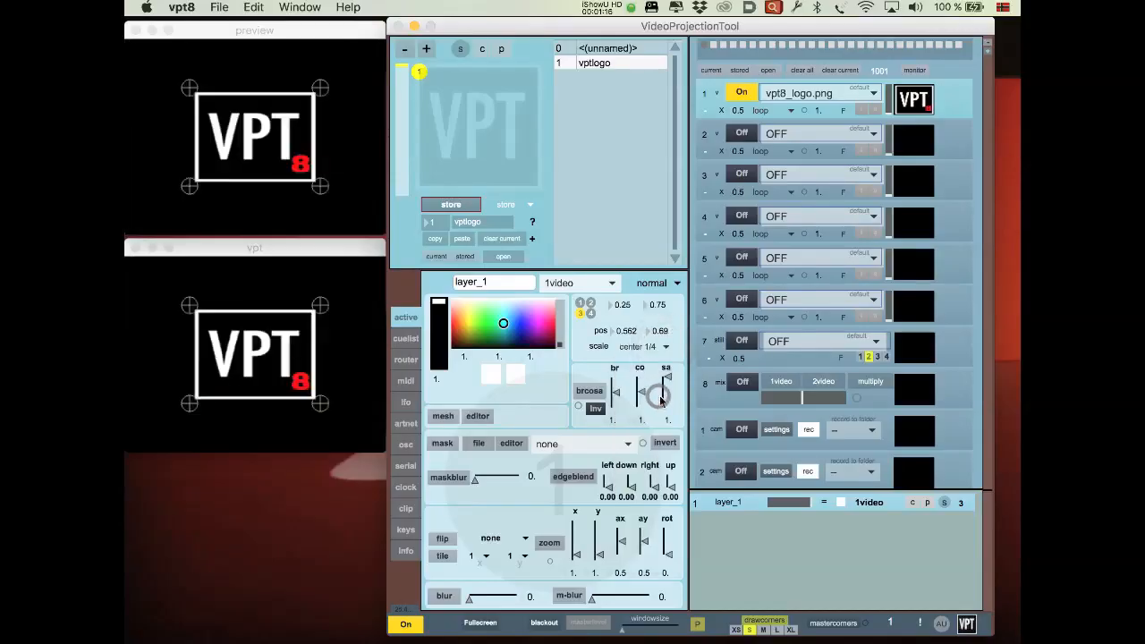
# Select corner 1 of layer_1 and adjust its horizontal value to 0.2 and its vertical value to about 0.157
pyautogui.click(580, 304)
pyautogui.click(592, 304)
pyautogui.click(580, 303)
pyautogui.moveTo(634, 310)
pyautogui.mouseDown()
pyautogui.moveTo(634, 343)
pyautogui.moveTo(635, 308)
pyautogui.mouseUp()
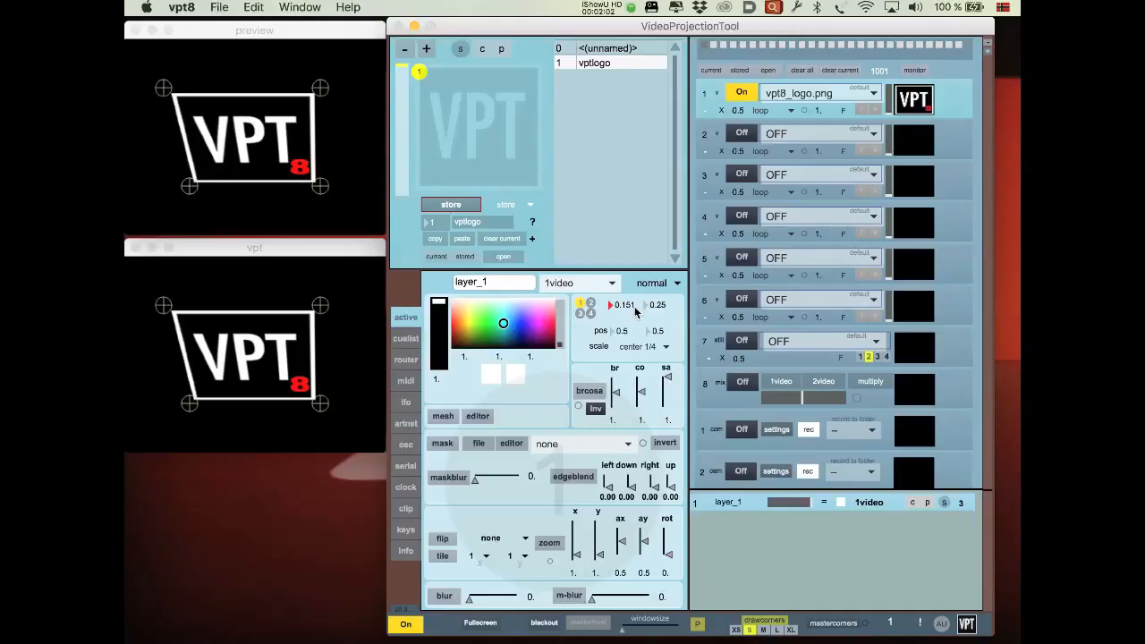
pyautogui.moveTo(634, 306); pyautogui.dragTo(670, 310)
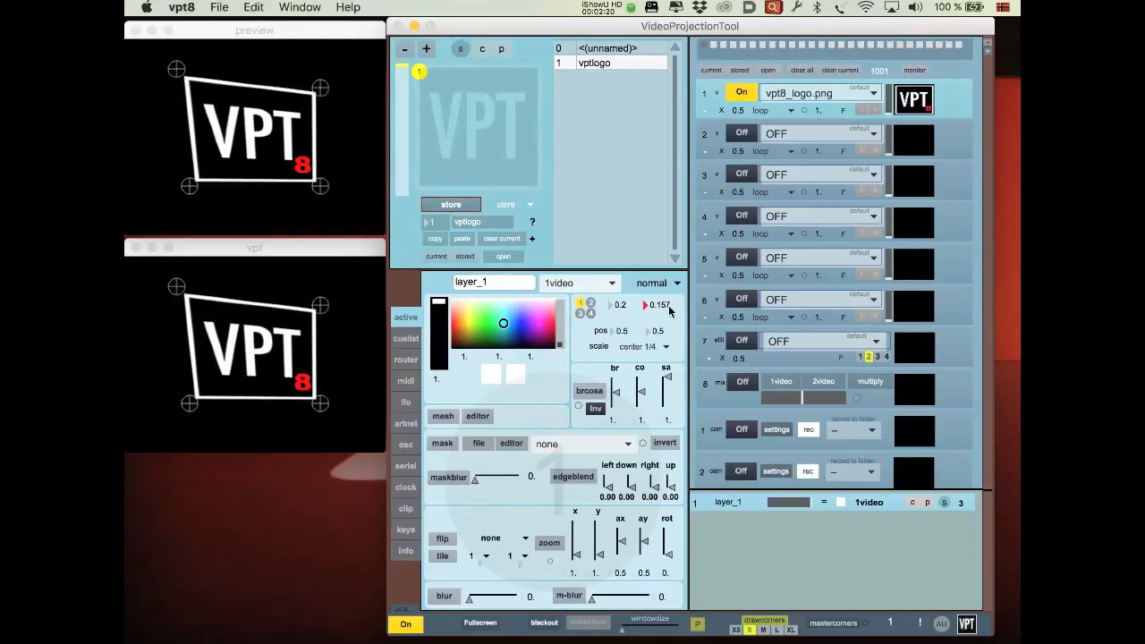
# Nudge corner 1 of layer_1 slightly upward in fine increments
pyautogui.click(632, 306)
pyautogui.press('Up')
pyautogui.press('Up')
pyautogui.press('Up')
pyautogui.press('Up')
pyautogui.press('Up')
# Select corner 4 of layer_1 and nudge it right and down in fine increments to about 0.7526 and 0.7563
pyautogui.click(593, 319)
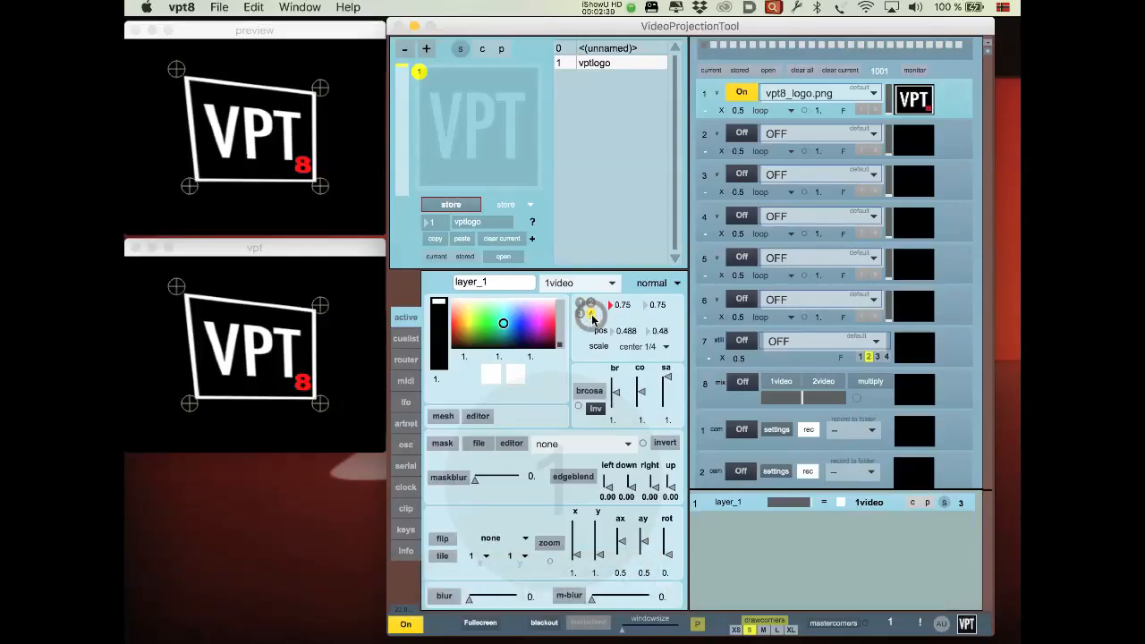
pyautogui.press('Right')
pyautogui.press('Right')
pyautogui.press('Right')
pyautogui.press('Right')
pyautogui.press('Right')
pyautogui.press('Right')
pyautogui.press('Right')
pyautogui.press('Right')
pyautogui.press('Right')
pyautogui.press('Right')
pyautogui.press('Right')
pyautogui.press('Right')
pyautogui.press('Right')
pyautogui.press('Right')
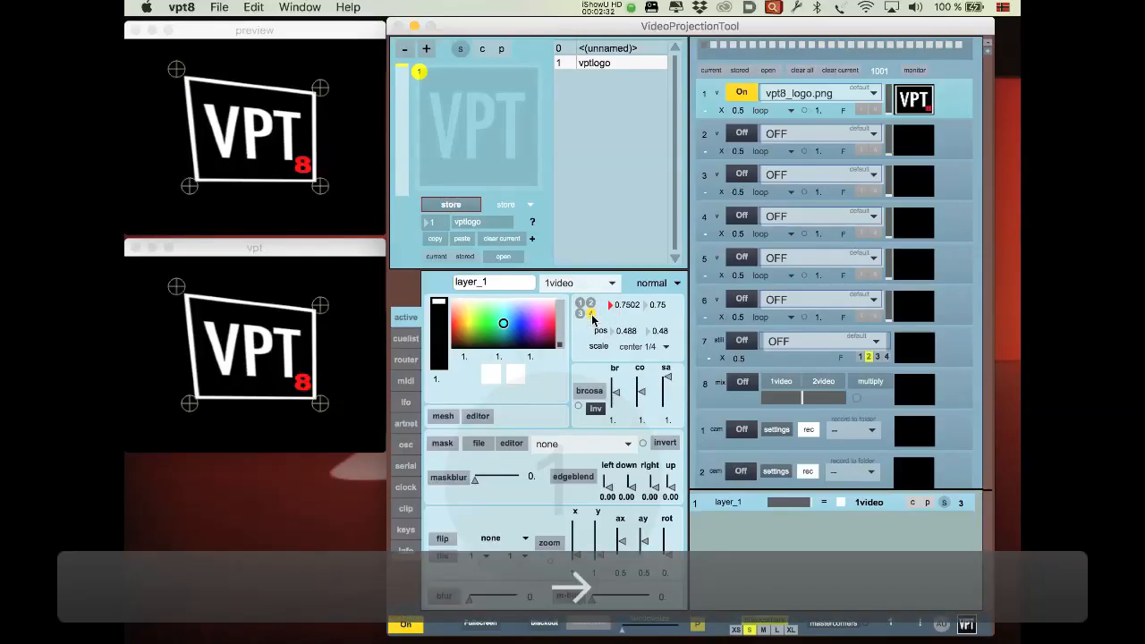
pyautogui.press('Right')
pyautogui.press('Right')
pyautogui.press('Down')
pyautogui.press('Down')
pyautogui.press('Down')
pyautogui.press('Down')
pyautogui.press('Down')
pyautogui.press('Down')
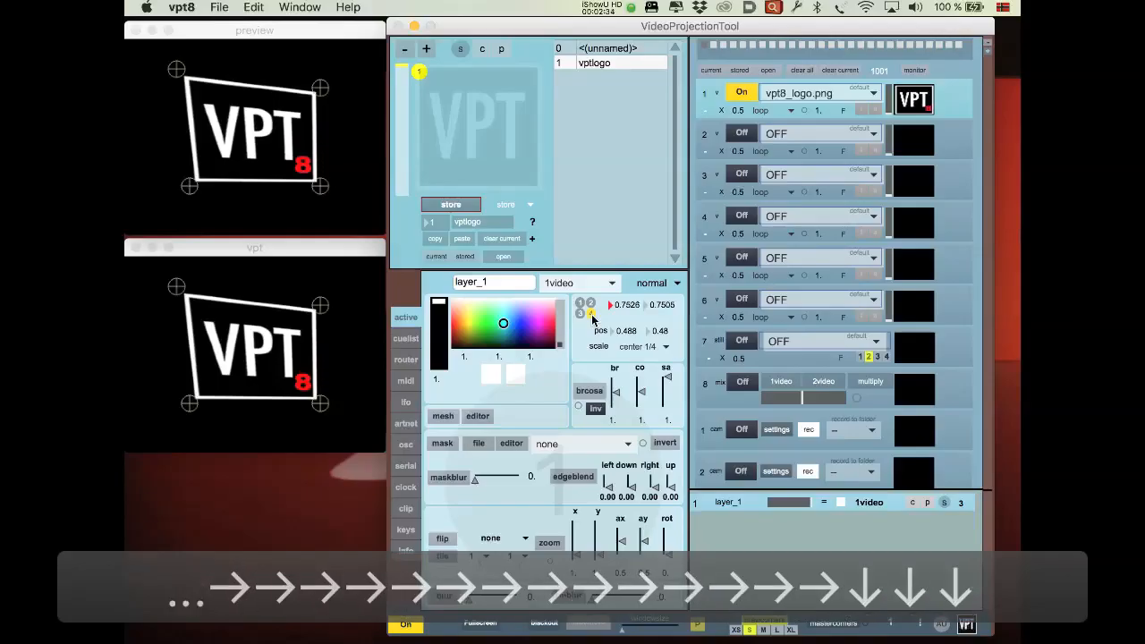
pyautogui.press('Down')
pyautogui.press('Down')
pyautogui.press('Down')
pyautogui.press('Down')
pyautogui.press('Down')
pyautogui.press('Down')
pyautogui.press('Down')
pyautogui.press('Down')
pyautogui.press('Down')
pyautogui.press('Down')
pyautogui.press('Down')
pyautogui.press('Down')
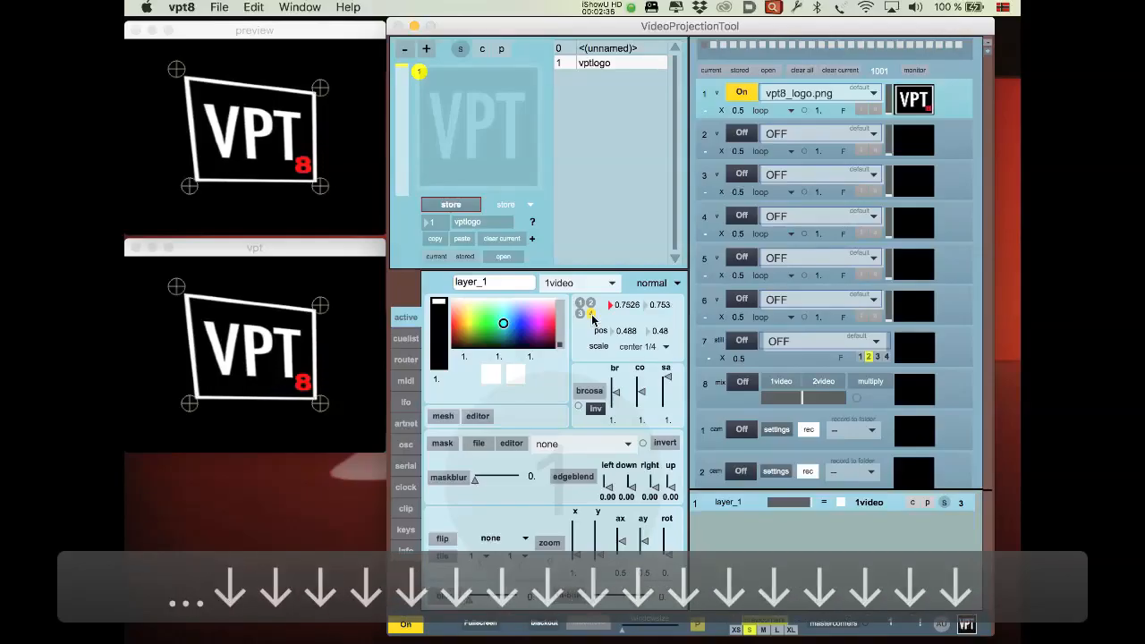
pyautogui.press('Down')
pyautogui.press('Down')
pyautogui.press('Down')
pyautogui.press('Down')
pyautogui.press('Down')
pyautogui.press('Down')
pyautogui.press('Down')
pyautogui.press('Down')
pyautogui.press('Down')
pyautogui.press('Down')
pyautogui.press('Down')
pyautogui.press('Down')
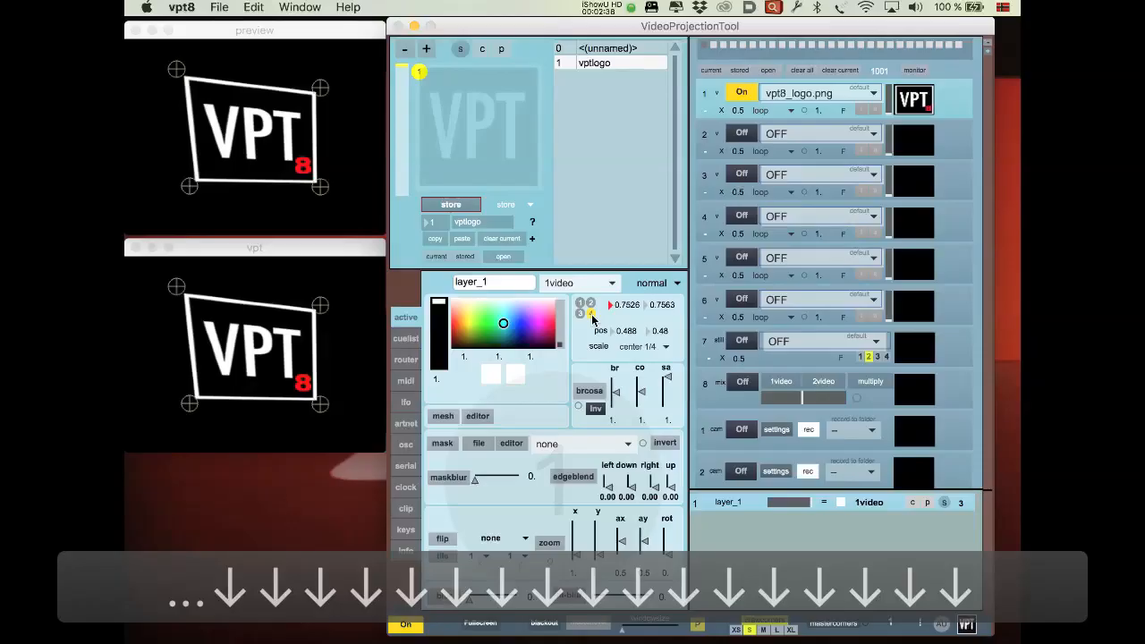
# Nudge corner 4 of layer_1 further right and down in fine increments to about 0.7601 and 0.766
pyautogui.press('Down')
pyautogui.press('Down')
pyautogui.press('Down')
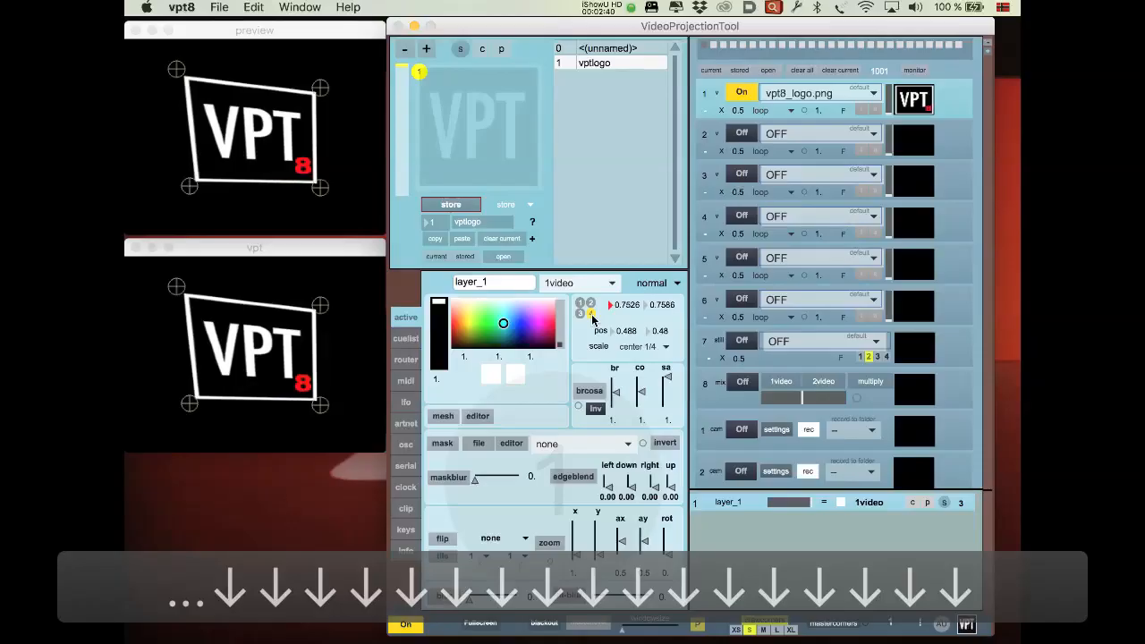
pyautogui.press('Right')
pyautogui.press('Right')
pyautogui.press('Right')
pyautogui.press('Right')
pyautogui.press('Right')
pyautogui.press('Right')
pyautogui.press('Right')
pyautogui.press('Right')
pyautogui.press('Right')
pyautogui.press('Right')
pyautogui.press('Right')
pyautogui.press('Right')
pyautogui.press('Right')
pyautogui.press('Right')
pyautogui.press('Right')
pyautogui.press('Right')
pyautogui.press('Right')
pyautogui.press('Right')
pyautogui.press('Right')
pyautogui.press('Right')
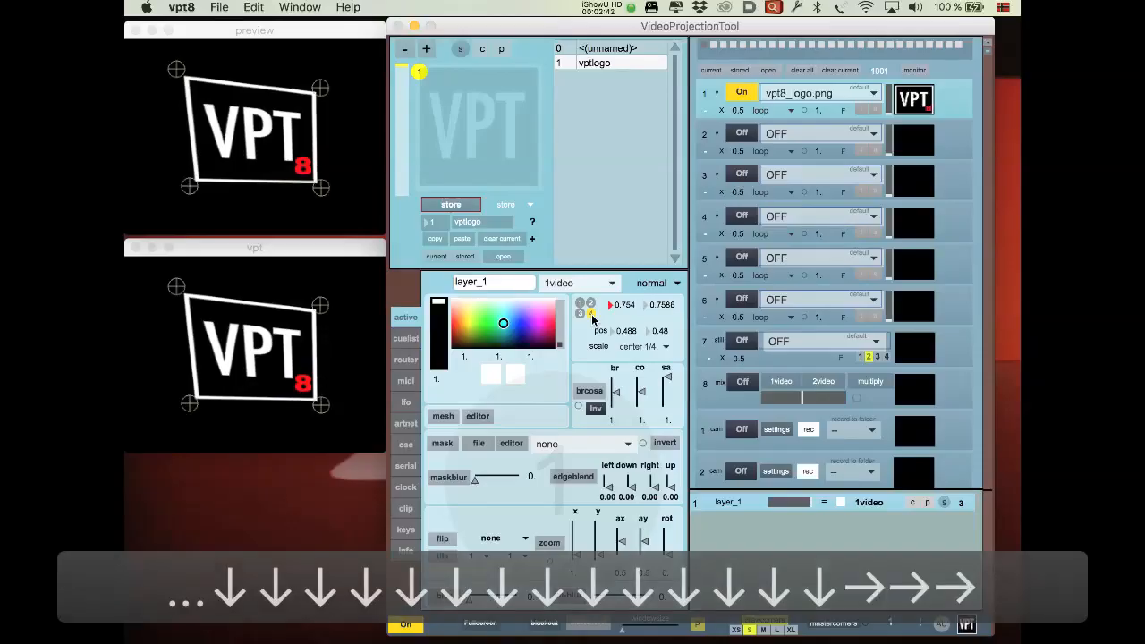
pyautogui.press('Down')
pyautogui.press('Down')
pyautogui.press('Down')
pyautogui.press('Down')
pyautogui.press('Down')
pyautogui.press('Down')
pyautogui.press('Down')
pyautogui.press('Down')
pyautogui.press('Down')
pyautogui.press('Down')
pyautogui.press('Down')
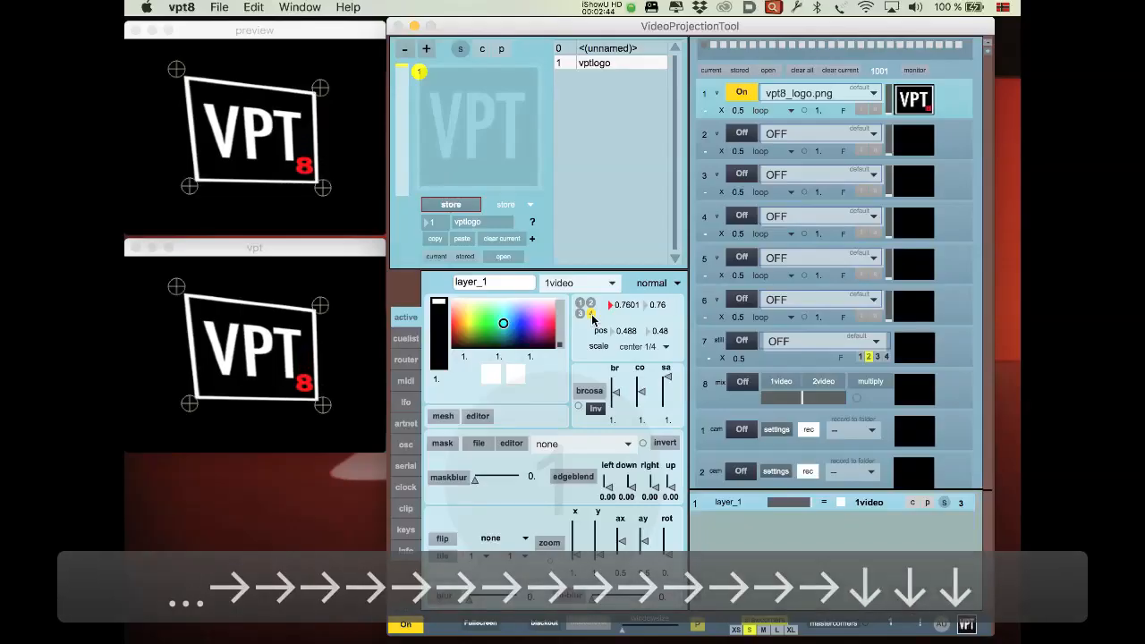
pyautogui.press('Down')
pyautogui.press('Down')
pyautogui.press('Down')
pyautogui.press('Down')
pyautogui.press('Down')
pyautogui.press('Down')
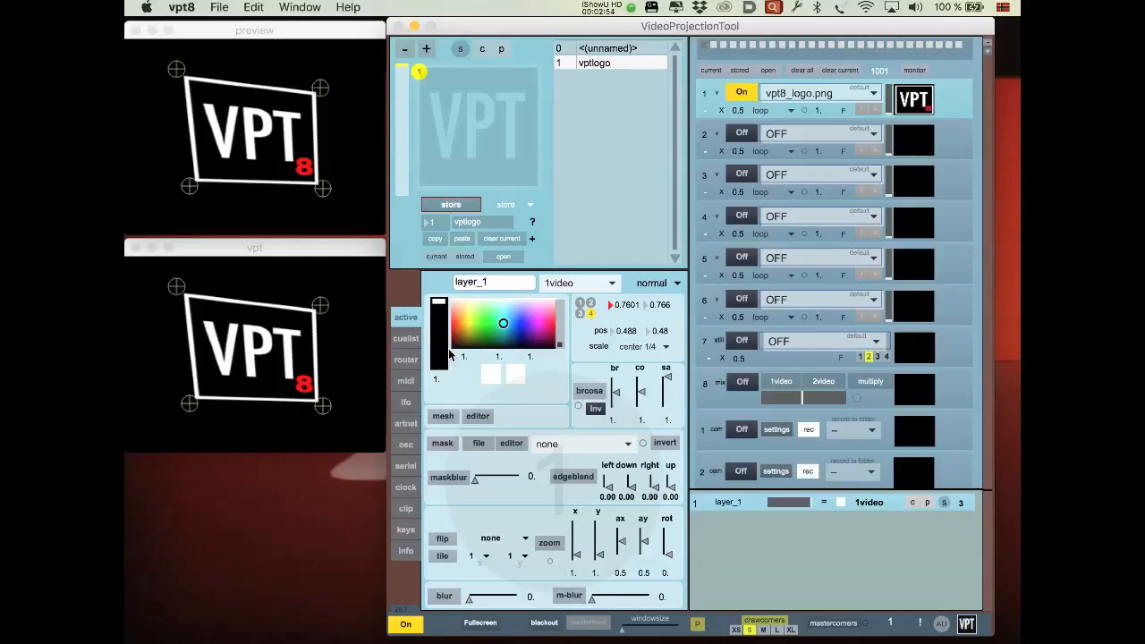
# Try fading layer_1 out and back in, and tint its colour before returning it to white
pyautogui.moveTo(439, 310); pyautogui.dragTo(441, 368)
pyautogui.moveTo(770, 504); pyautogui.dragTo(817, 503)
pyautogui.click(474, 316)
pyautogui.moveTo(474, 316); pyautogui.dragTo(495, 277)
# Turn on the mask for layer_1 and open the mask editor
pyautogui.click(451, 445)
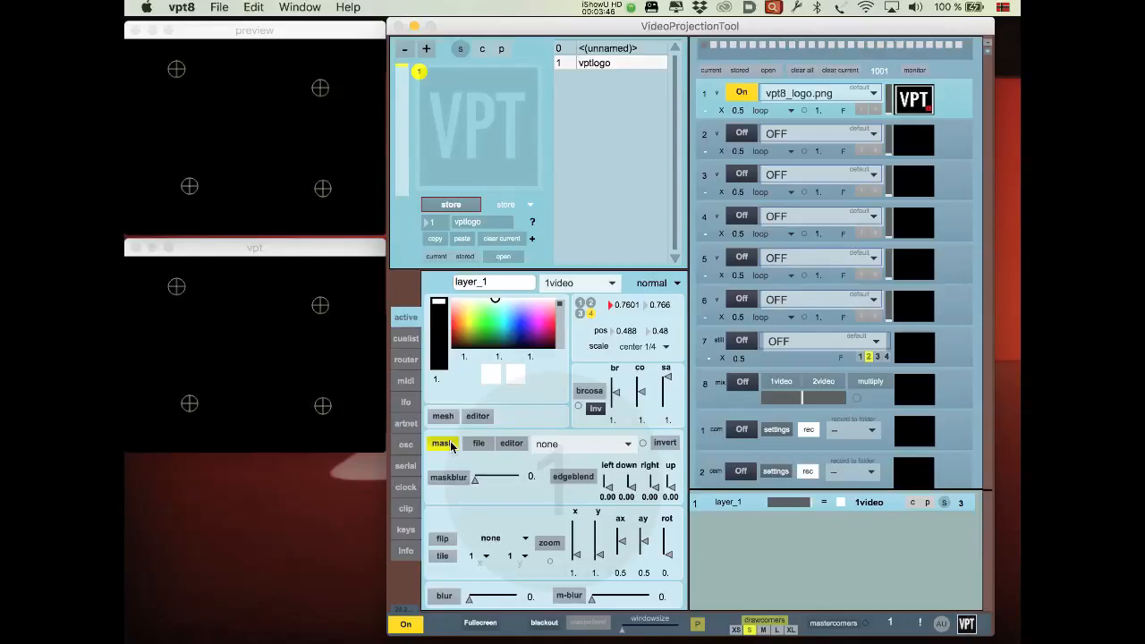
pyautogui.click(512, 448)
pyautogui.moveTo(655, 66); pyautogui.dragTo(530, 48)
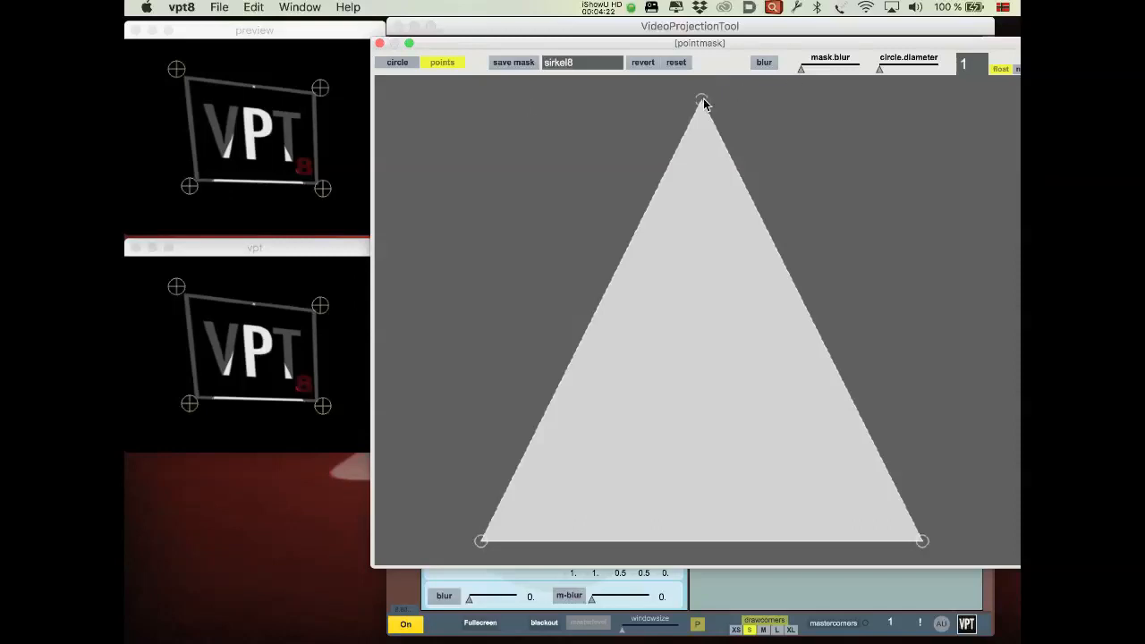
# Move the triangle mask's apex to the upper left and add four points along its right edge to form a jagged outline
pyautogui.moveTo(715, 105); pyautogui.dragTo(466, 107)
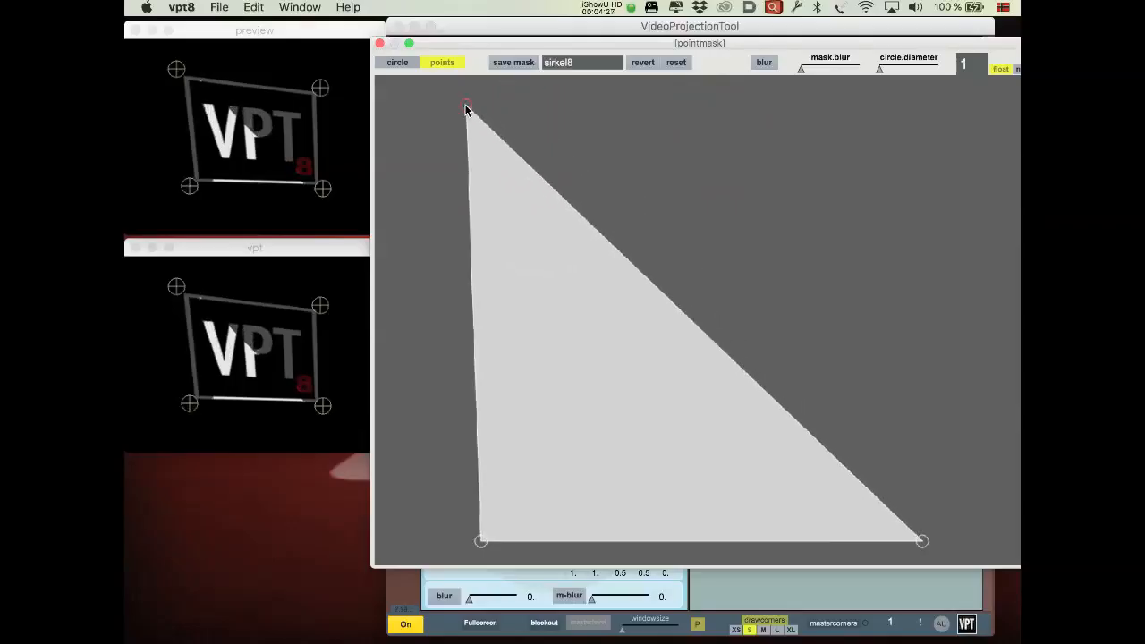
pyautogui.click(607, 238)
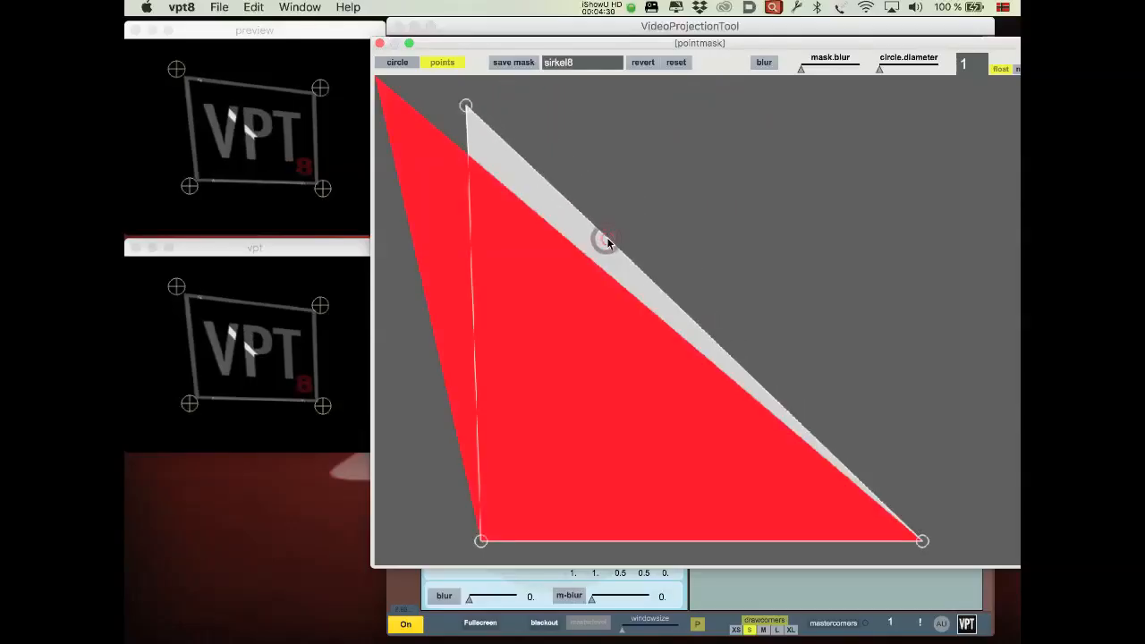
pyautogui.moveTo(607, 238); pyautogui.dragTo(730, 187)
pyautogui.moveTo(730, 190); pyautogui.dragTo(776, 142)
pyautogui.click(830, 277)
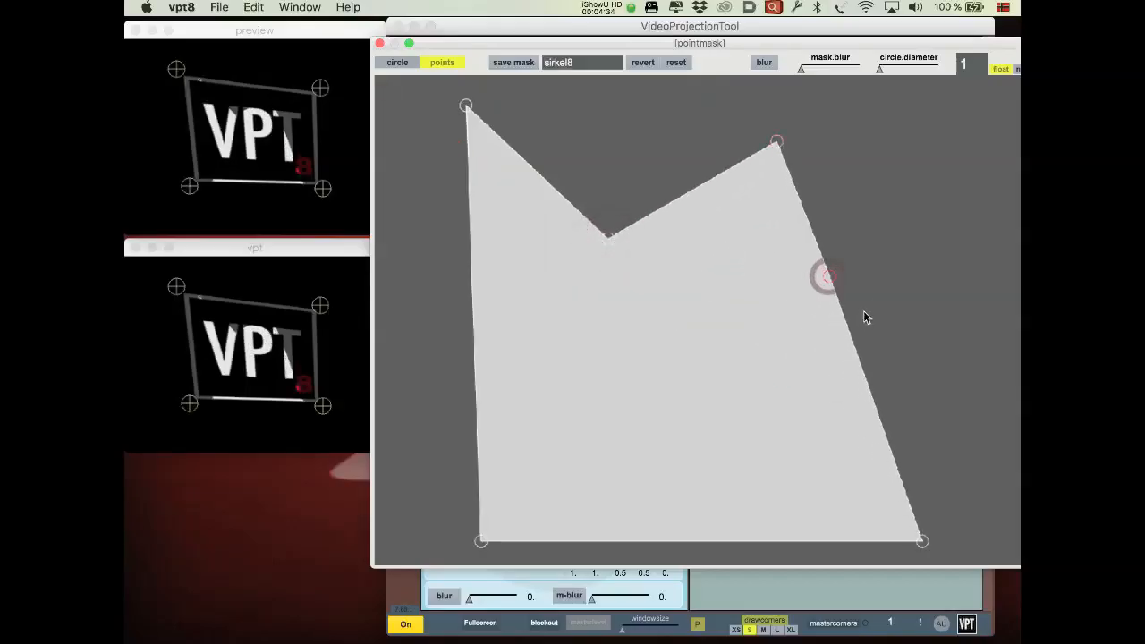
pyautogui.click(938, 348)
pyautogui.moveTo(939, 347); pyautogui.dragTo(953, 347)
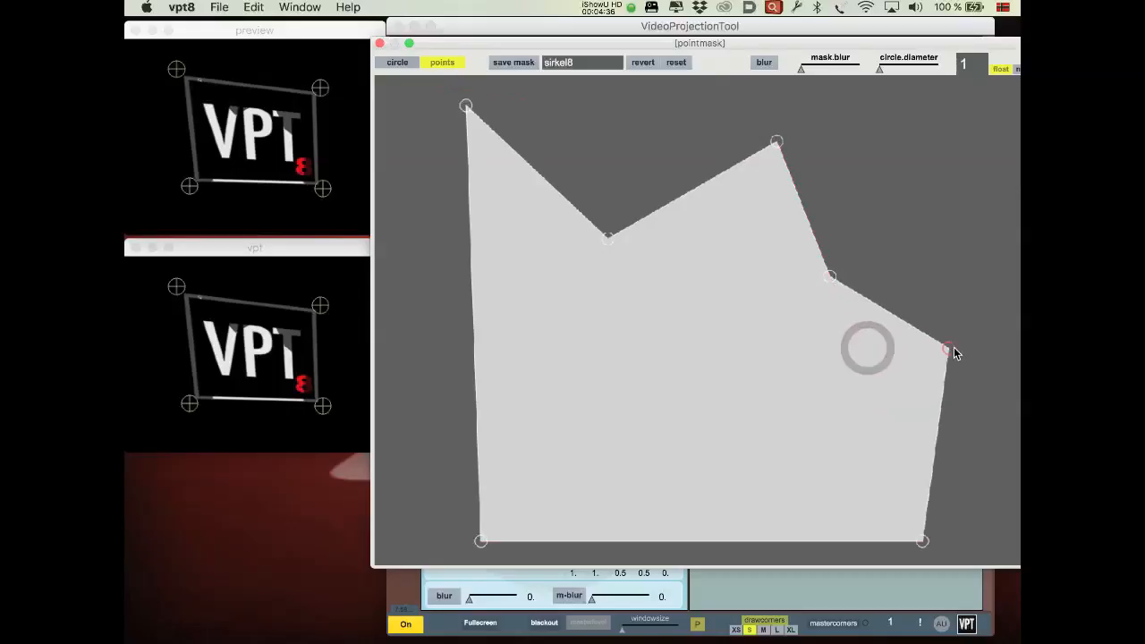
# Add points that pull the mask's bottom and lower left edges inward, and more points that widen its upper left and upper right lobes
pyautogui.moveTo(670, 542); pyautogui.dragTo(685, 467)
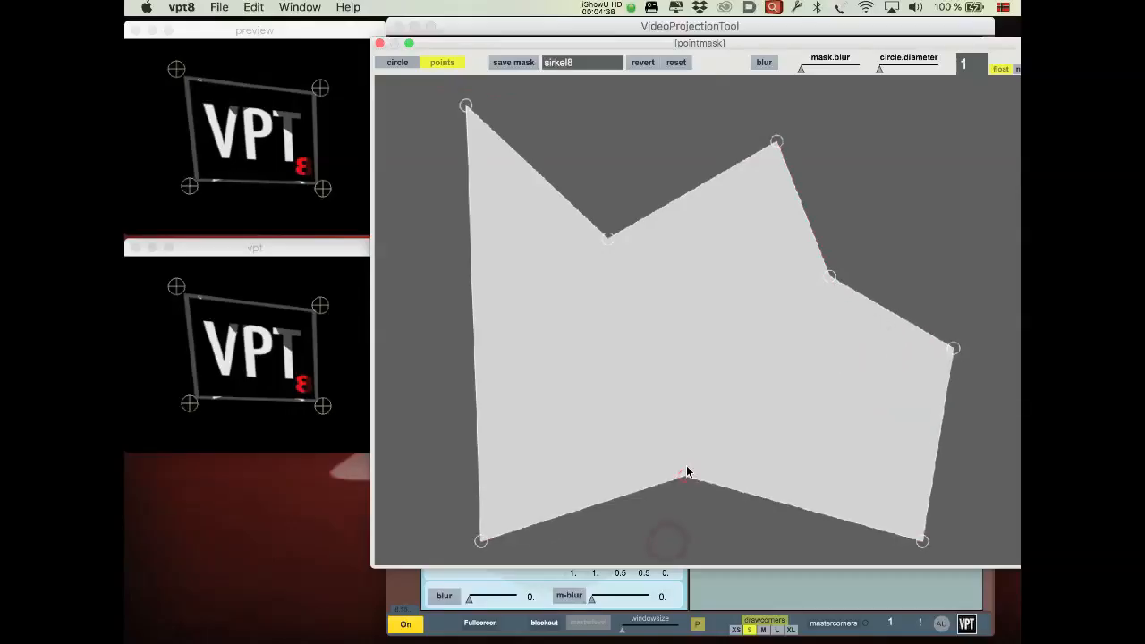
pyautogui.click(550, 385)
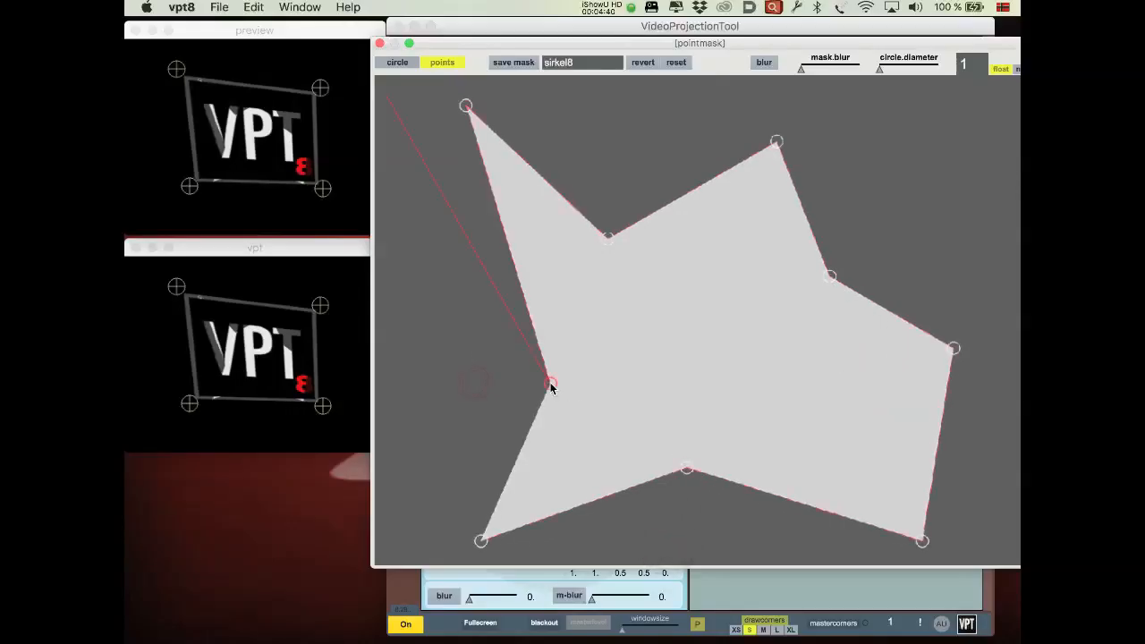
pyautogui.click(422, 254)
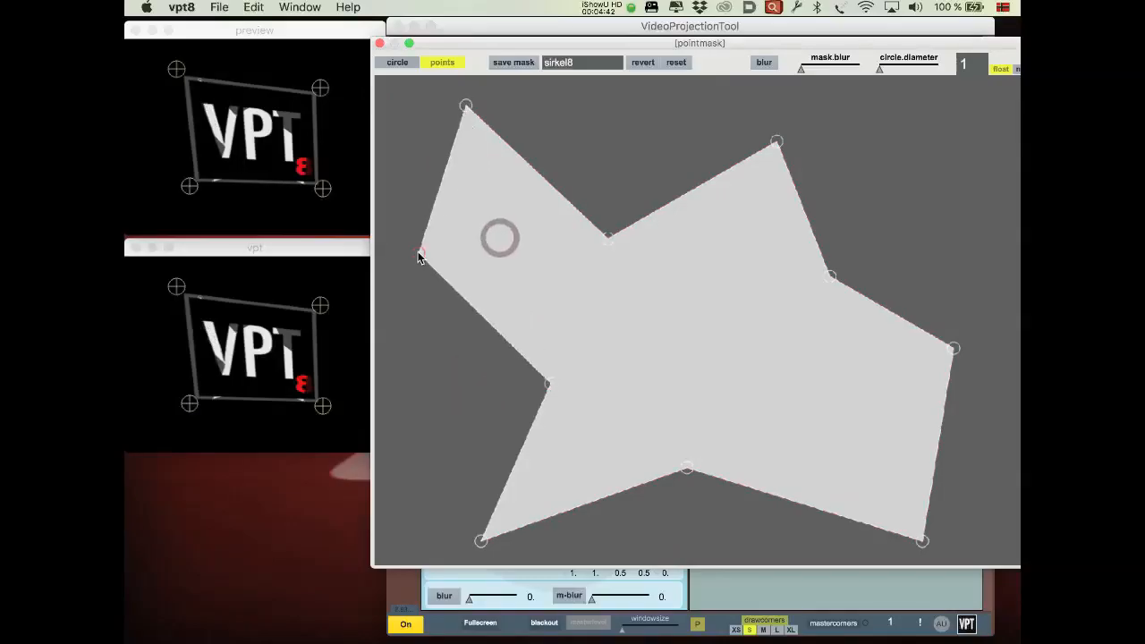
pyautogui.click(420, 145)
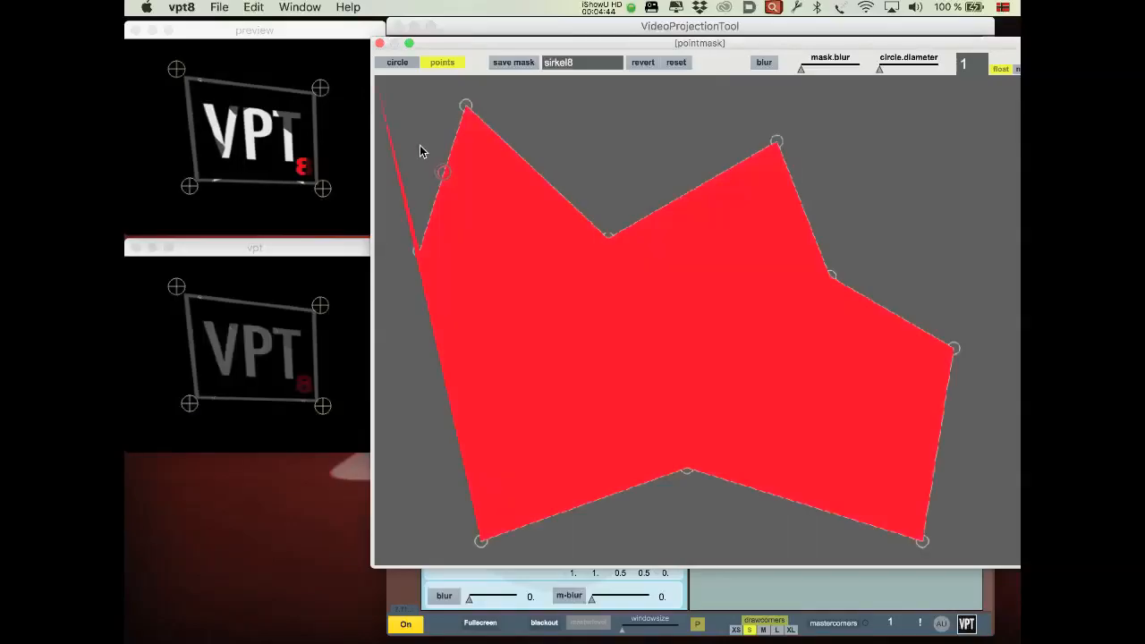
pyautogui.click(560, 147)
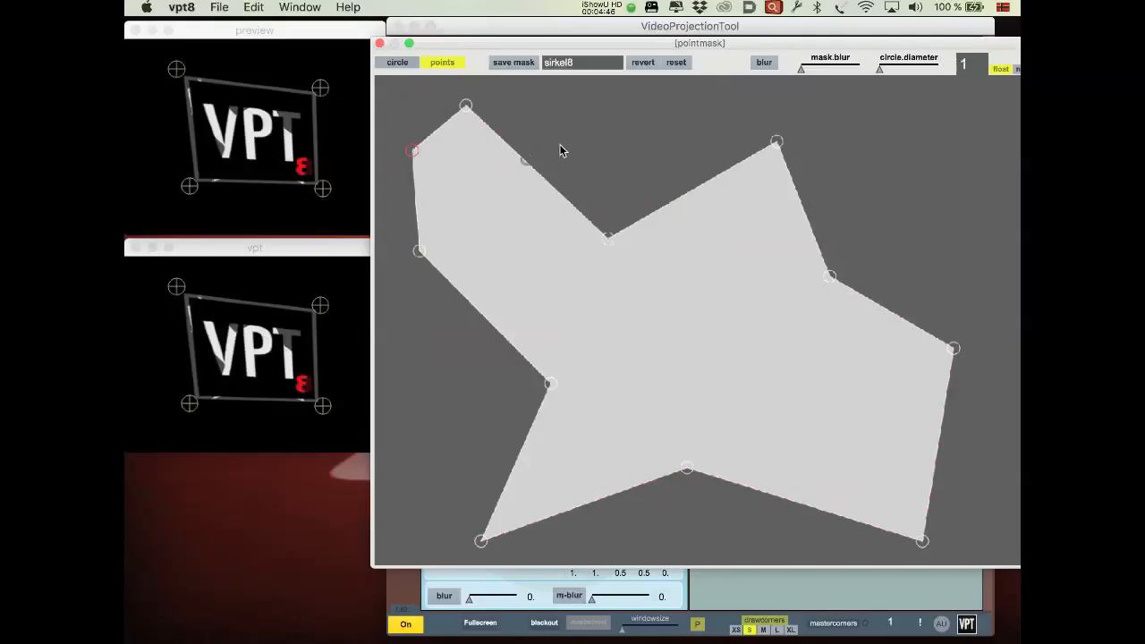
pyautogui.click(689, 134)
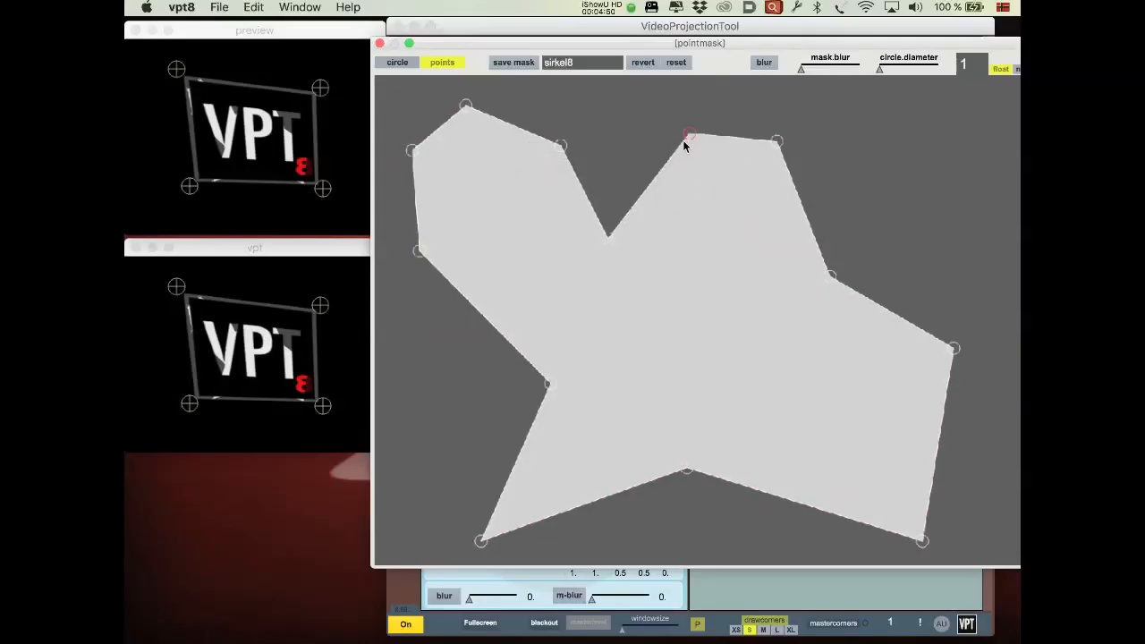
pyautogui.moveTo(663, 169); pyautogui.dragTo(665, 176)
pyautogui.click(666, 175)
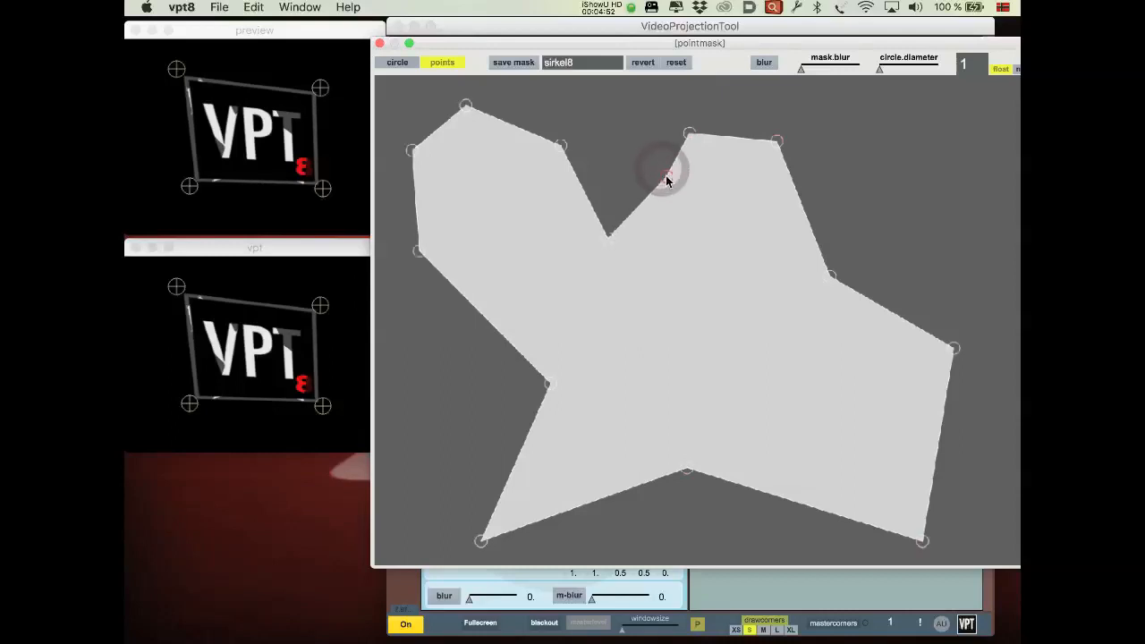
# Save the mask as mask1, close the mask editor, and look over the mask files available for layer_1
pyautogui.click(589, 62)
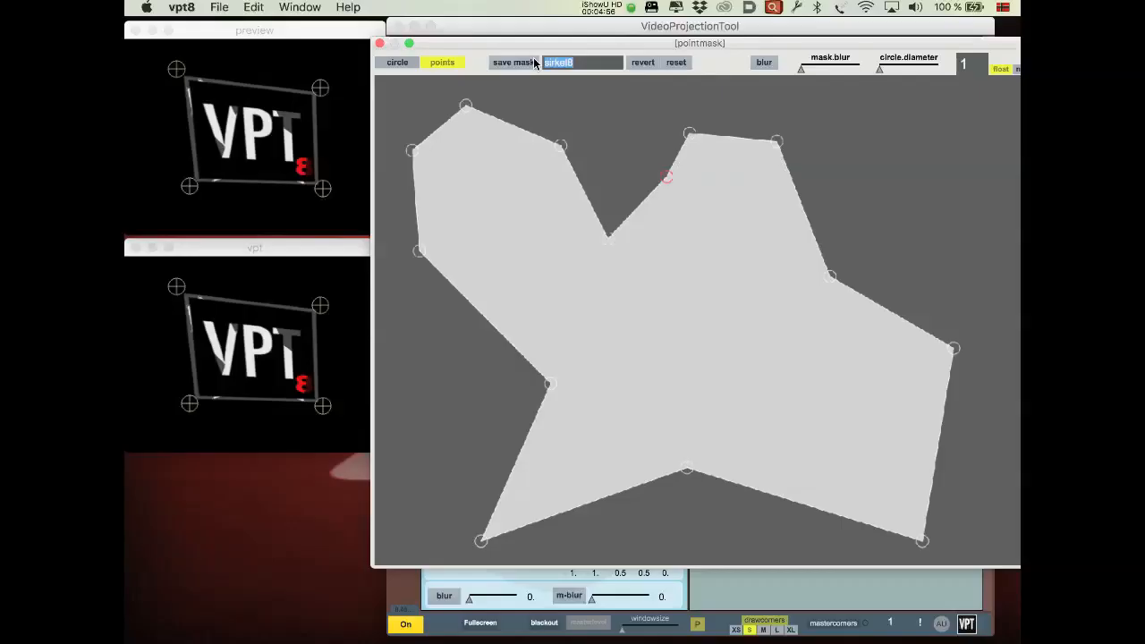
pyautogui.write('mask1')
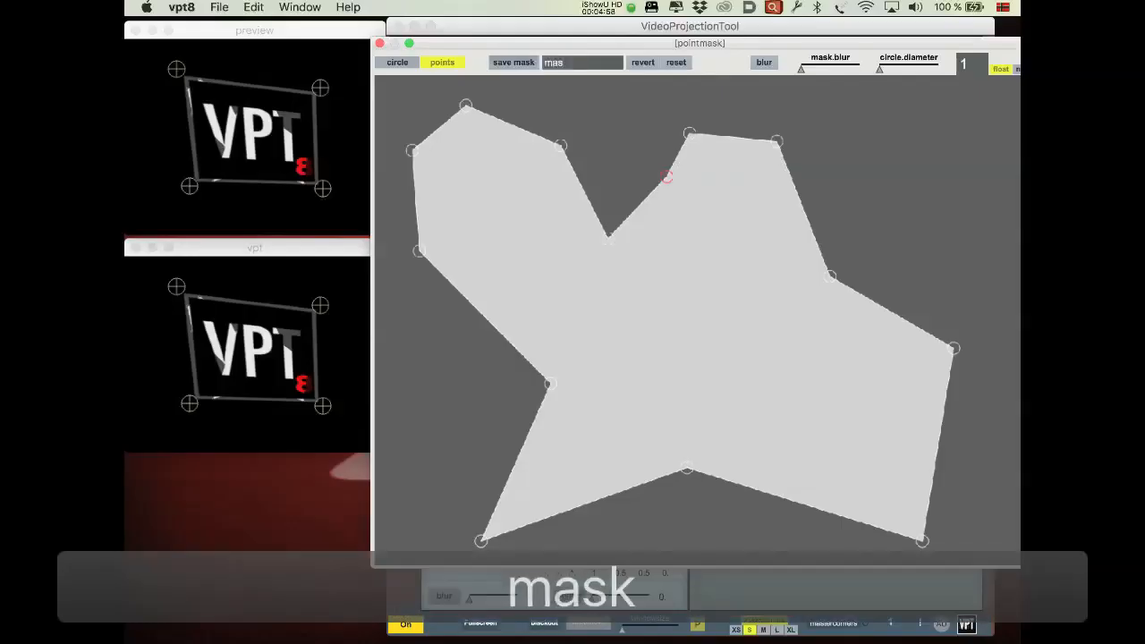
pyautogui.click(513, 62)
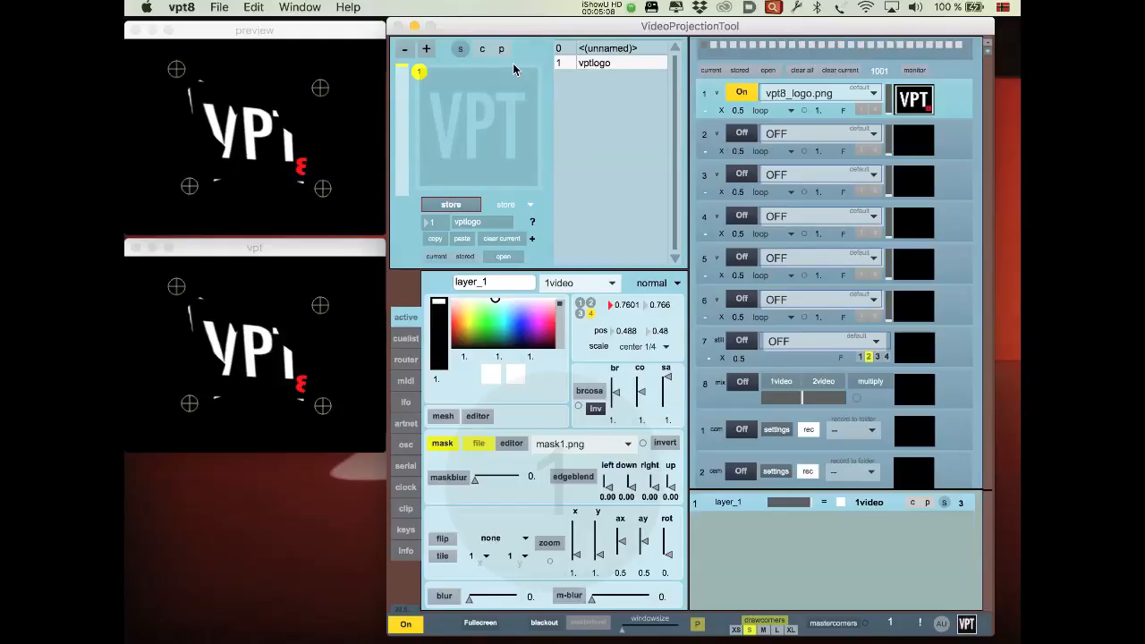
pyautogui.click(582, 453)
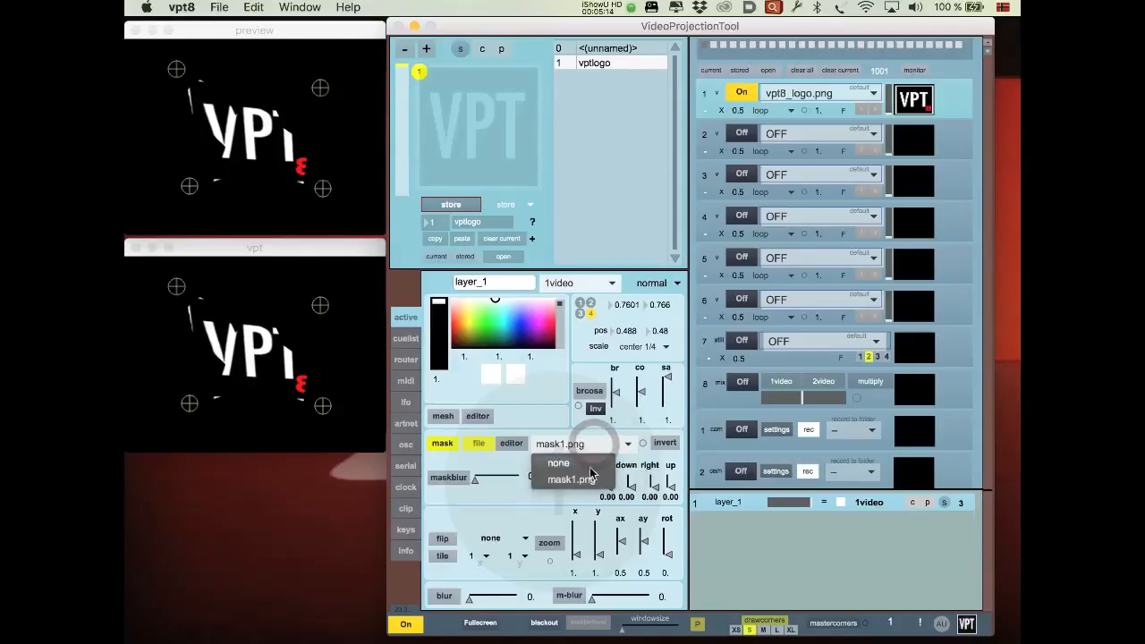
pyautogui.click(514, 464)
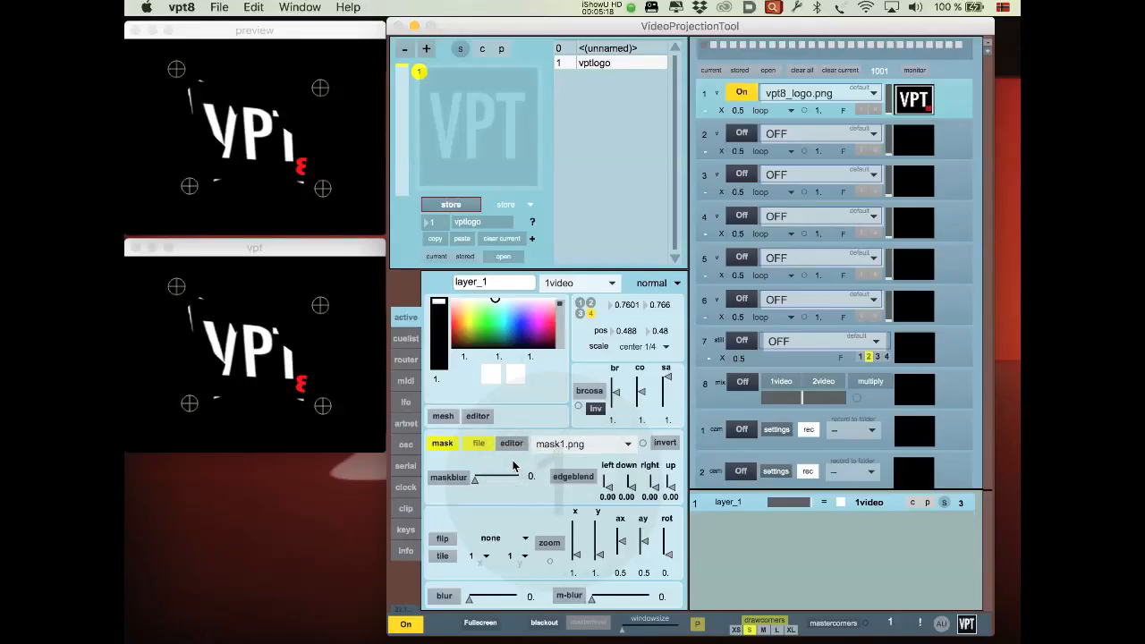
# Store the masked layer as preset 2 named vptlogomask, and recall vptlogo and vptlogomask in turn
pyautogui.click(435, 227)
pyautogui.click(490, 222)
pyautogui.write('mask')
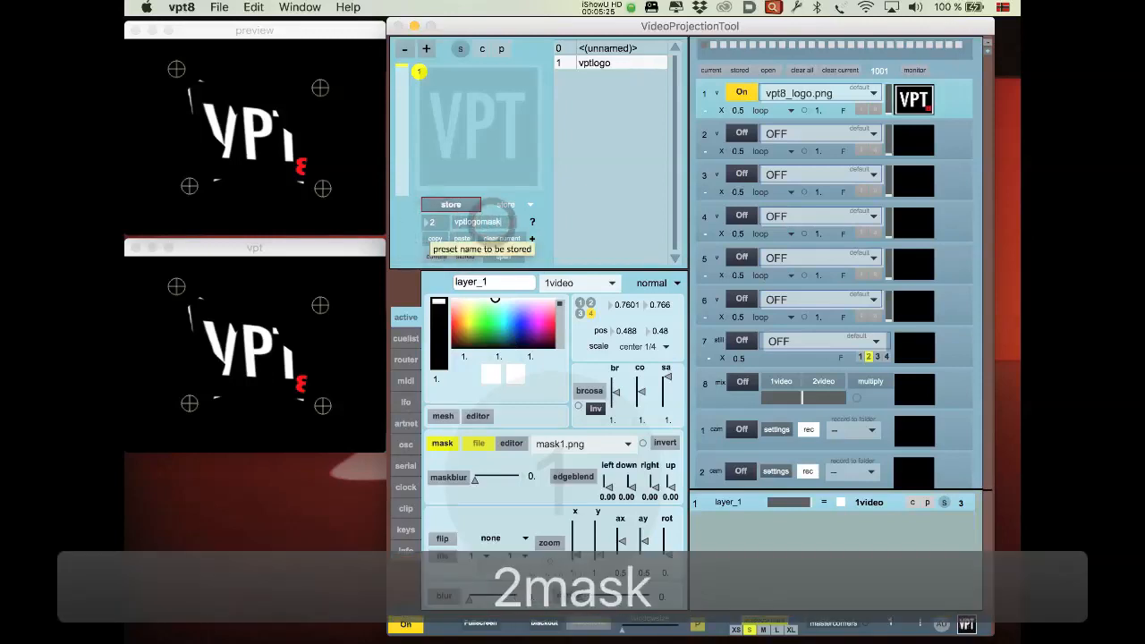
pyautogui.click(460, 208)
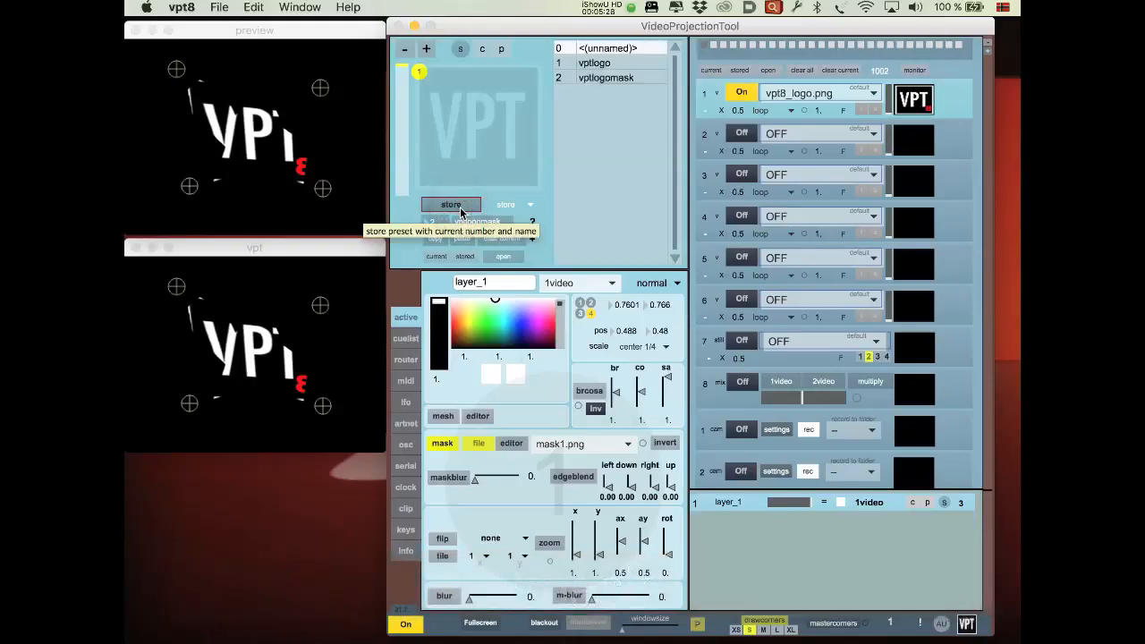
pyautogui.click(563, 67)
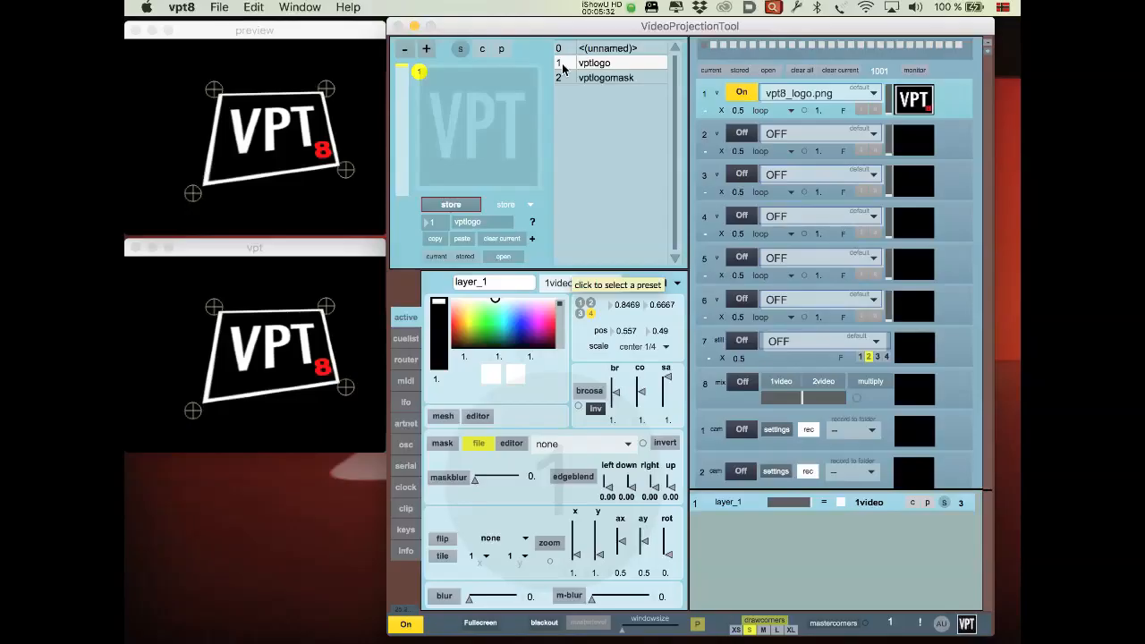
pyautogui.click(589, 78)
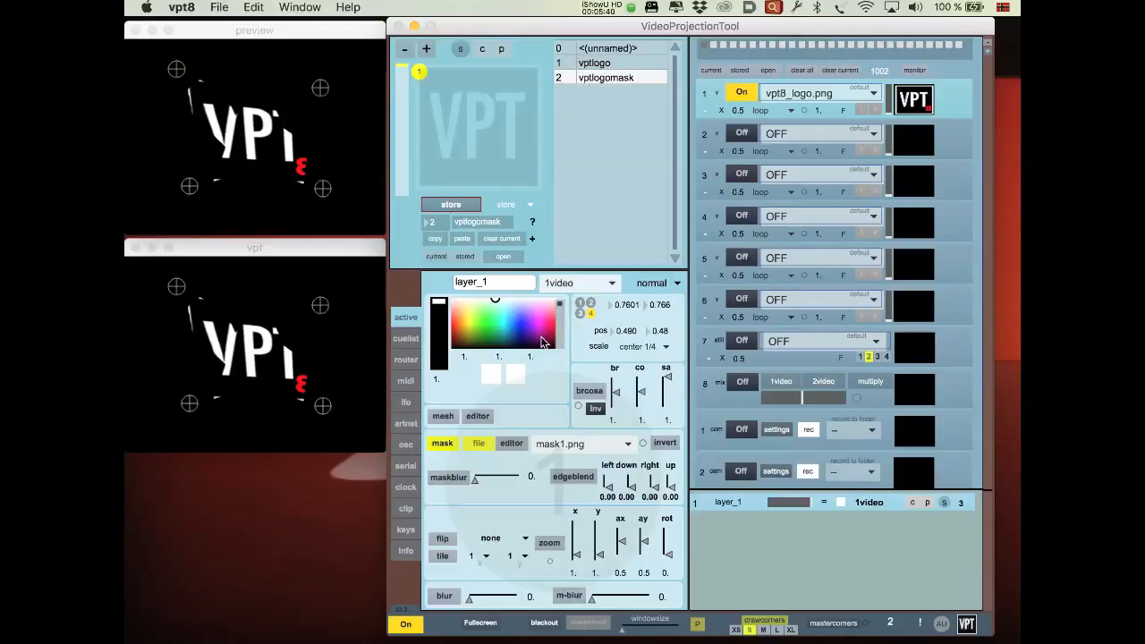
# Try mask blur on layer_1 at 1.83, and switch off both the mask blur and the mask
pyautogui.click(450, 479)
pyautogui.moveTo(475, 479)
pyautogui.mouseDown()
pyautogui.moveTo(501, 480)
pyautogui.moveTo(484, 480)
pyautogui.mouseUp()
pyautogui.click(440, 479)
pyautogui.click(443, 443)
# Try edgeblend on layer_1 with left at 0.20 and down at 0.33, and switch edgeblend back off
pyautogui.click(577, 481)
pyautogui.click(609, 483)
pyautogui.moveTo(611, 486); pyautogui.dragTo(638, 490)
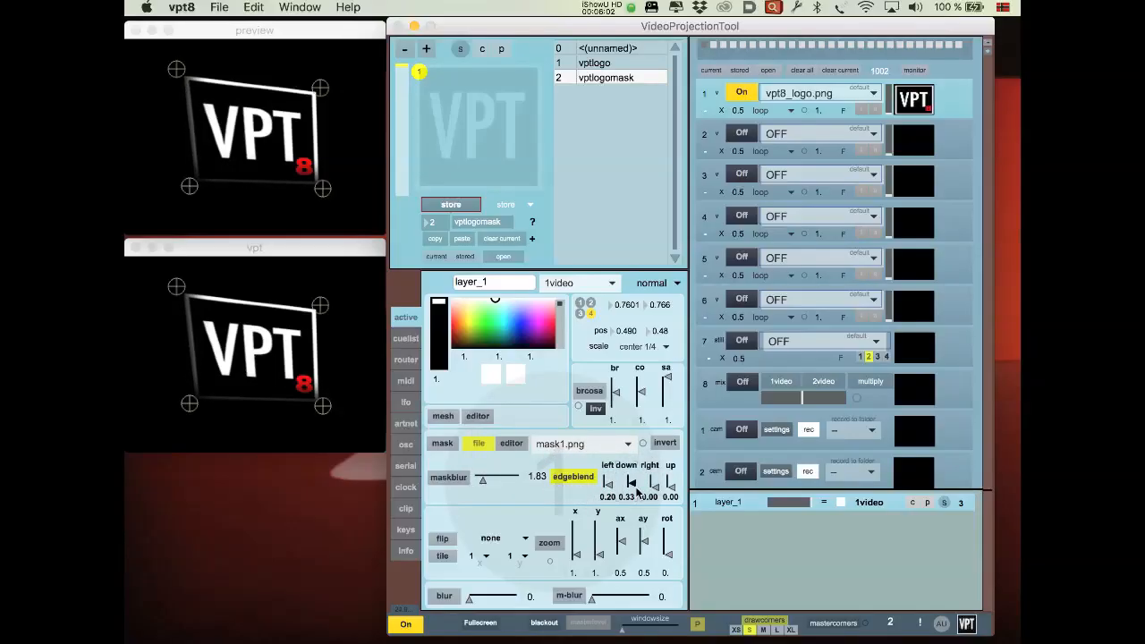
pyautogui.click(575, 477)
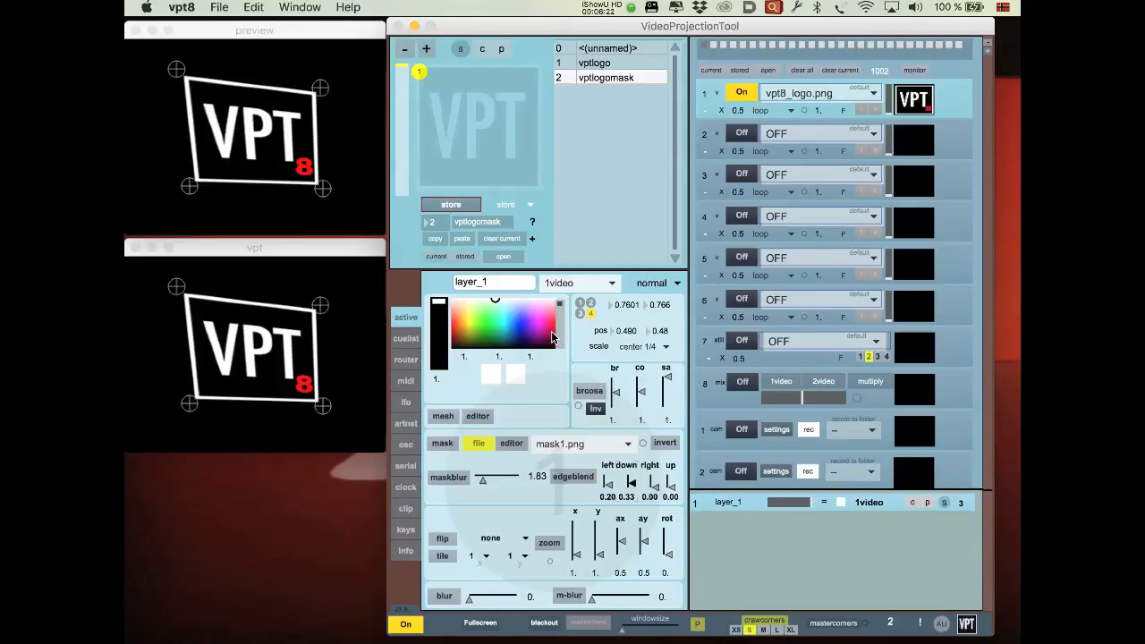
# Try brcosa on layer_1 with brightness 1.92, contrast 0.57 and saturation 0.36, invert the image, reset the values, and disable brcosa
pyautogui.click(587, 394)
pyautogui.moveTo(618, 395); pyautogui.dragTo(667, 395)
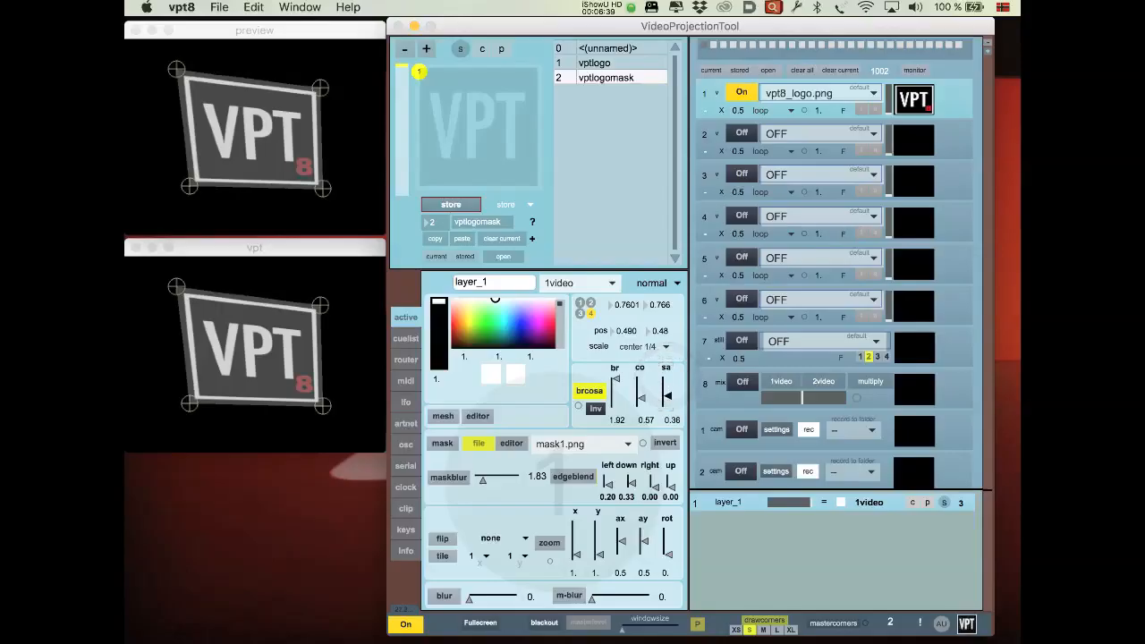
pyautogui.click(596, 409)
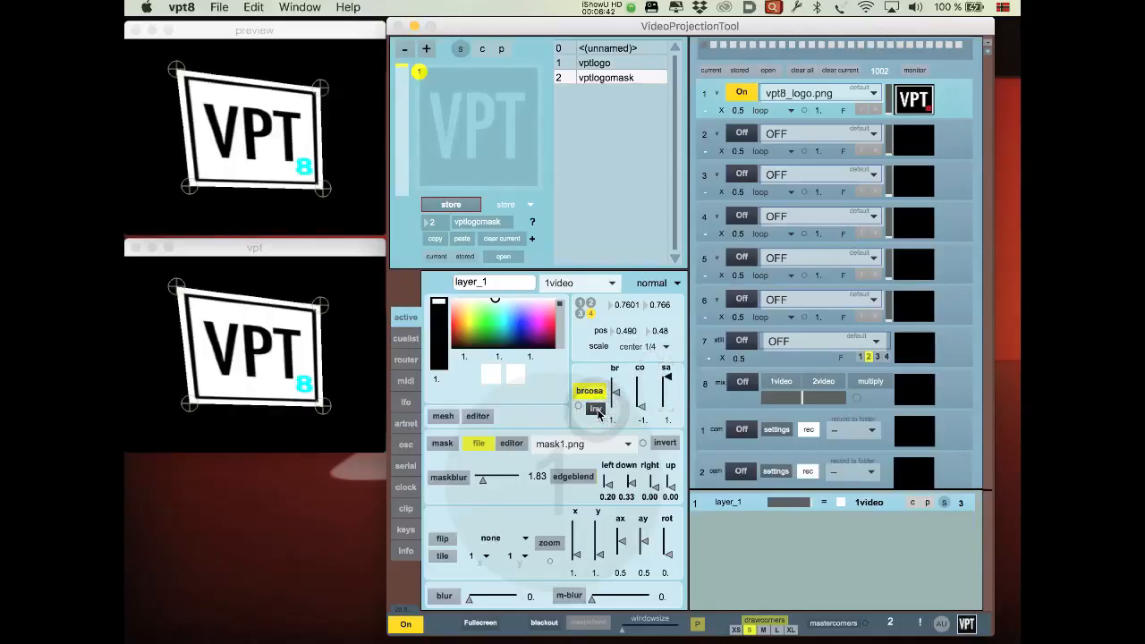
pyautogui.click(597, 411)
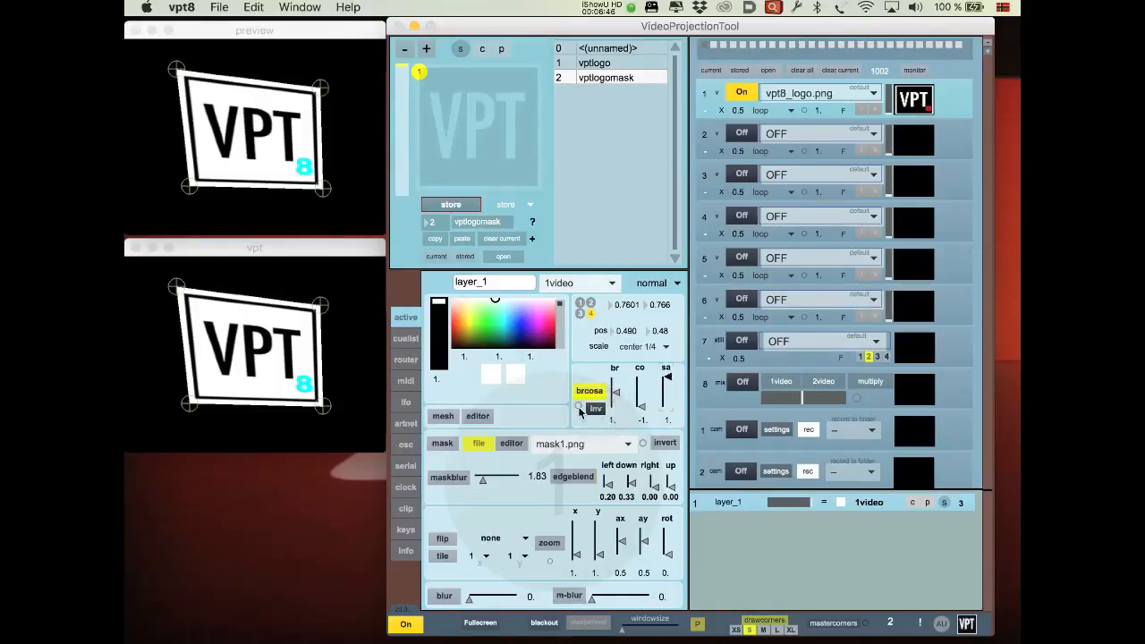
pyautogui.click(579, 409)
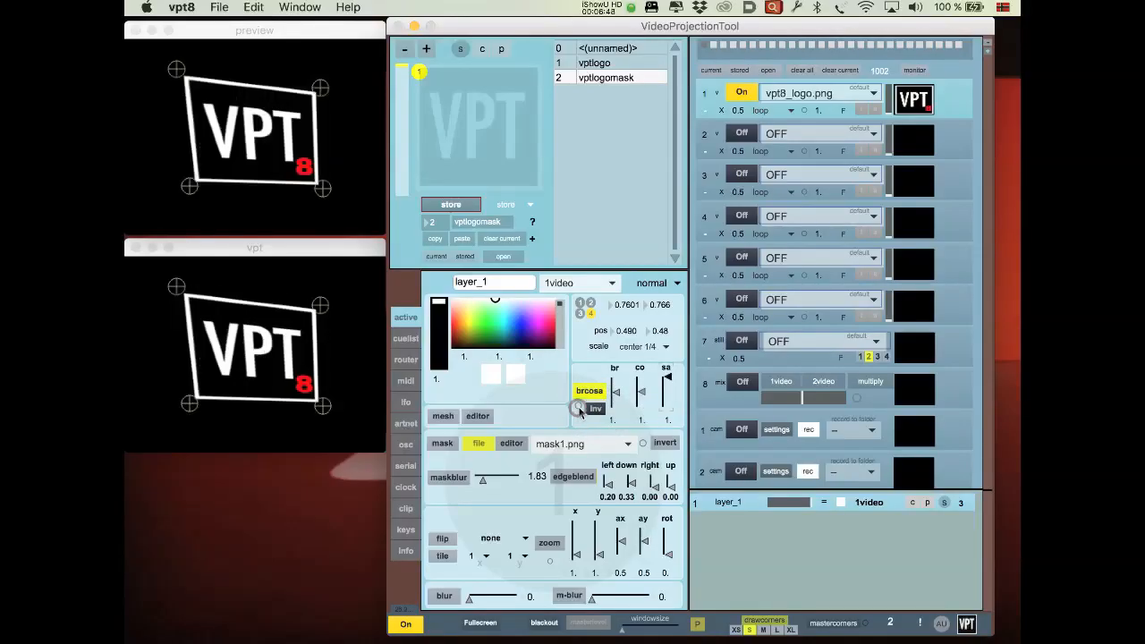
pyautogui.click(594, 395)
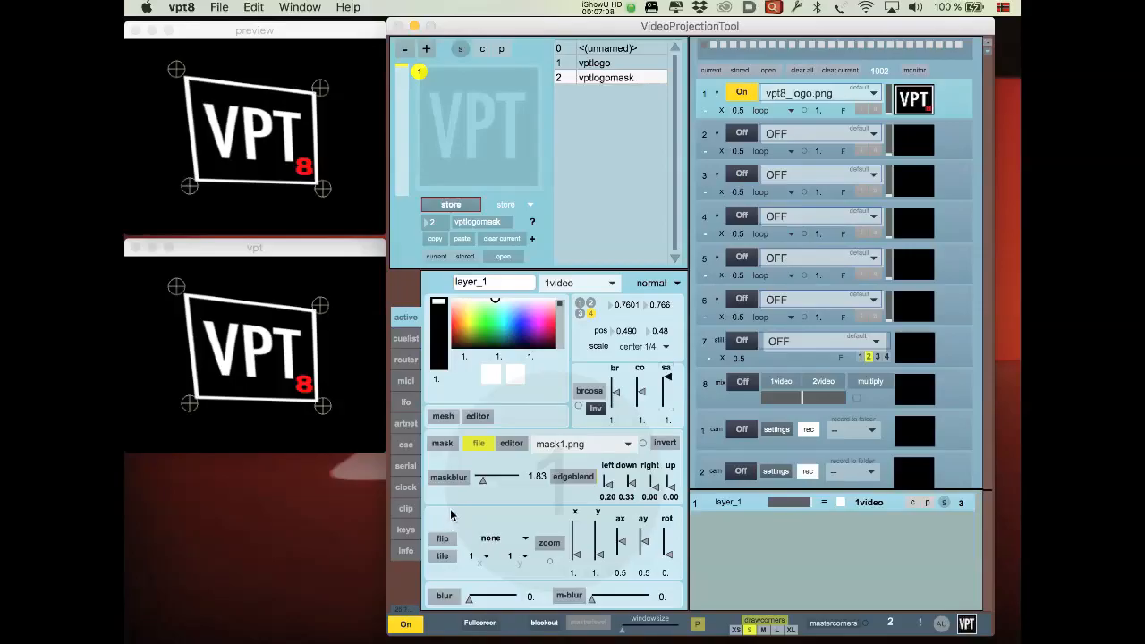
# Try flip on layer_1 with flip hor, flip ver and flip hor+ver in turn, and switch flip back off
pyautogui.click(442, 539)
pyautogui.click(504, 542)
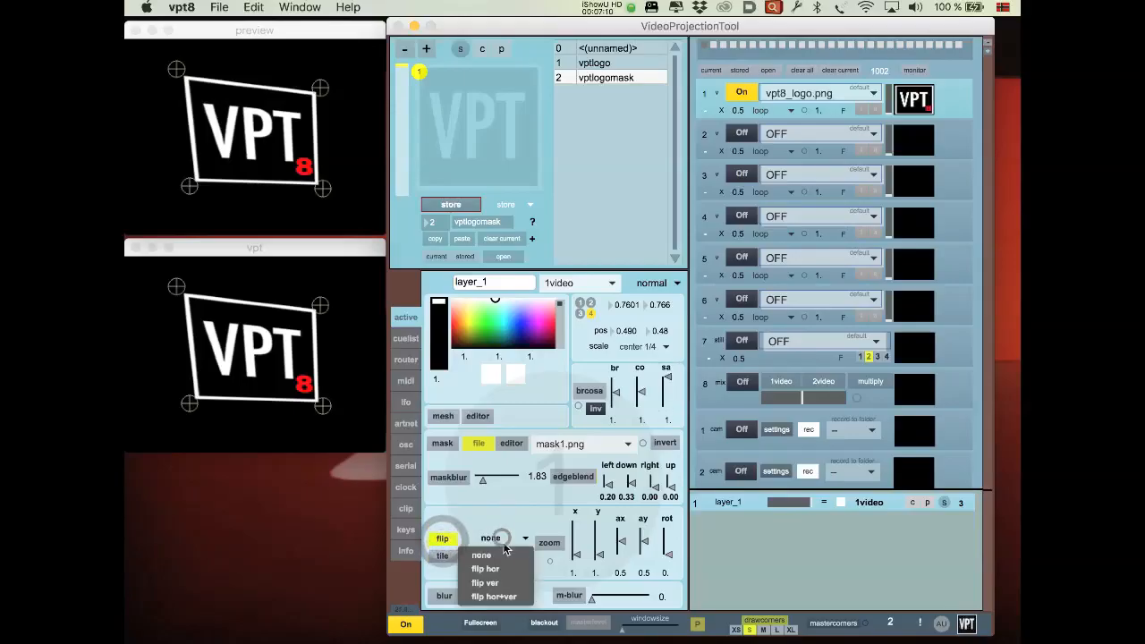
pyautogui.click(509, 569)
pyautogui.click(499, 542)
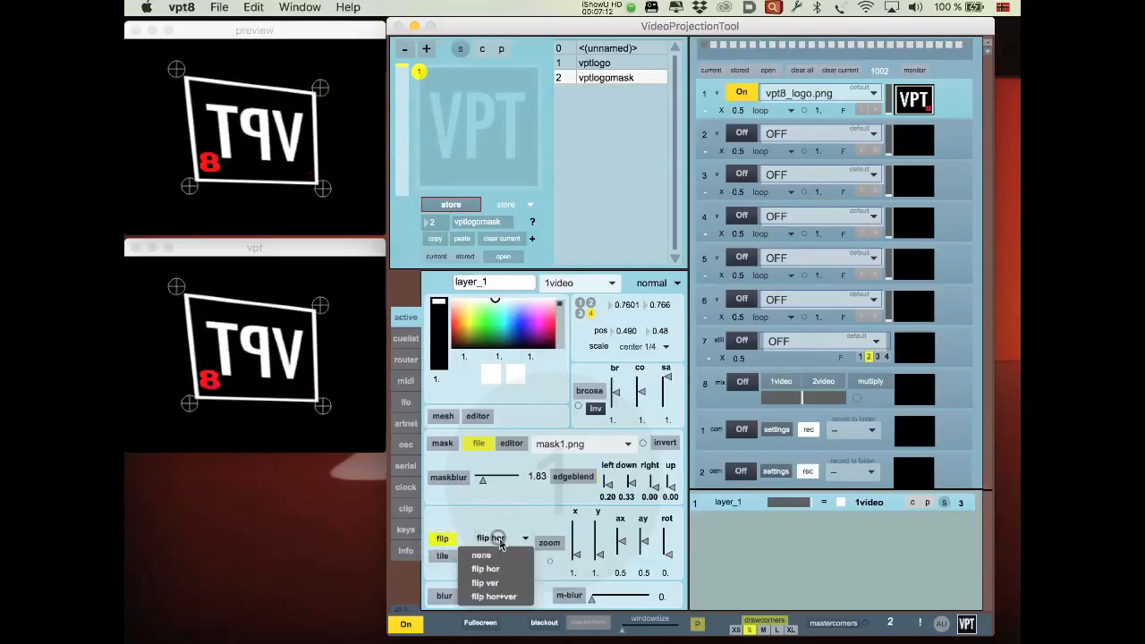
pyautogui.click(509, 580)
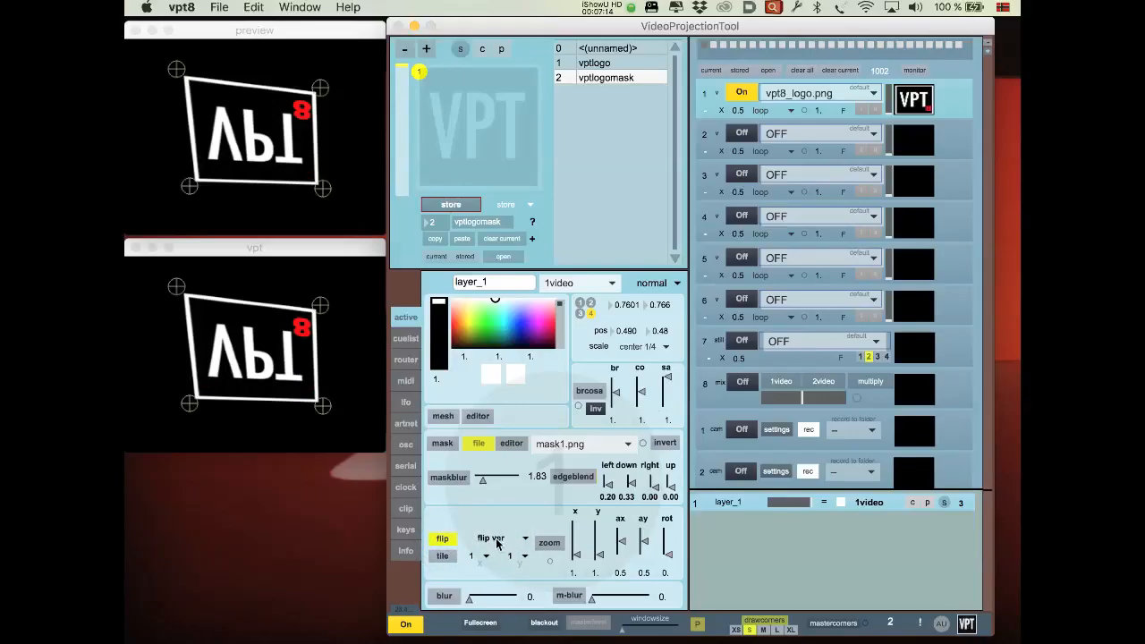
pyautogui.click(500, 539)
pyautogui.click(502, 603)
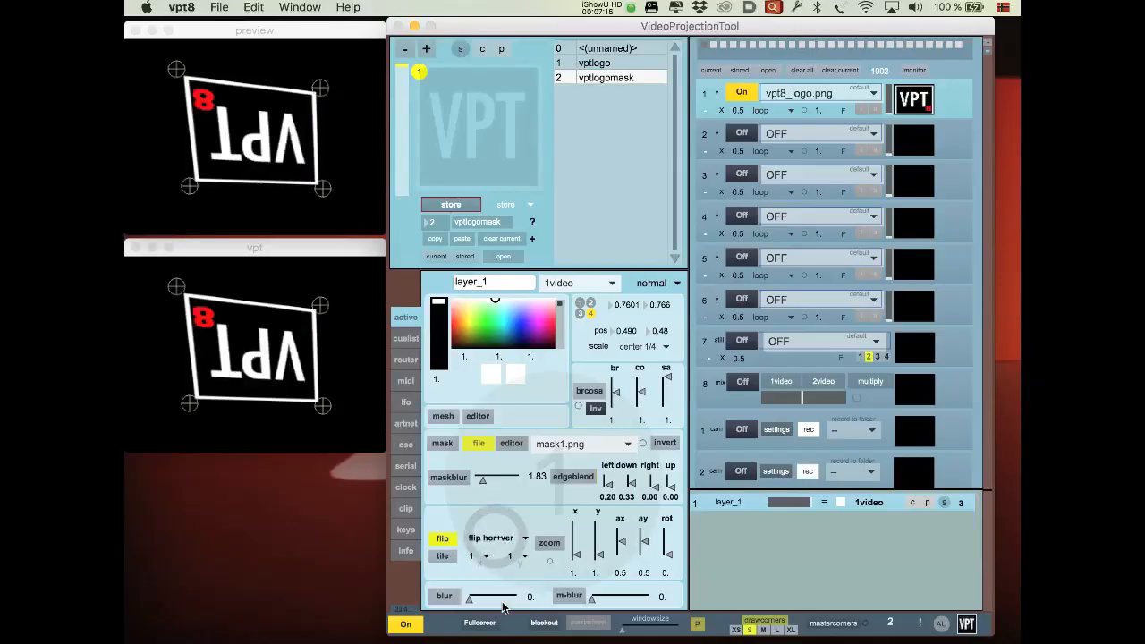
pyautogui.click(442, 539)
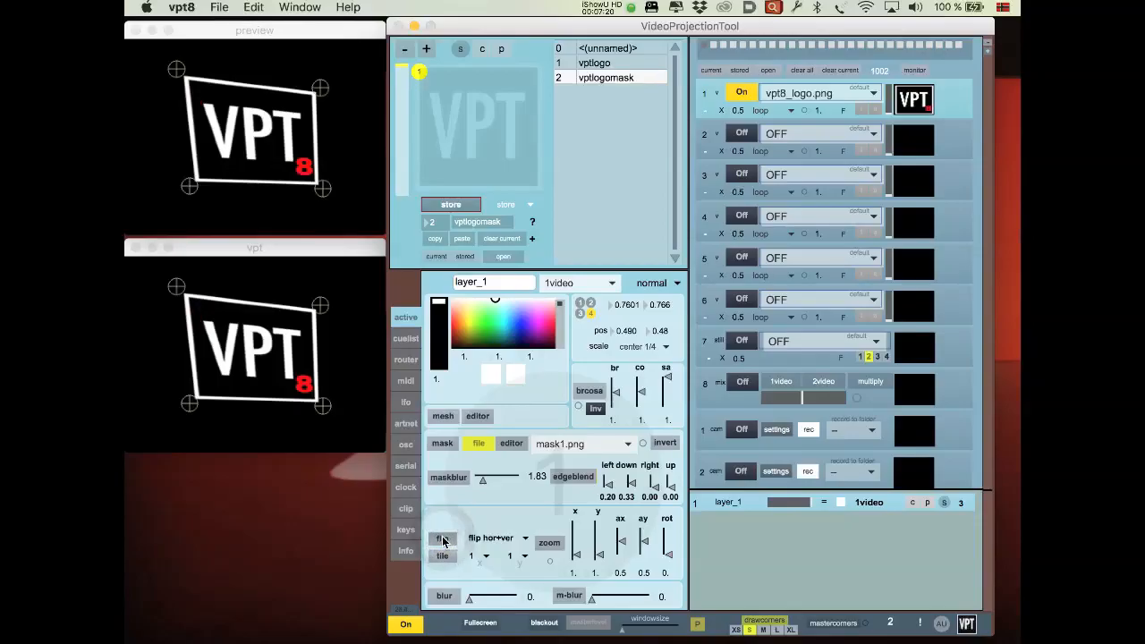
# Enable tile on layer_1 and try horizontal tiles 1/2, 2/2, 1/5 and 5/5, ending on x tile 1/2
pyautogui.click(443, 555)
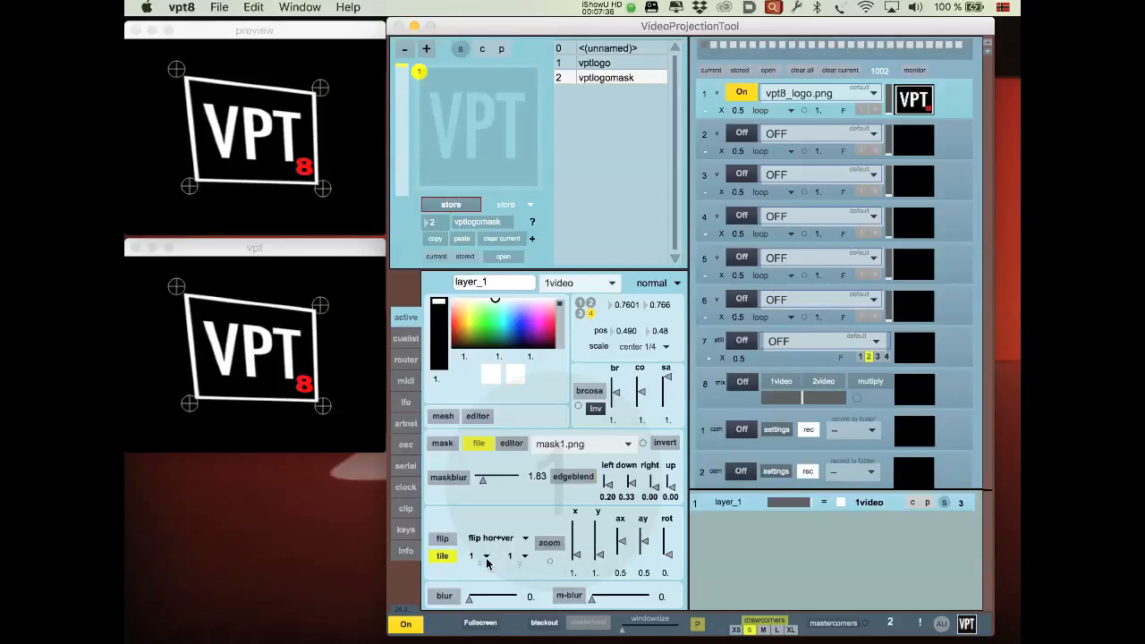
pyautogui.click(486, 557)
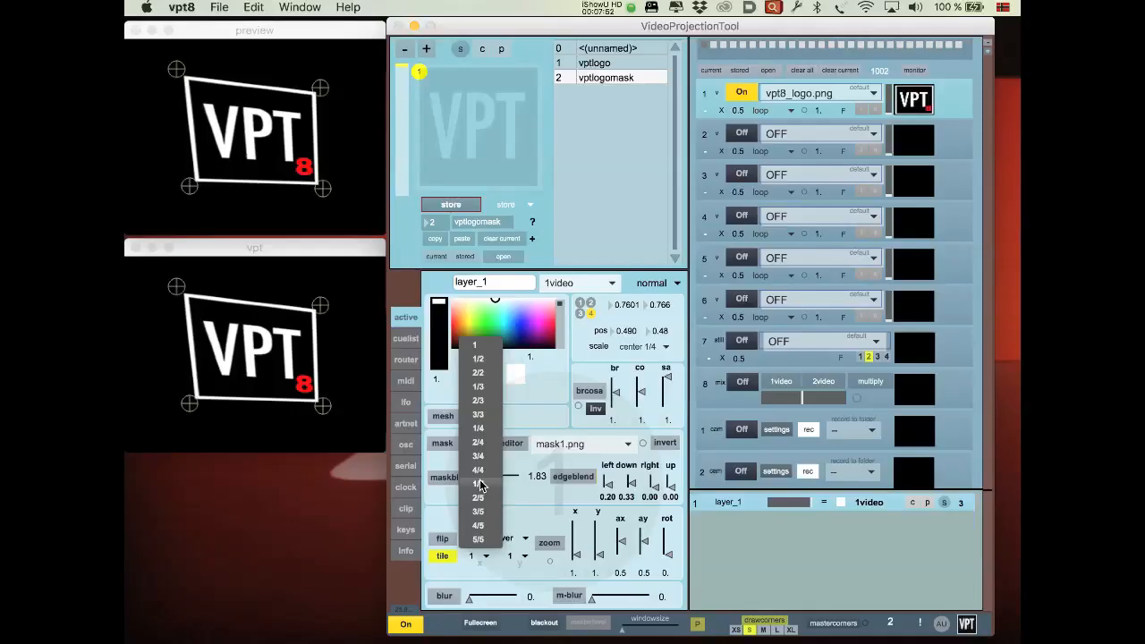
pyautogui.click(483, 360)
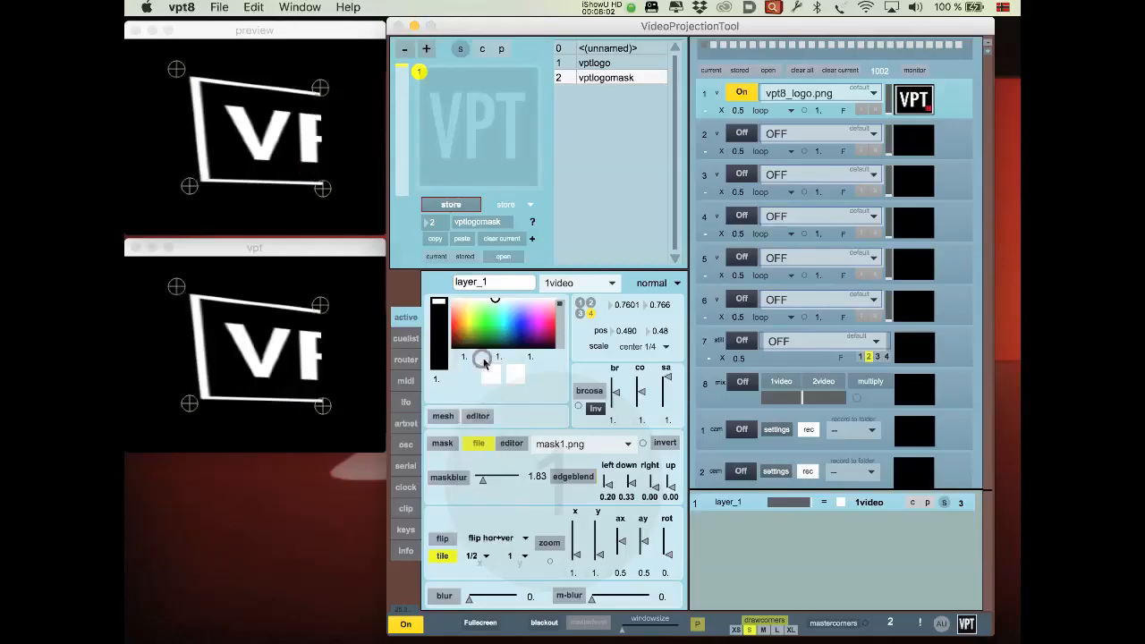
pyautogui.click(485, 557)
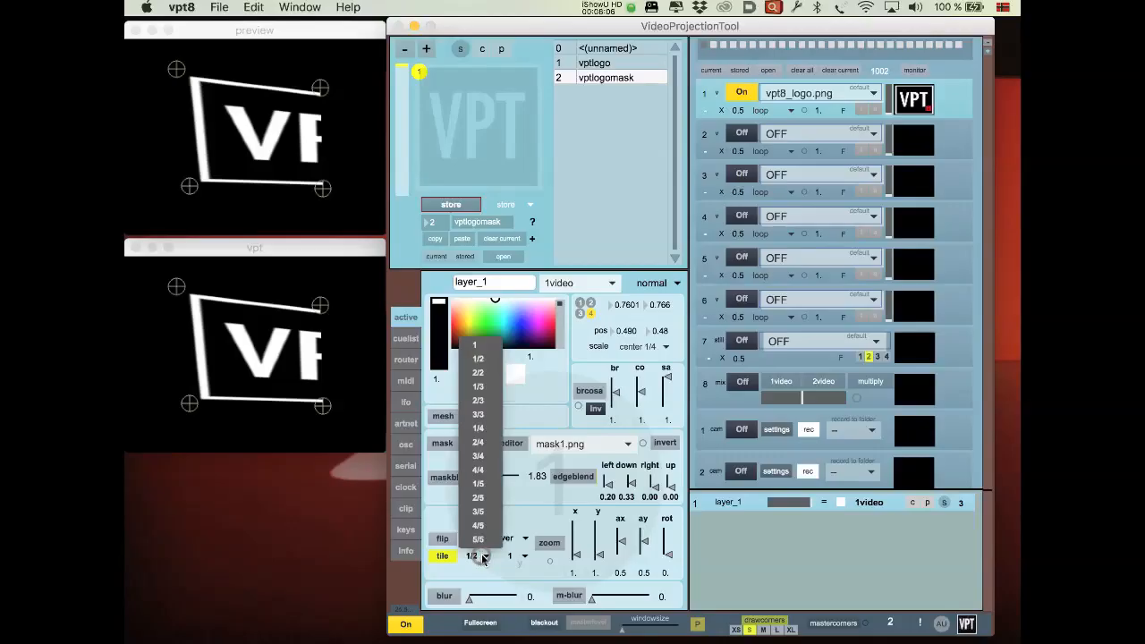
pyautogui.click(480, 373)
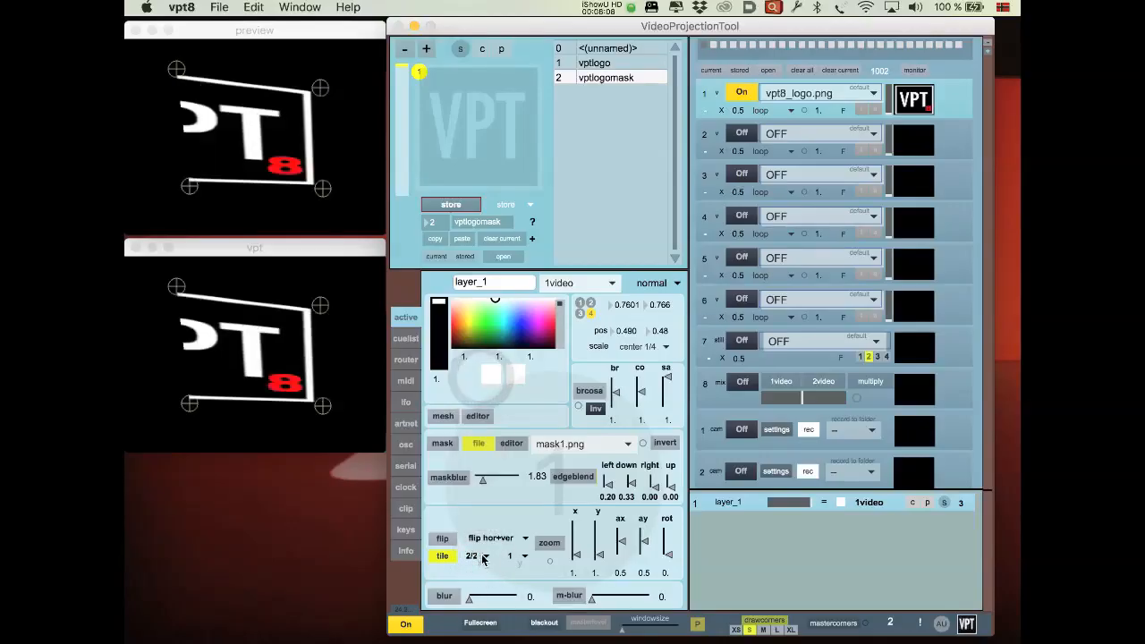
pyautogui.click(483, 556)
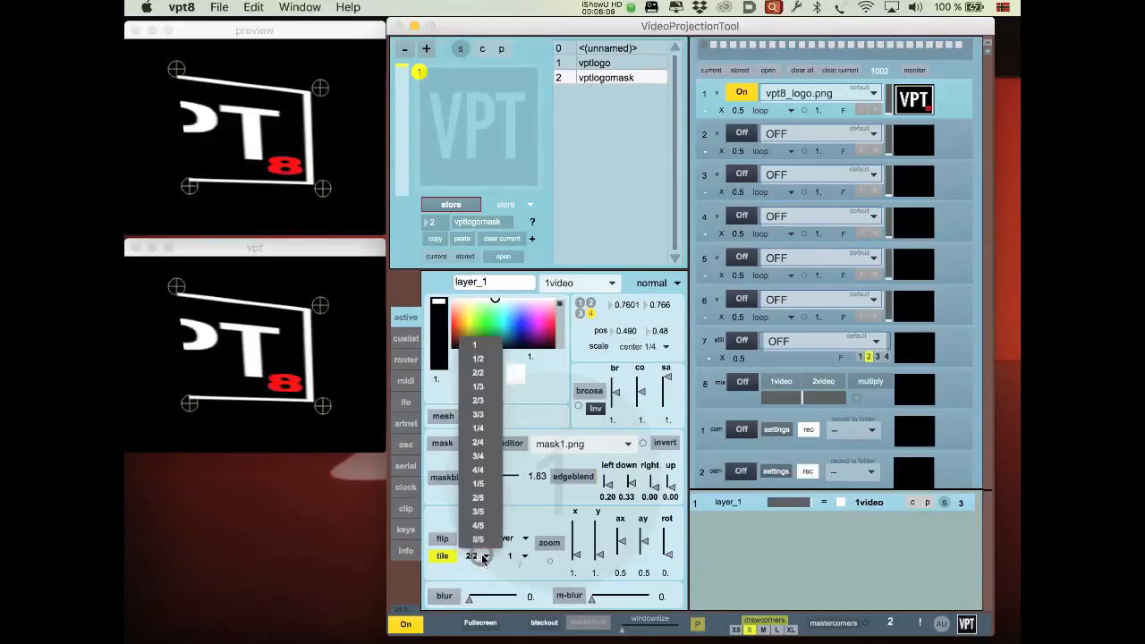
pyautogui.click(488, 489)
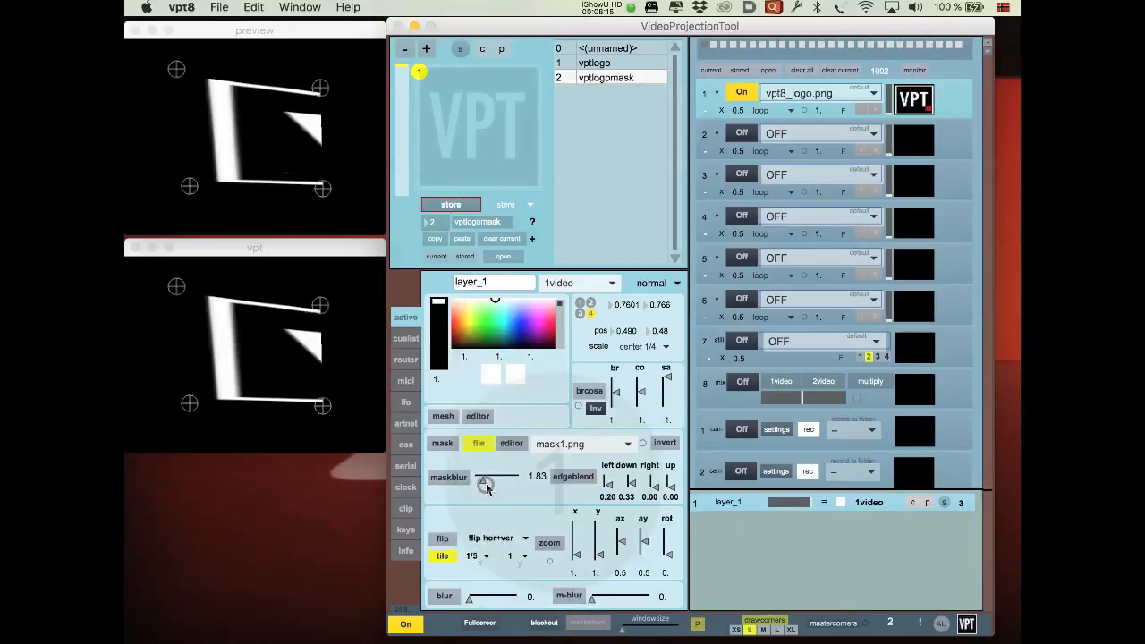
pyautogui.click(487, 557)
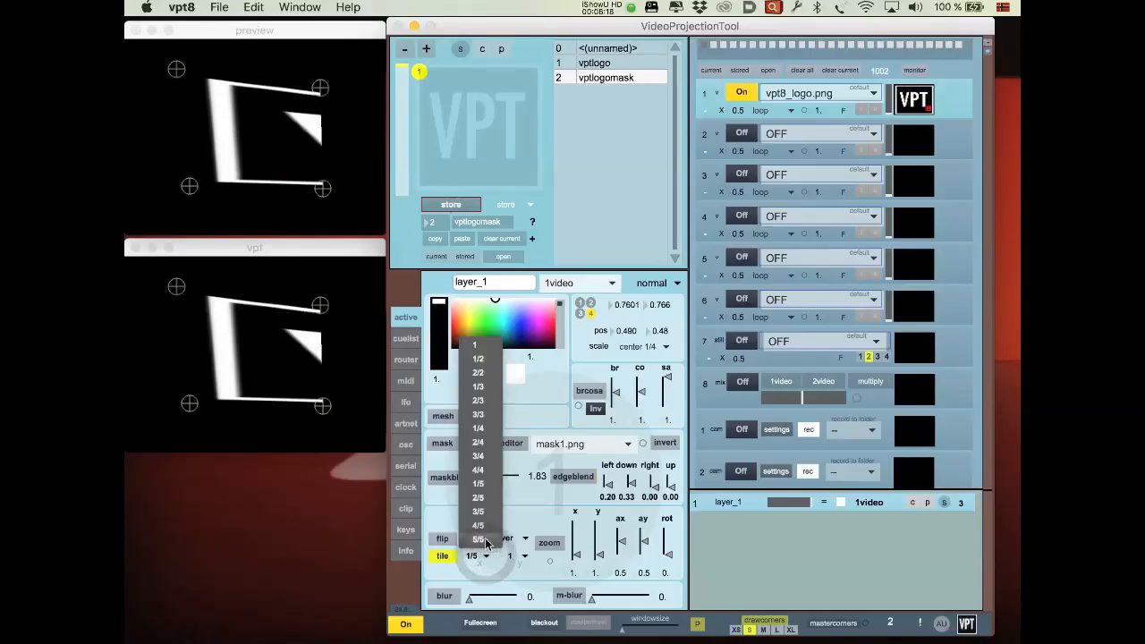
pyautogui.click(485, 543)
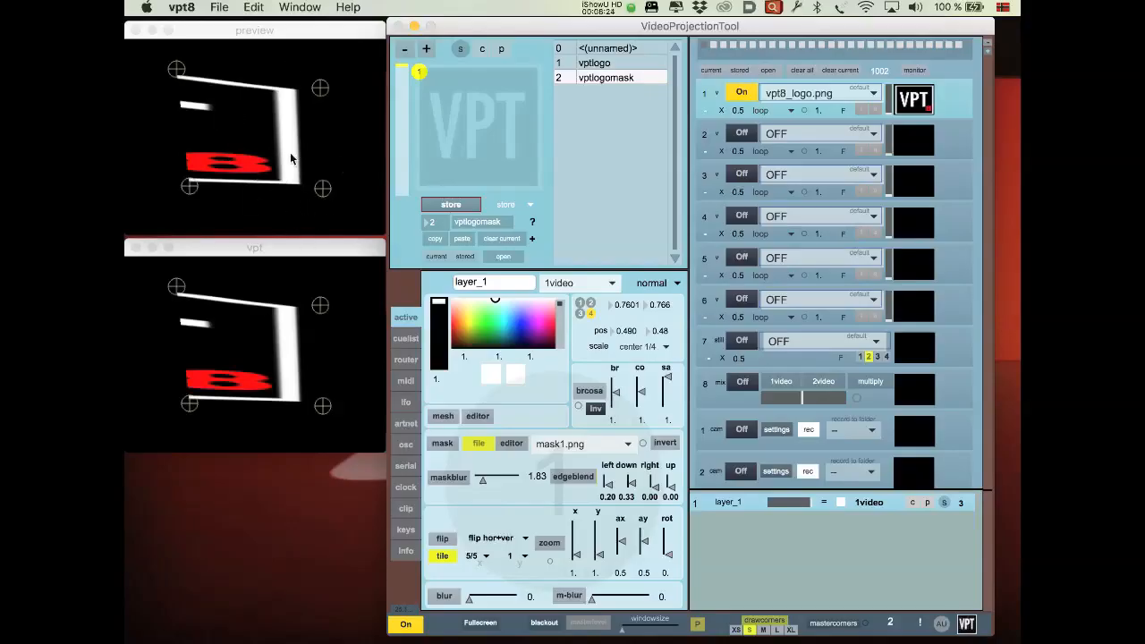
pyautogui.click(474, 557)
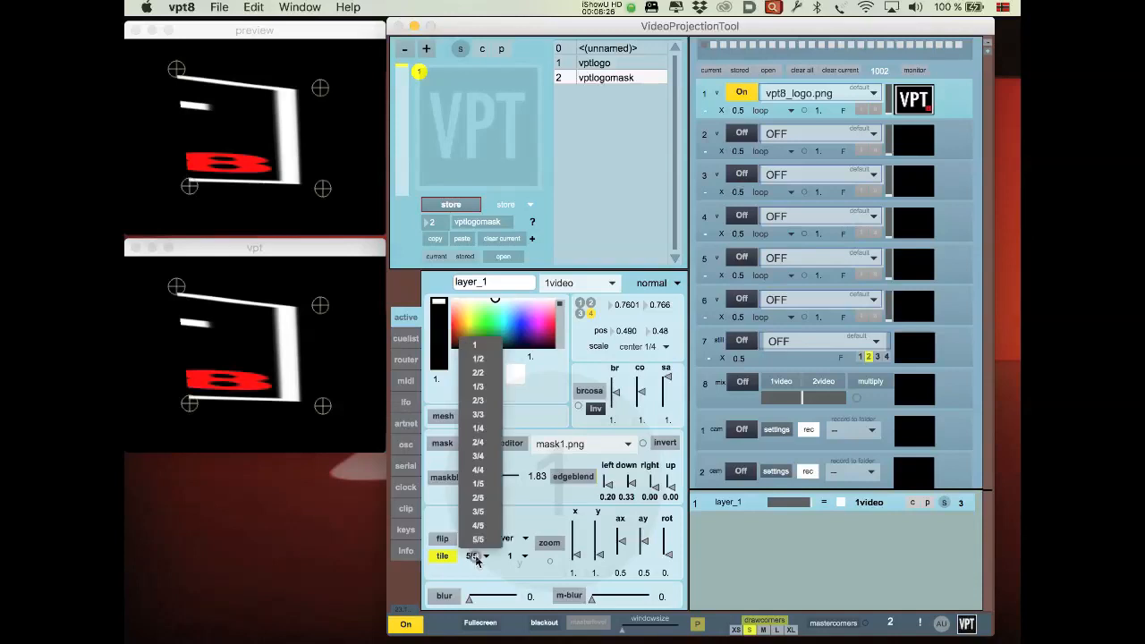
pyautogui.click(485, 365)
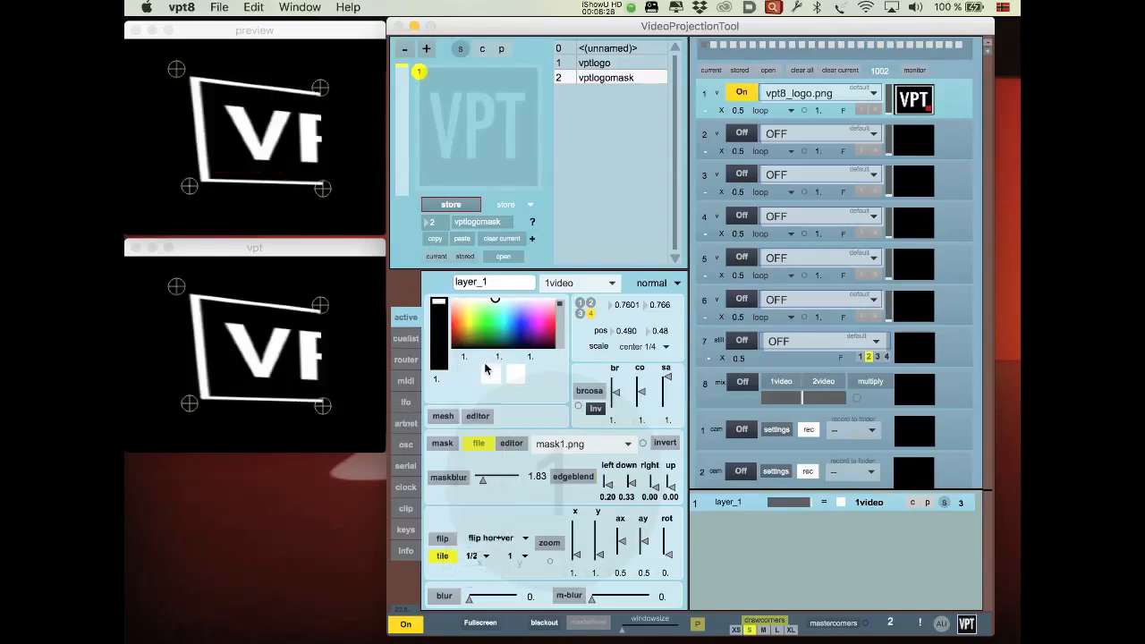
# Try vertical tiles 2/2, 1/2, 5/5 and 3/5 on layer_1, and switch tile back off
pyautogui.click(525, 560)
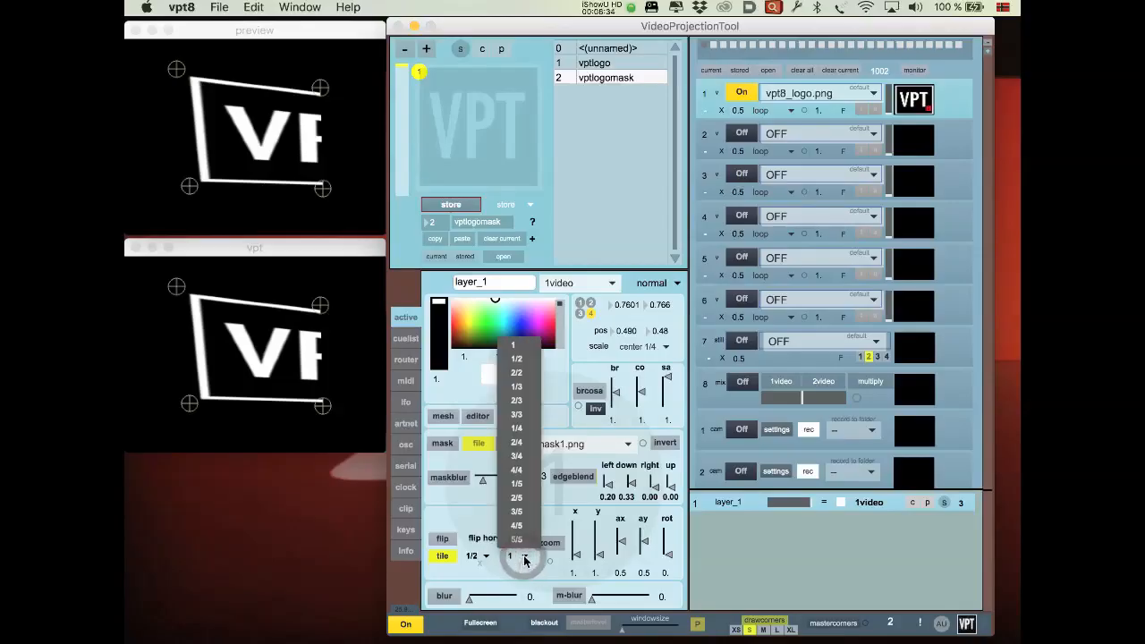
pyautogui.click(515, 373)
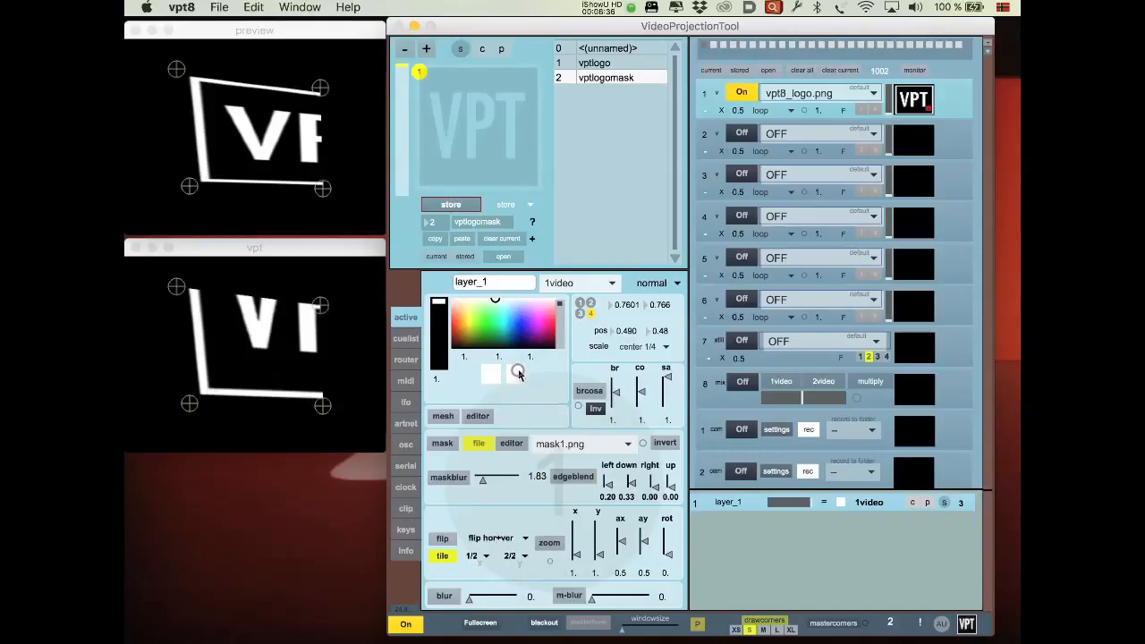
pyautogui.click(521, 556)
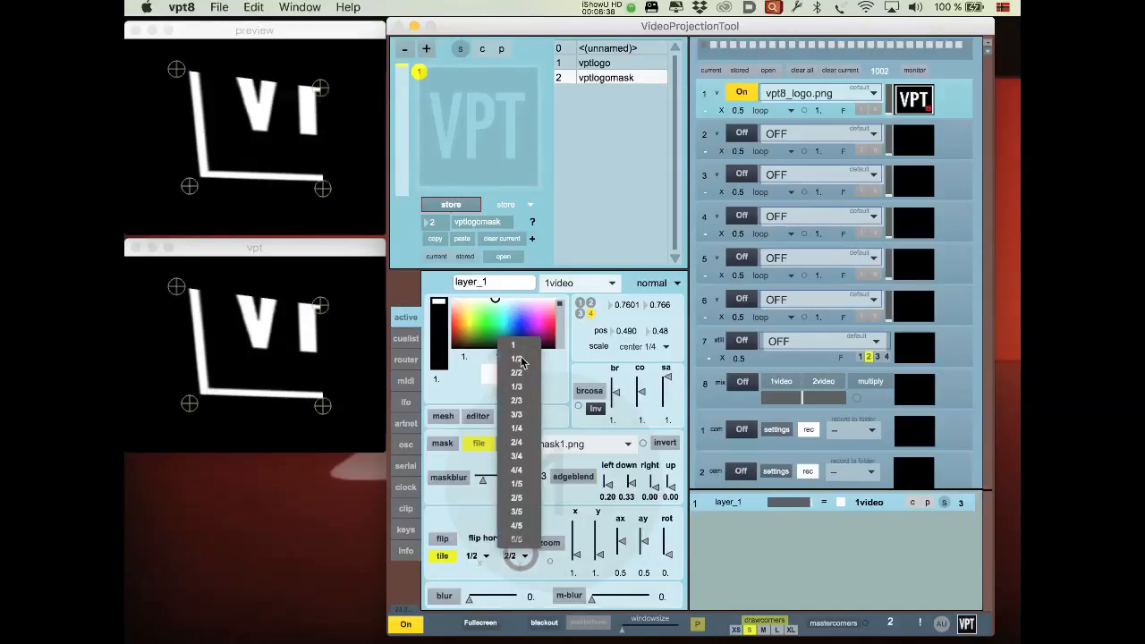
pyautogui.click(524, 359)
pyautogui.click(521, 556)
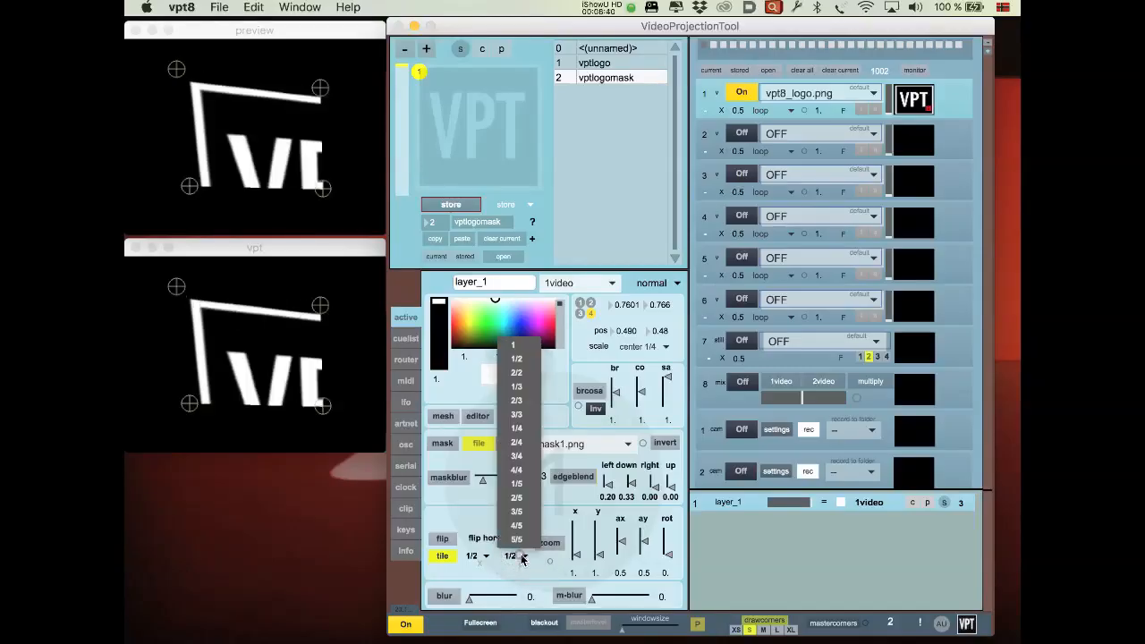
pyautogui.click(517, 539)
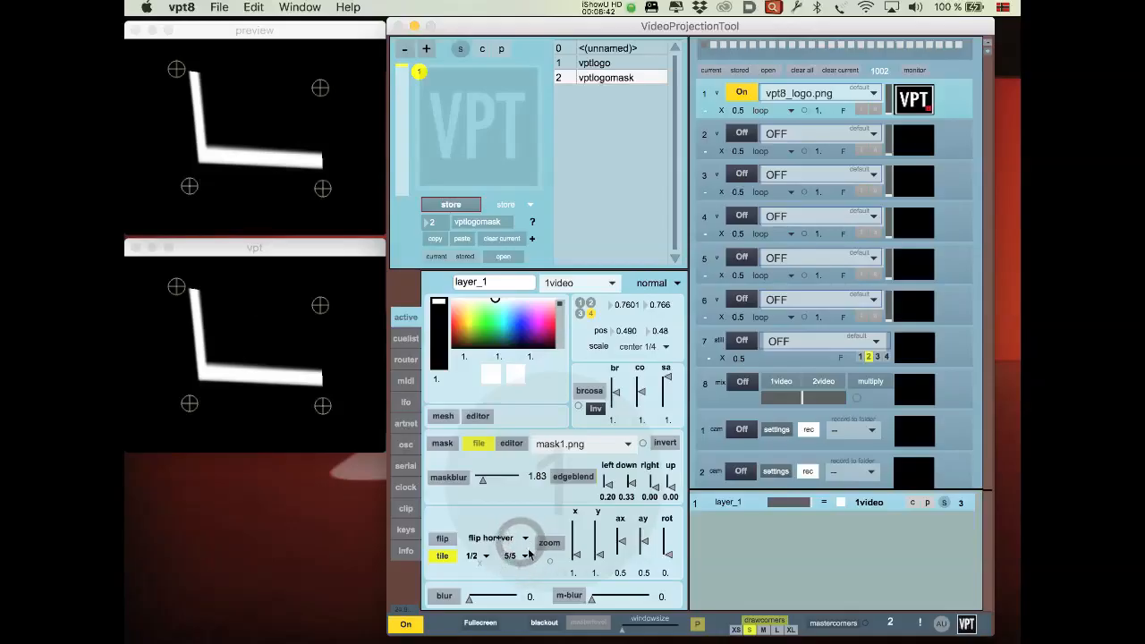
pyautogui.click(515, 557)
pyautogui.click(517, 511)
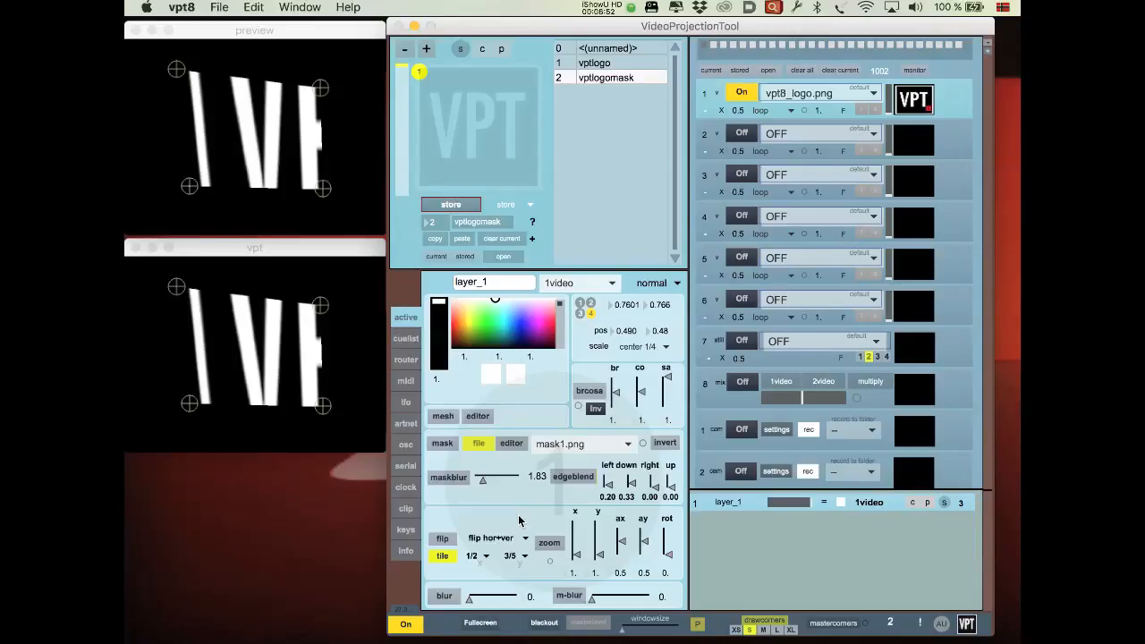
pyautogui.click(451, 558)
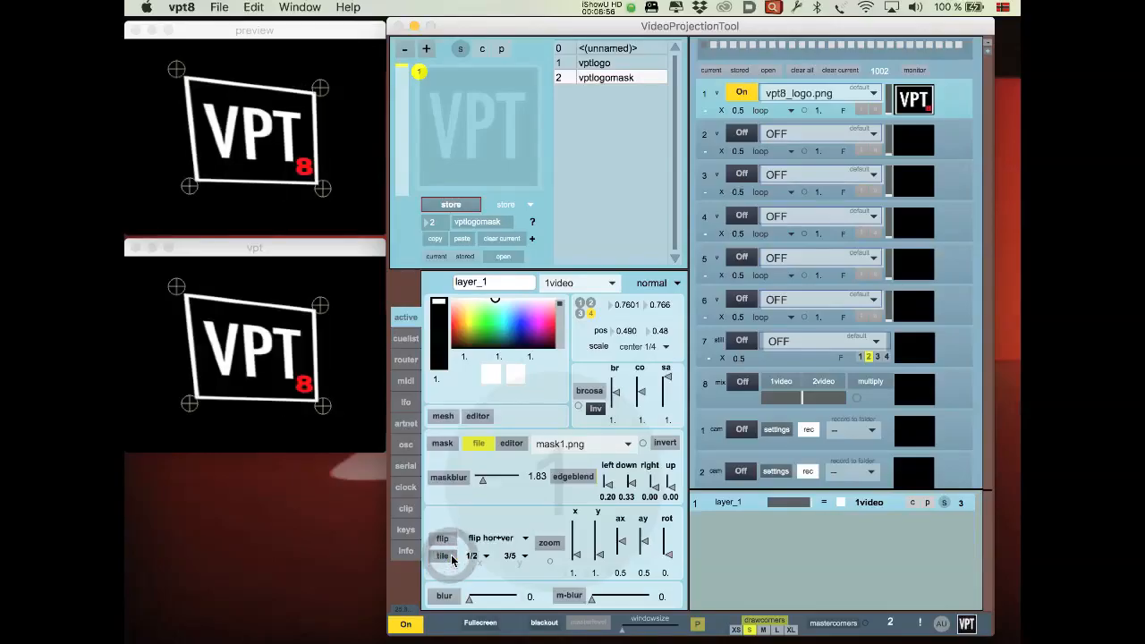
# Try zoom on layer_1 with x 1.86, y 3.89, ax 0.53, ay 0.59 and rot 0.835, and switch zoom back off
pyautogui.click(552, 543)
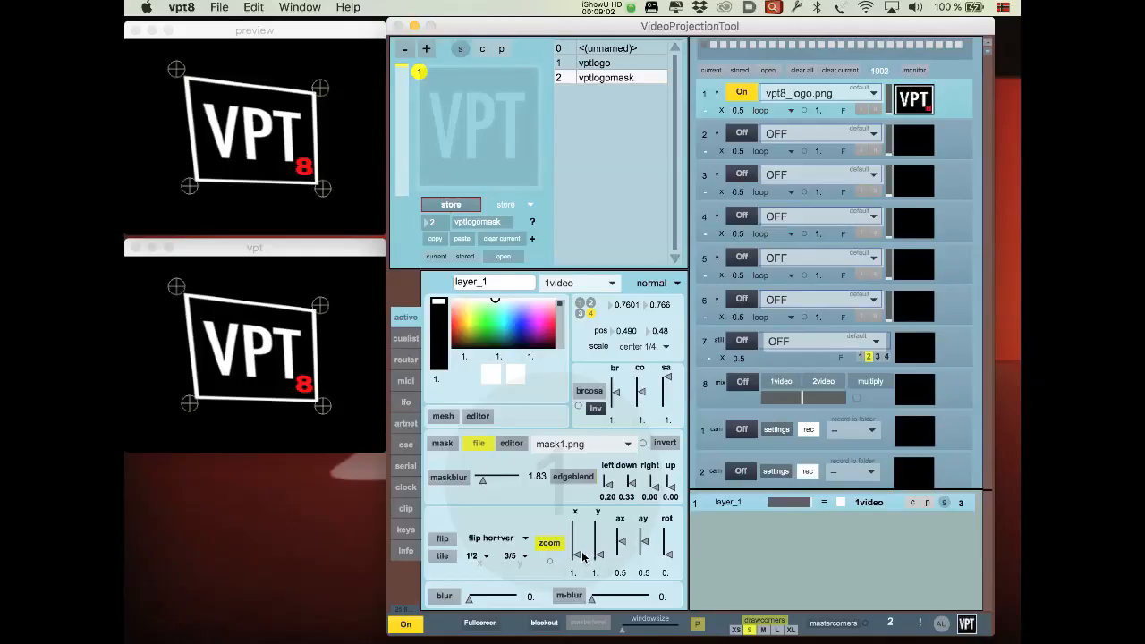
pyautogui.moveTo(578, 556); pyautogui.dragTo(601, 528)
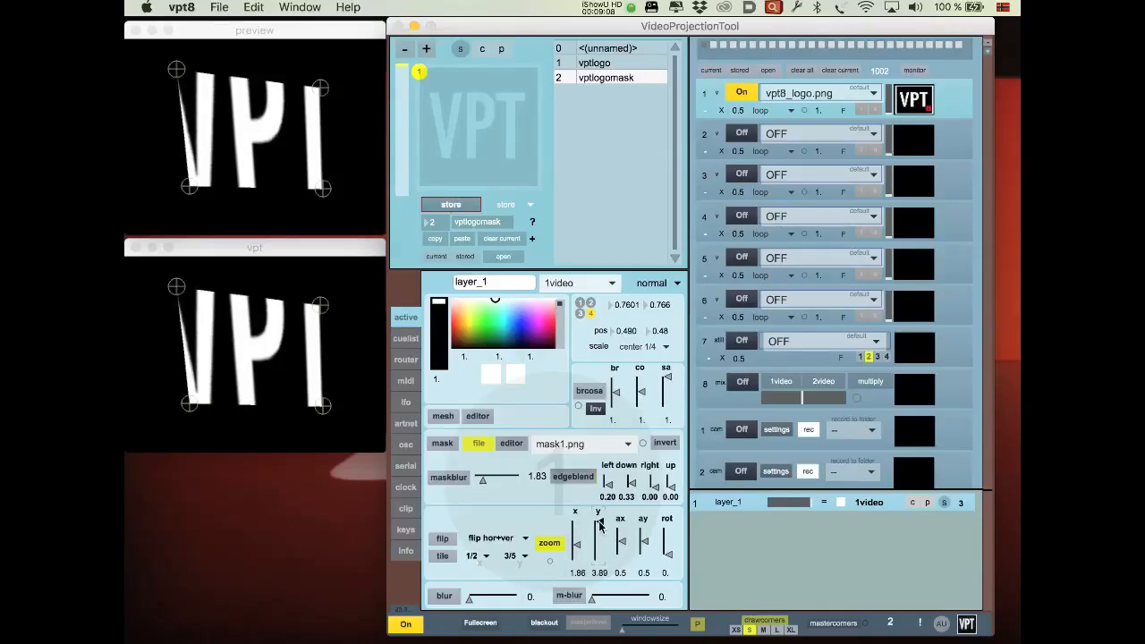
pyautogui.moveTo(624, 546); pyautogui.dragTo(668, 533)
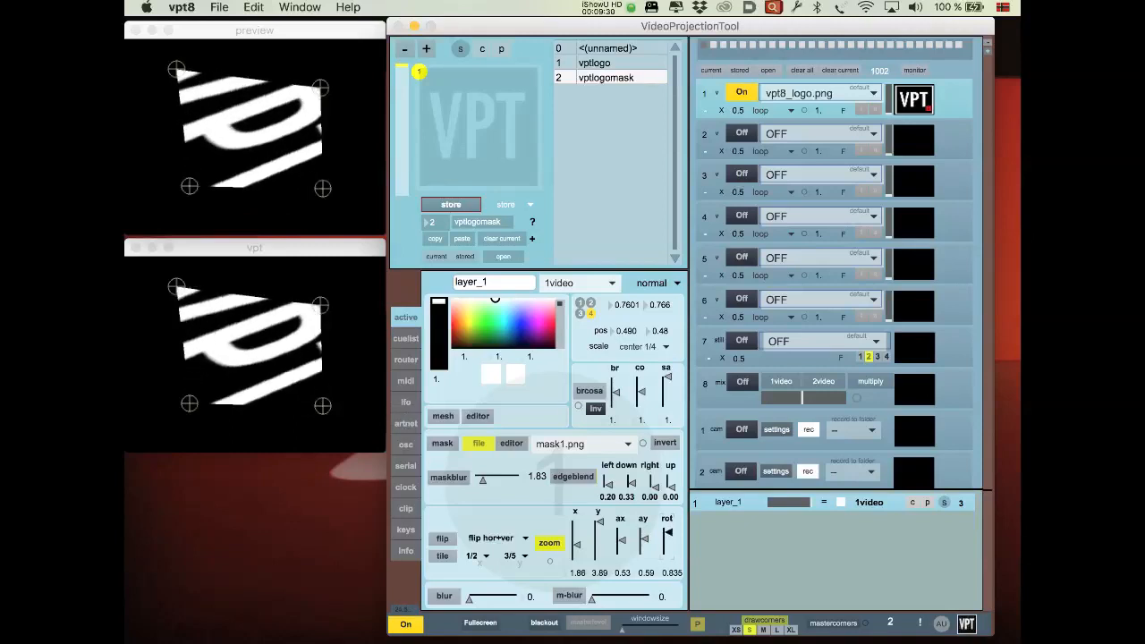
pyautogui.click(542, 547)
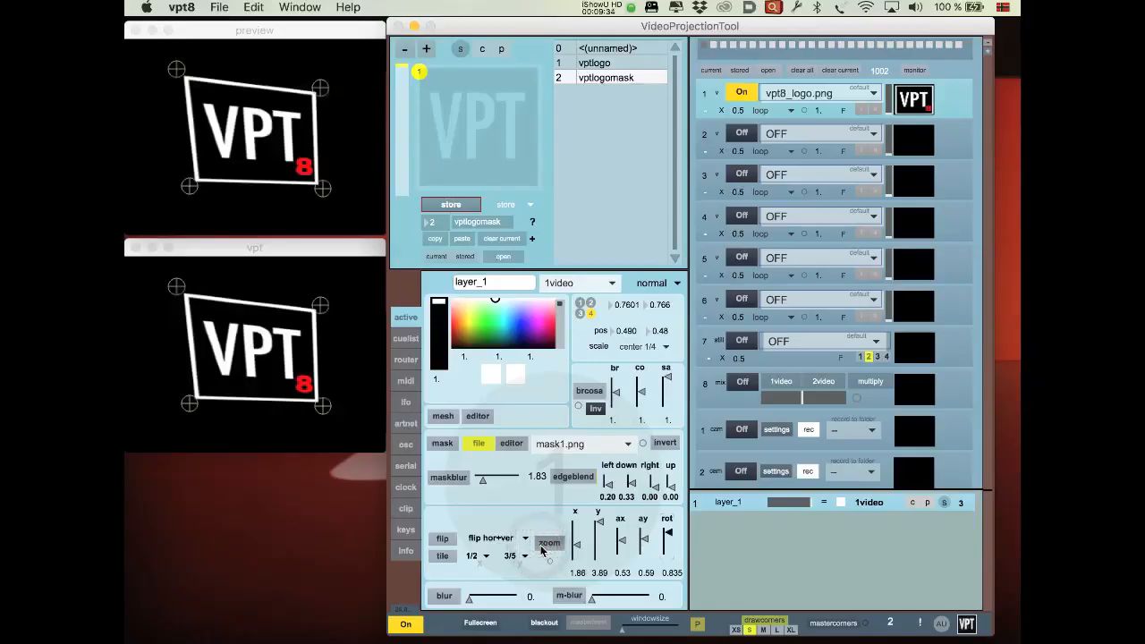
# Try the blur effect on layer_1, return its amount to 0, and switch blur back off
pyautogui.click(445, 597)
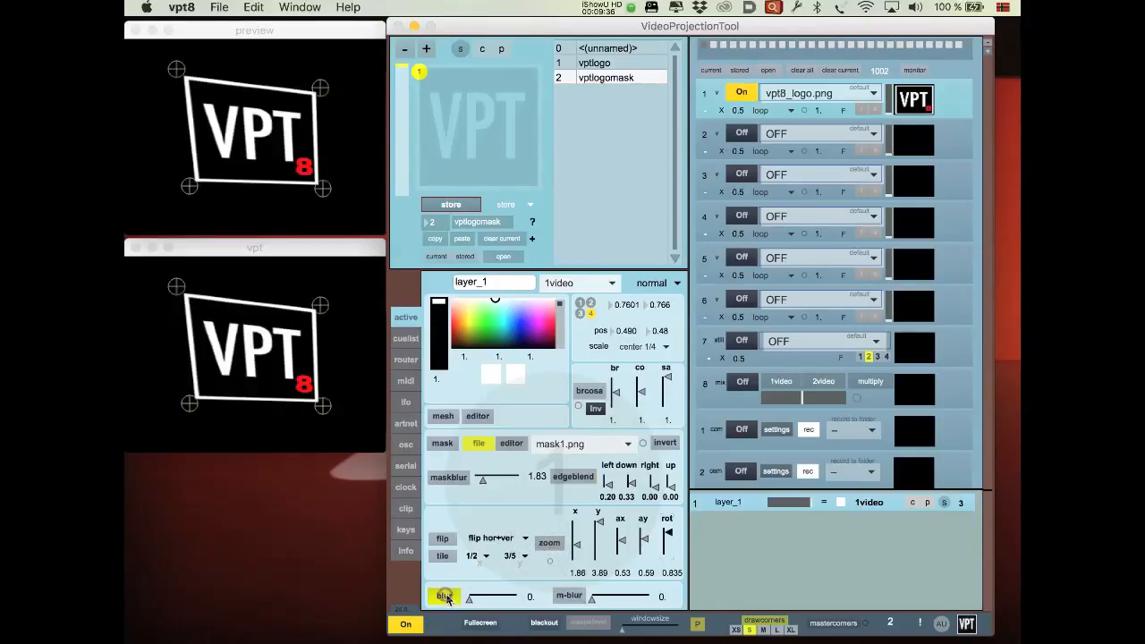
pyautogui.moveTo(480, 600); pyautogui.dragTo(455, 599)
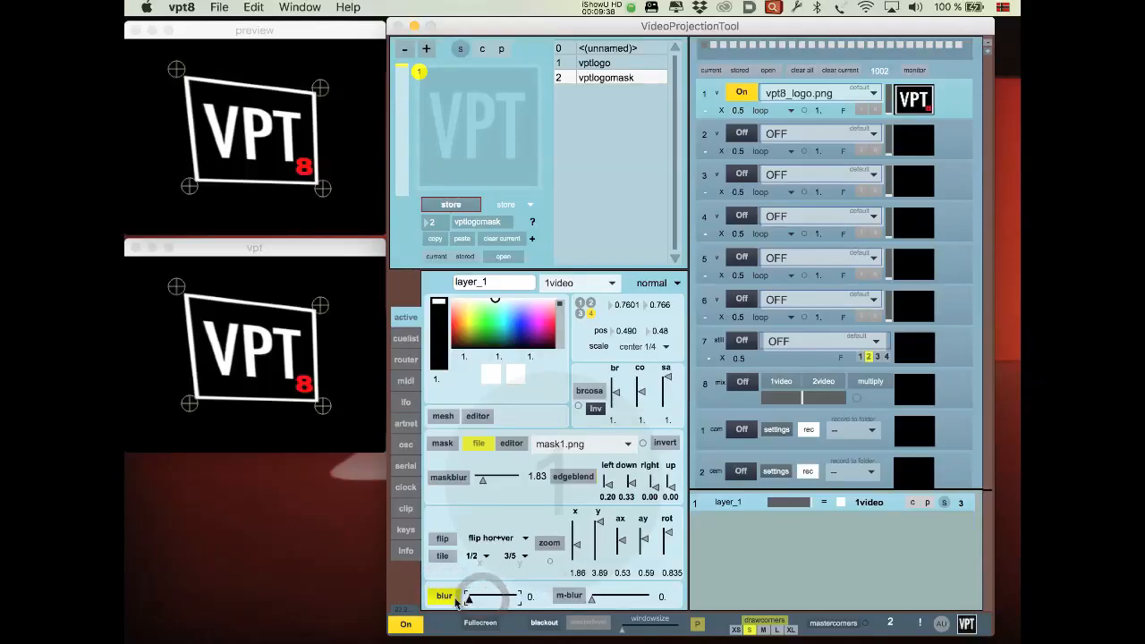
pyautogui.click(445, 597)
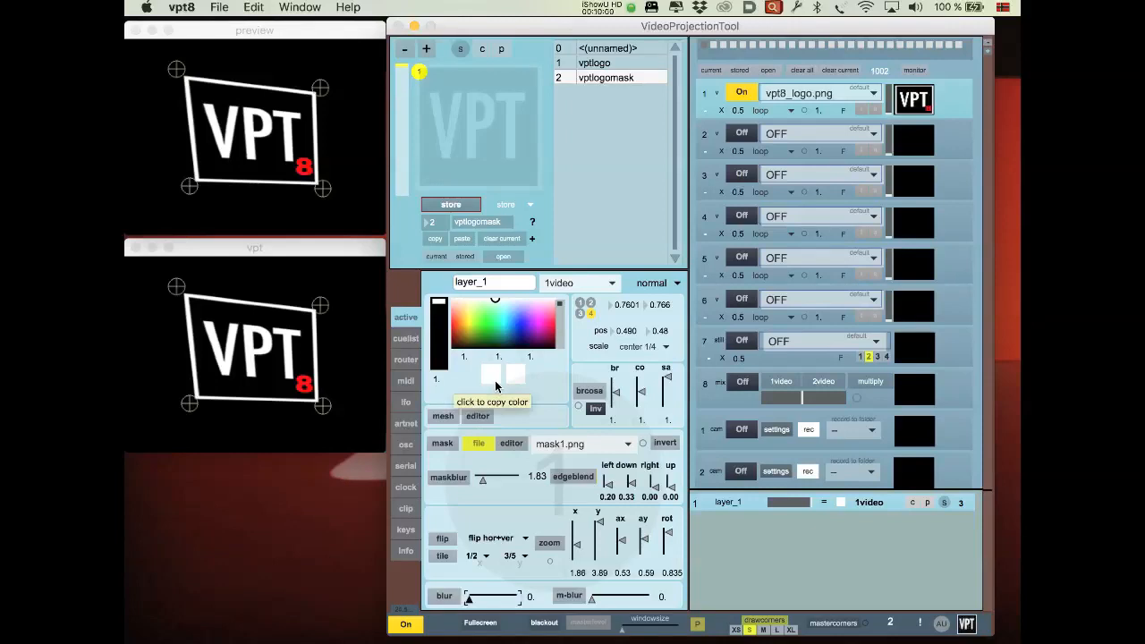
# Enable the mesh on layer_1, open its grid editor, and set the grid size to 5x5
pyautogui.click(477, 417)
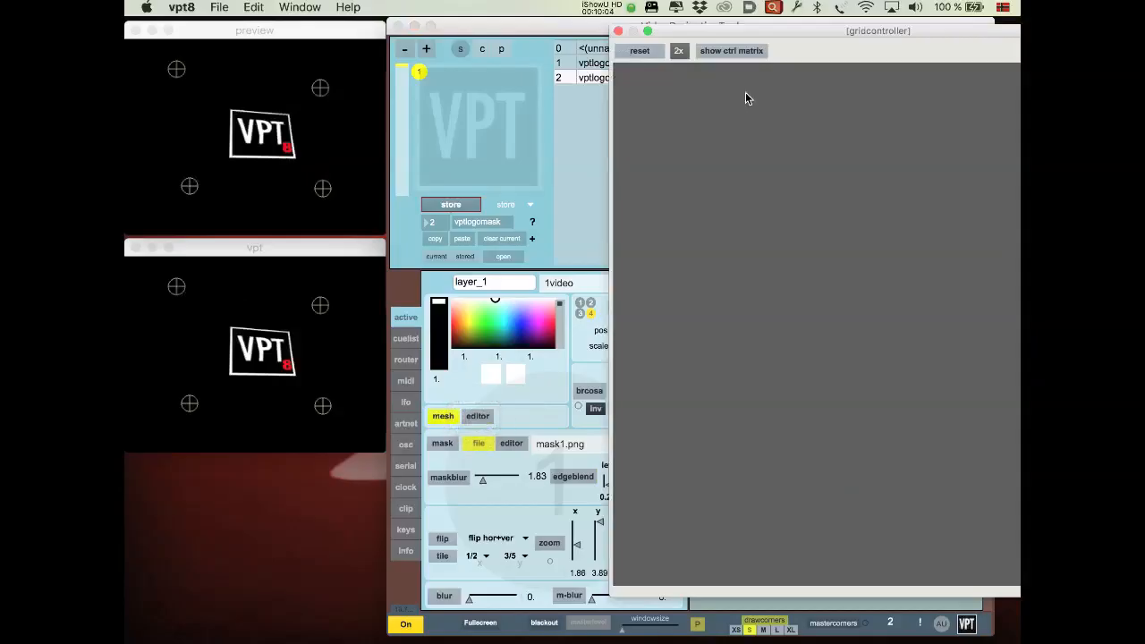
pyautogui.click(686, 54)
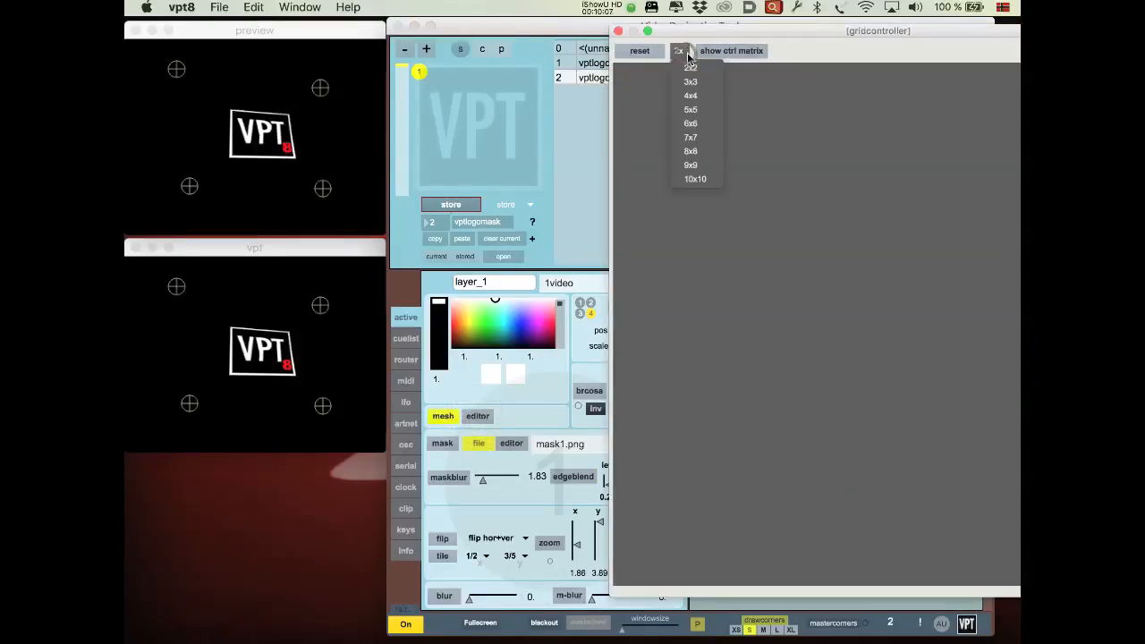
pyautogui.click(694, 110)
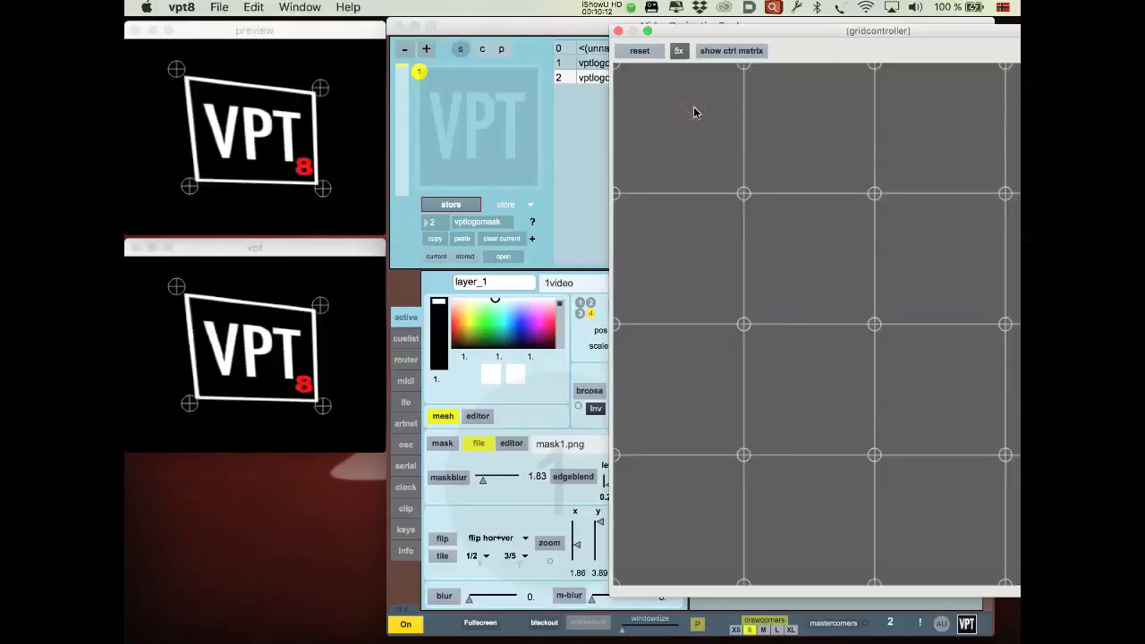
# Show the control matrix and shift the mesh point in the second row and second column to the right
pyautogui.click(722, 50)
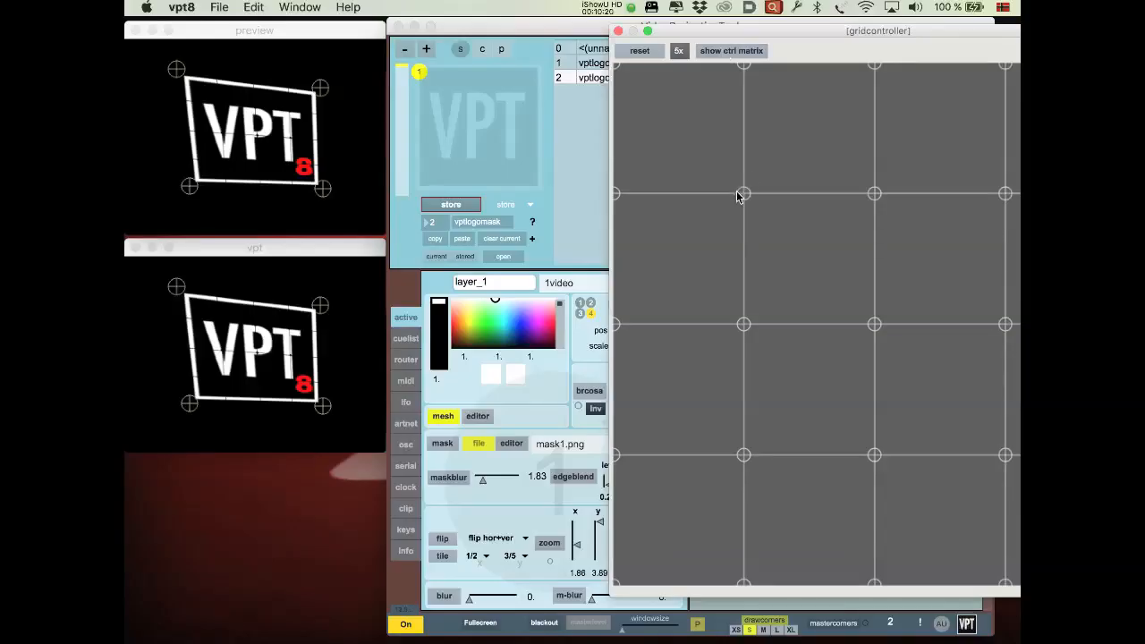
pyautogui.moveTo(744, 193); pyautogui.dragTo(798, 195)
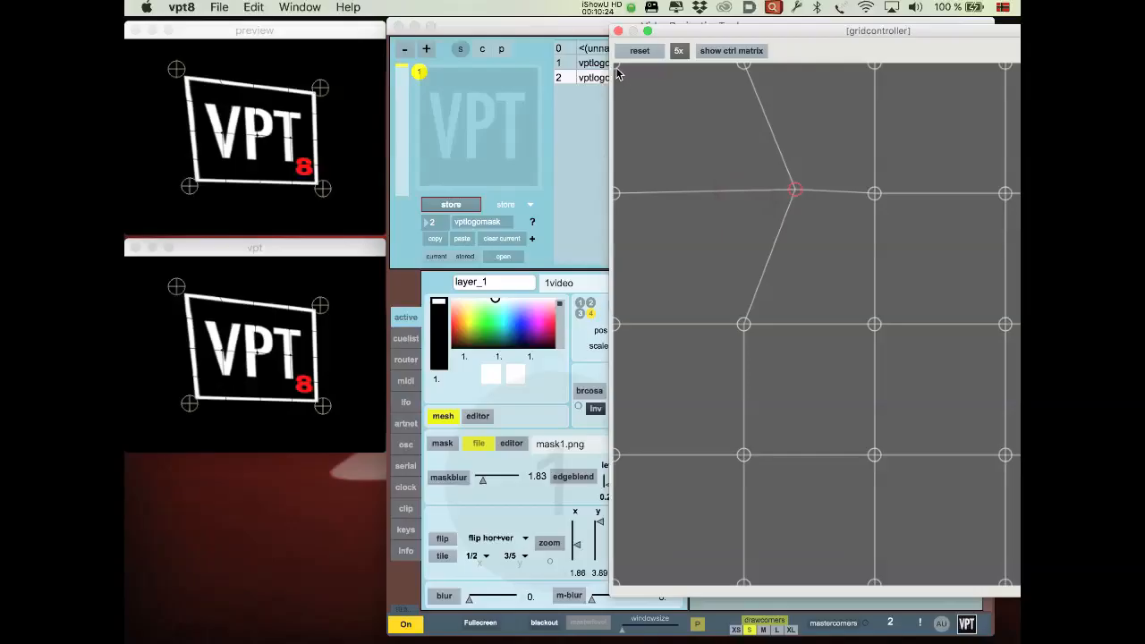
# Shift the mesh point in the first column's second row and the one in the second column's third row to the right
pyautogui.moveTo(622, 196); pyautogui.dragTo(718, 195)
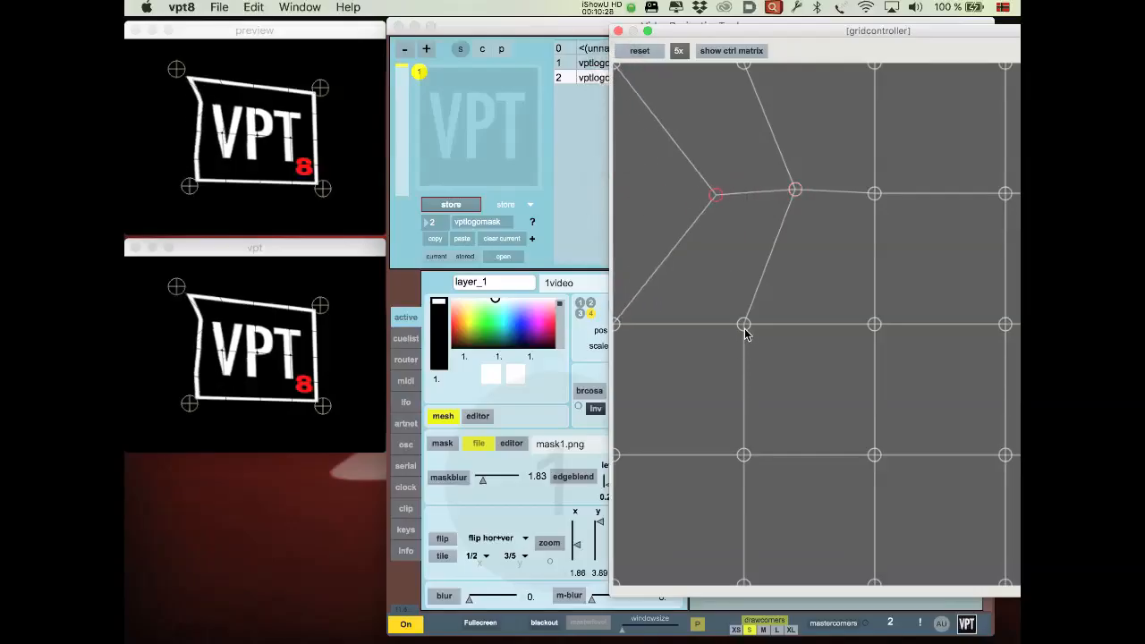
pyautogui.click(806, 337)
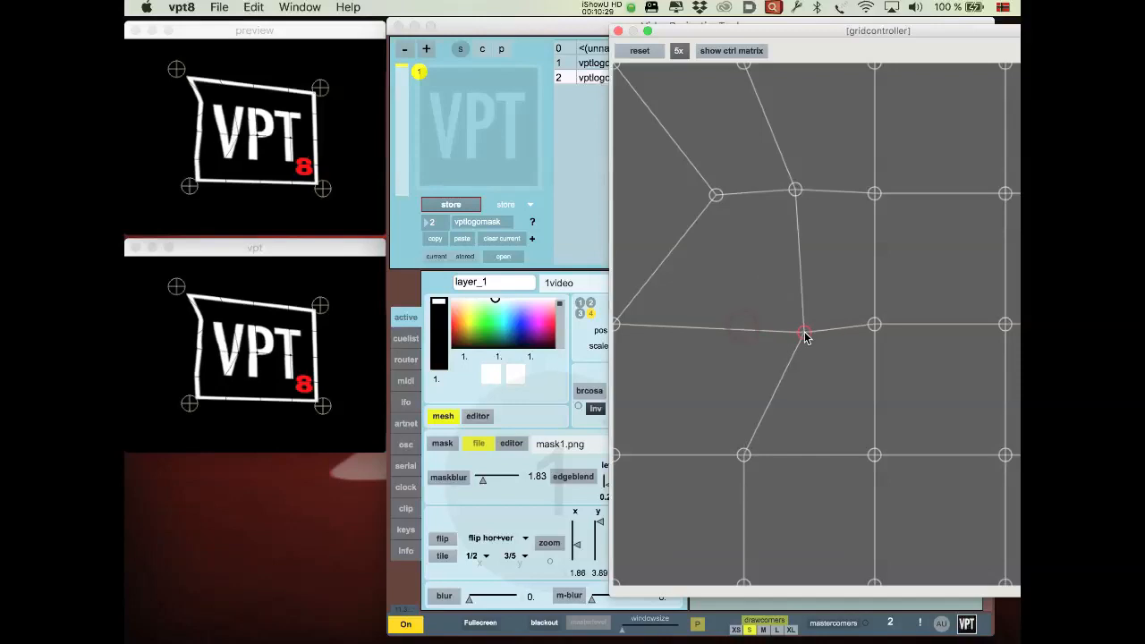
pyautogui.click(882, 391)
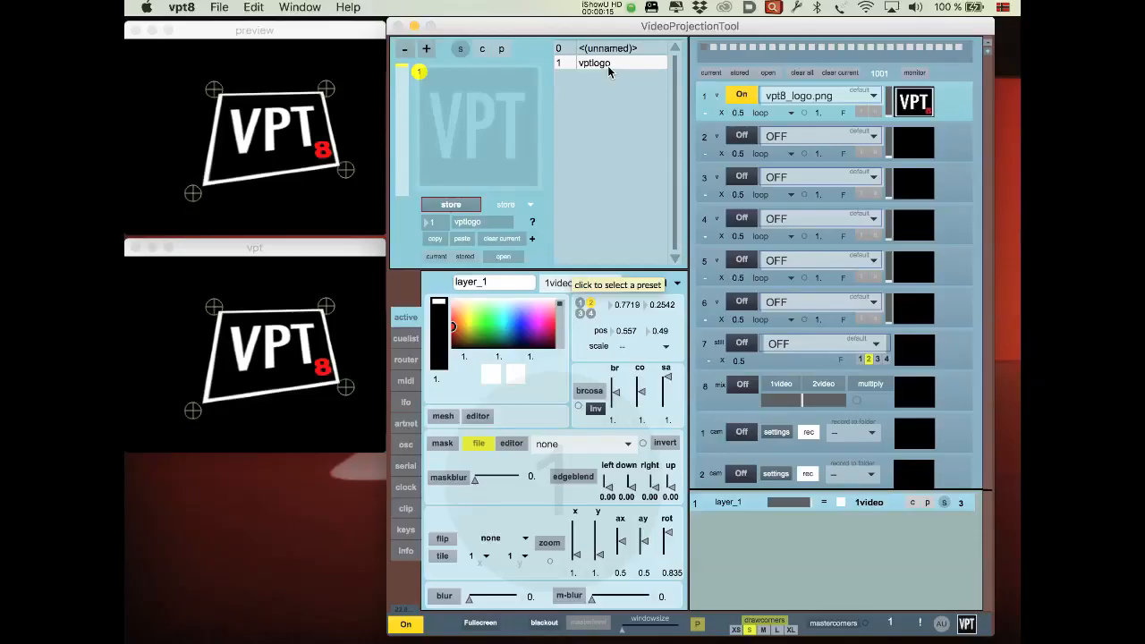
# Add a second layer, and assign the switched-on 1solid source to it
pyautogui.click(427, 50)
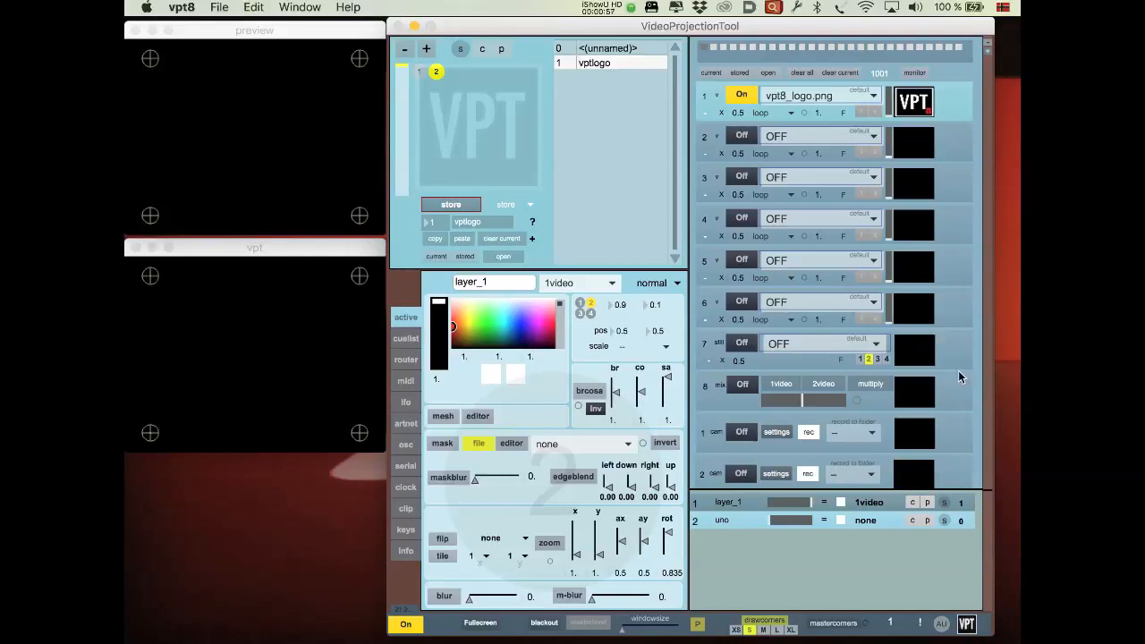
pyautogui.scroll(-5, 959, 370)
pyautogui.click(740, 289)
pyautogui.click(740, 289)
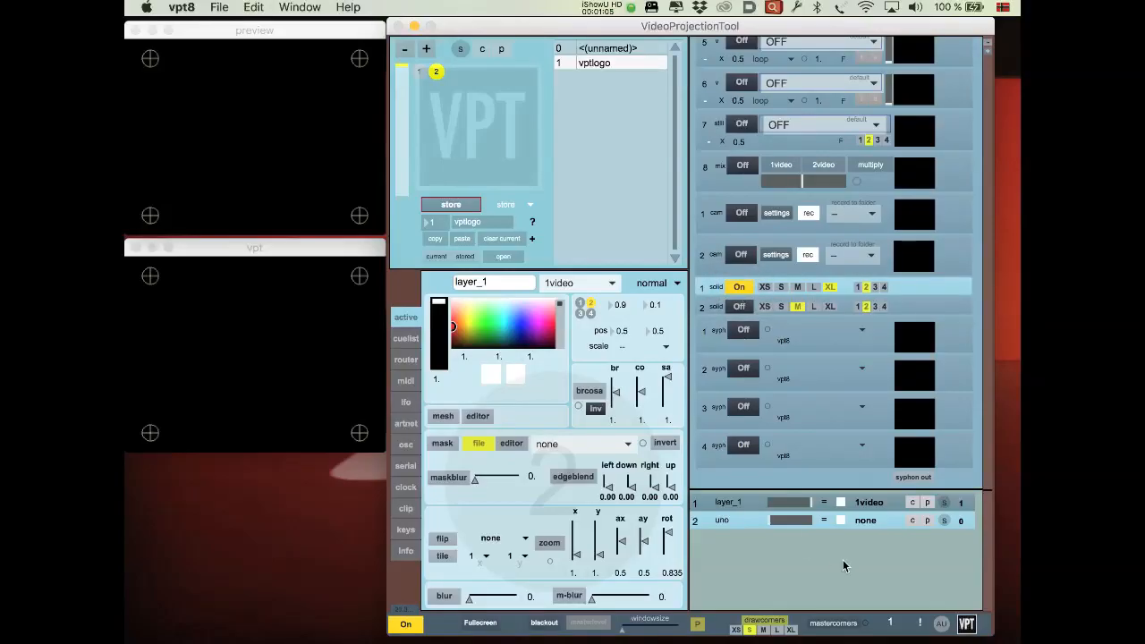
pyautogui.click(868, 521)
pyautogui.click(875, 402)
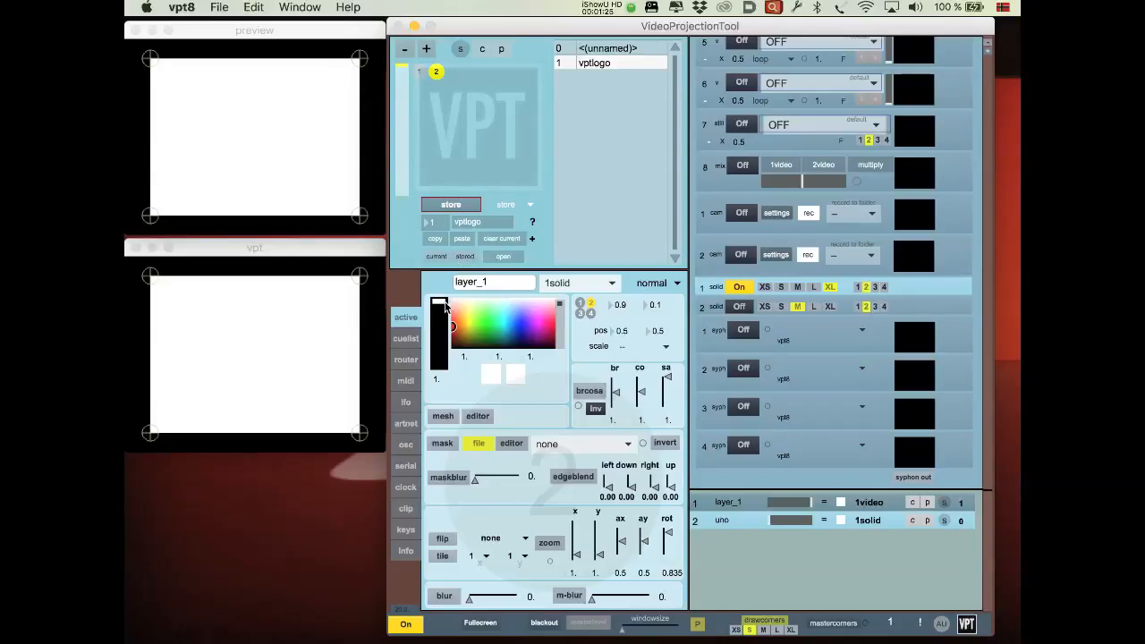
# Set the second layer's fade level to 1 and its scale to center 1/9
pyautogui.moveTo(443, 307)
pyautogui.mouseDown()
pyautogui.moveTo(439, 352)
pyautogui.moveTo(439, 301)
pyautogui.mouseUp()
pyautogui.moveTo(800, 518)
pyautogui.mouseDown()
pyautogui.moveTo(777, 520)
pyautogui.moveTo(777, 503)
pyautogui.moveTo(816, 505)
pyautogui.moveTo(821, 520)
pyautogui.mouseUp()
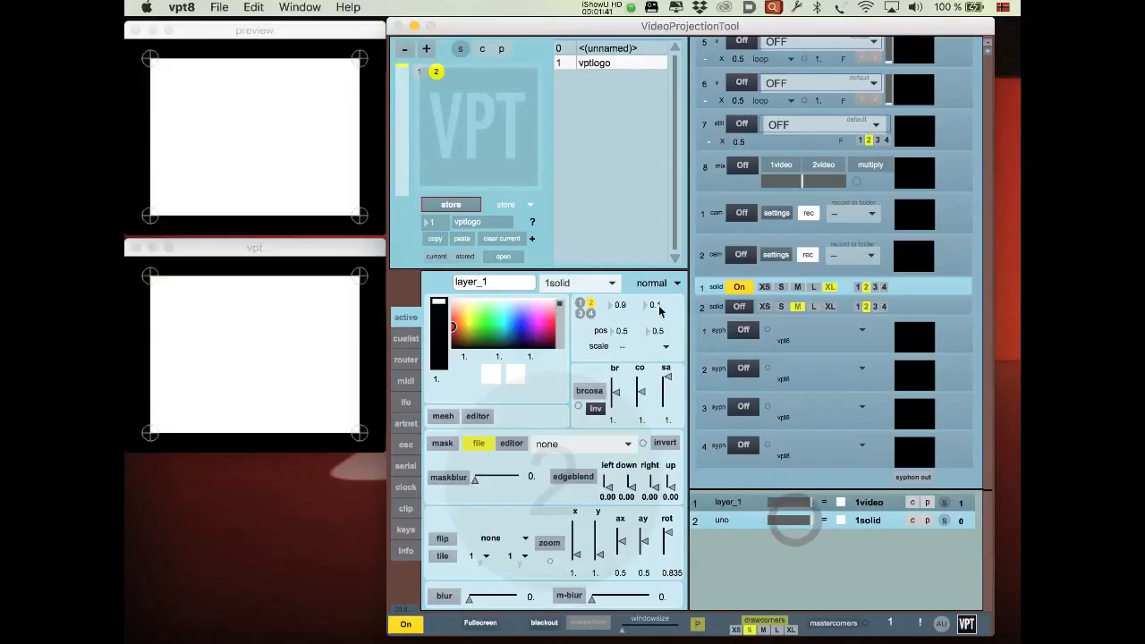
pyautogui.click(666, 347)
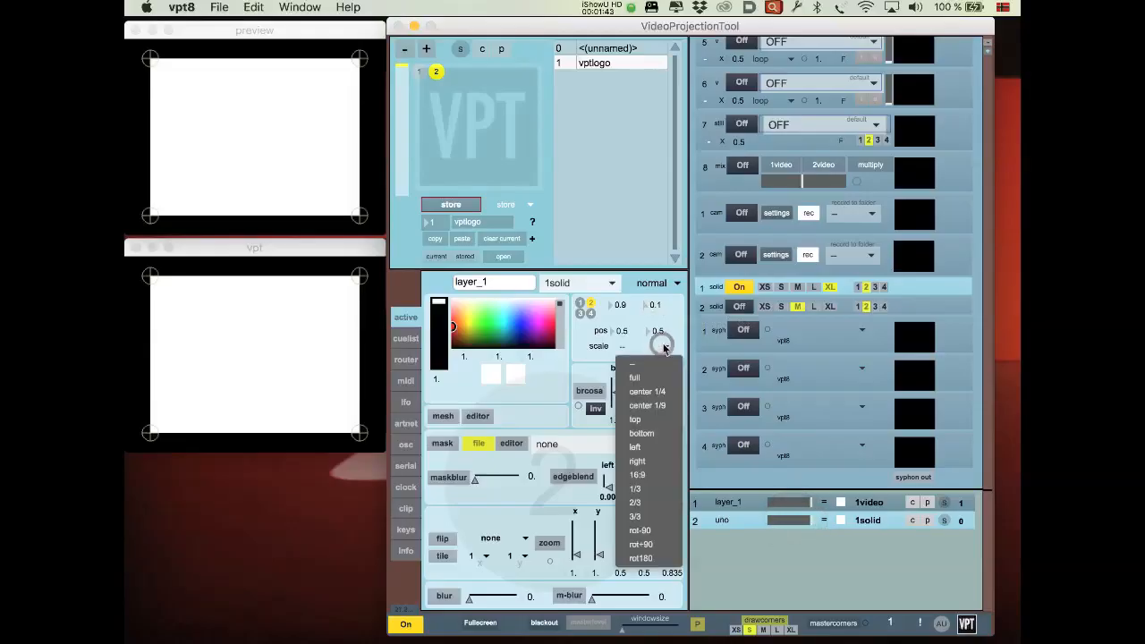
pyautogui.click(661, 405)
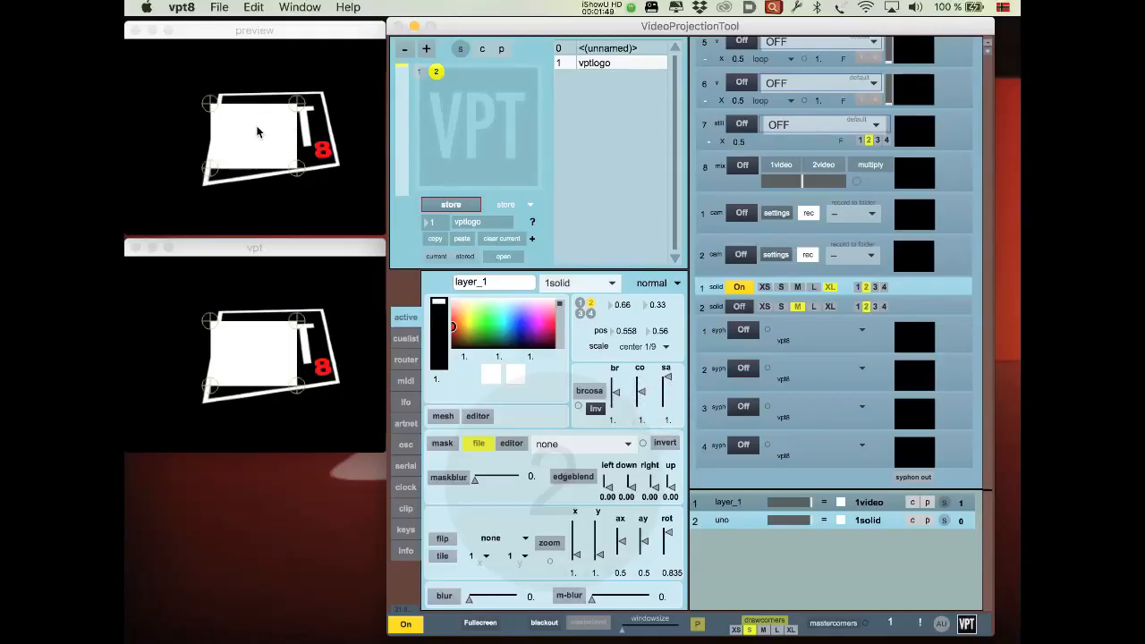
# Move the white solid to the left of the VPT logo and warp its four corners into a side face adjoining the logo's box
pyautogui.moveTo(261, 126); pyautogui.dragTo(186, 139)
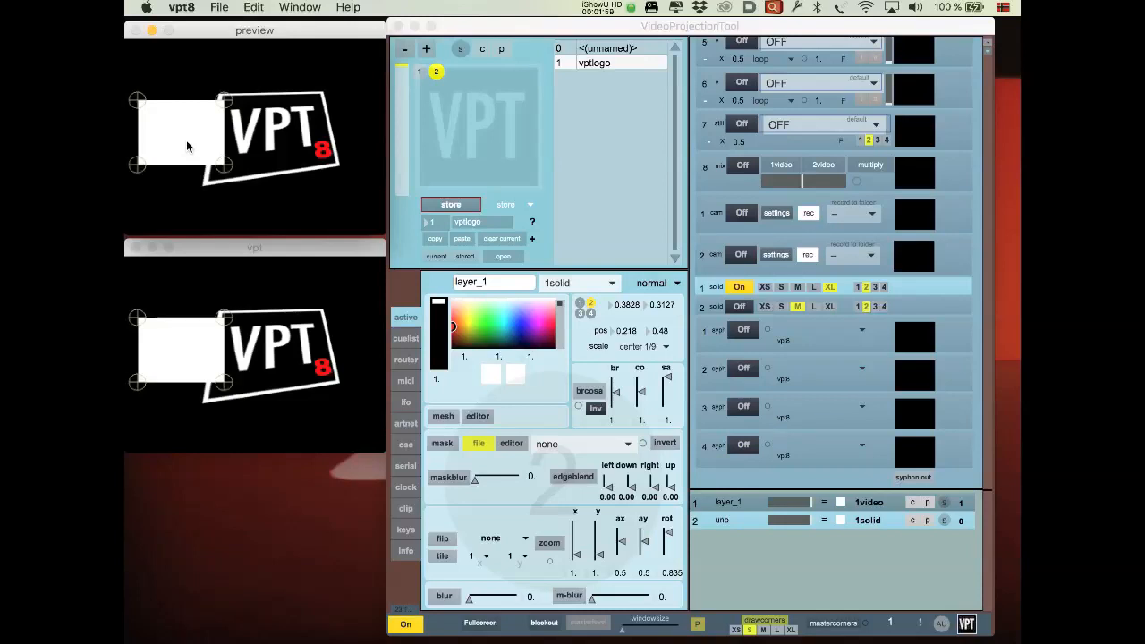
pyautogui.moveTo(186, 140); pyautogui.dragTo(219, 238)
pyautogui.moveTo(228, 180); pyautogui.dragTo(204, 187)
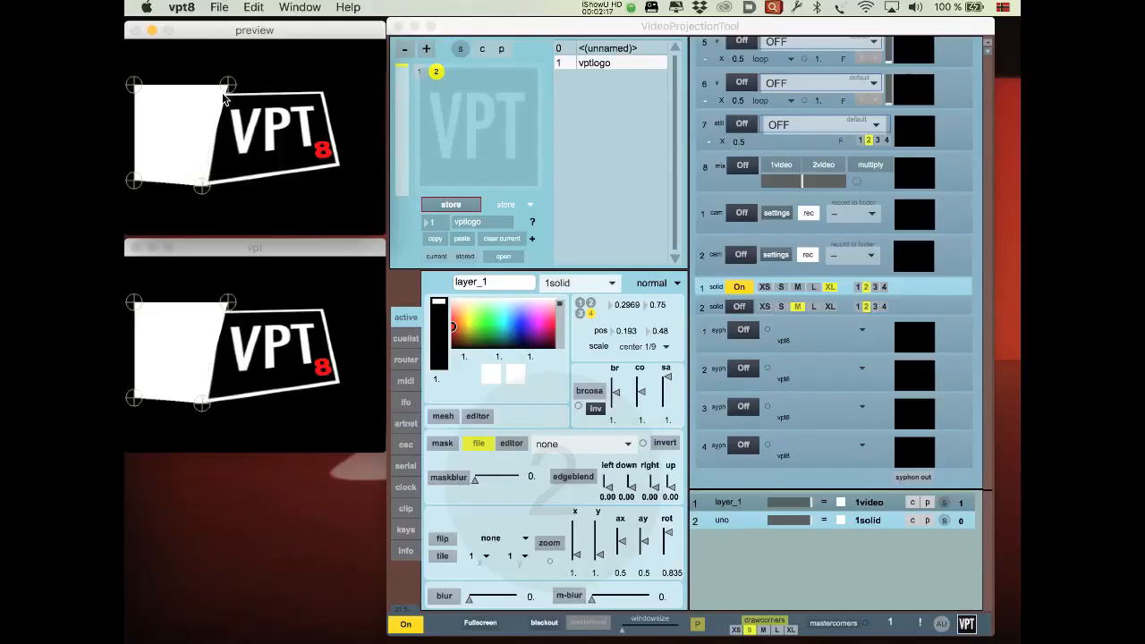
pyautogui.moveTo(224, 88); pyautogui.dragTo(221, 97)
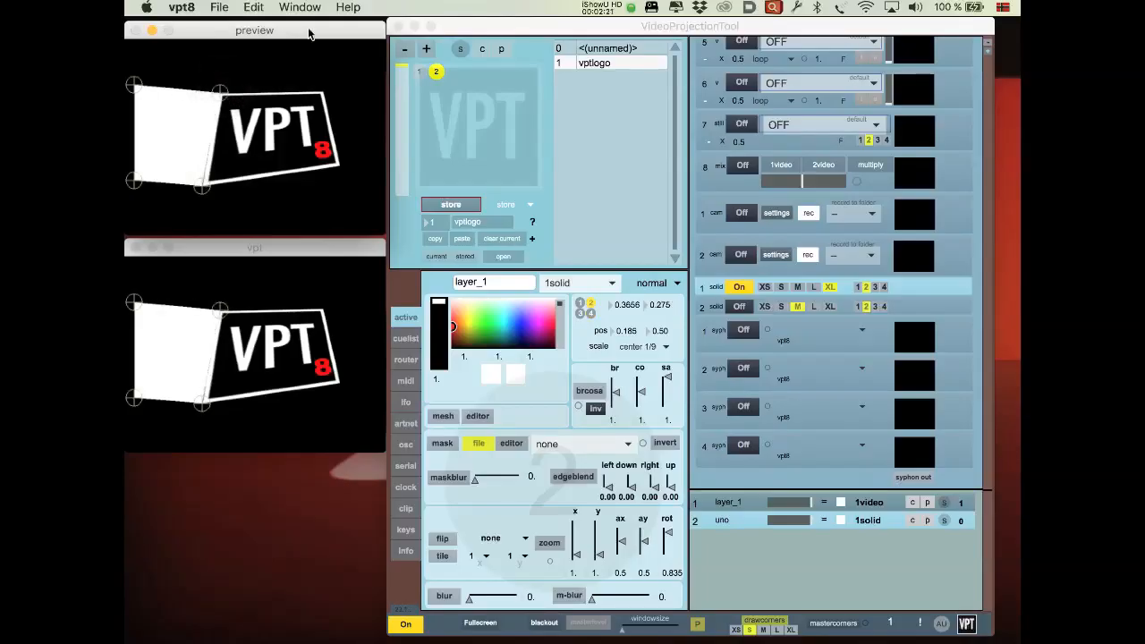
pyautogui.moveTo(136, 181); pyautogui.dragTo(128, 173)
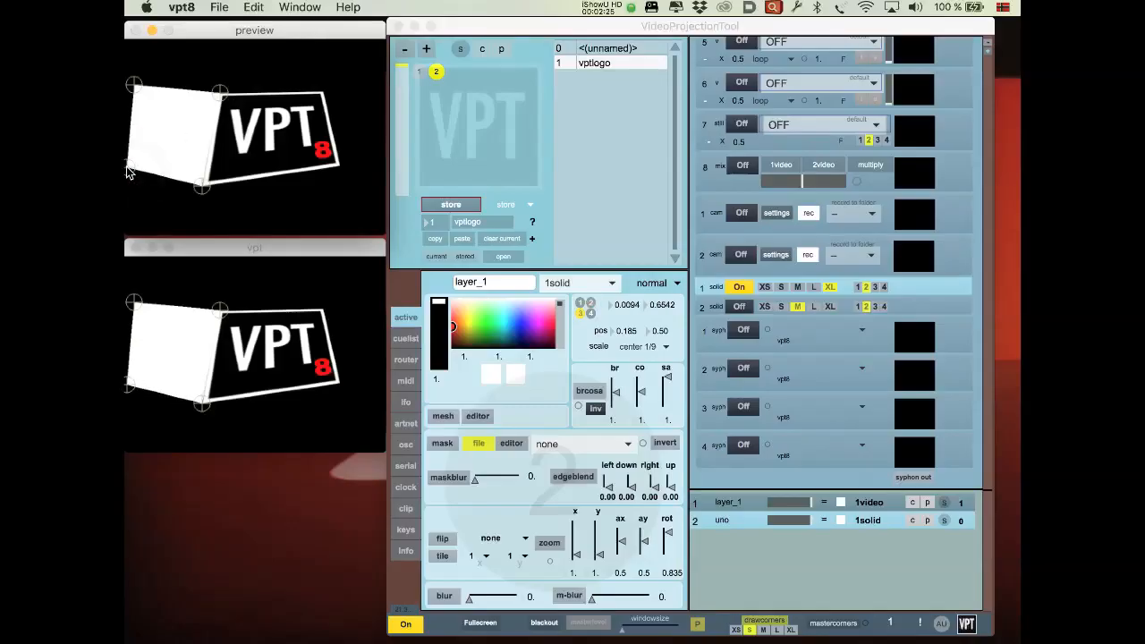
pyautogui.moveTo(133, 86); pyautogui.dragTo(153, 87)
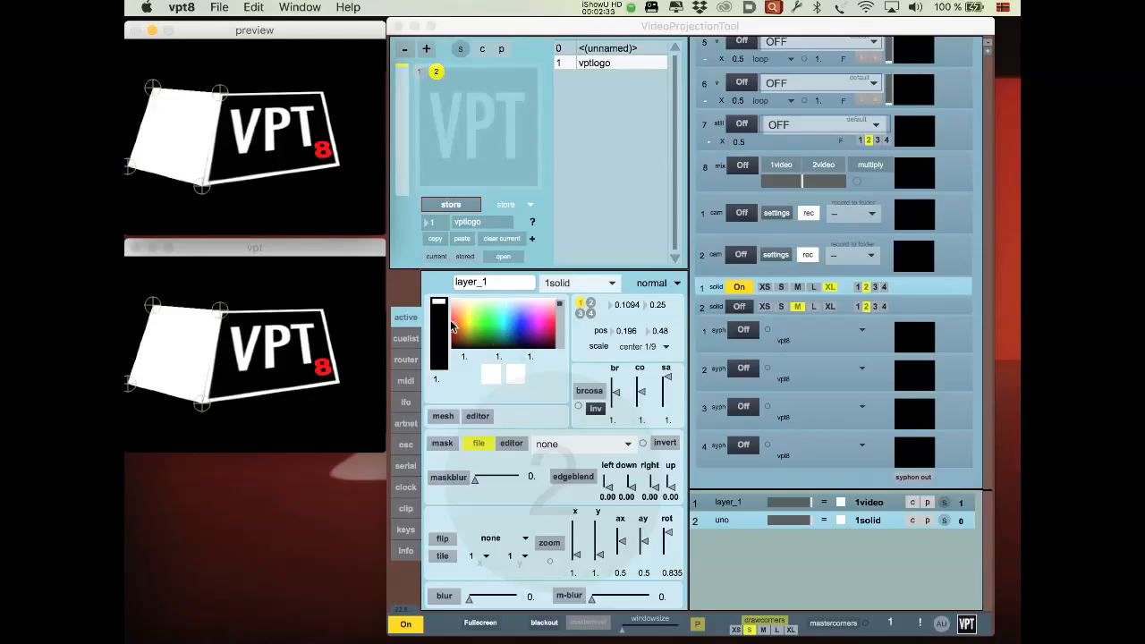
# Color the second layer's solid red and store both layers in preset 1, vptlogo
pyautogui.click(453, 320)
pyautogui.click(453, 321)
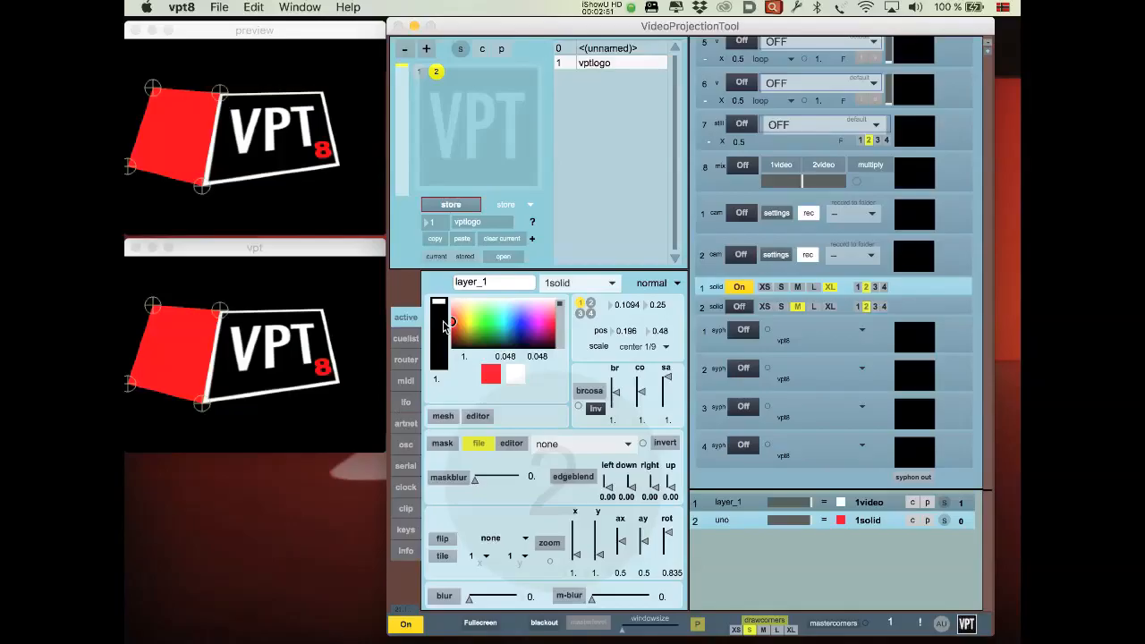
pyautogui.click(453, 211)
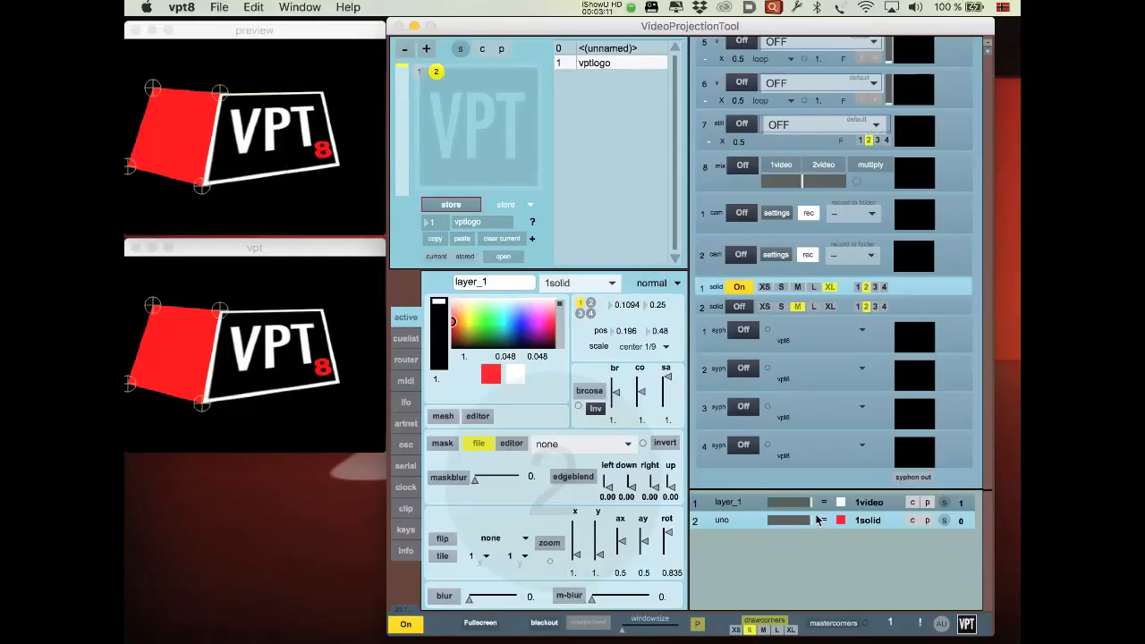
# Fade the red solid layer to 0 and store the logo alone as preset 2 under the name vptlogo
pyautogui.moveTo(805, 521); pyautogui.dragTo(750, 521)
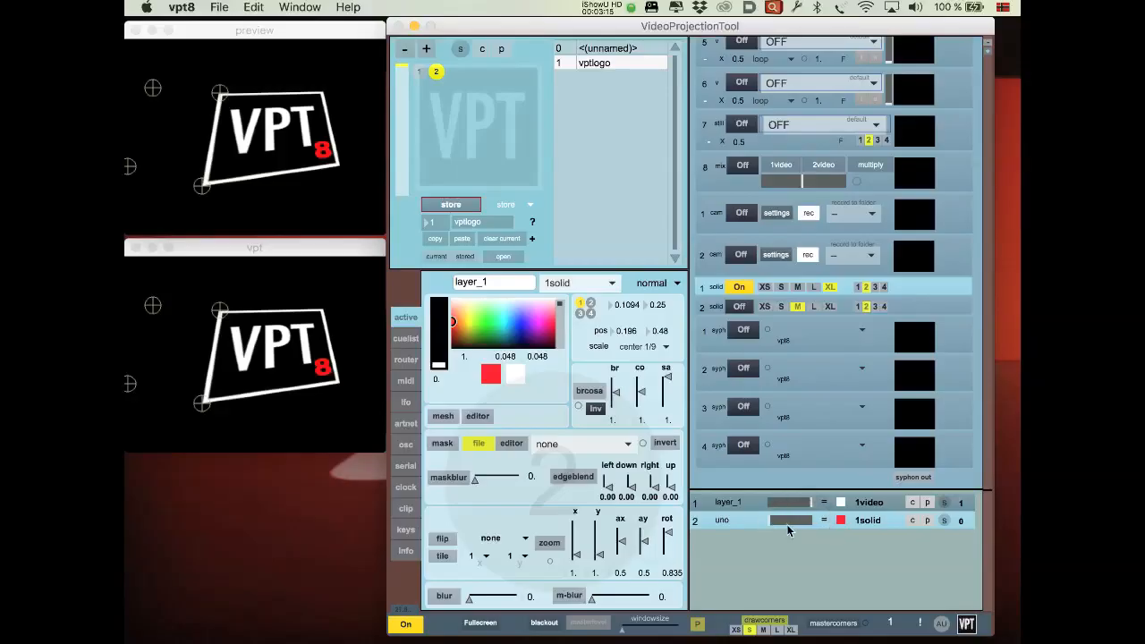
pyautogui.moveTo(778, 524)
pyautogui.mouseDown()
pyautogui.moveTo(811, 530)
pyautogui.moveTo(782, 528)
pyautogui.mouseUp()
pyautogui.click(435, 224)
pyautogui.write('2')
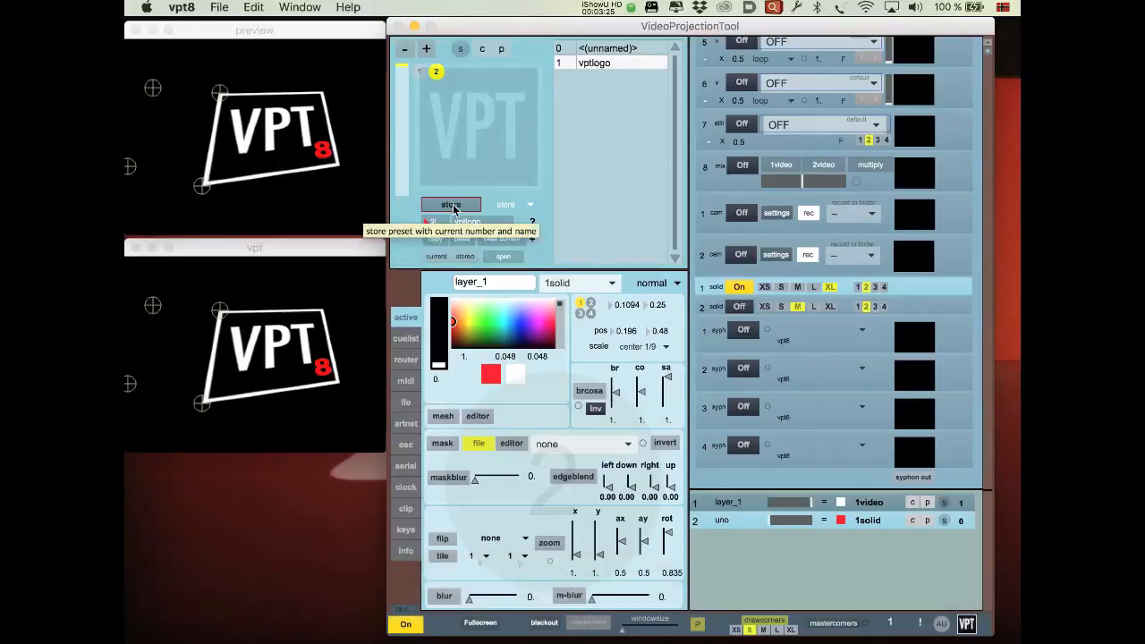
pyautogui.click(453, 208)
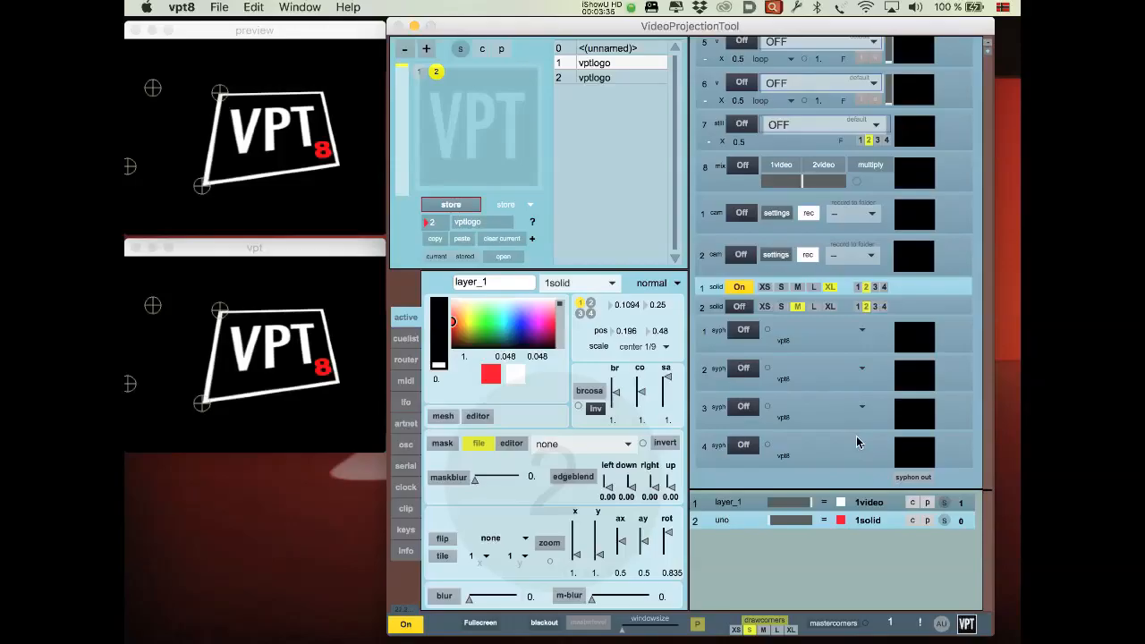
# Fade layer 1 out and the red solid layer to full, and store the look as preset 3 named red
pyautogui.moveTo(805, 503); pyautogui.dragTo(830, 528)
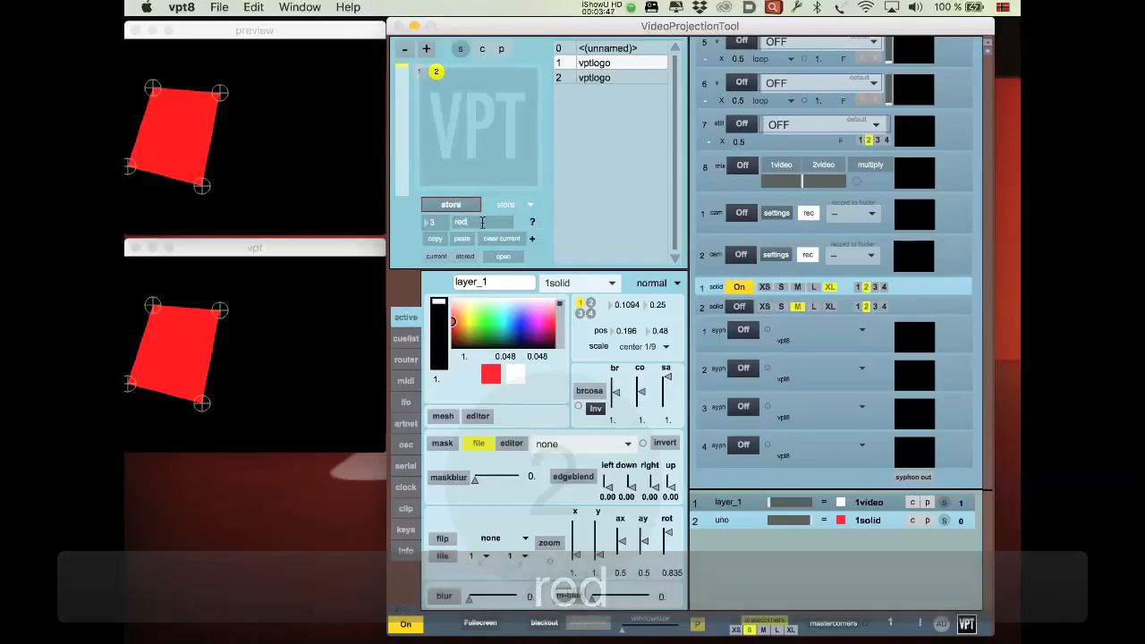
pyautogui.click(450, 205)
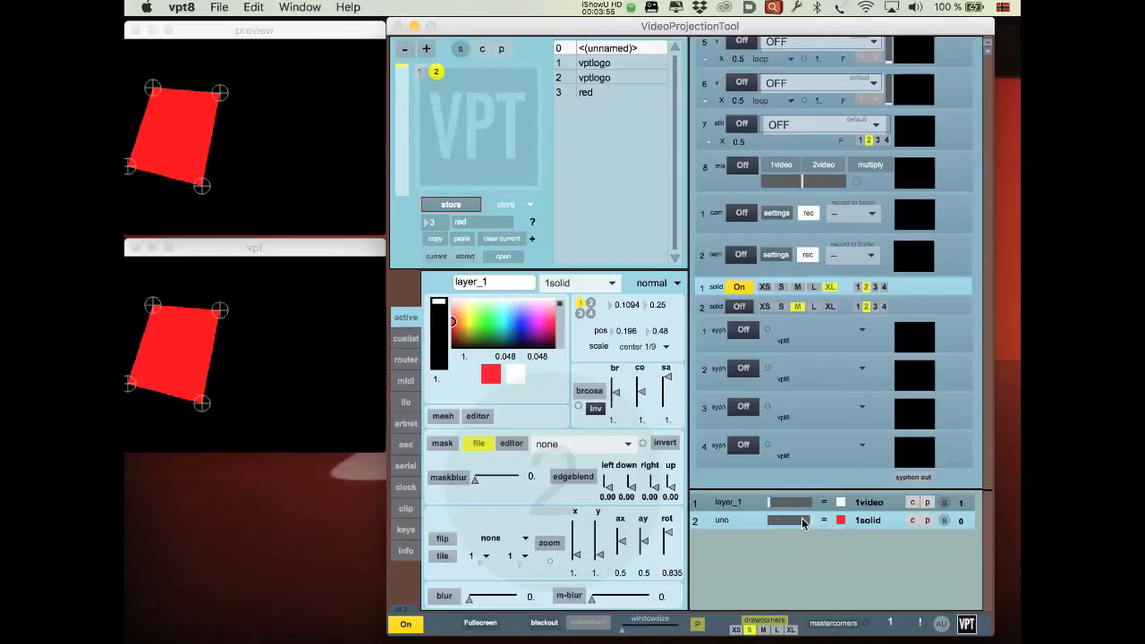
# Fade the red solid layer to 0 and store the empty output as preset 4 named black
pyautogui.moveTo(801, 524); pyautogui.dragTo(771, 523)
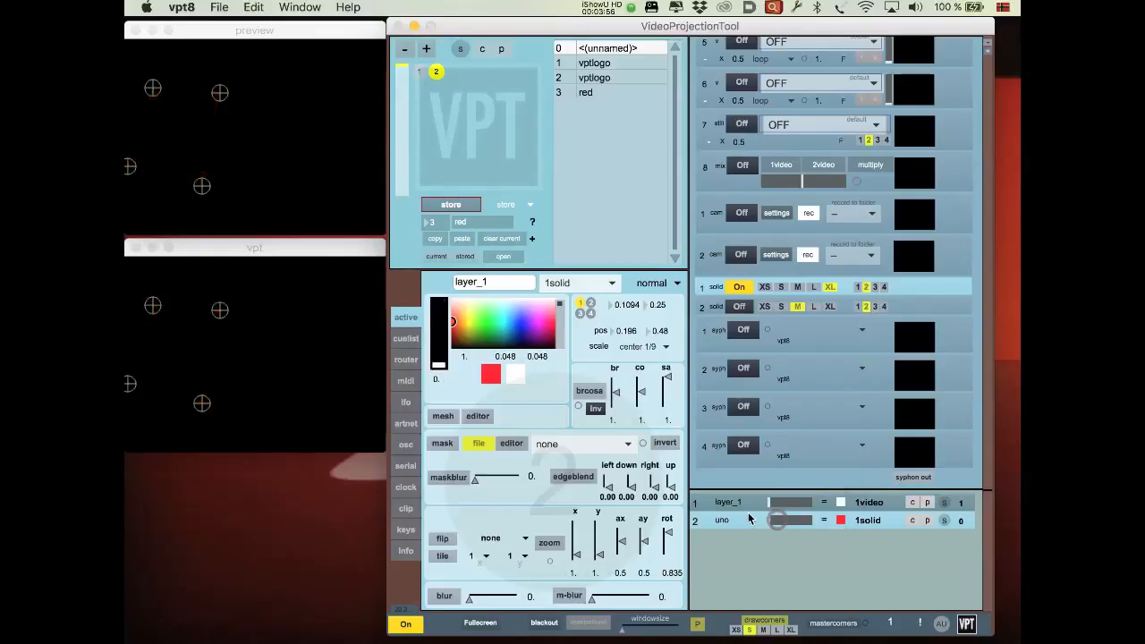
pyautogui.click(429, 222)
pyautogui.write('4')
pyautogui.moveTo(500, 218); pyautogui.dragTo(430, 213)
pyautogui.write('black')
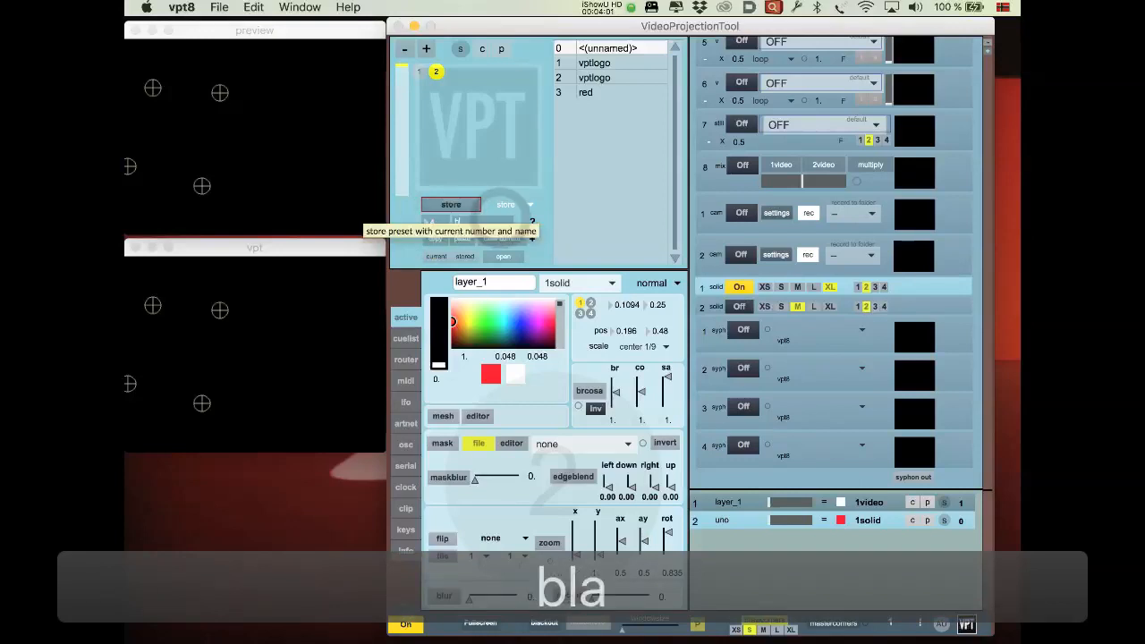
pyautogui.click(455, 206)
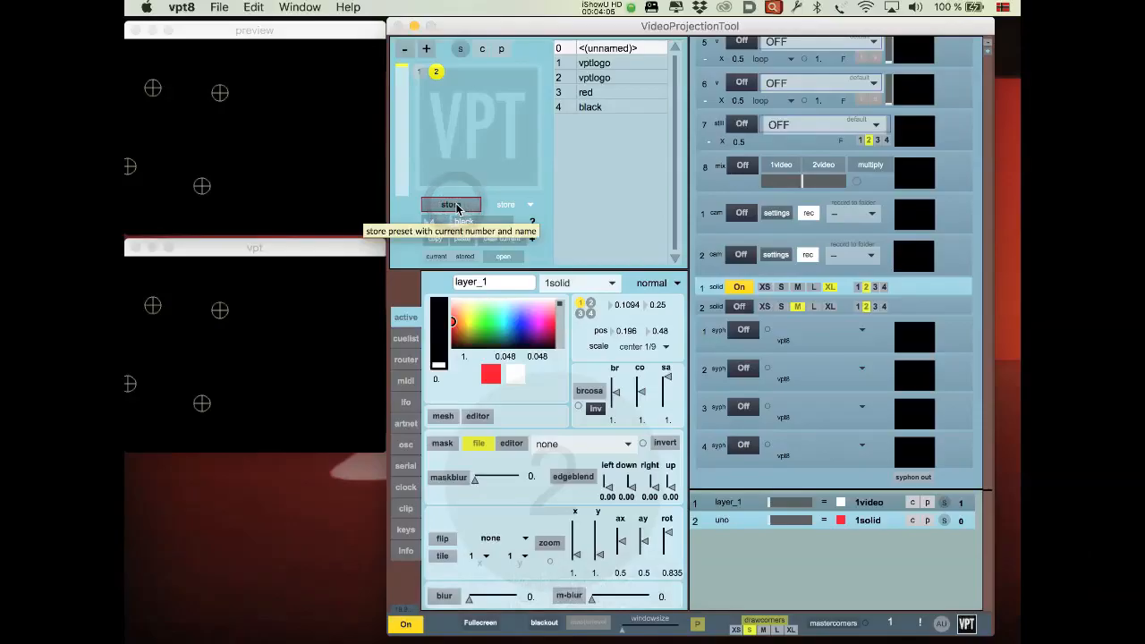
# Recall presets 1 through 4 in turn to check their looks, and return to preset 1
pyautogui.click(594, 65)
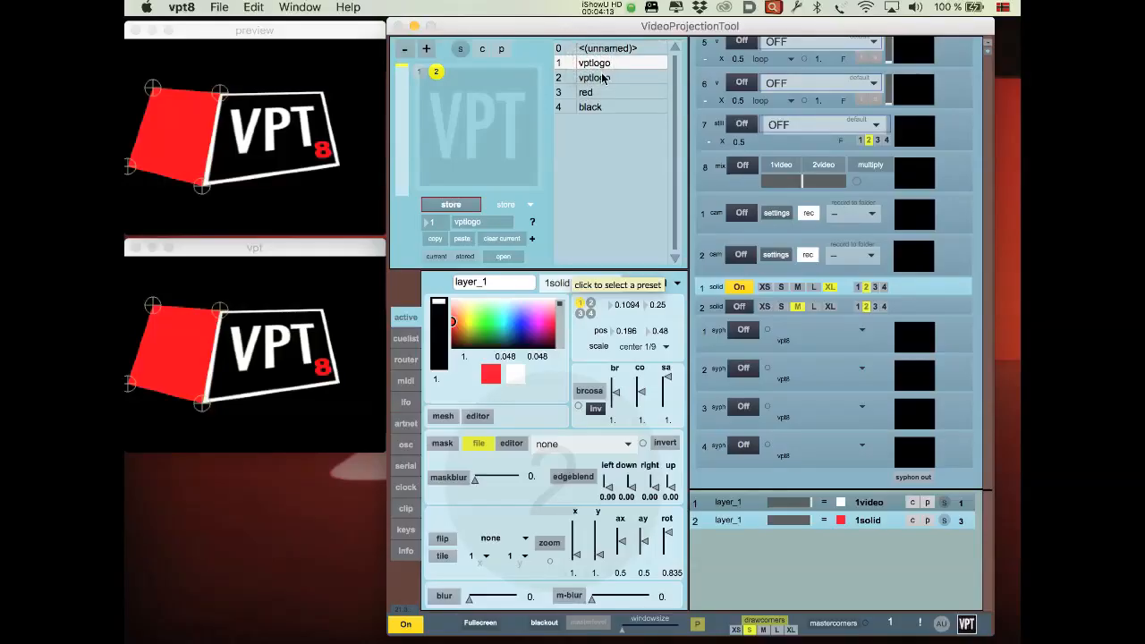
pyautogui.click(599, 78)
pyautogui.click(594, 93)
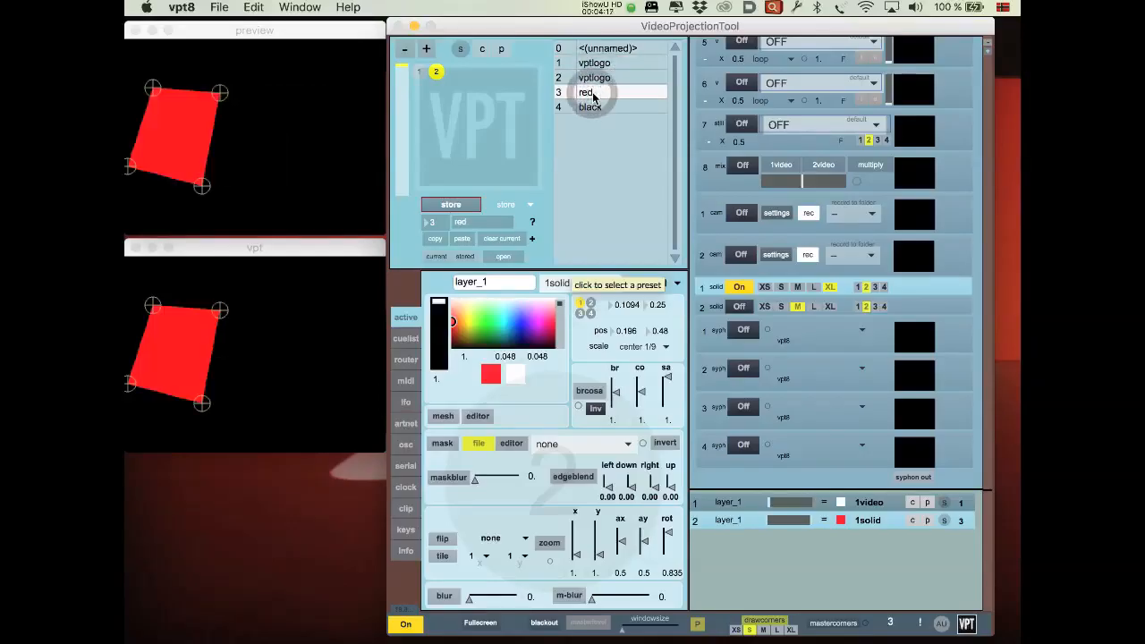
pyautogui.click(603, 113)
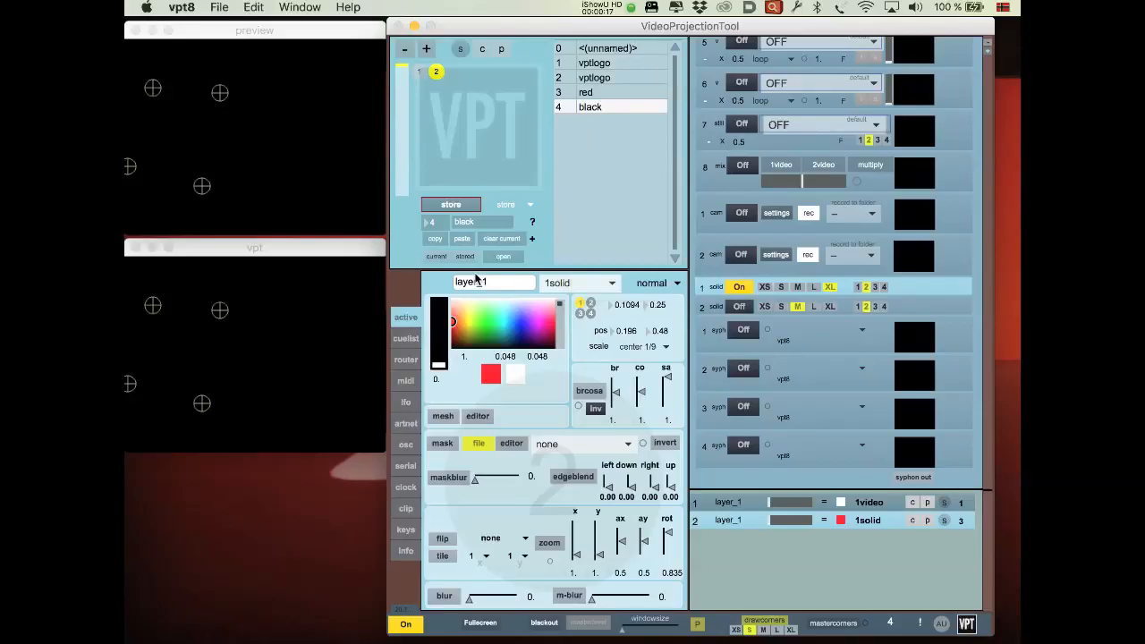
pyautogui.click(583, 67)
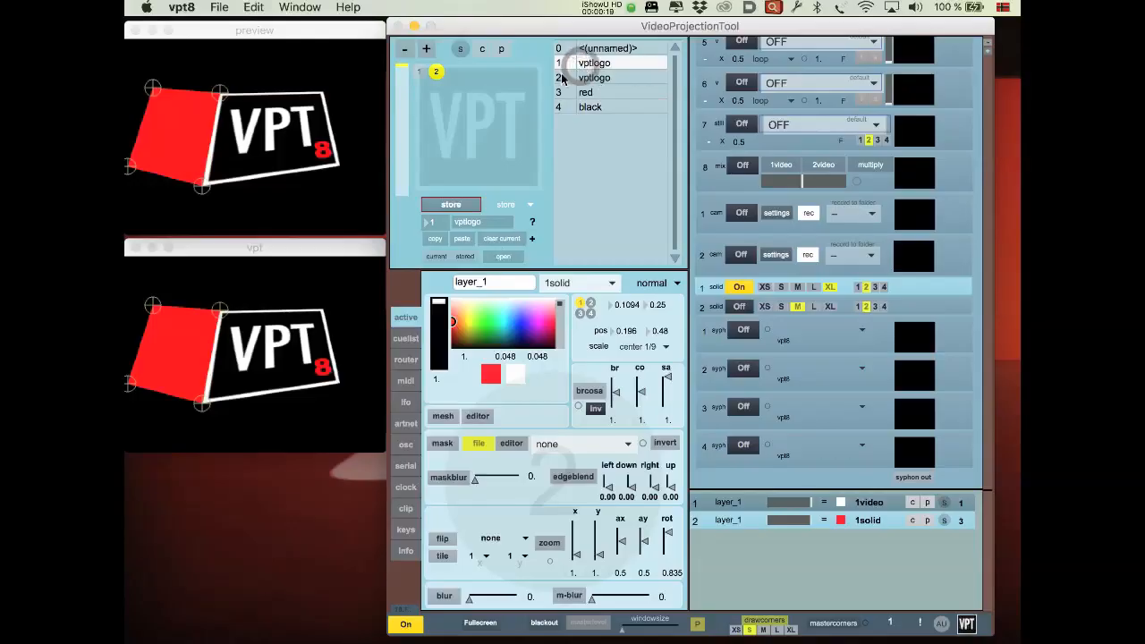
# Look through the cuelist, router, midi, lfo and artnet control pages, and return to the cuelist
pyautogui.click(407, 342)
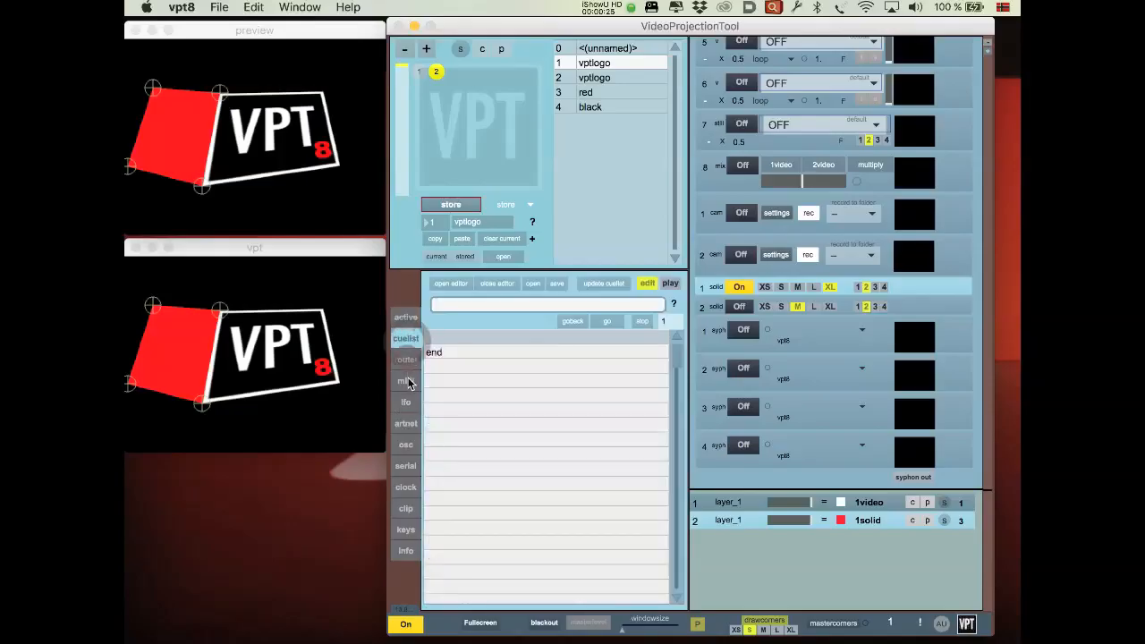
pyautogui.click(407, 360)
pyautogui.click(407, 380)
pyautogui.click(406, 402)
pyautogui.click(406, 423)
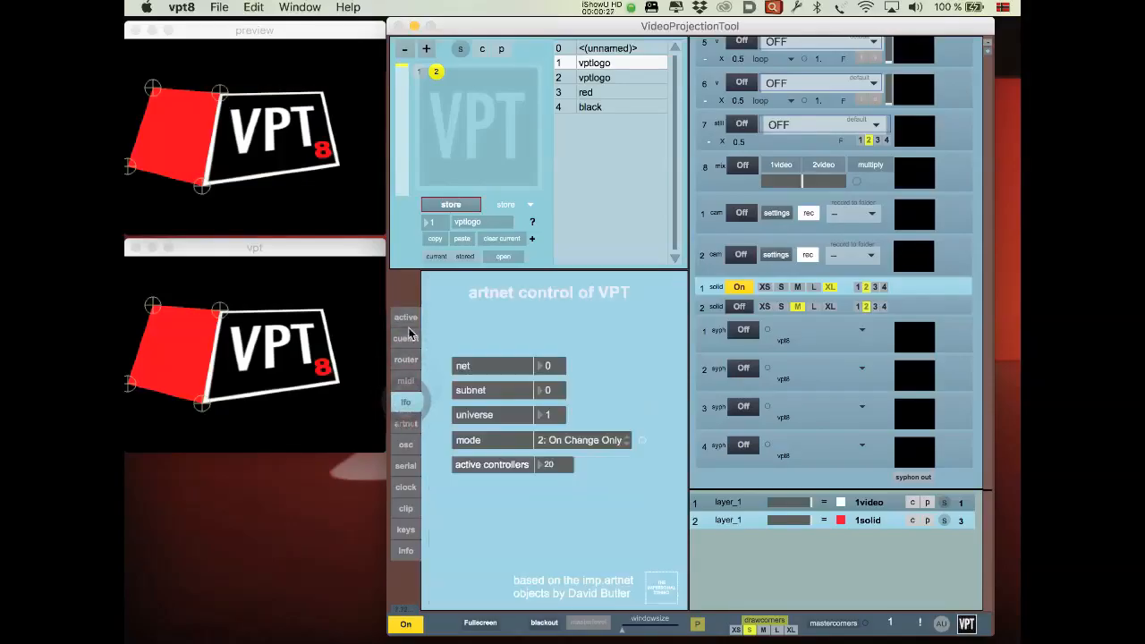
pyautogui.click(407, 339)
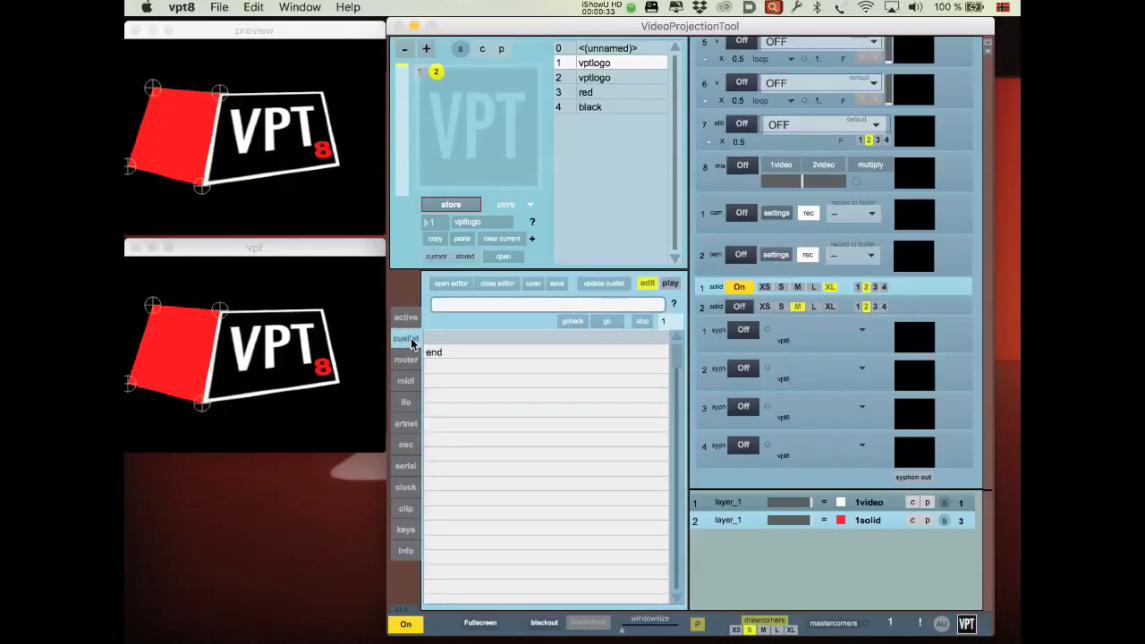
# Open the cuelist help, examine the cue syntax for cuts, fades, delays and loops, and close it
pyautogui.click(674, 307)
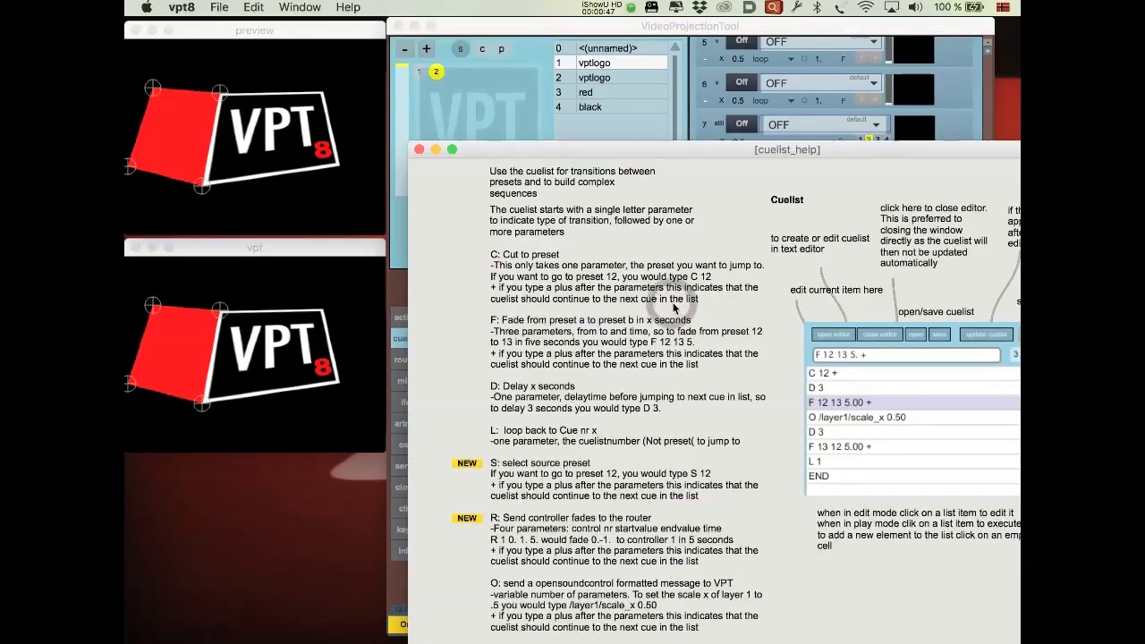
pyautogui.moveTo(714, 153); pyautogui.dragTo(613, 65)
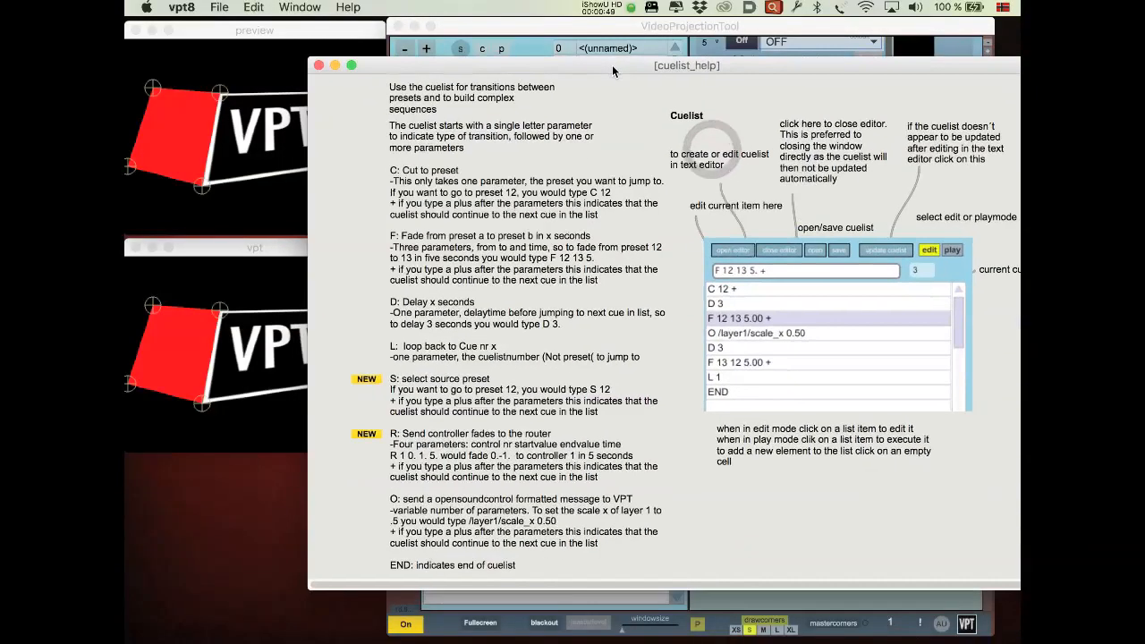
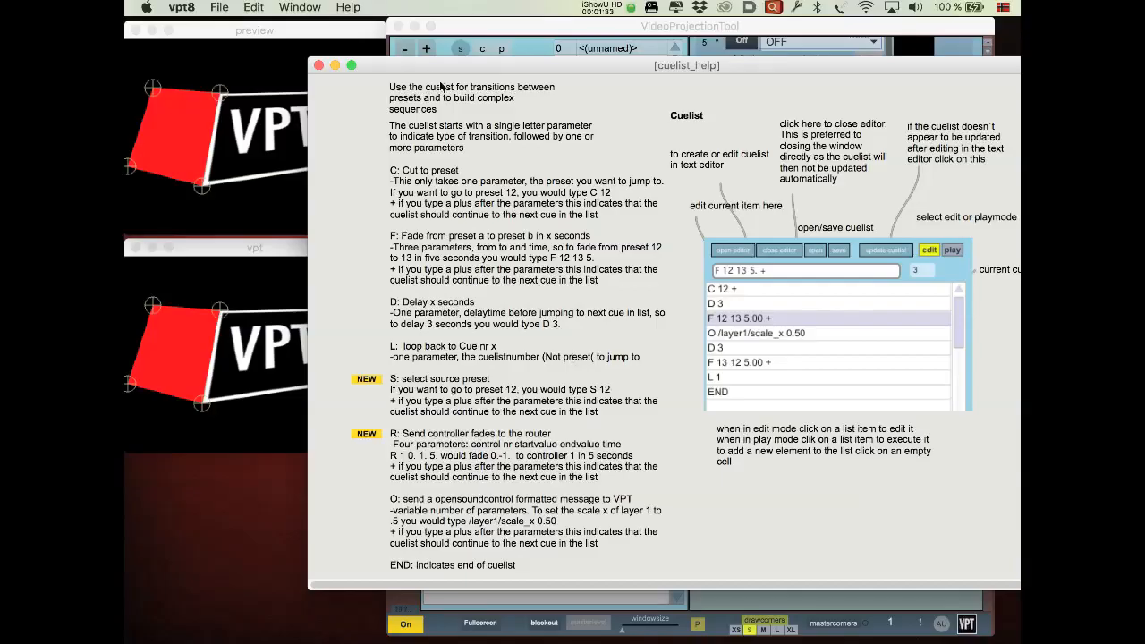
pyautogui.click(319, 67)
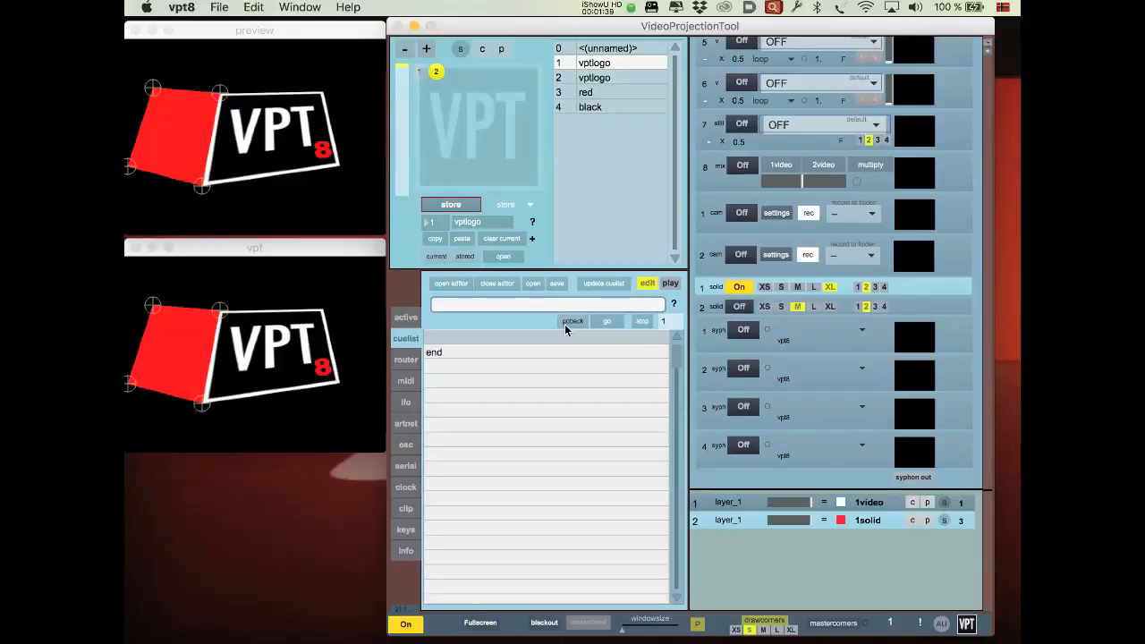
# Open the cuelist editor and add the fade cue F 1 2 3 on a new line above end
pyautogui.click(454, 284)
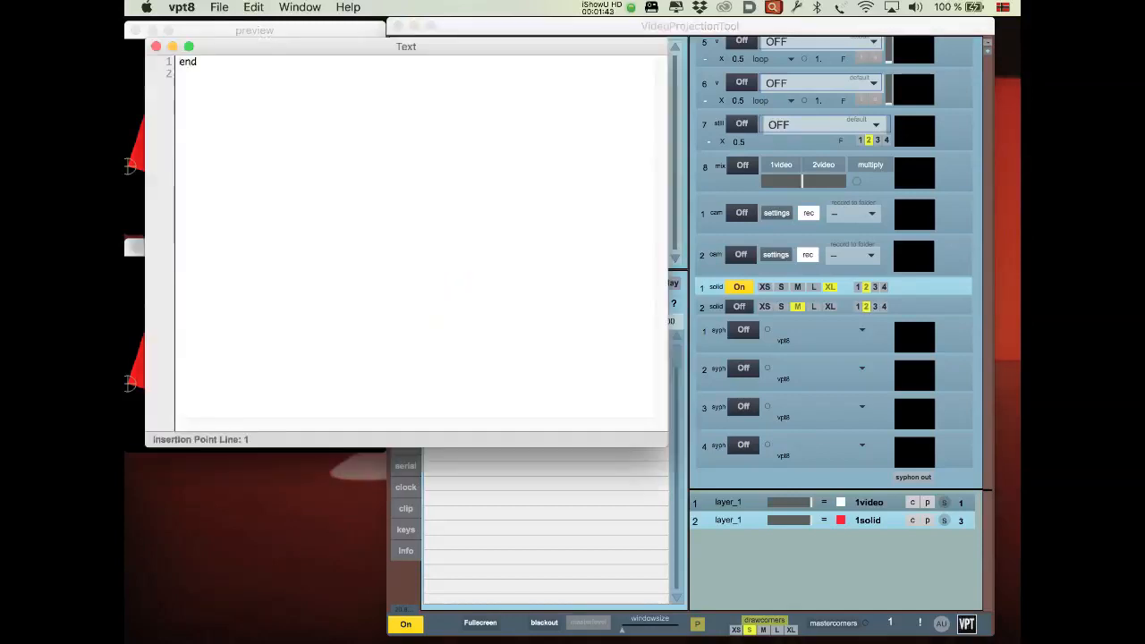
pyautogui.press('Return')
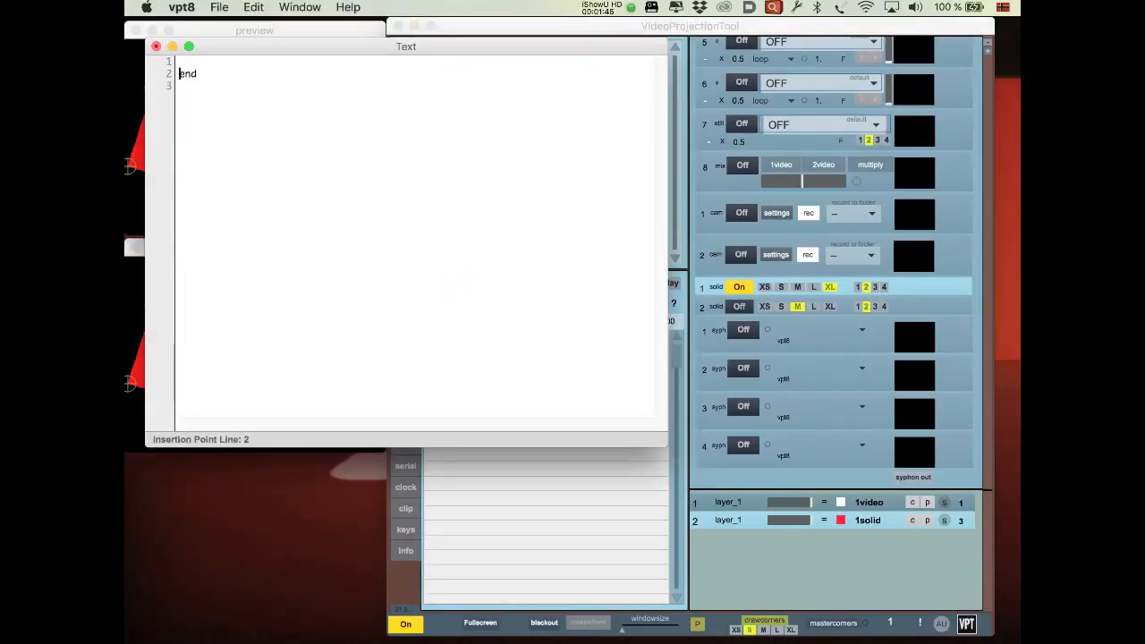
pyautogui.press('Up')
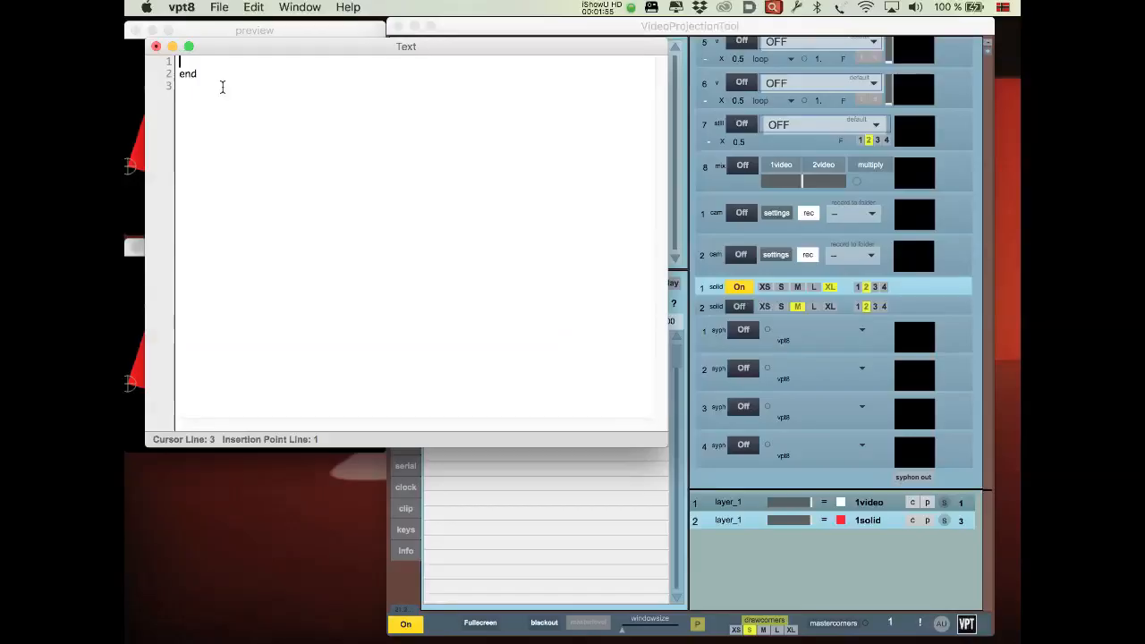
pyautogui.write('f 1 2')
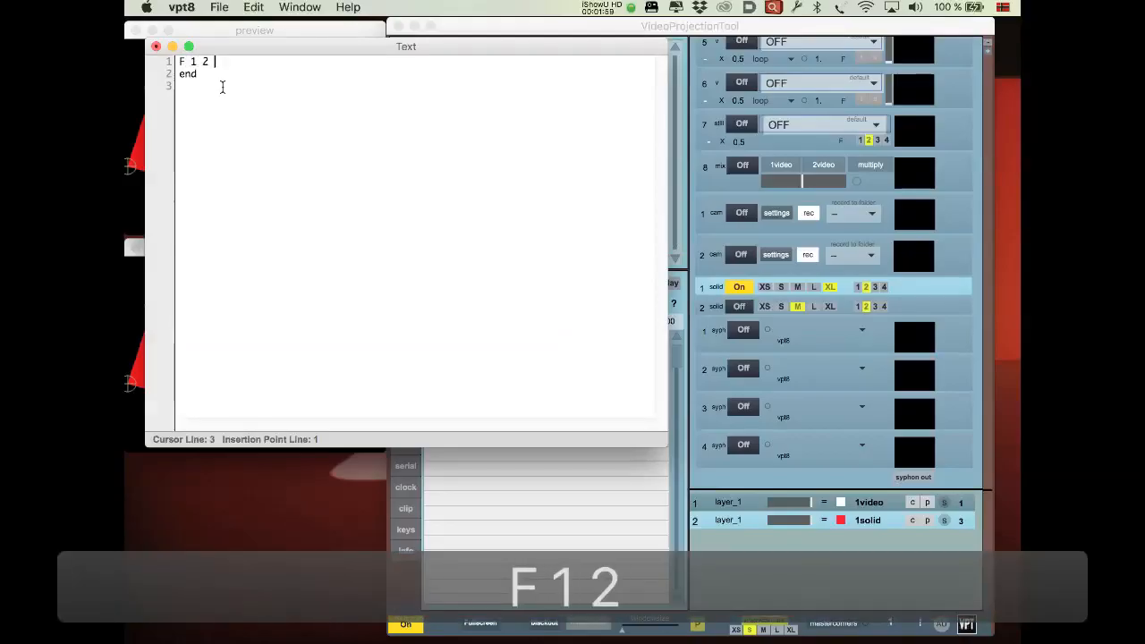
pyautogui.write(' 3')
pyautogui.press('Return')
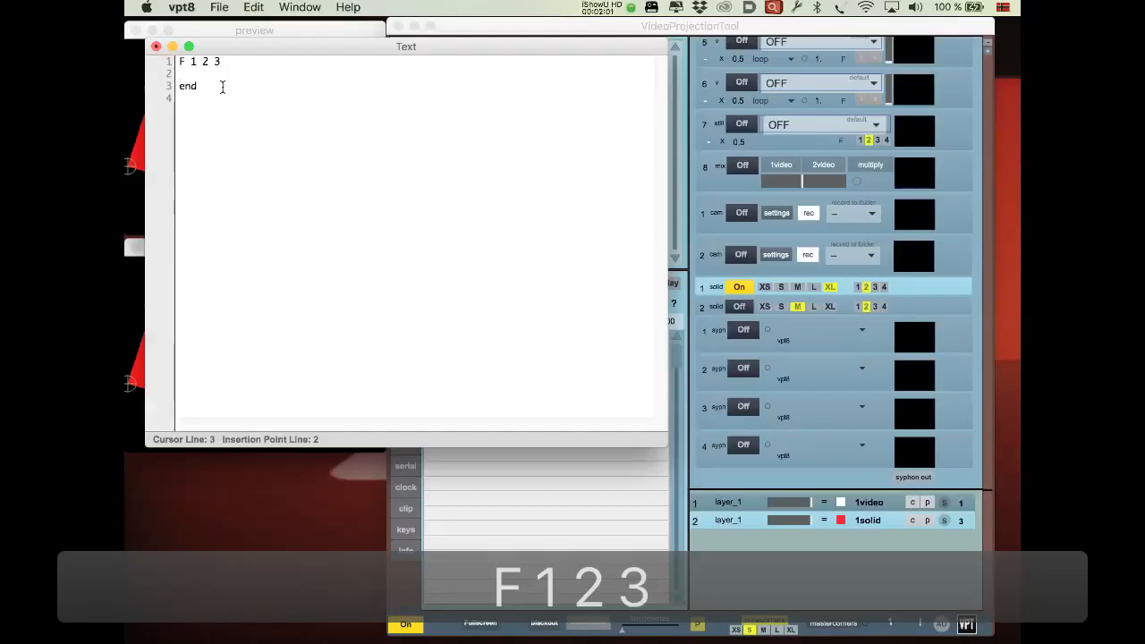
# Add the fade cue F 2 3 2 and the cut cue C 4 on the lines before end
pyautogui.write('F')
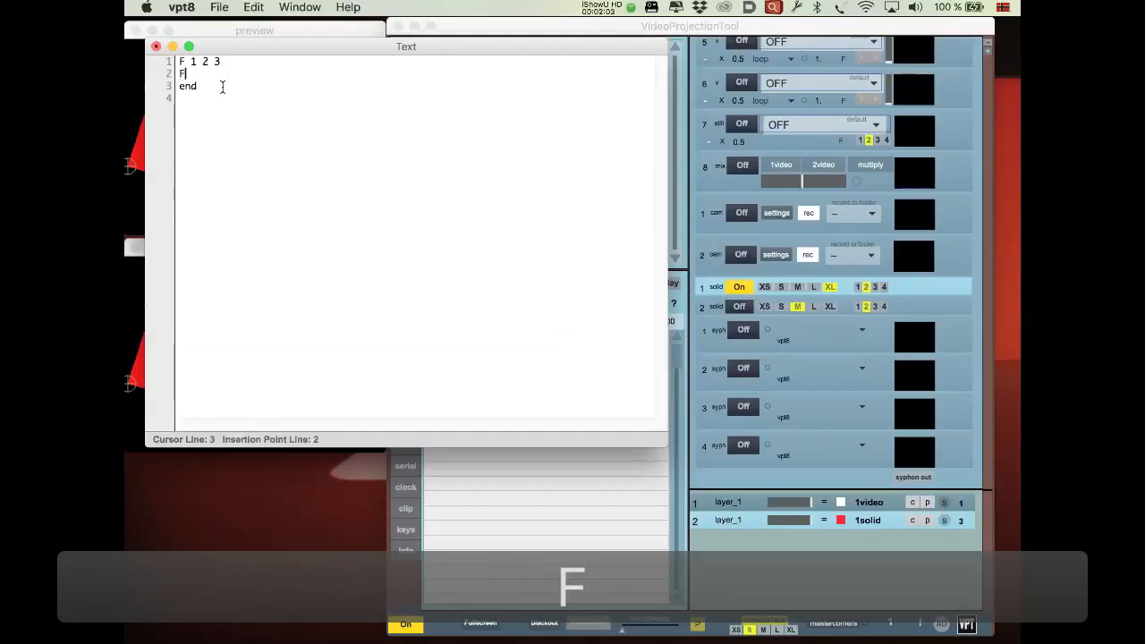
pyautogui.write(' 2 ')
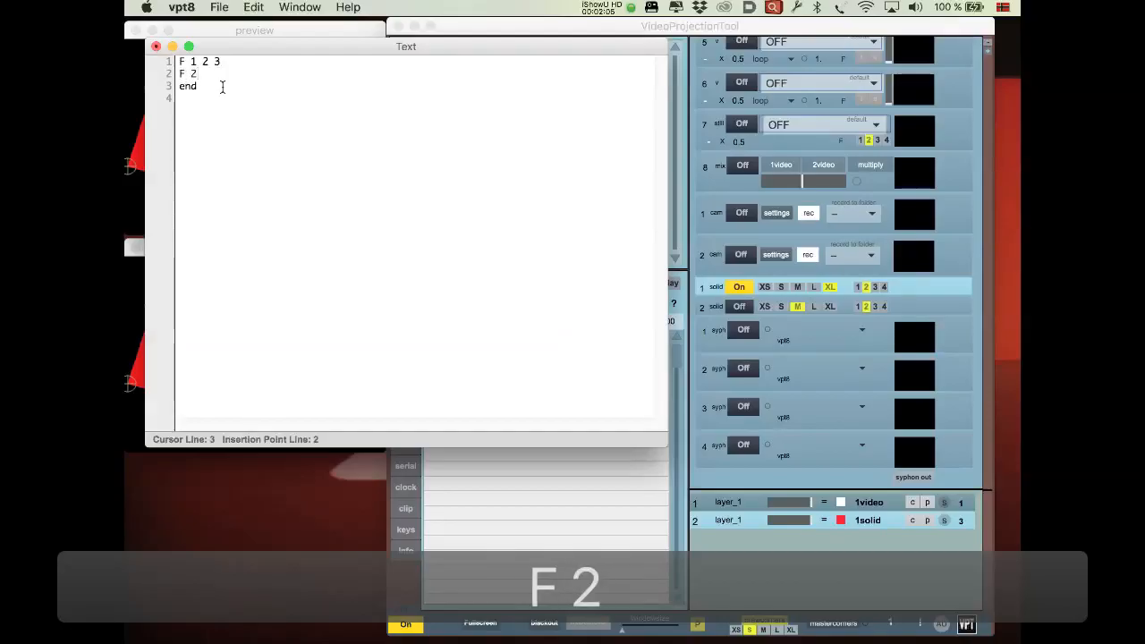
pyautogui.write('3 2')
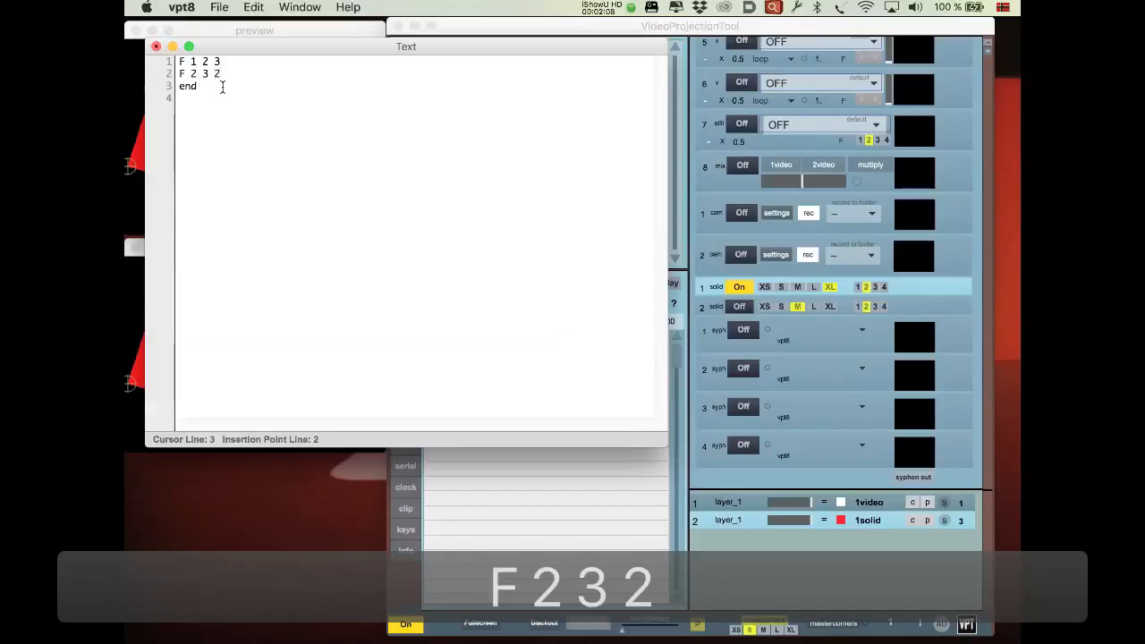
pyautogui.press('Return')
pyautogui.write('F')
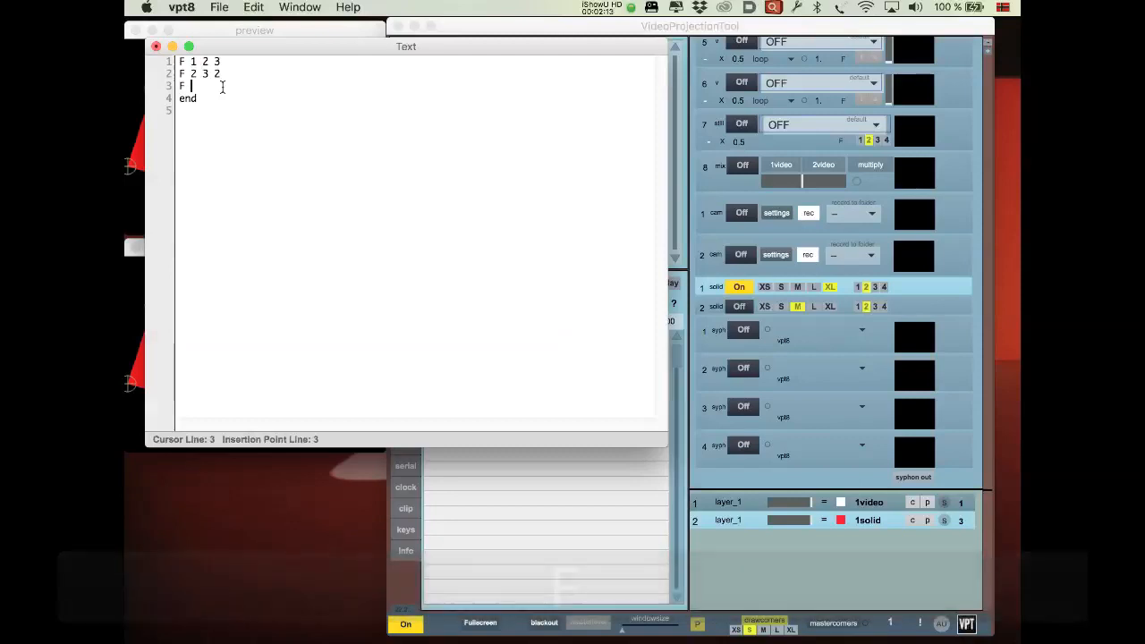
pyautogui.press('BackSpace')
pyautogui.press('BackSpace')
pyautogui.write('C')
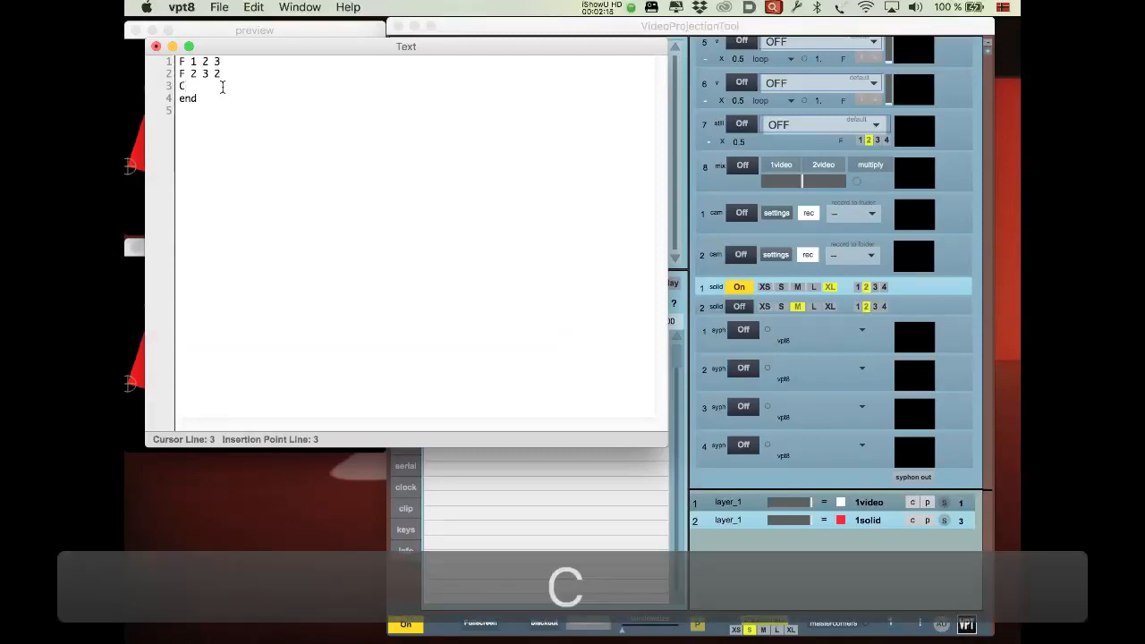
pyautogui.write(' 4')
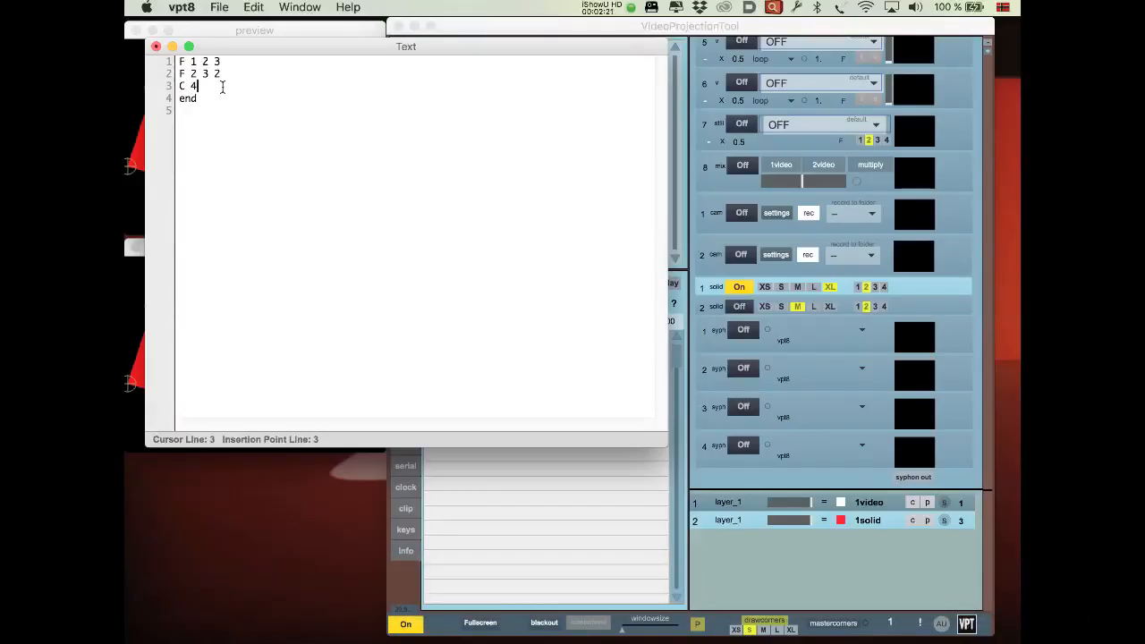
# Close the text editor, update the cuelist with the three cues, and switch it to play mode
pyautogui.click(155, 47)
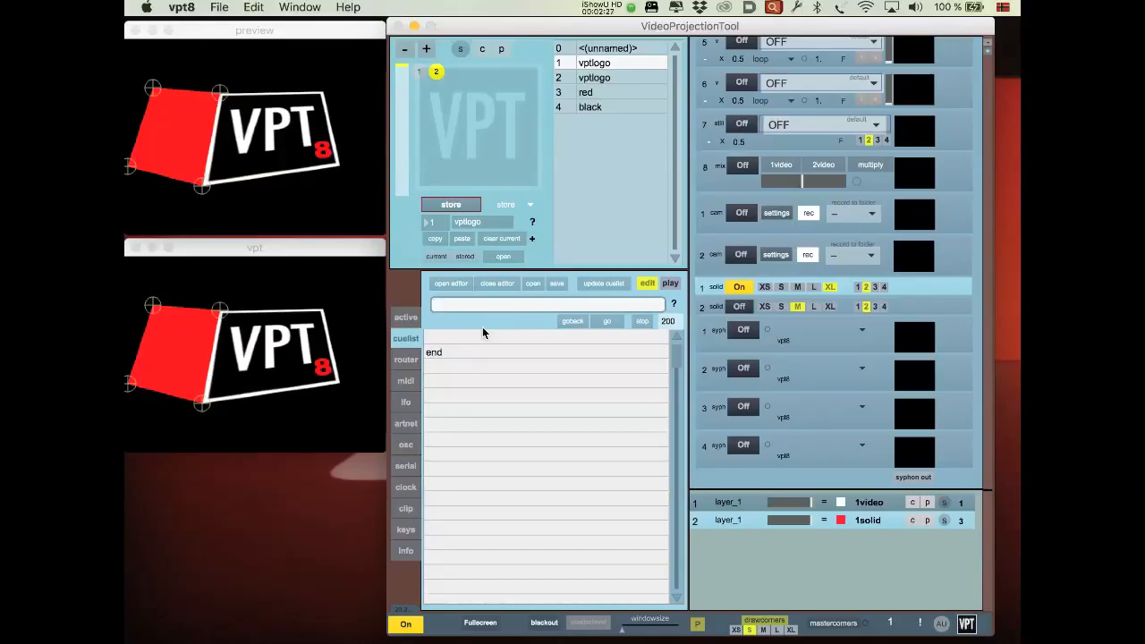
pyautogui.click(606, 284)
pyautogui.click(671, 284)
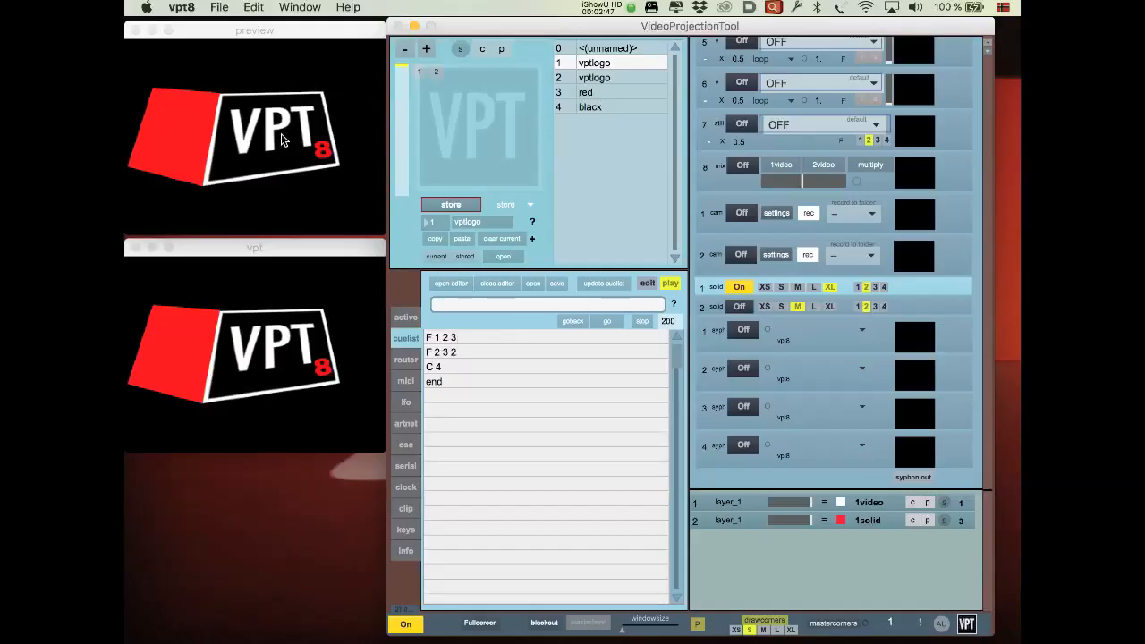
# Trigger the cues F 1 2 3, F 2 3 2 and C 4 one after another to check the transitions
pyautogui.click(448, 338)
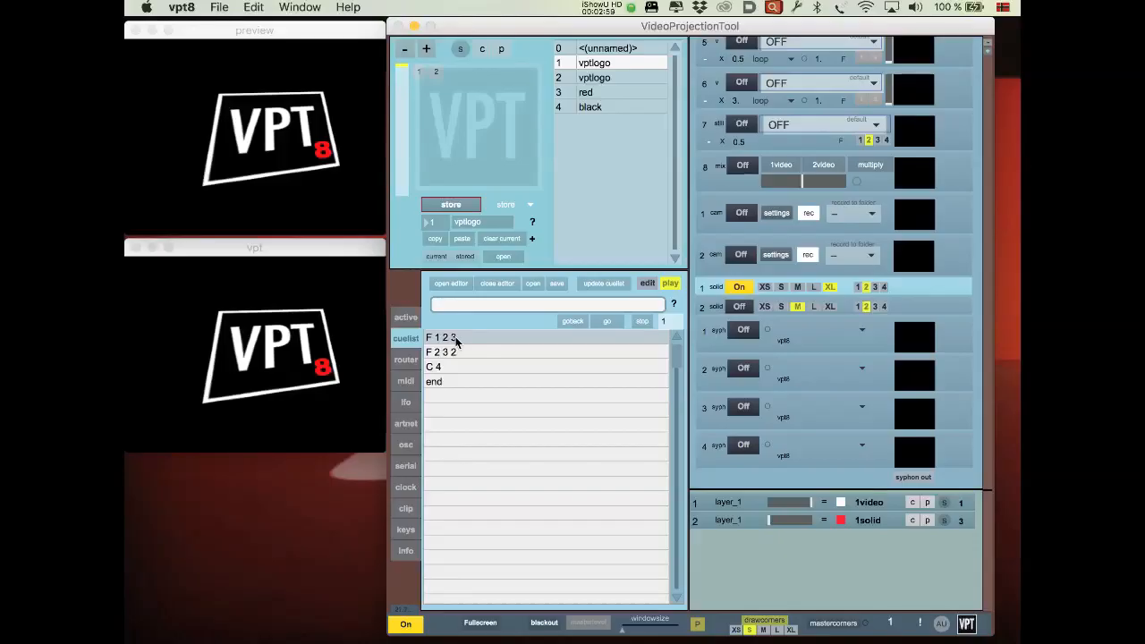
pyautogui.click(456, 336)
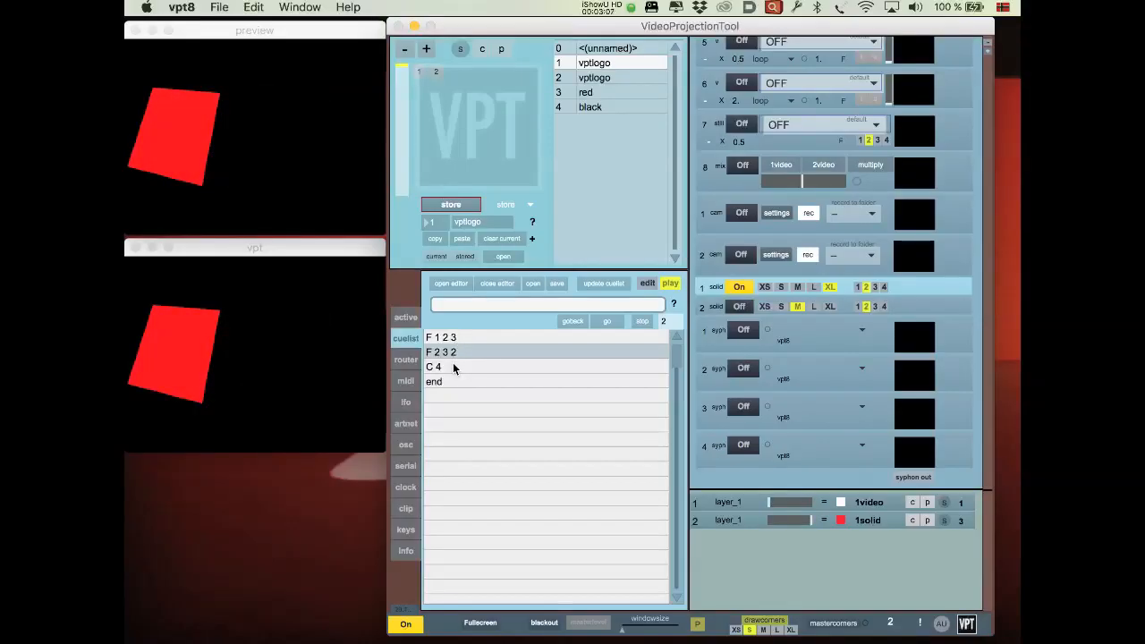
pyautogui.click(452, 363)
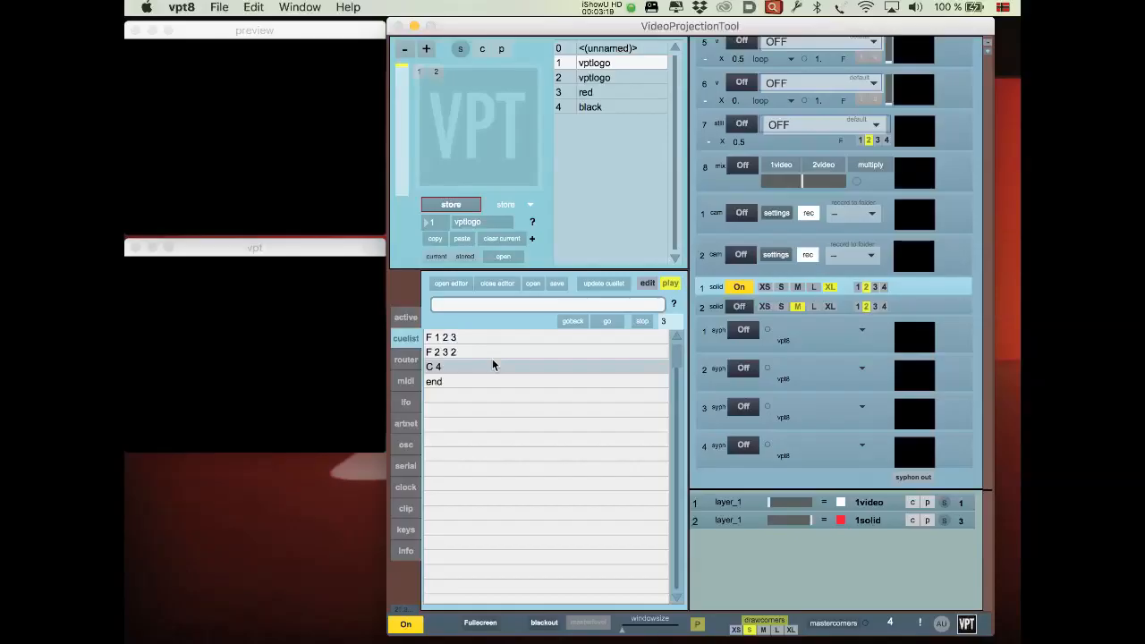
# Return to edit mode, append + to both fade cues in the cuelist text, and insert the delay cue D 3 above C 4
pyautogui.click(647, 283)
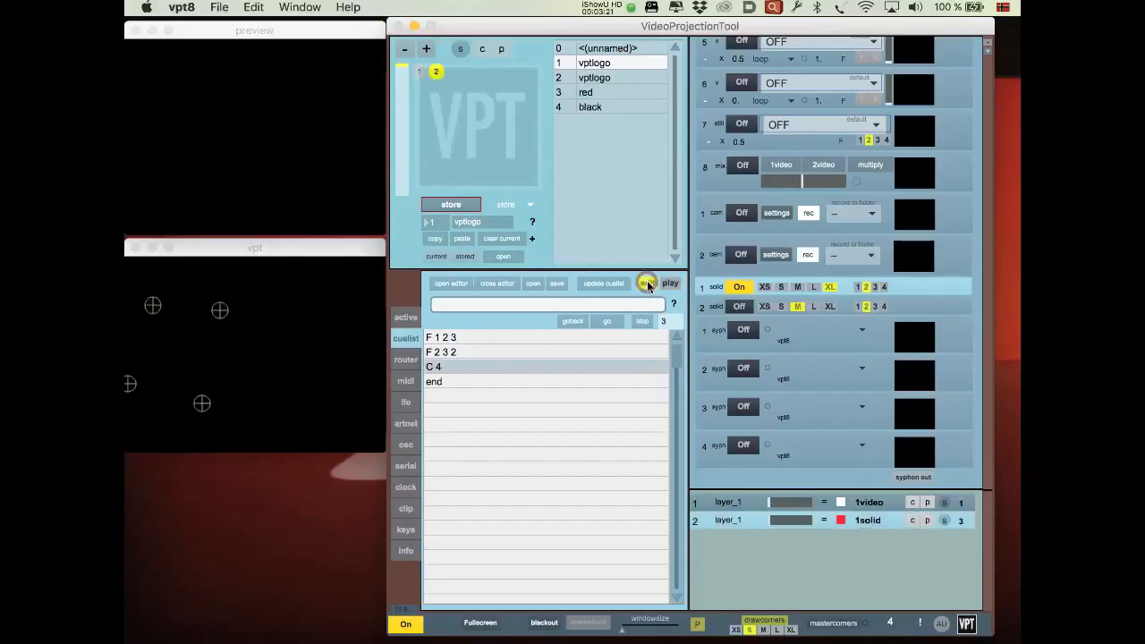
pyautogui.click(450, 282)
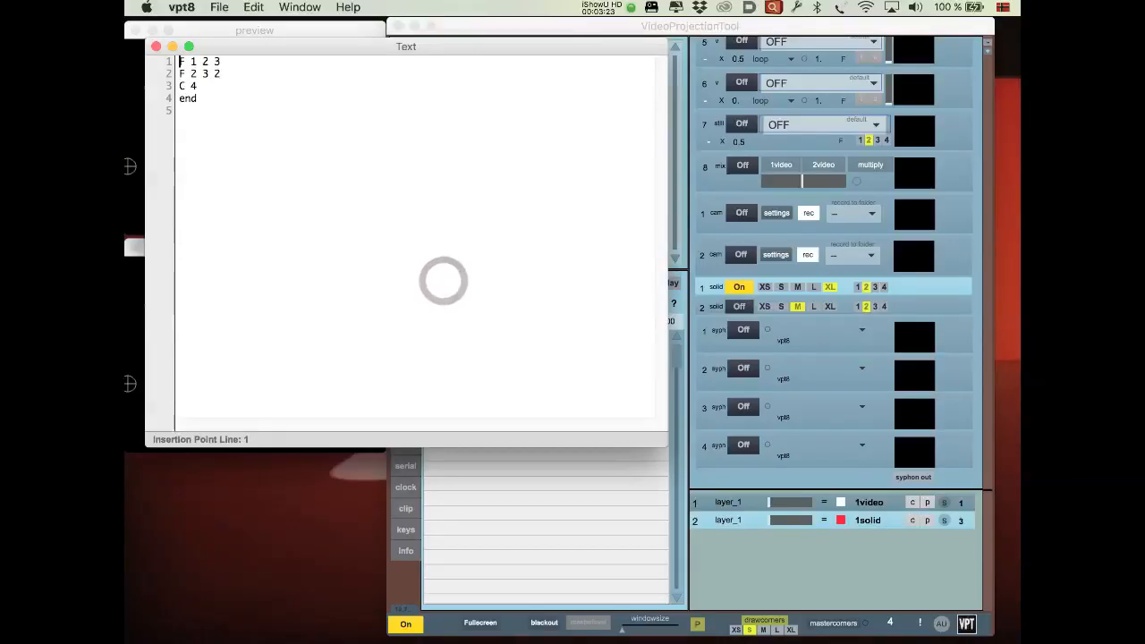
pyautogui.click(226, 61)
pyautogui.write('+')
pyautogui.click(234, 73)
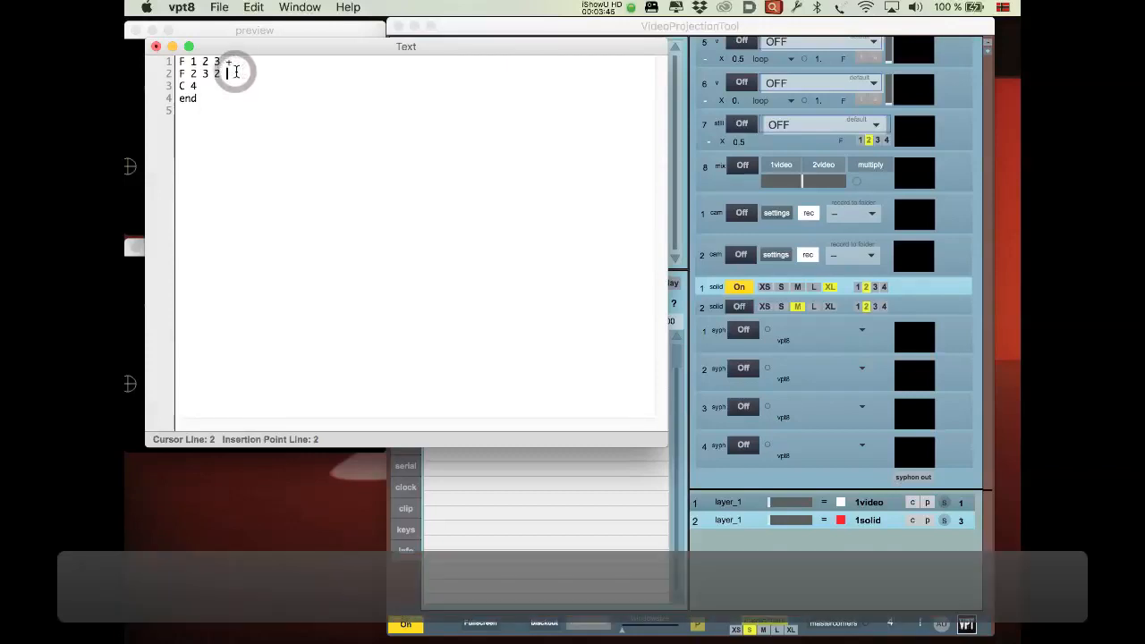
pyautogui.write('+')
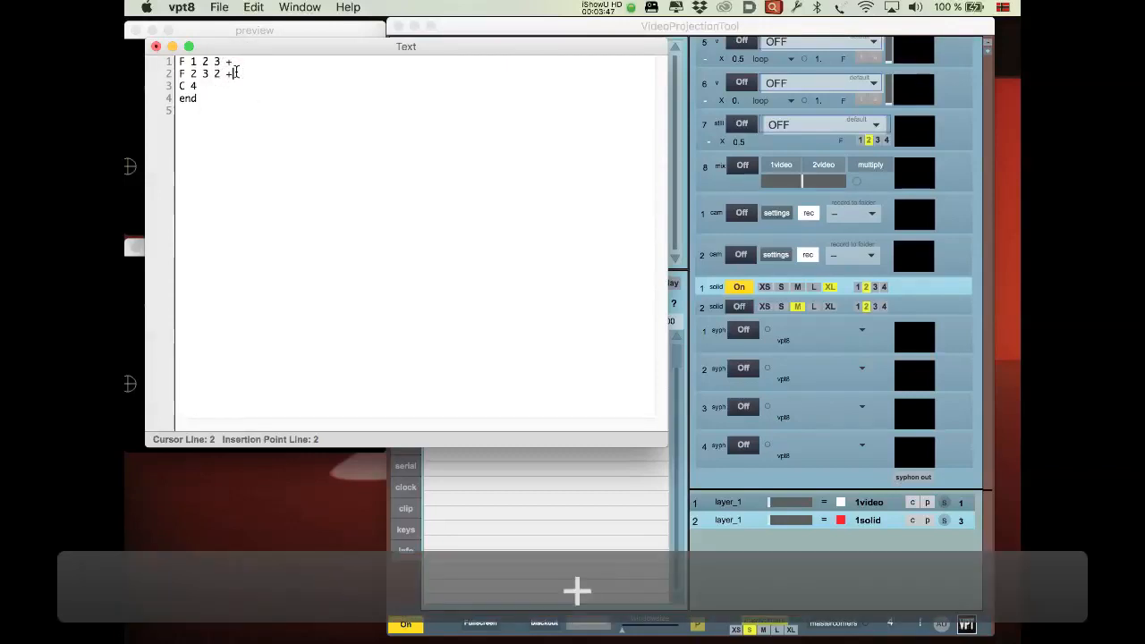
pyautogui.press('Return')
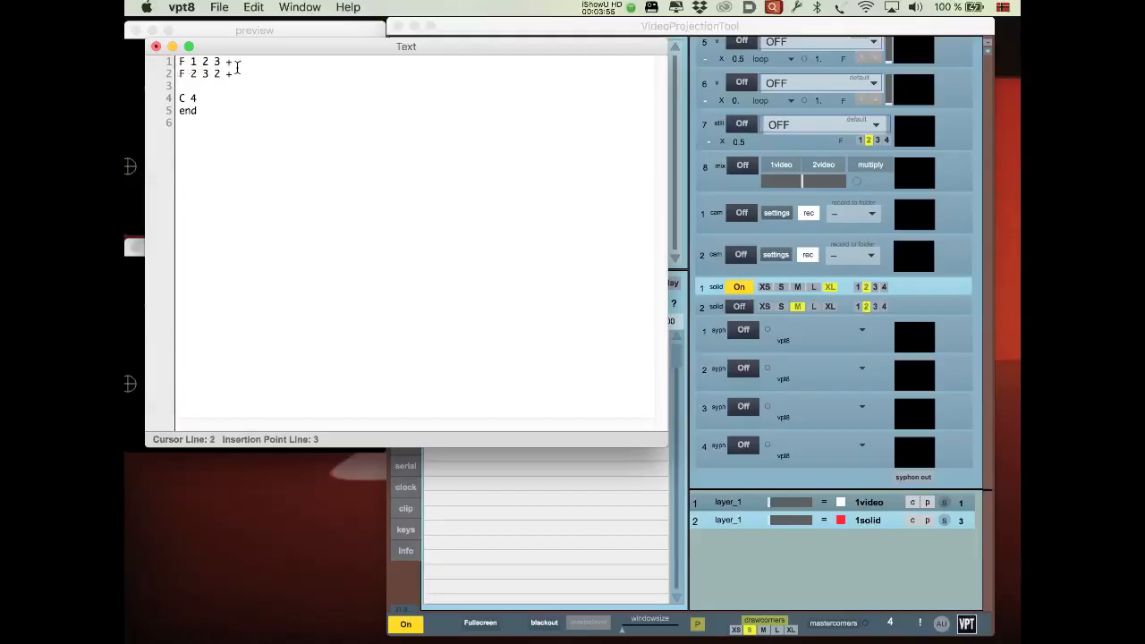
pyautogui.write('D 3')
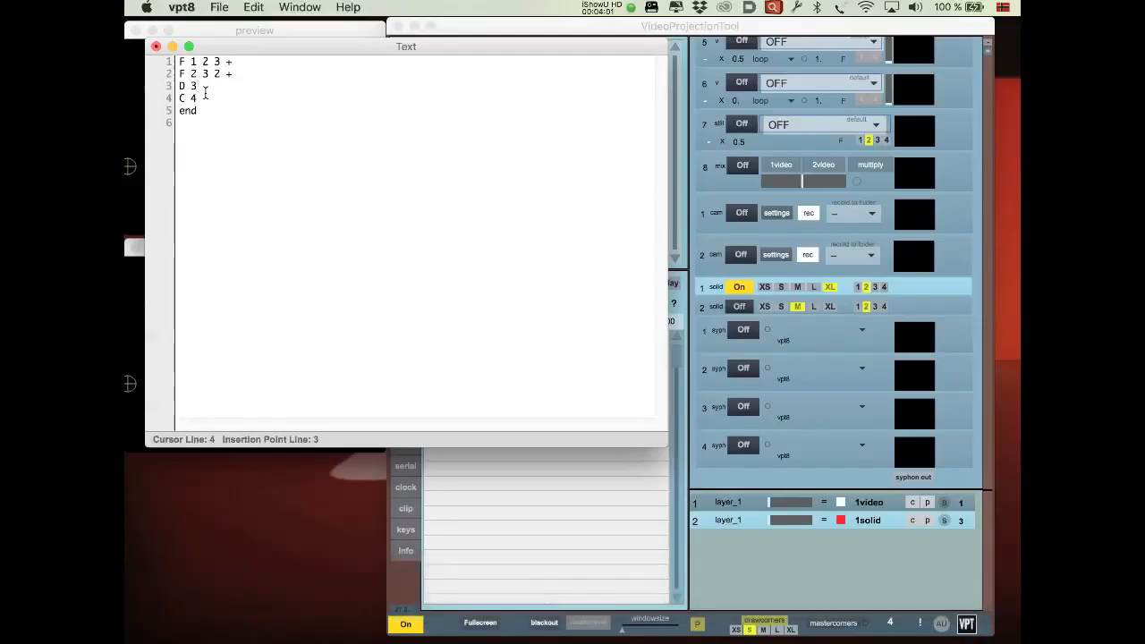
# Update the cuelist with the edited text and play it automatically from the first fade cue
pyautogui.click(157, 46)
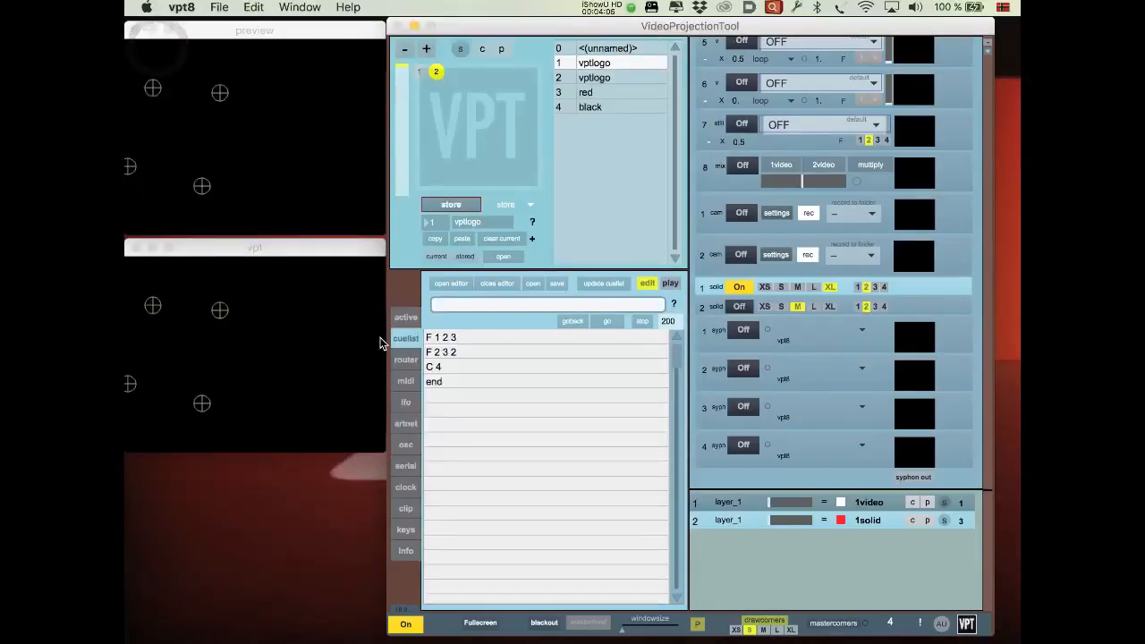
pyautogui.click(602, 283)
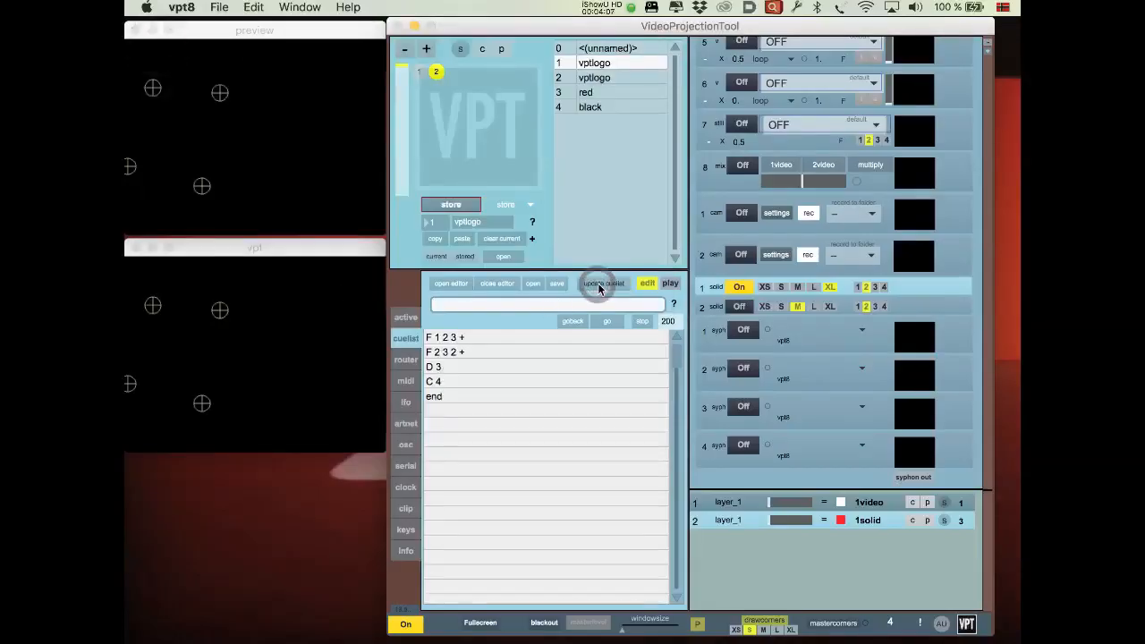
pyautogui.click(669, 285)
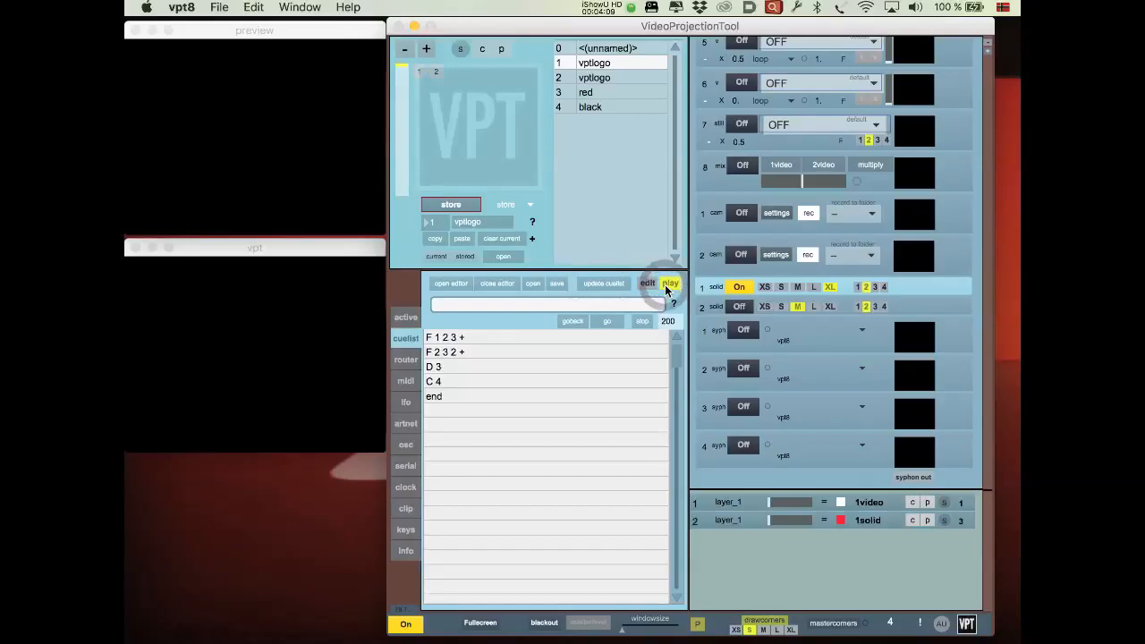
pyautogui.click(448, 341)
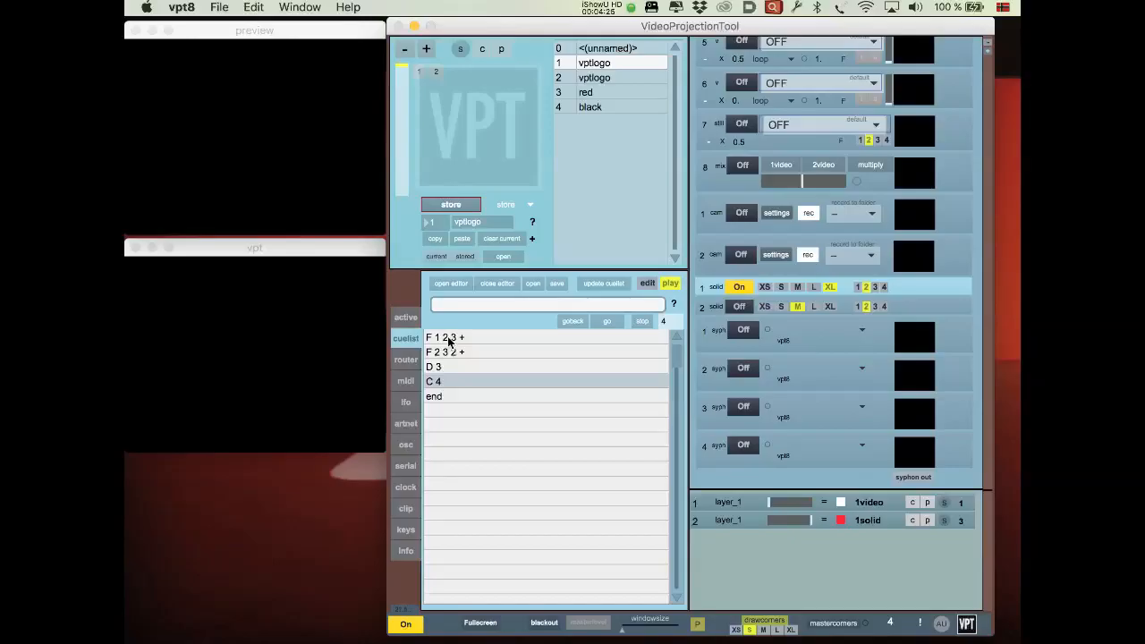
# Reopen the cuelist text in edit mode, append + to C 4, and add the loop cue L 1 below it
pyautogui.click(650, 282)
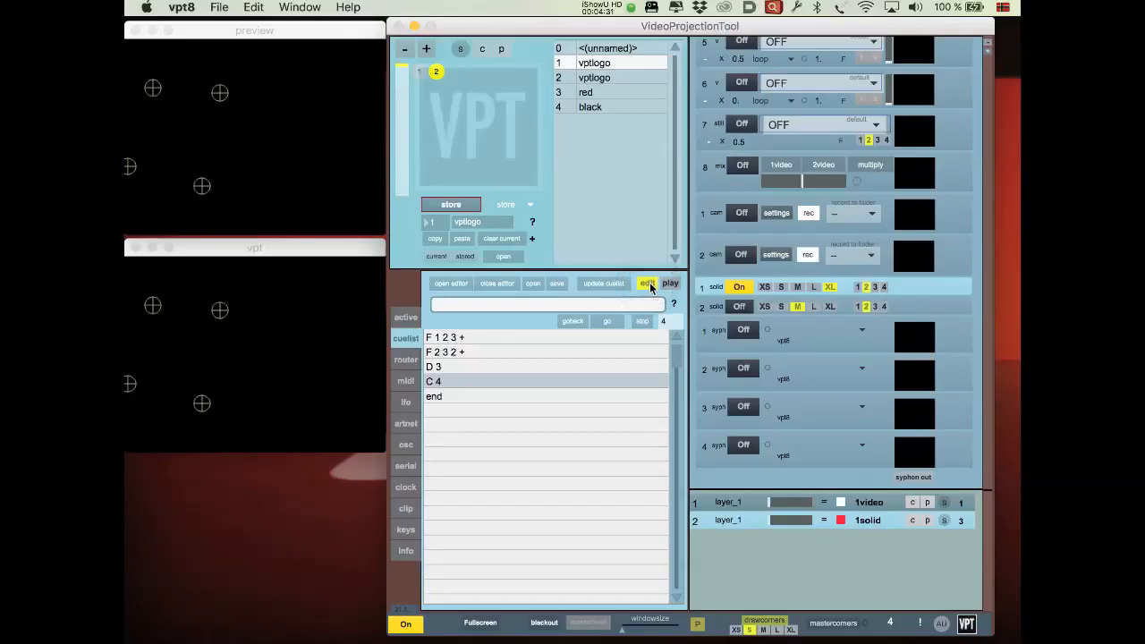
pyautogui.click(443, 283)
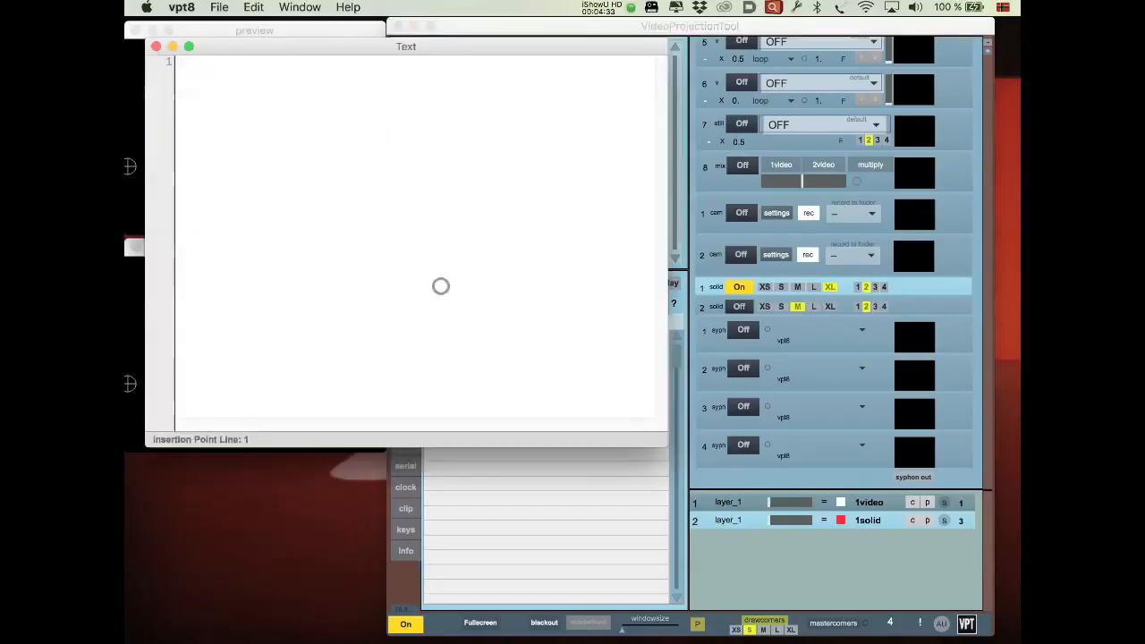
pyautogui.click(210, 98)
pyautogui.press('Return')
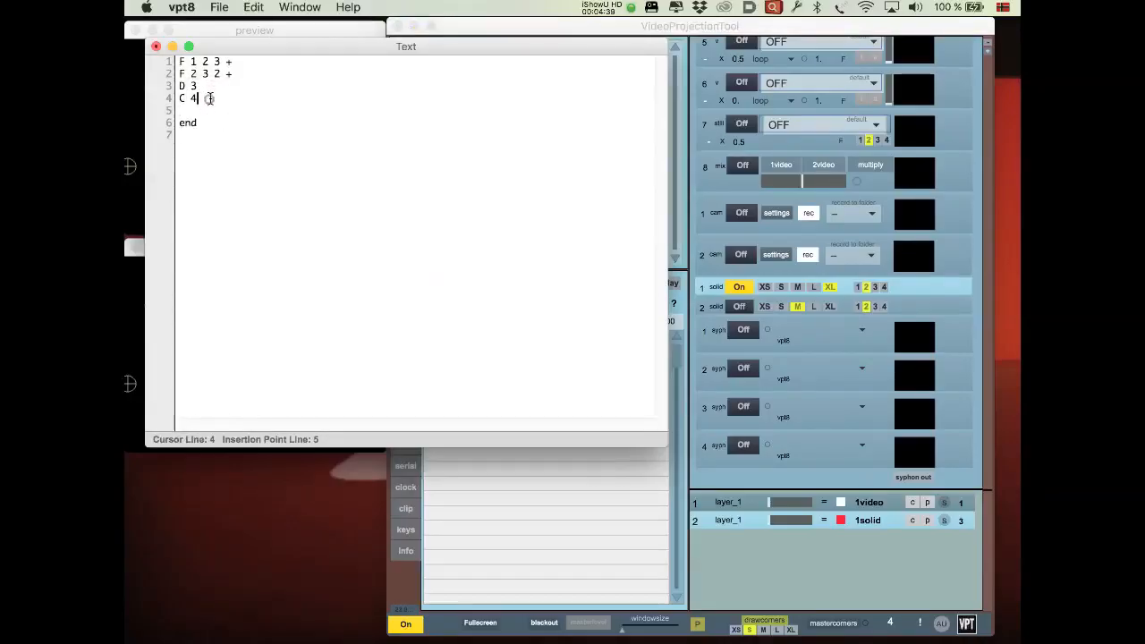
pyautogui.write('+')
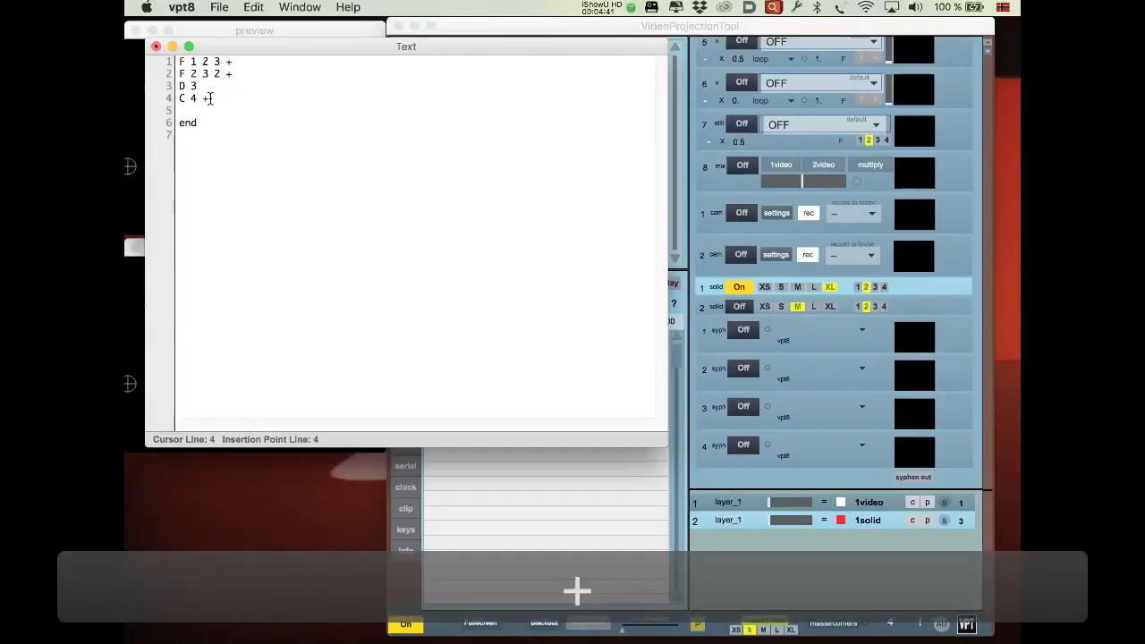
pyautogui.press('Return')
pyautogui.write('L')
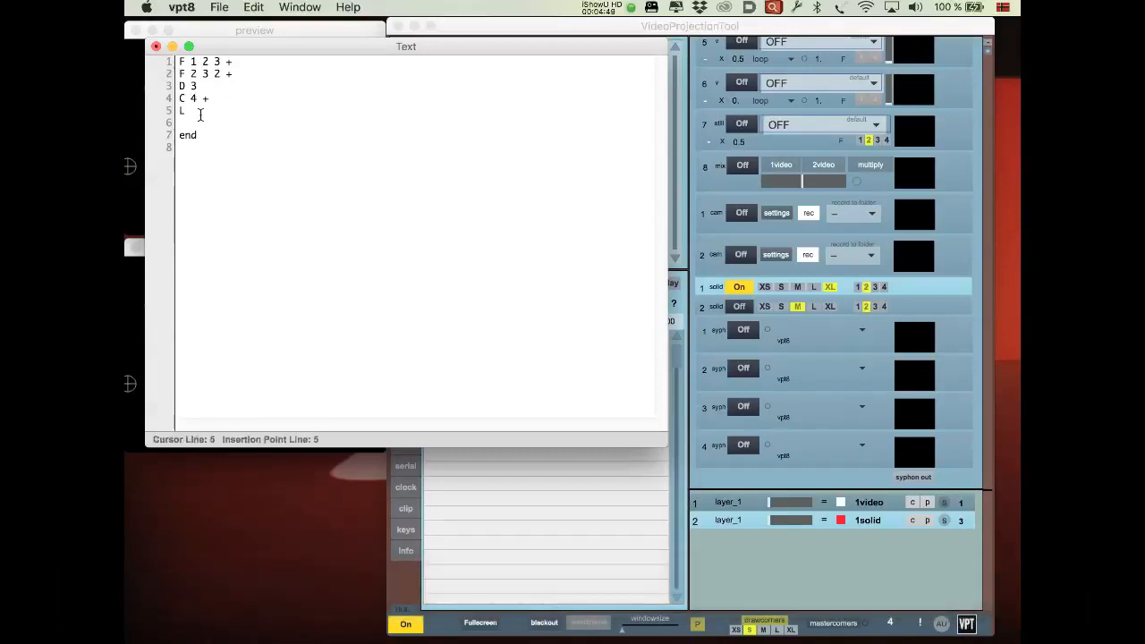
pyautogui.write('1')
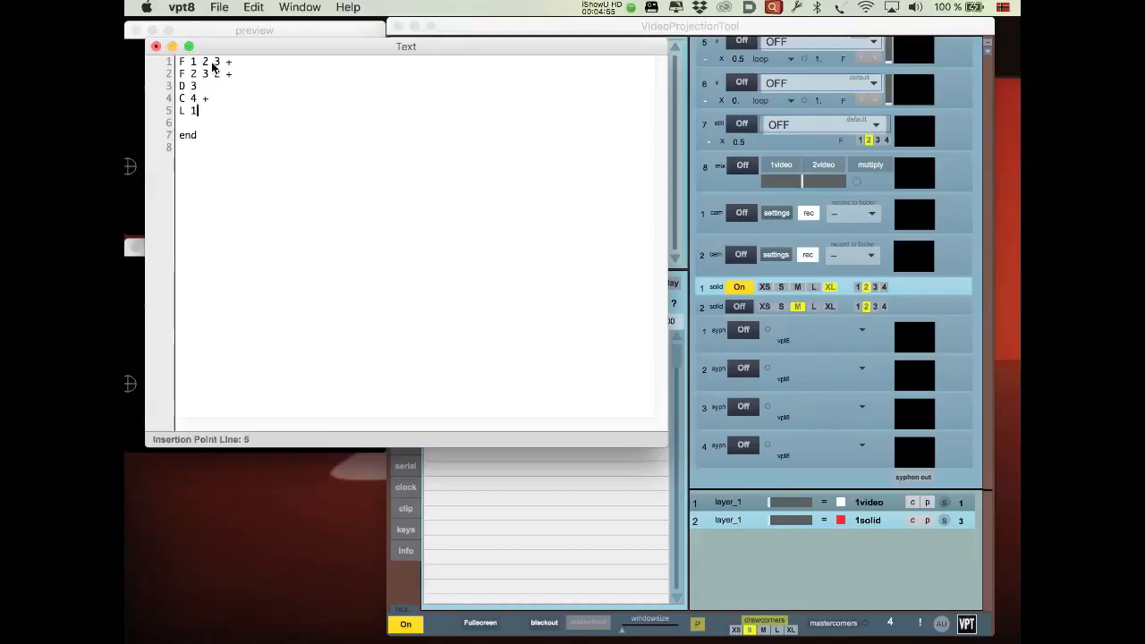
# Close the editor, update the cuelist with the loop cue, and switch back to play mode
pyautogui.click(156, 46)
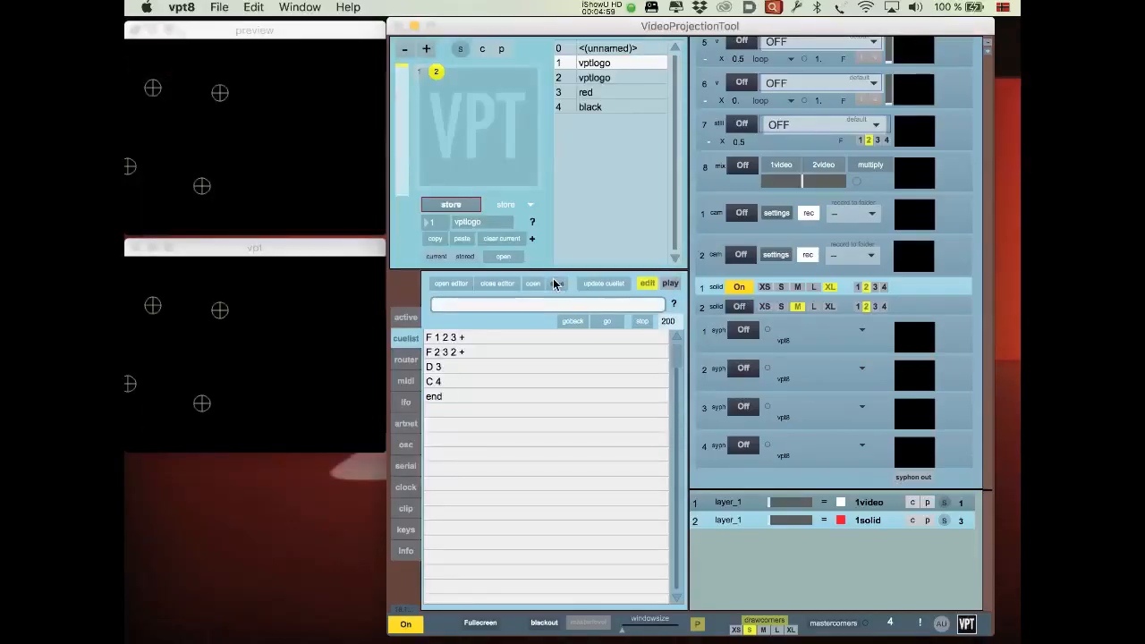
pyautogui.click(596, 285)
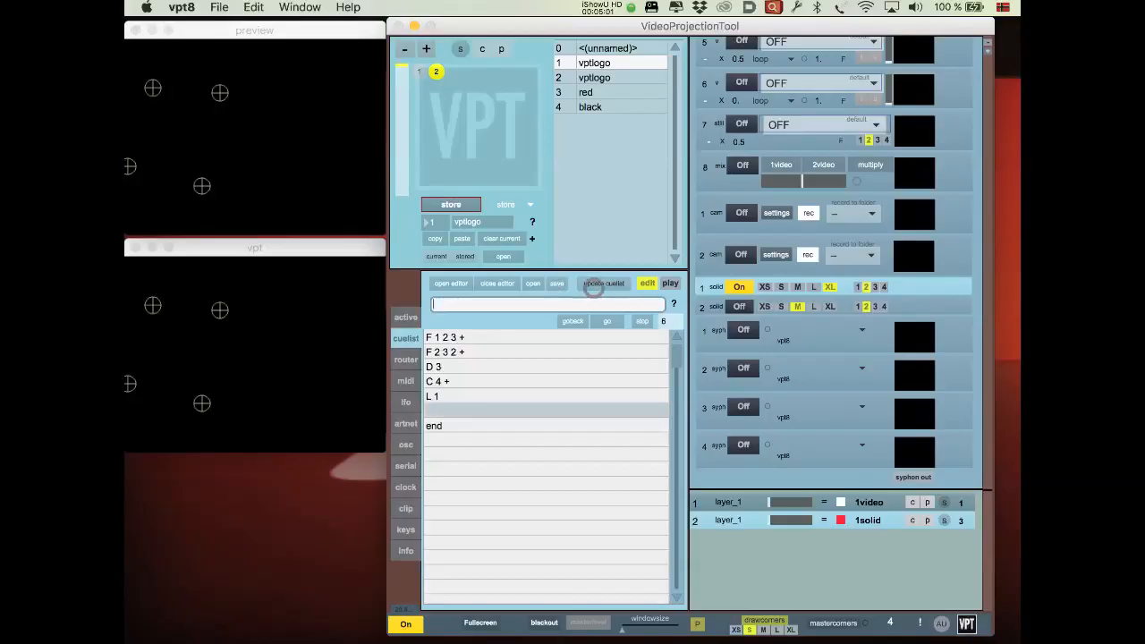
pyautogui.click(669, 284)
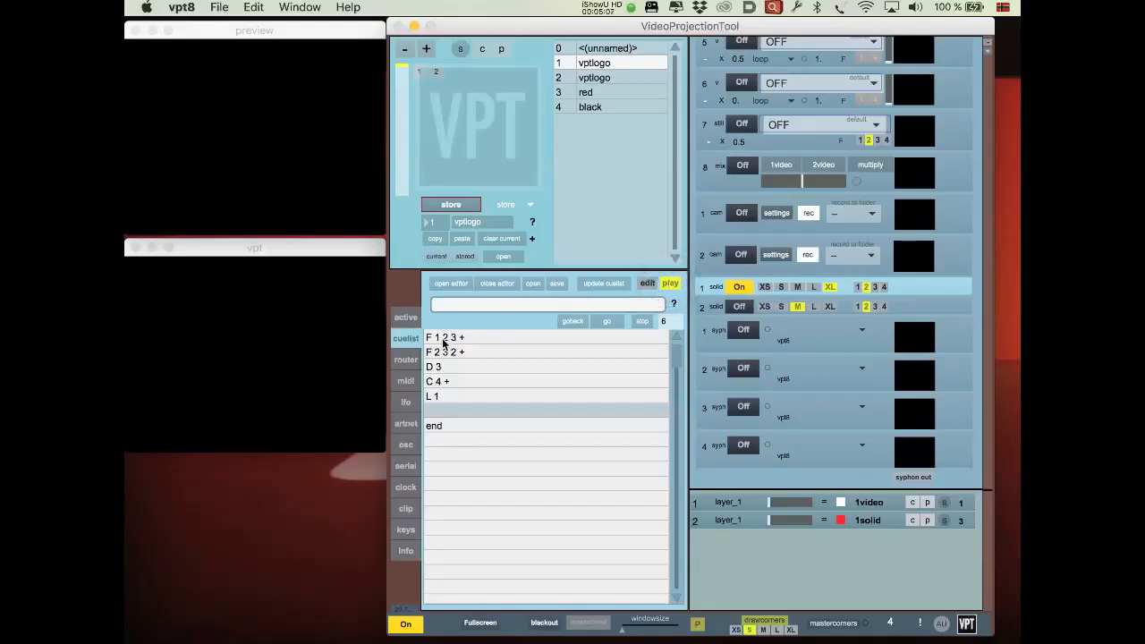
# Reopen the cuelist text in edit mode and insert the fade cue F 4 1 3 + between C 4 + and L 1
pyautogui.click(649, 283)
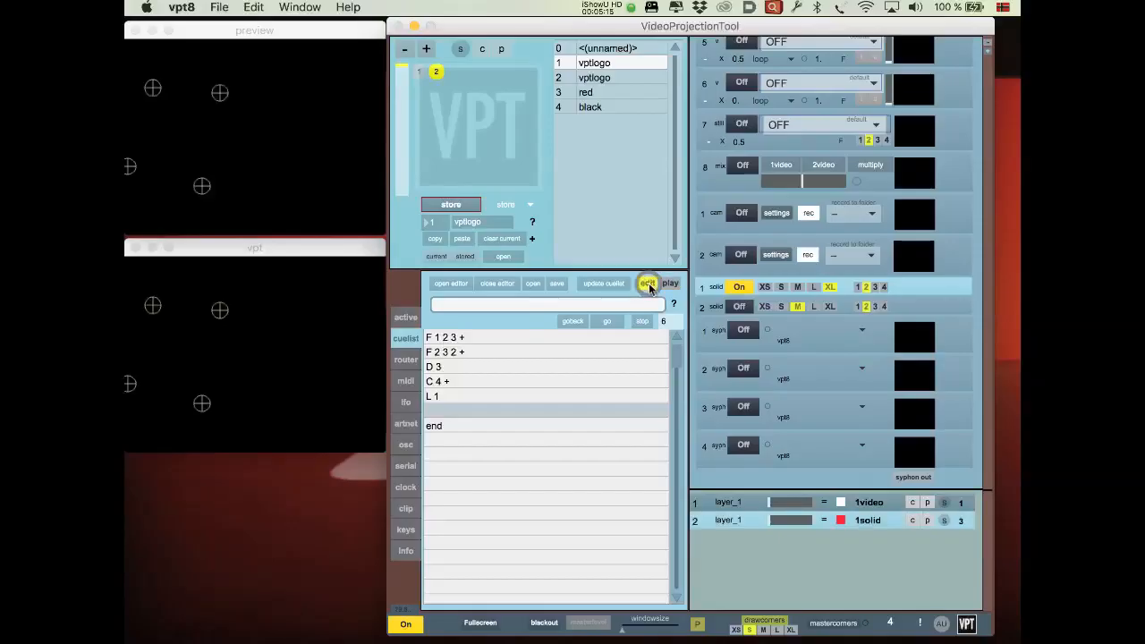
pyautogui.click(448, 285)
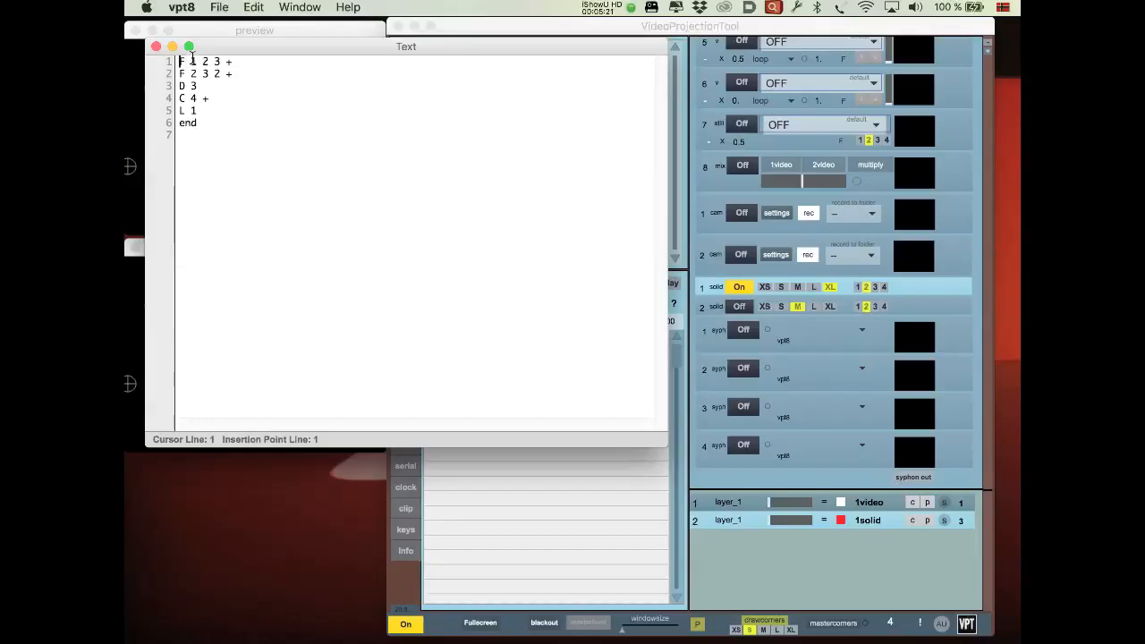
pyautogui.click(224, 99)
pyautogui.press('Return')
pyautogui.write('F 4 1 ')
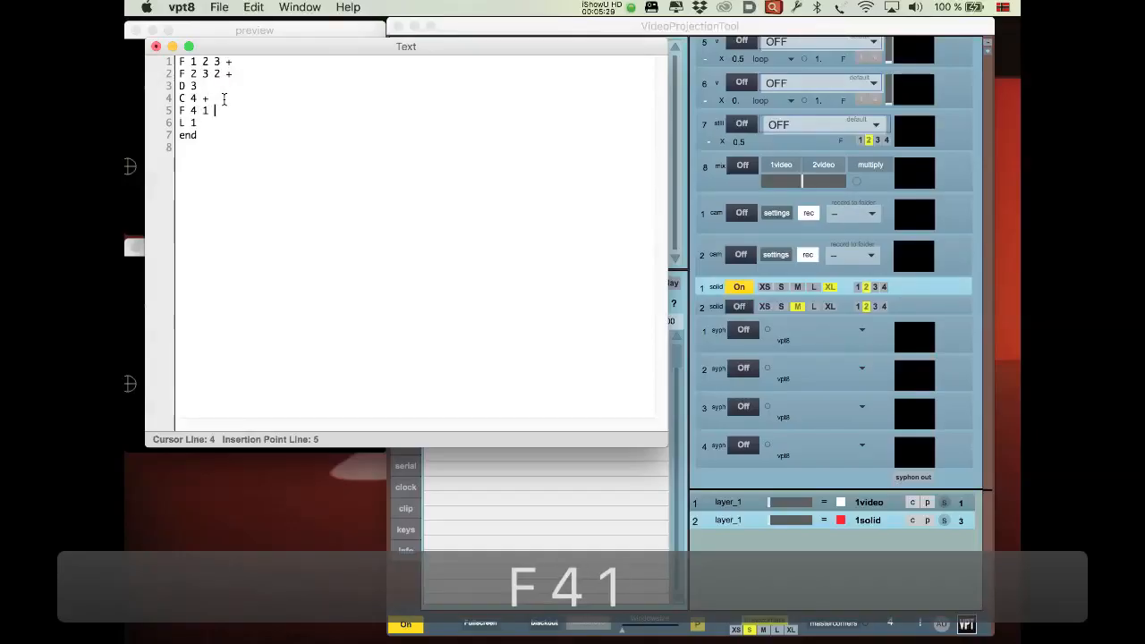
pyautogui.write('3')
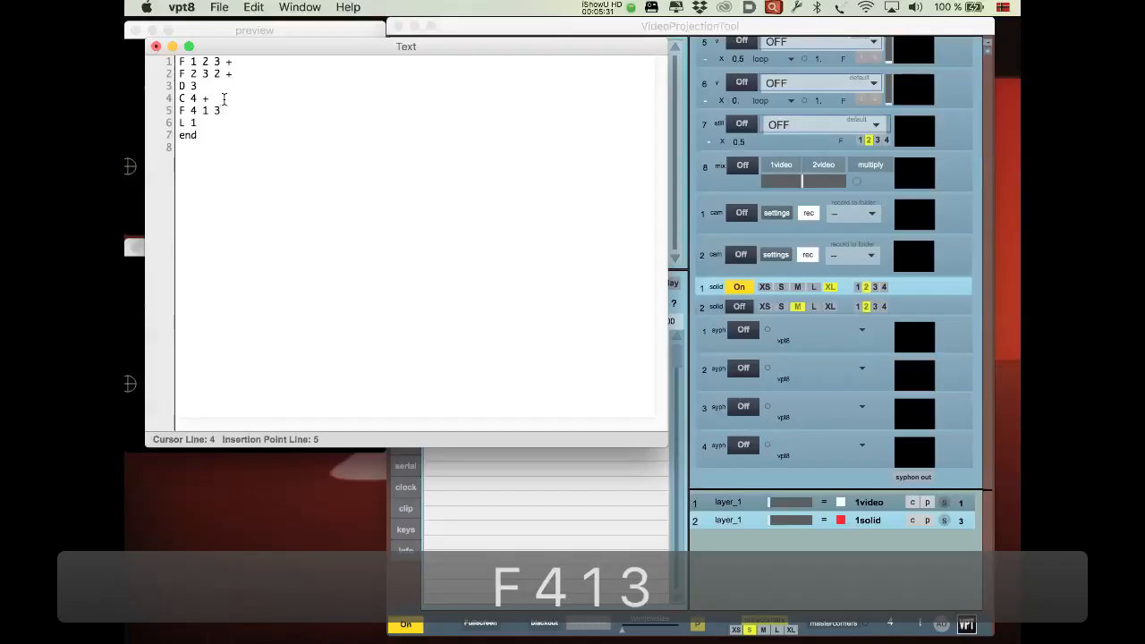
pyautogui.write(' +')
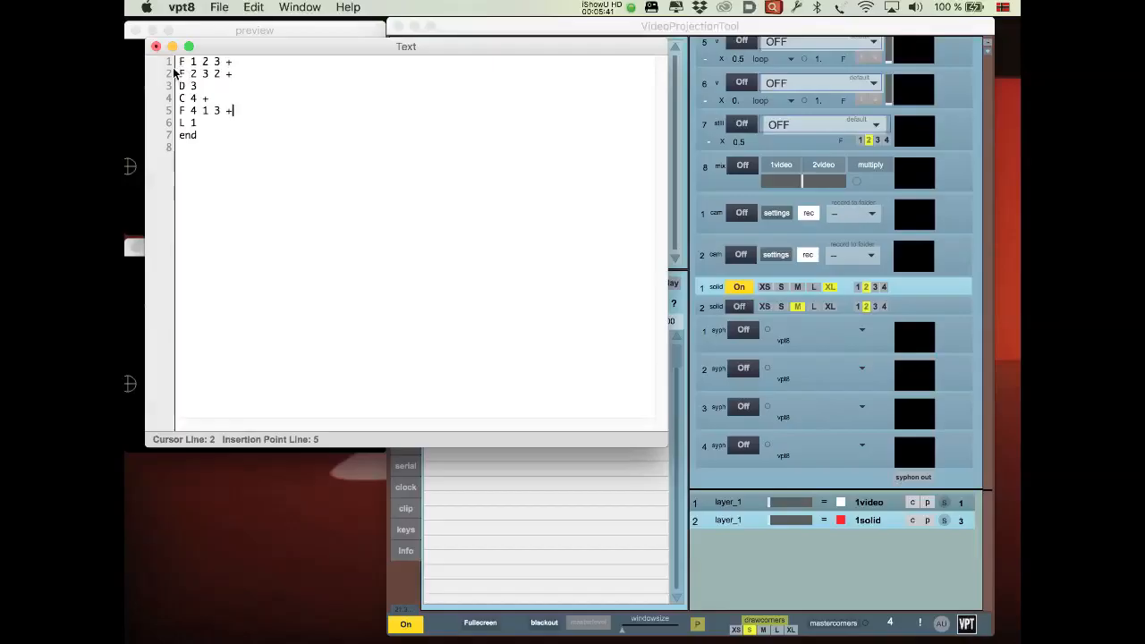
# Close the editor, update the cuelist with the new fade cue, play it in play mode and stop playback
pyautogui.click(155, 45)
pyautogui.click(601, 283)
pyautogui.click(676, 284)
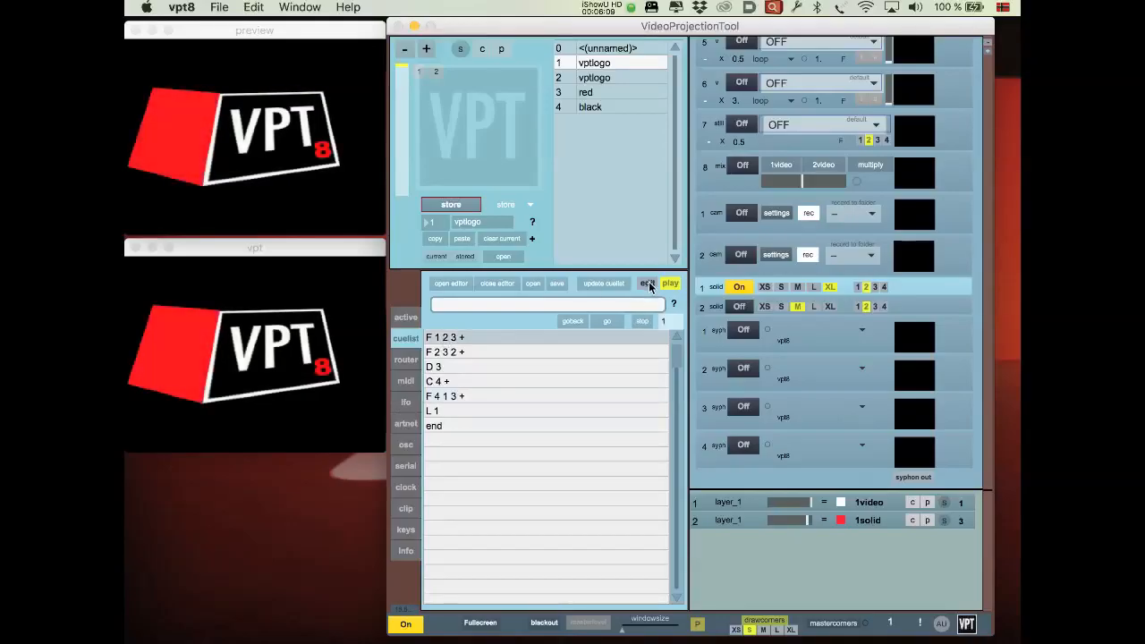
pyautogui.click(640, 321)
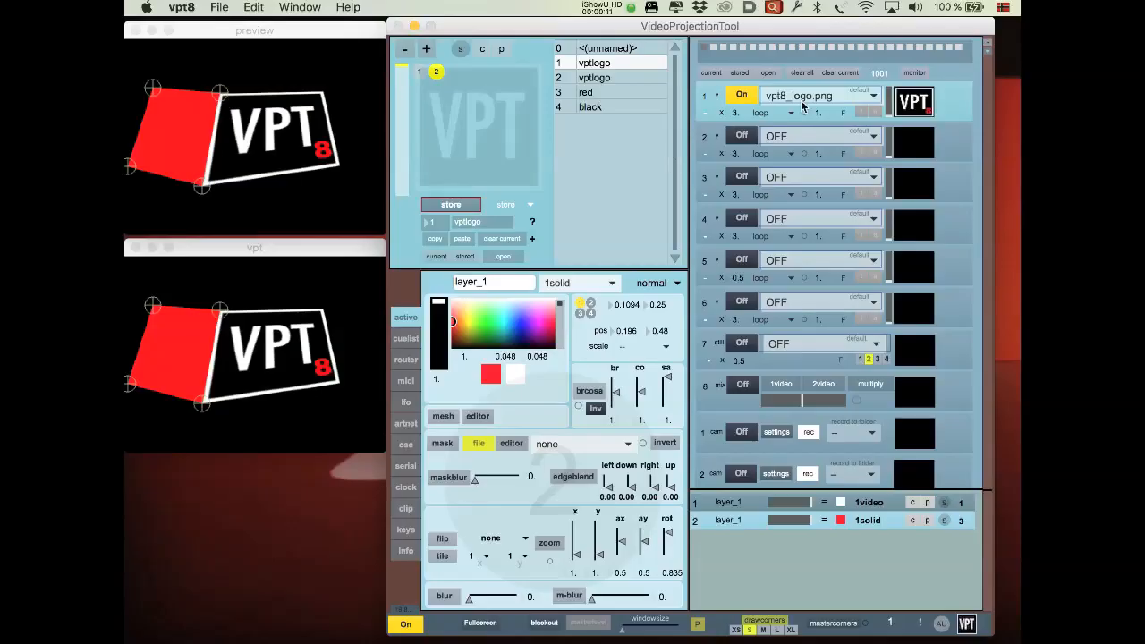
# Switch to Finder, open the emptyproject folder in vpt8 and expand its video folder to view the files
pyautogui.scroll(-5, 788, 226)
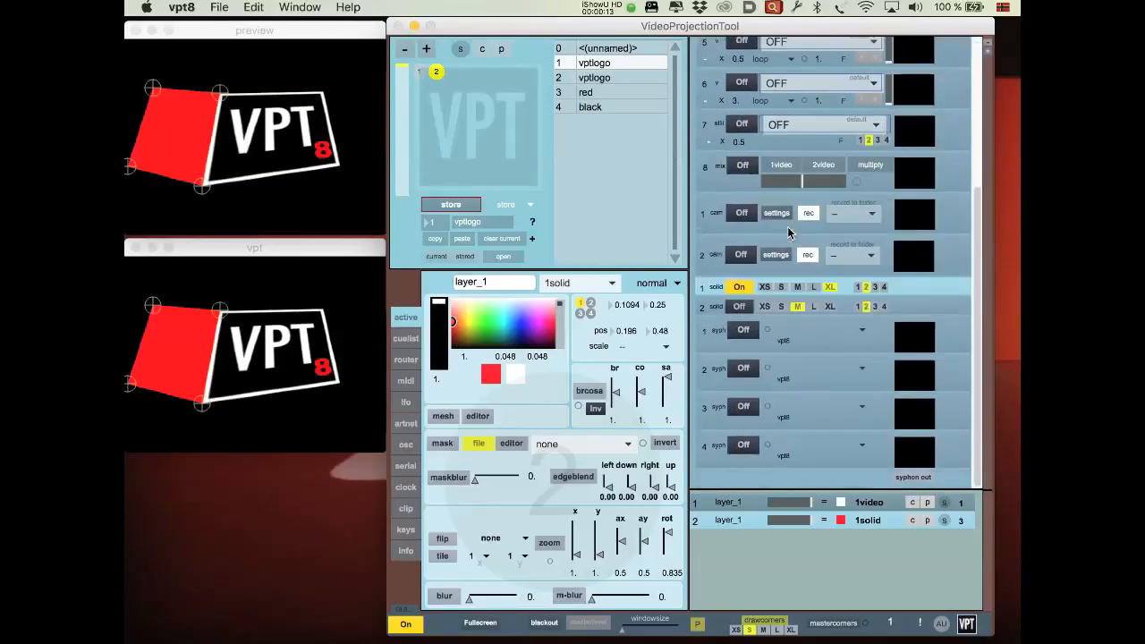
pyautogui.scroll(5, 787, 226)
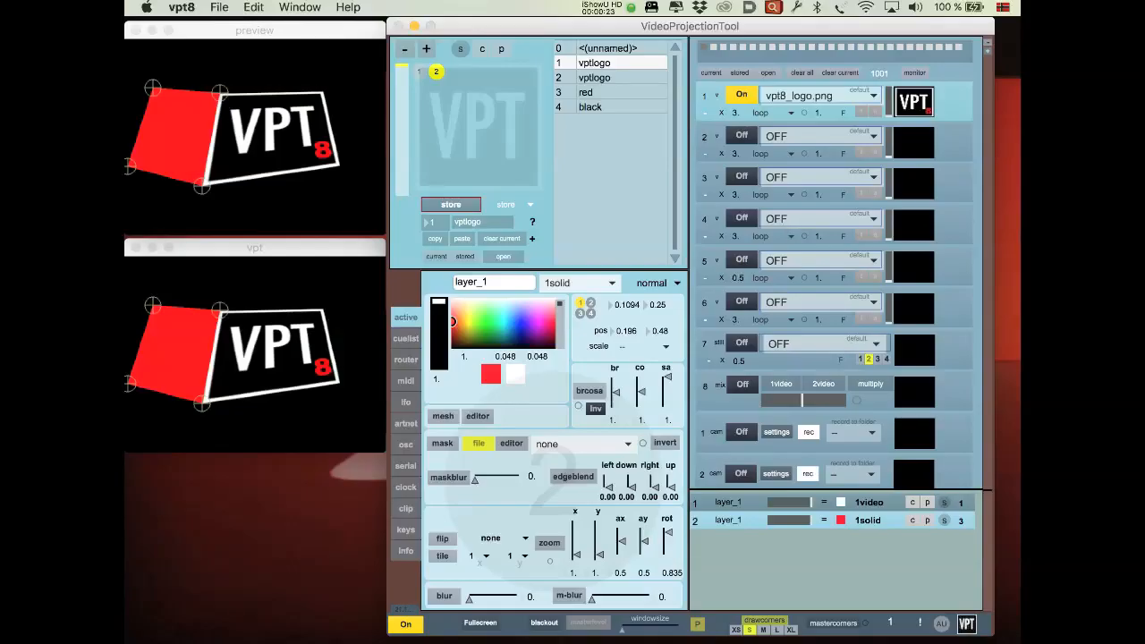
pyautogui.press('super+Tab')
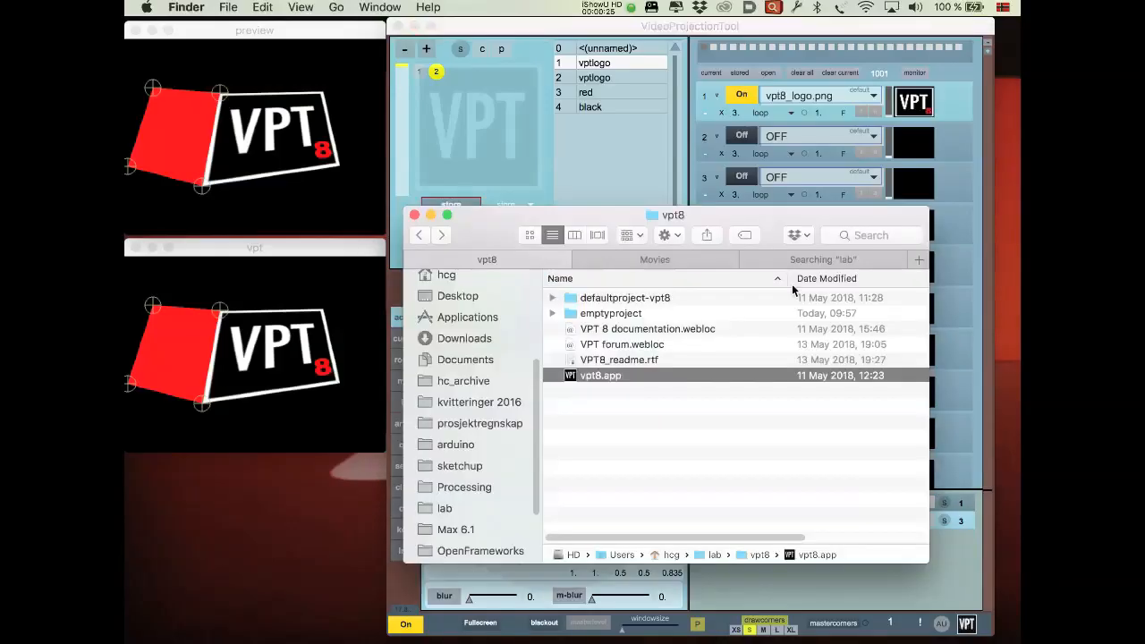
pyautogui.moveTo(520, 216); pyautogui.dragTo(488, 265)
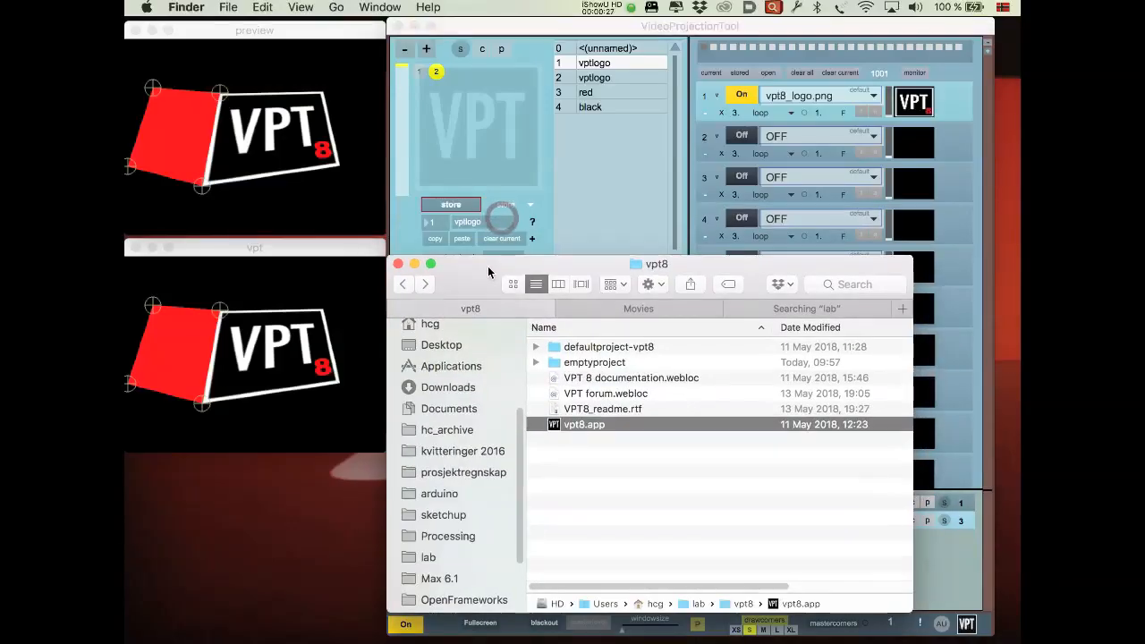
pyautogui.click(596, 365)
pyautogui.doubleClick(596, 363)
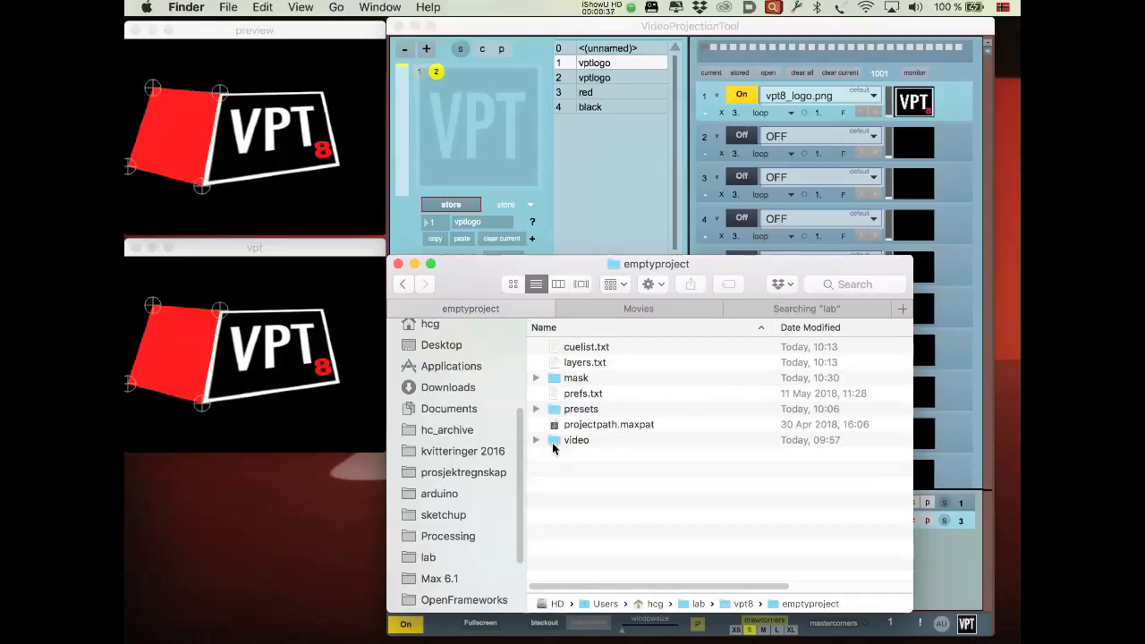
pyautogui.click(536, 441)
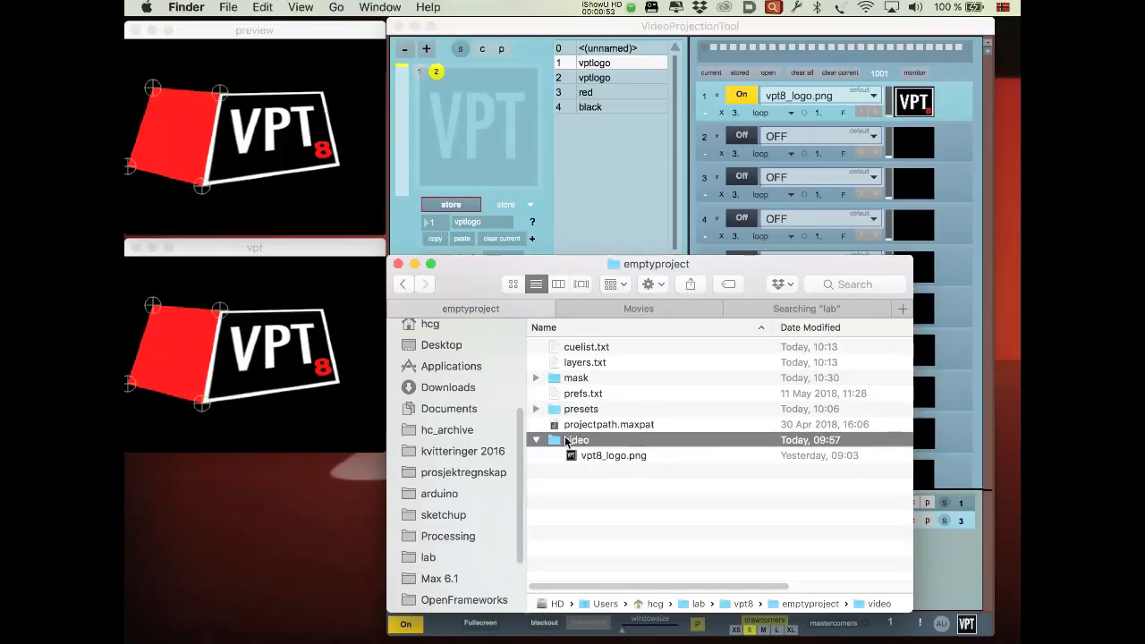
# Return to the vpt8 folder and open the defaultproject-vpt8 folder
pyautogui.click(400, 283)
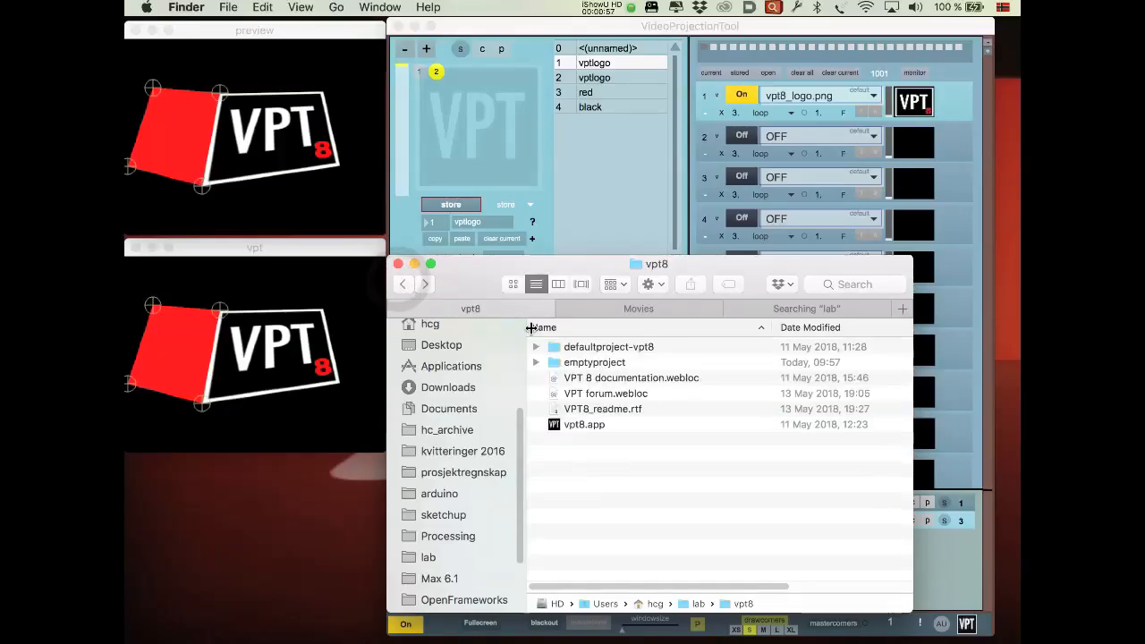
pyautogui.doubleClick(612, 351)
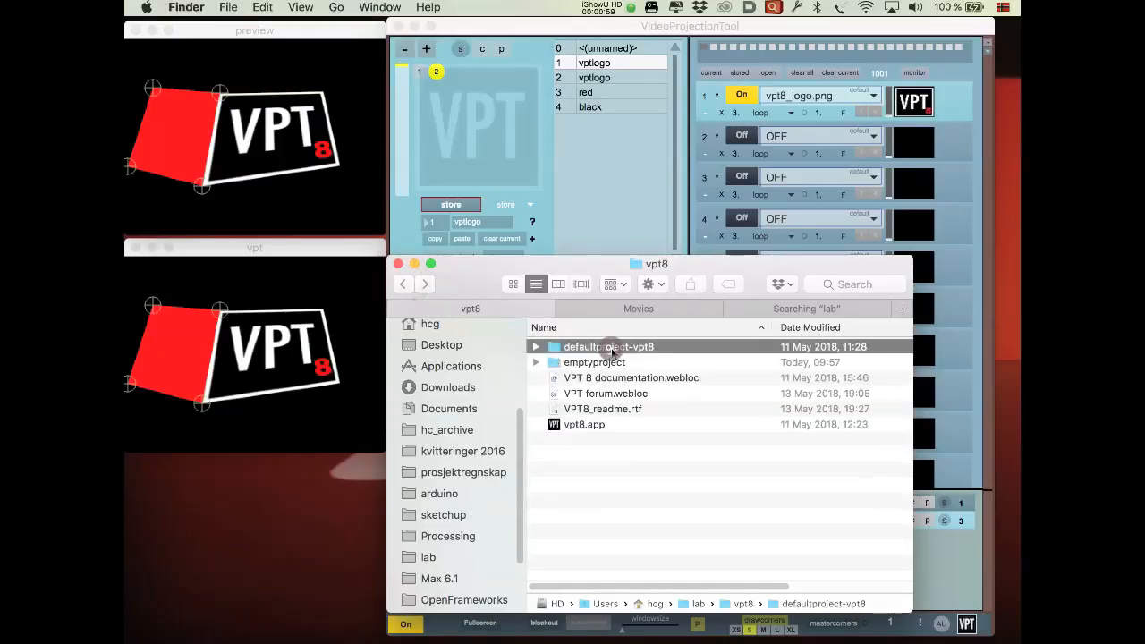
# Copy maja.mov from the video folder of defaultproject-vpt8
pyautogui.doubleClick(581, 437)
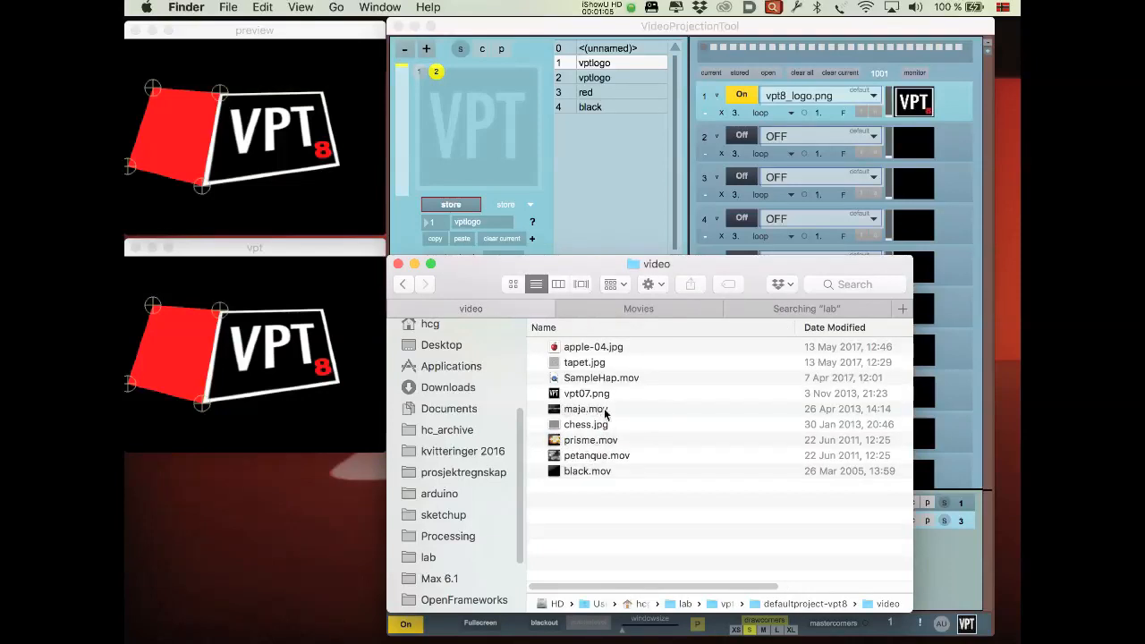
pyautogui.click(595, 409)
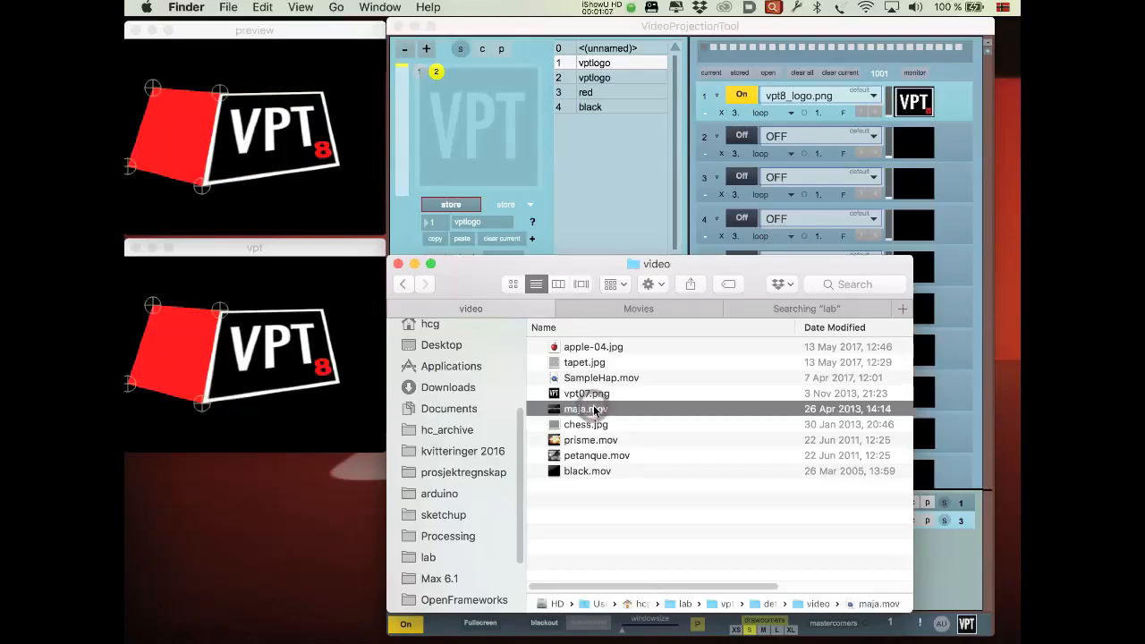
pyautogui.press('super+c')
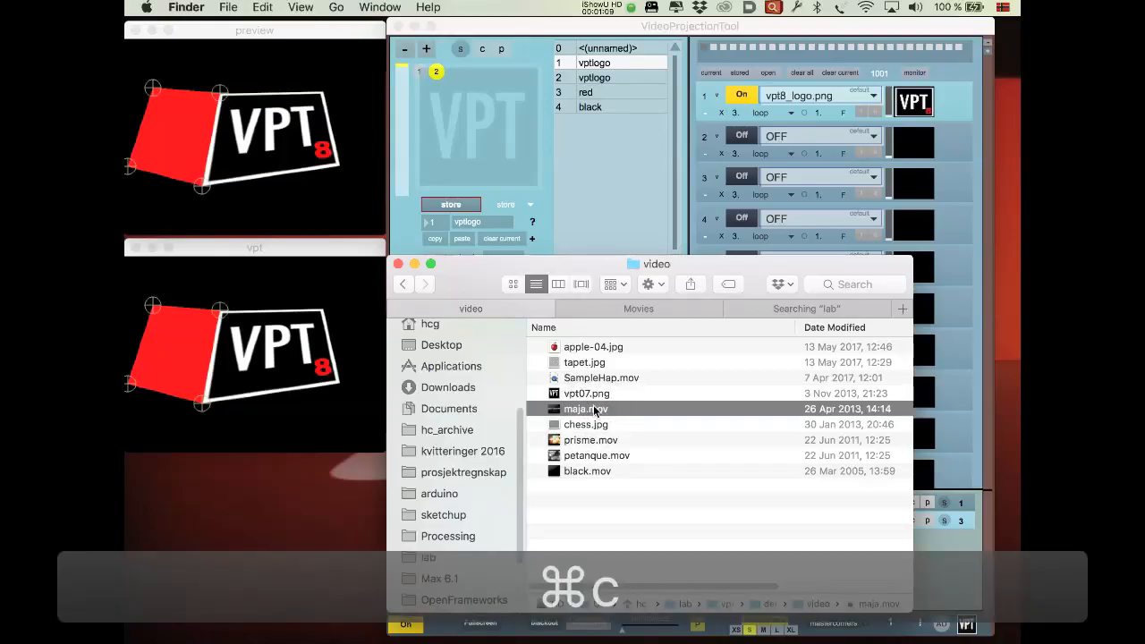
# Paste the copied movie into the video folder of emptyproject
pyautogui.click(405, 290)
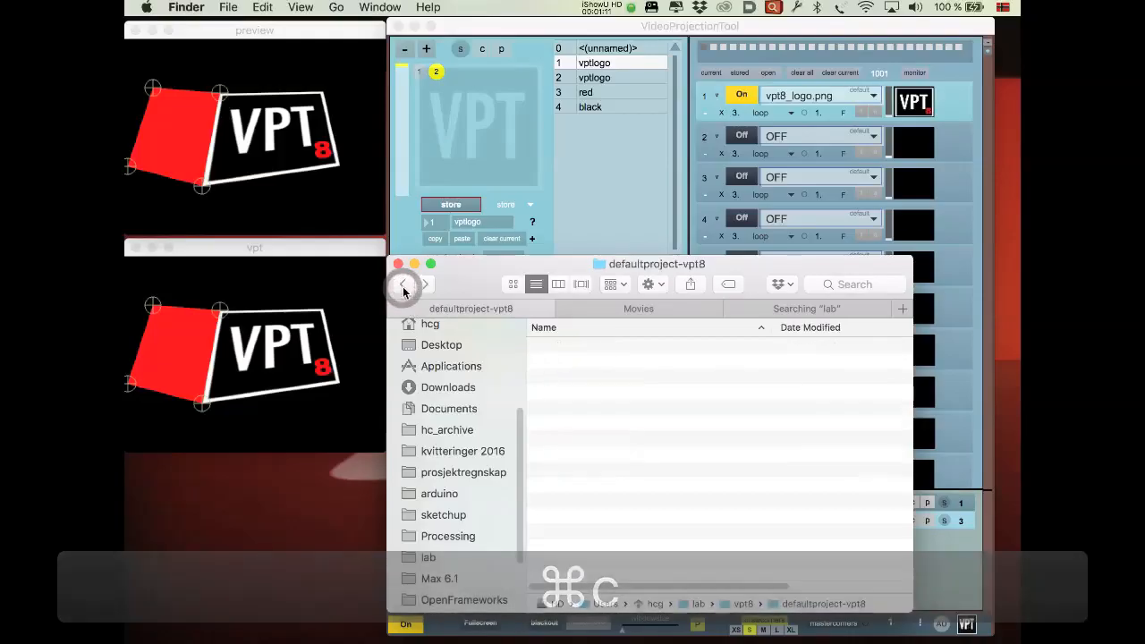
pyautogui.click(405, 286)
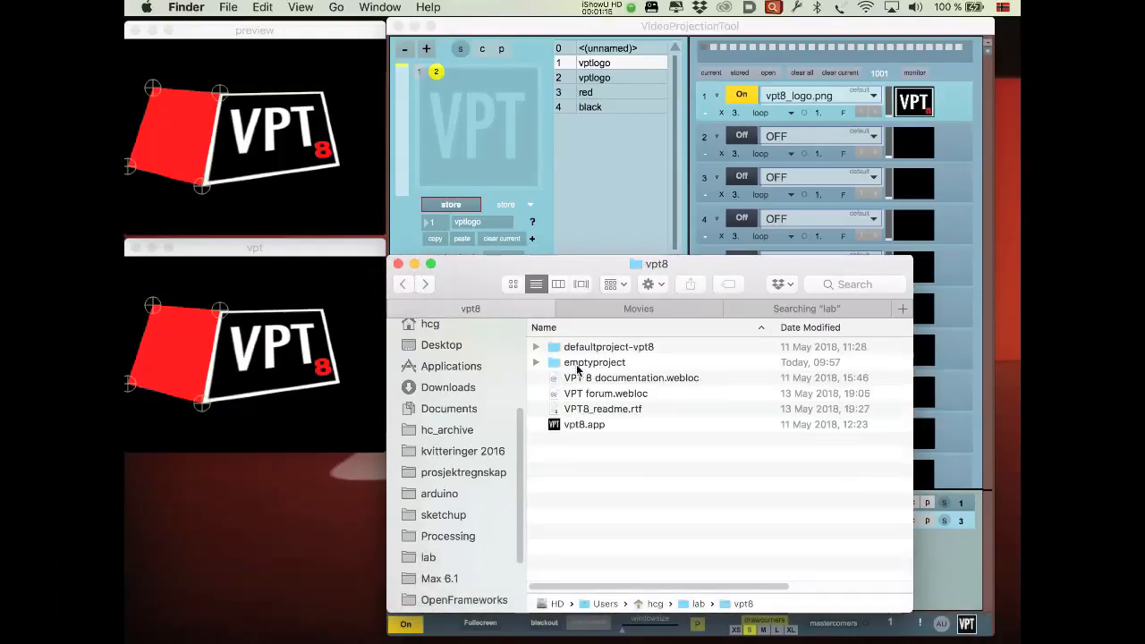
pyautogui.click(577, 364)
pyautogui.doubleClick(577, 363)
pyautogui.click(536, 440)
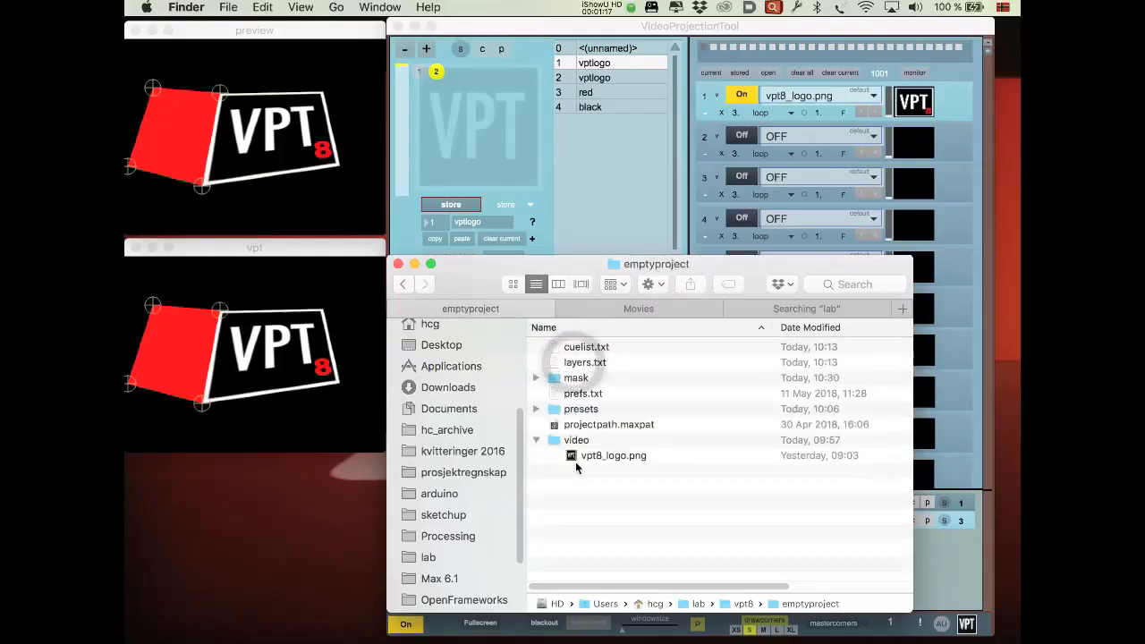
pyautogui.click(576, 440)
pyautogui.doubleClick(576, 439)
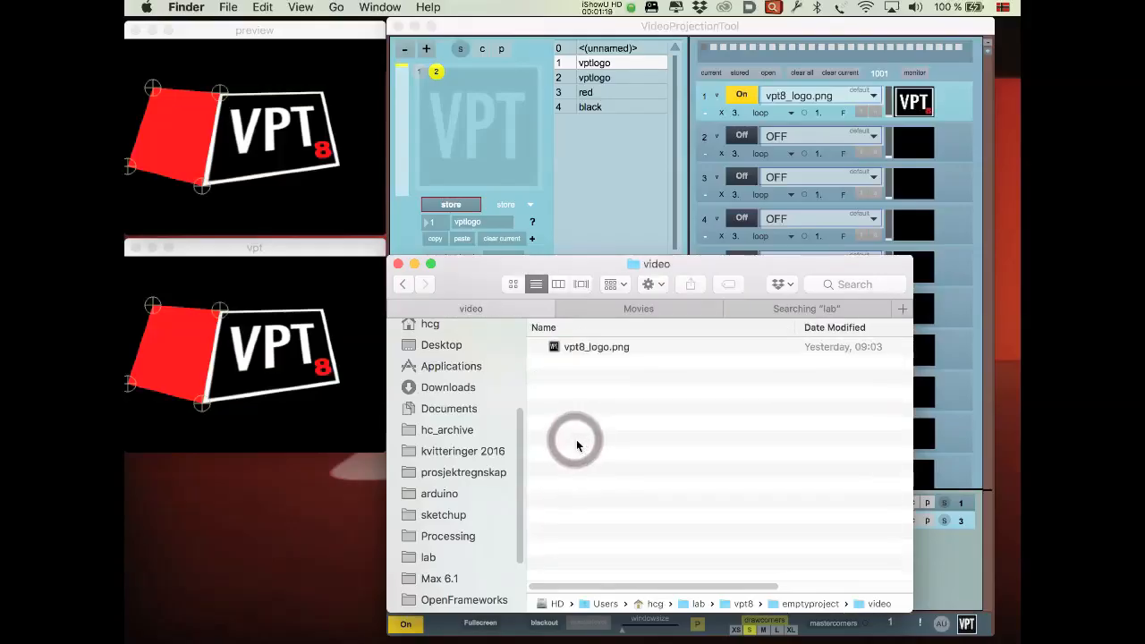
pyautogui.press('super+v')
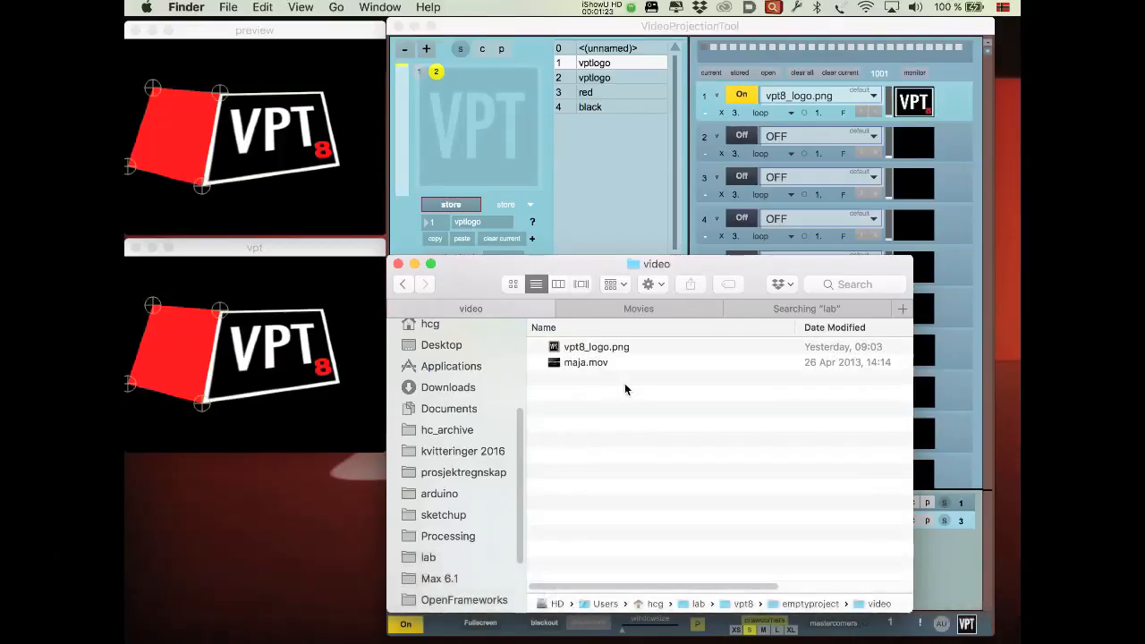
# Preview maja.mov in the emptyproject video folder and return to the project folder
pyautogui.click(598, 363)
pyautogui.press('space')
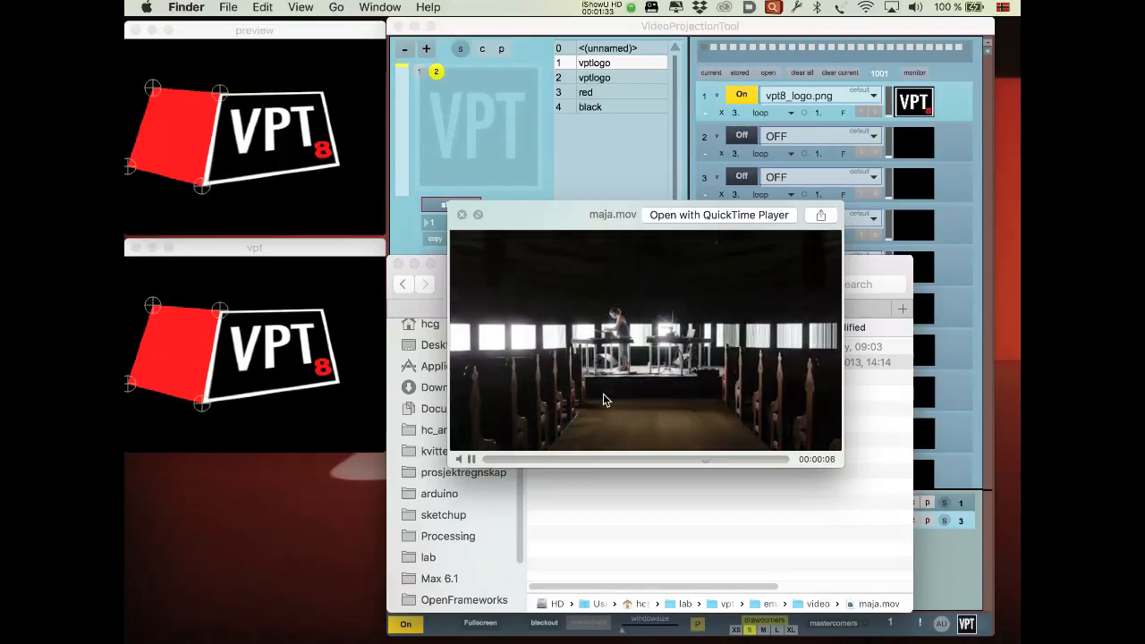
pyautogui.press('space')
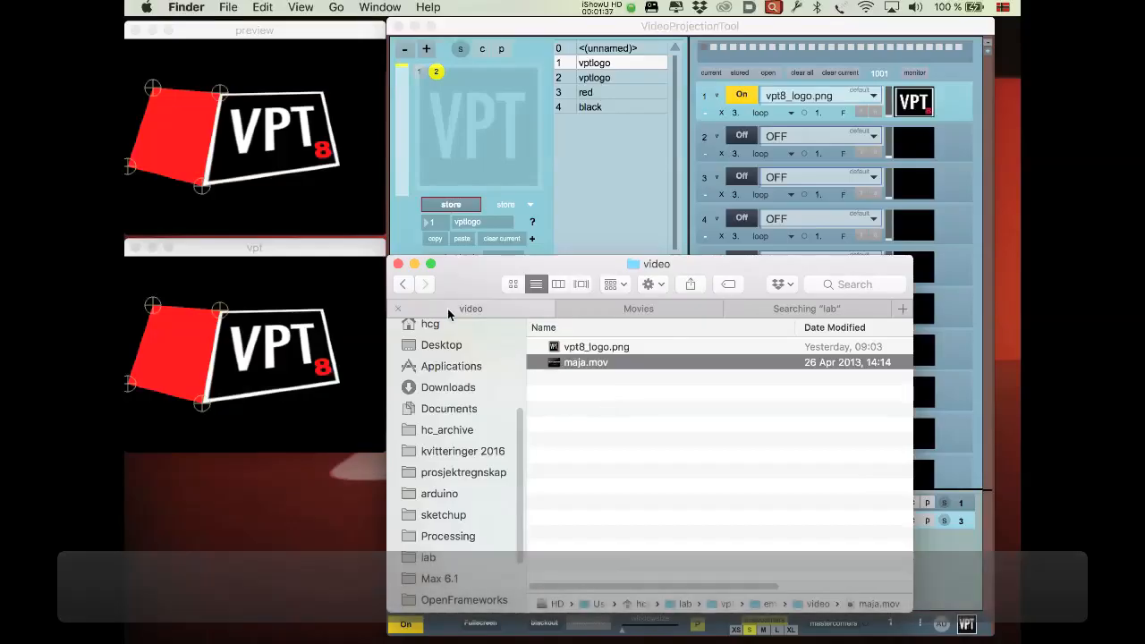
pyautogui.click(402, 284)
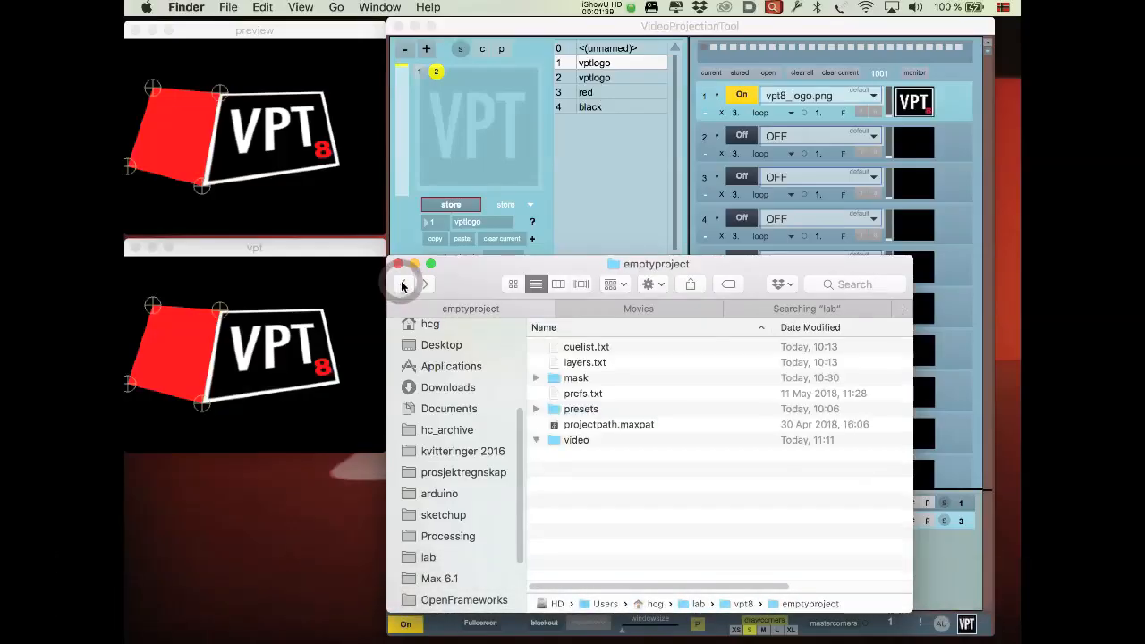
# Switch to VPT, load maja.mov from the refreshed file list into video source 1, and turn down its volume
pyautogui.click(590, 36)
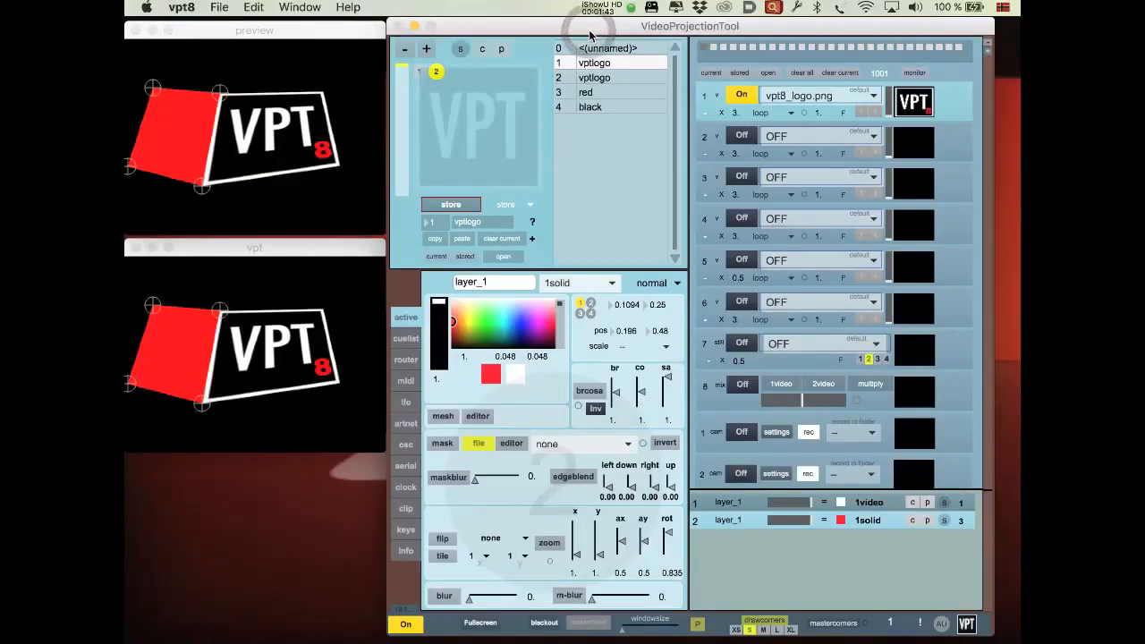
pyautogui.click(812, 96)
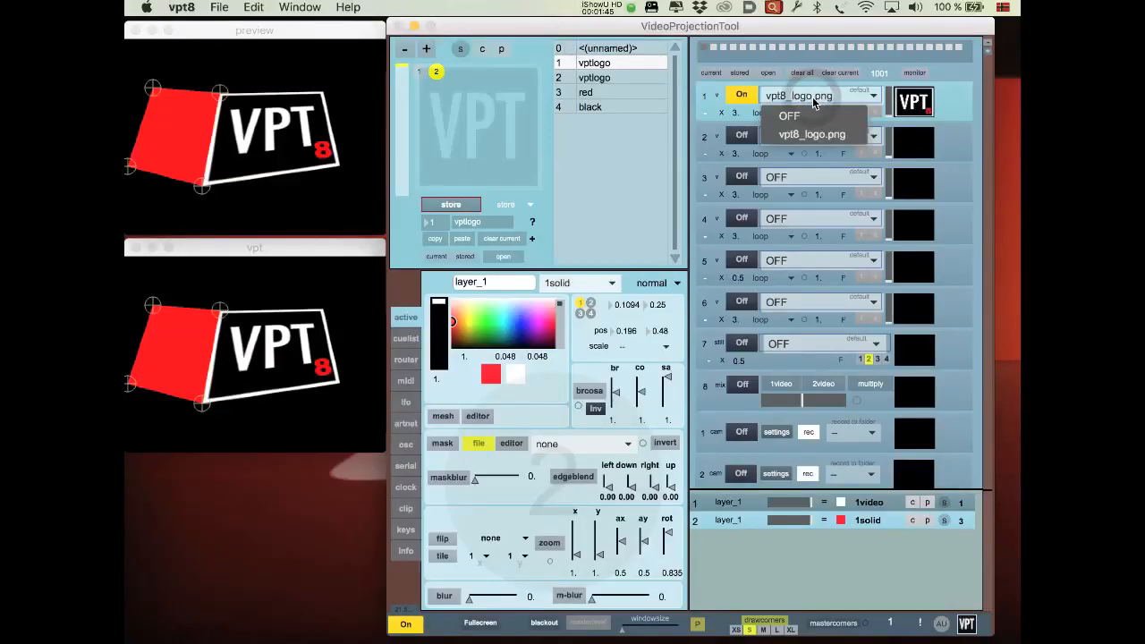
pyautogui.click(956, 83)
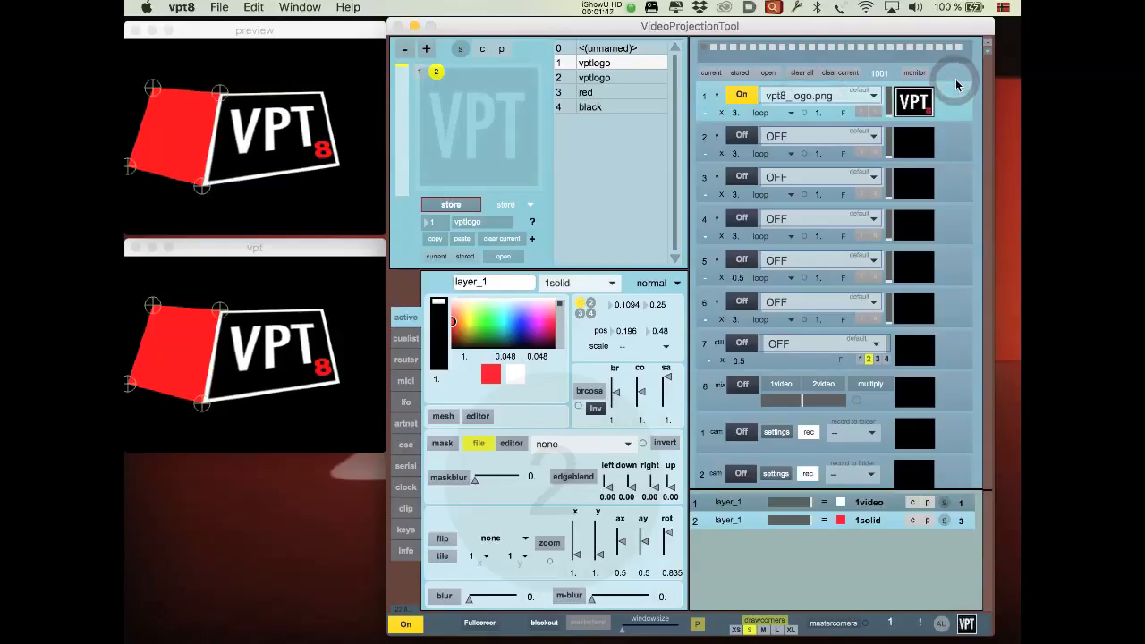
pyautogui.click(705, 101)
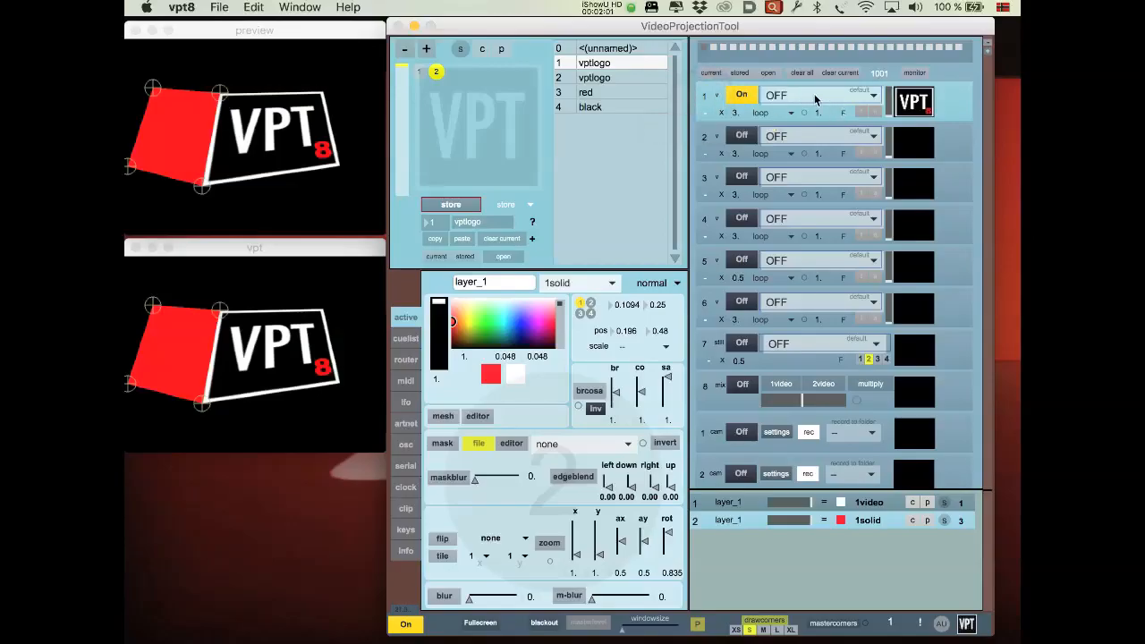
pyautogui.click(815, 101)
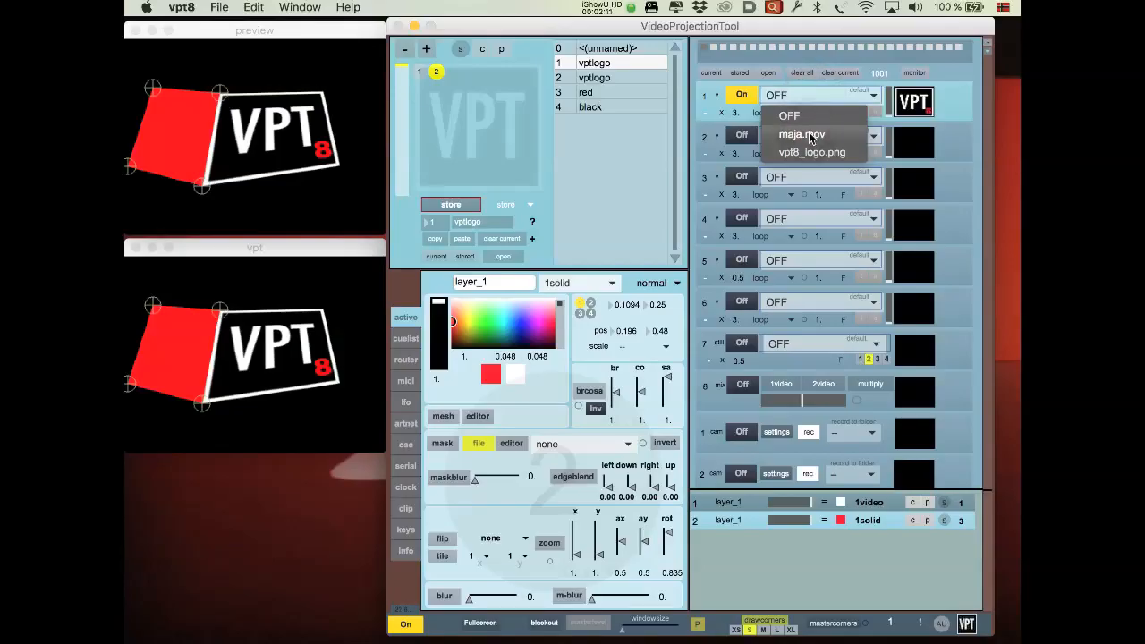
pyautogui.click(811, 138)
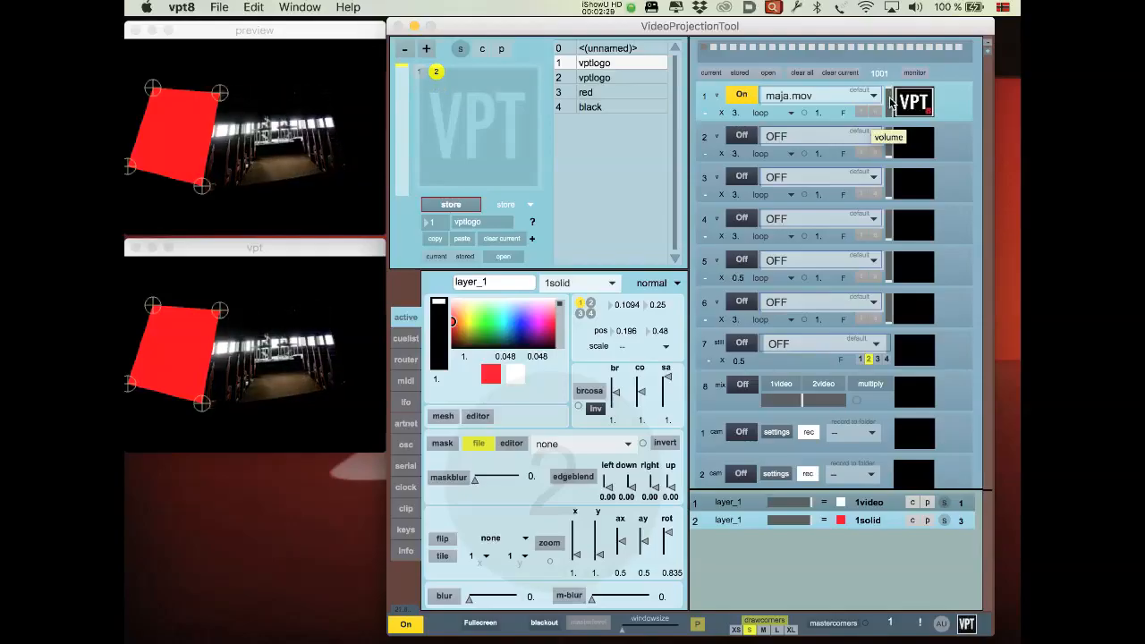
pyautogui.moveTo(889, 96); pyautogui.dragTo(889, 105)
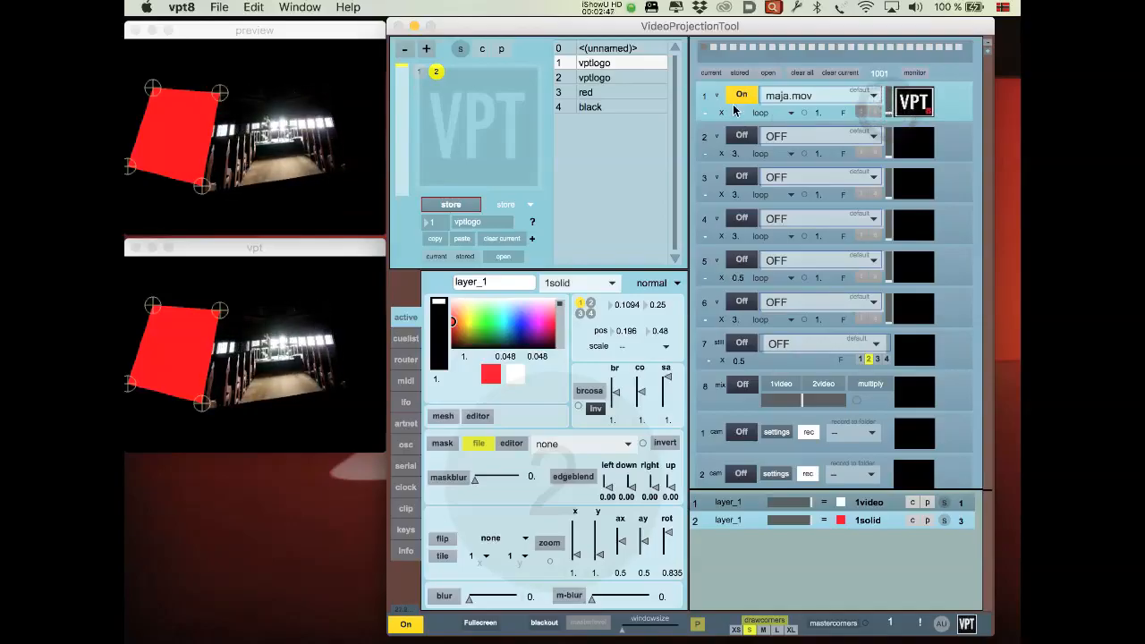
# Try the loop_off and pal playback modes on video source 1, reloading maja.mov to play it in pal mode
pyautogui.click(787, 113)
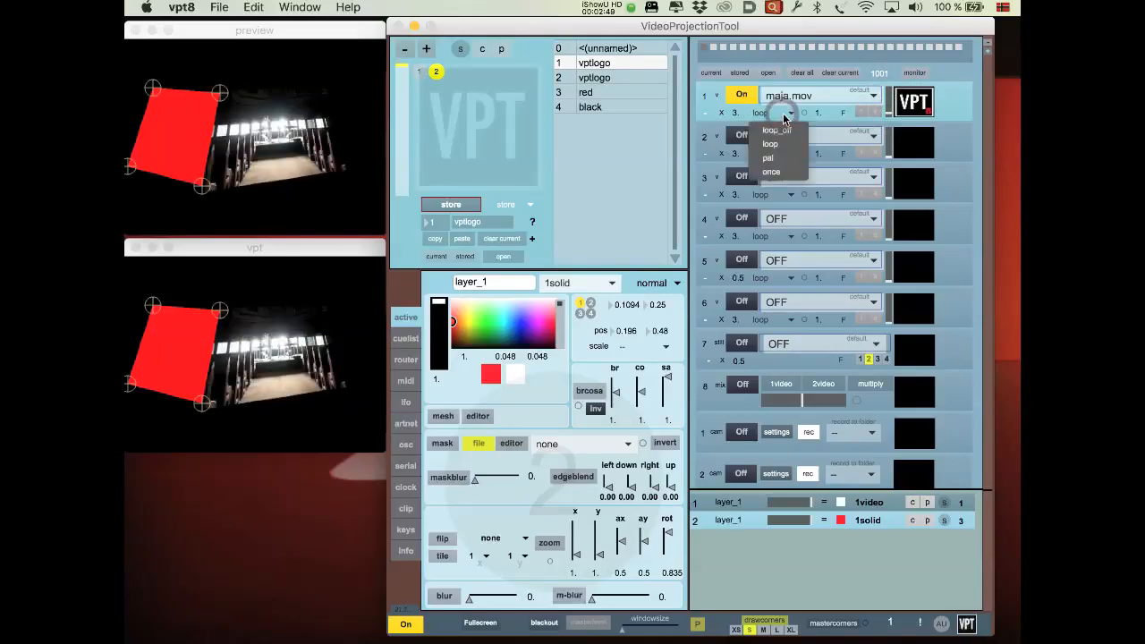
pyautogui.click(780, 136)
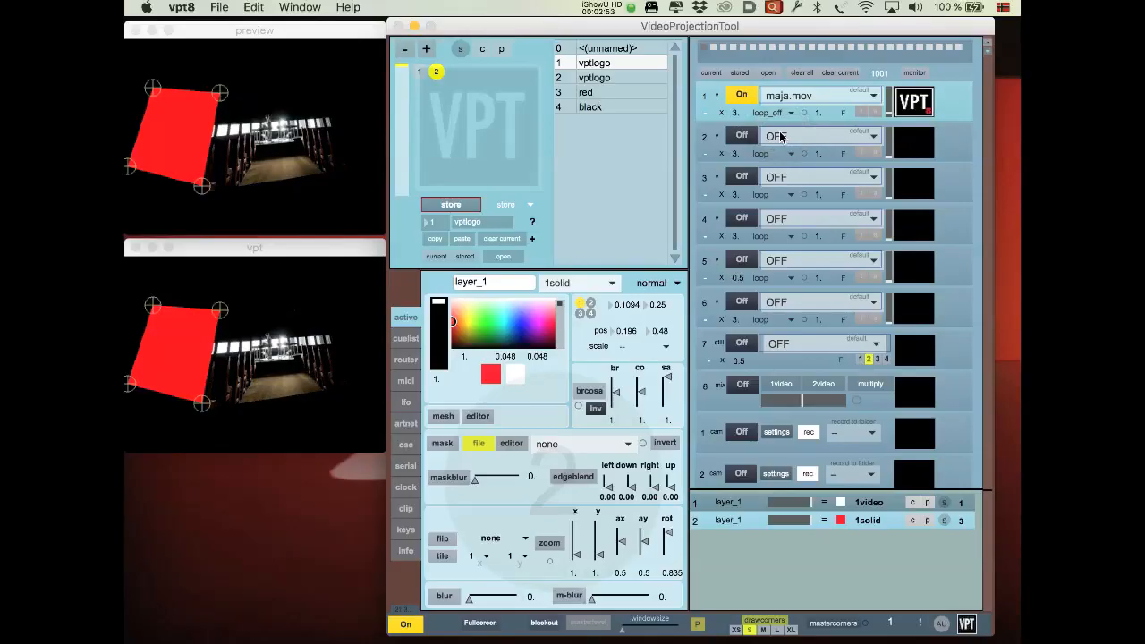
pyautogui.click(775, 112)
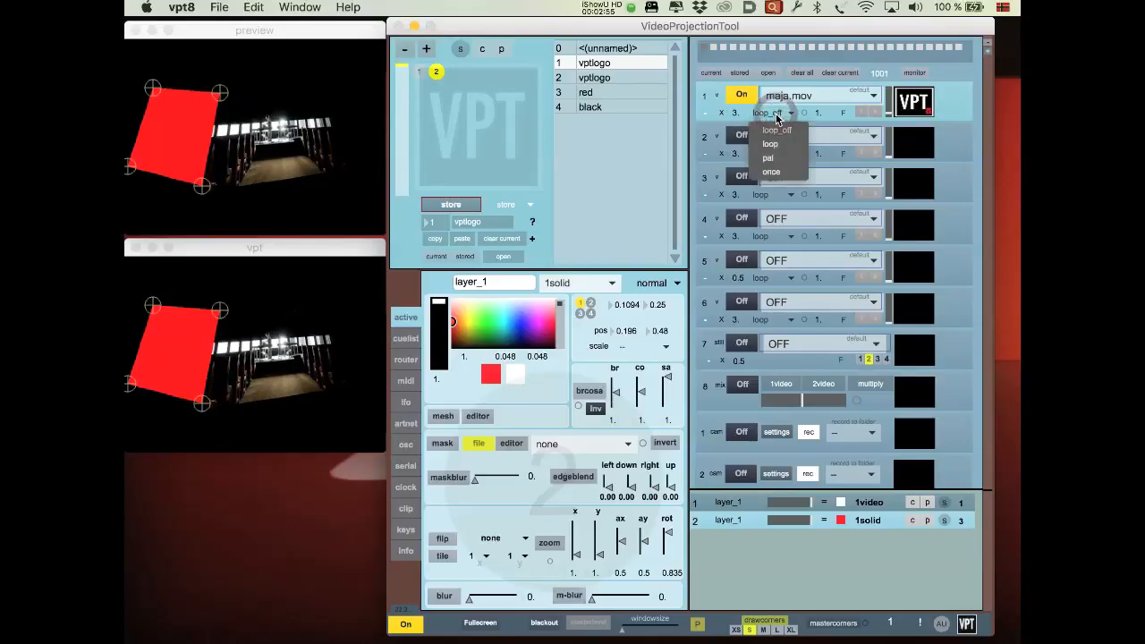
pyautogui.click(770, 158)
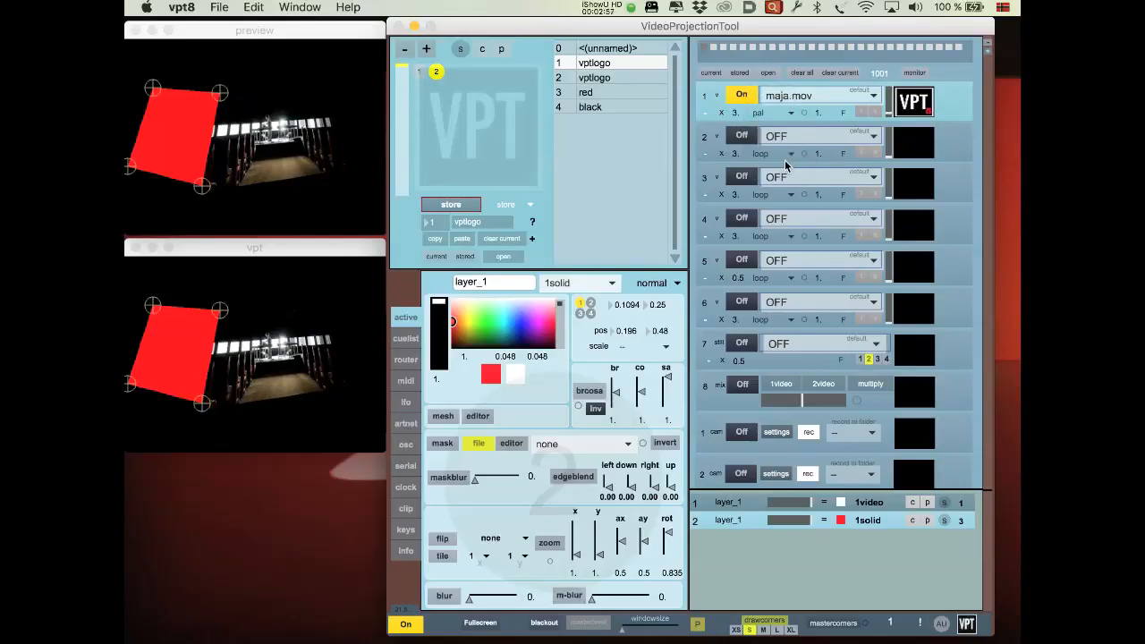
pyautogui.click(818, 99)
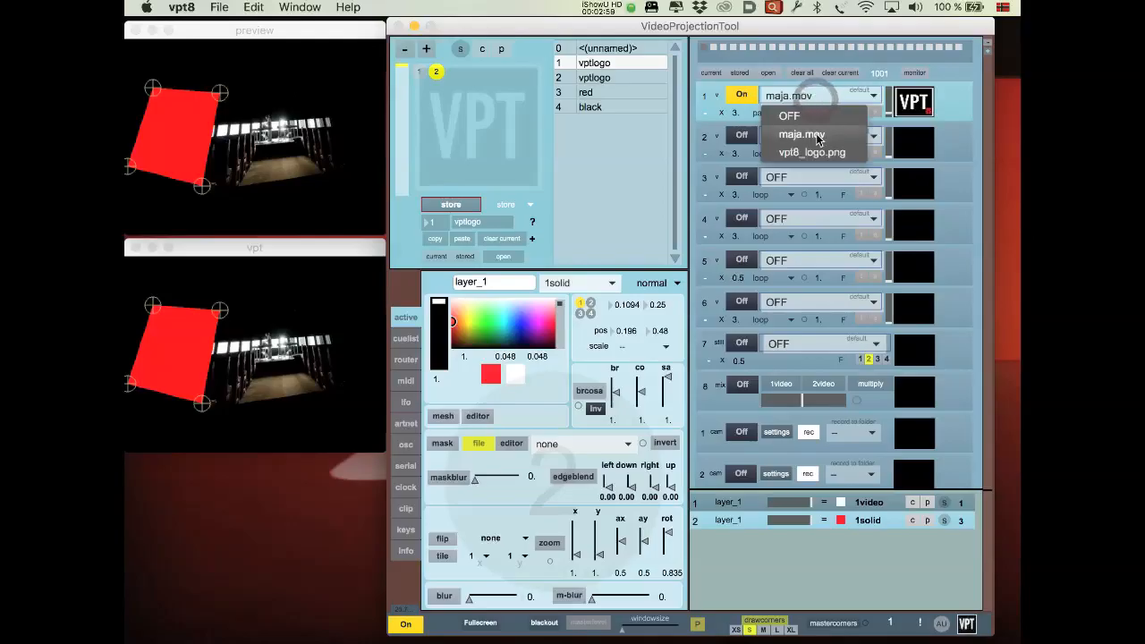
pyautogui.click(817, 137)
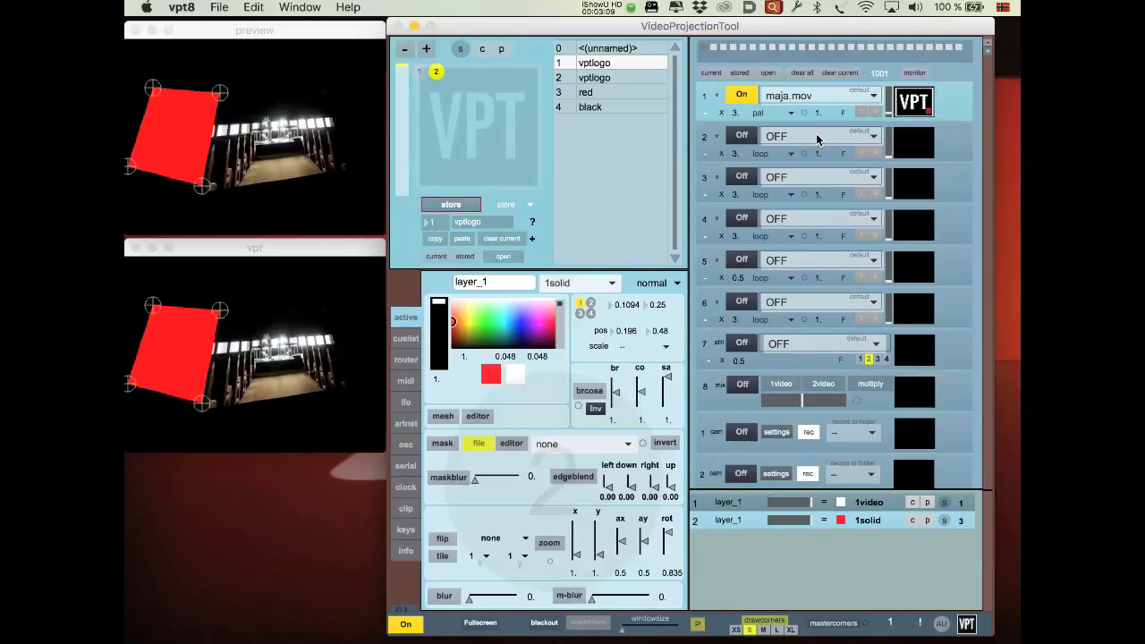
pyautogui.scroll(-2, 761, 106)
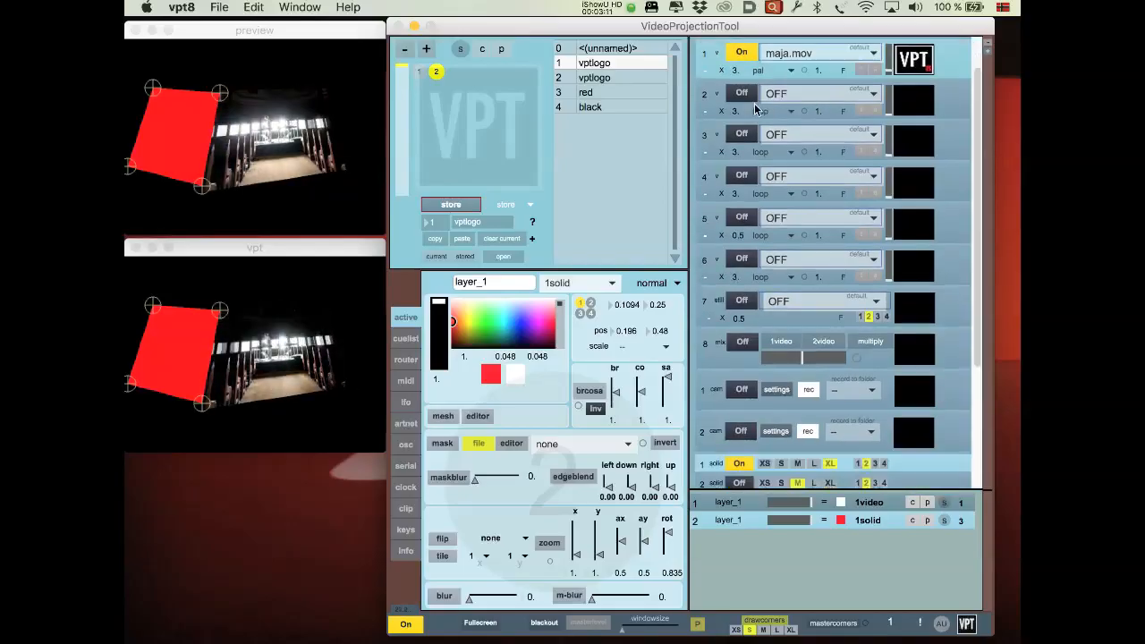
pyautogui.scroll(2, 780, 123)
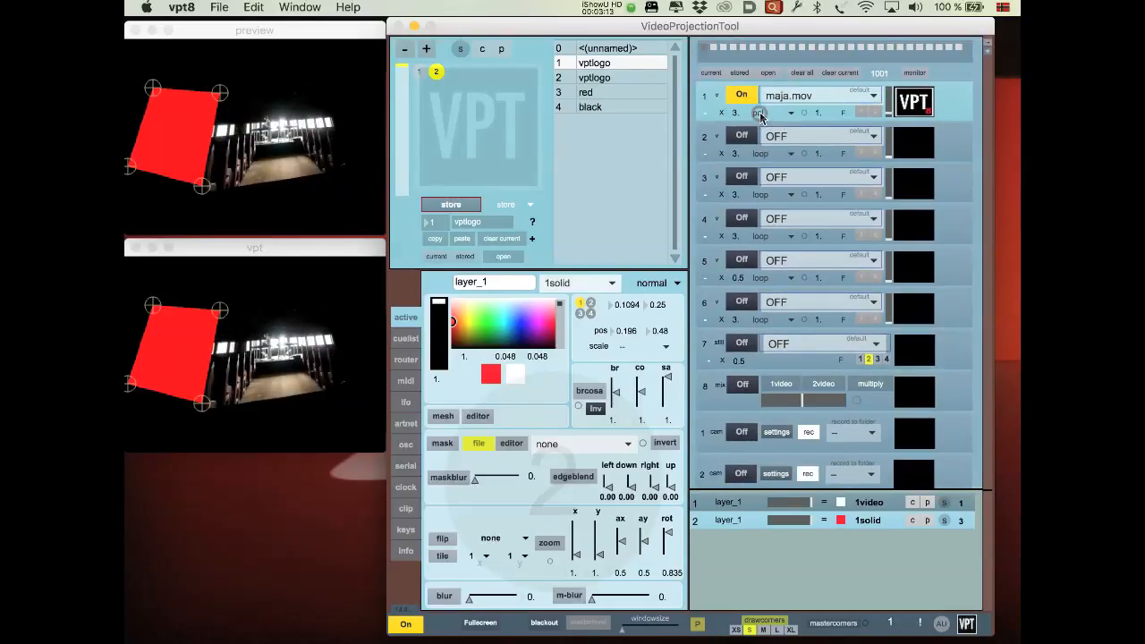
# Set video source 1 to loop playback with a playback speed of 0.5
pyautogui.click(757, 113)
pyautogui.click(768, 145)
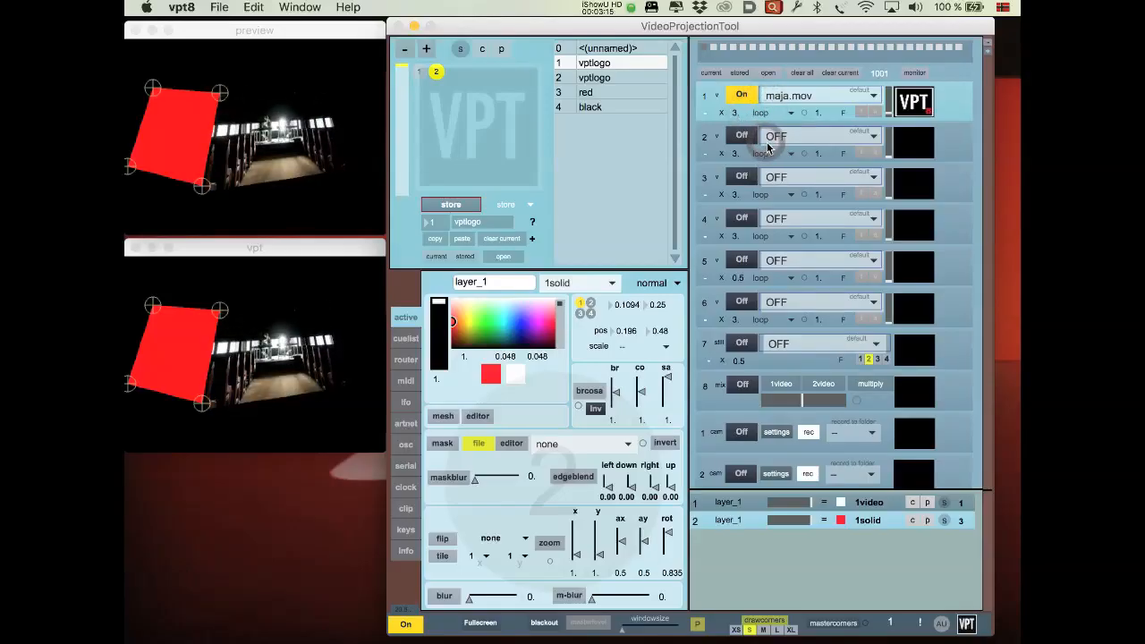
pyautogui.moveTo(827, 117)
pyautogui.mouseDown()
pyautogui.moveTo(827, 143)
pyautogui.moveTo(825, 122)
pyautogui.mouseUp()
pyautogui.click(825, 115)
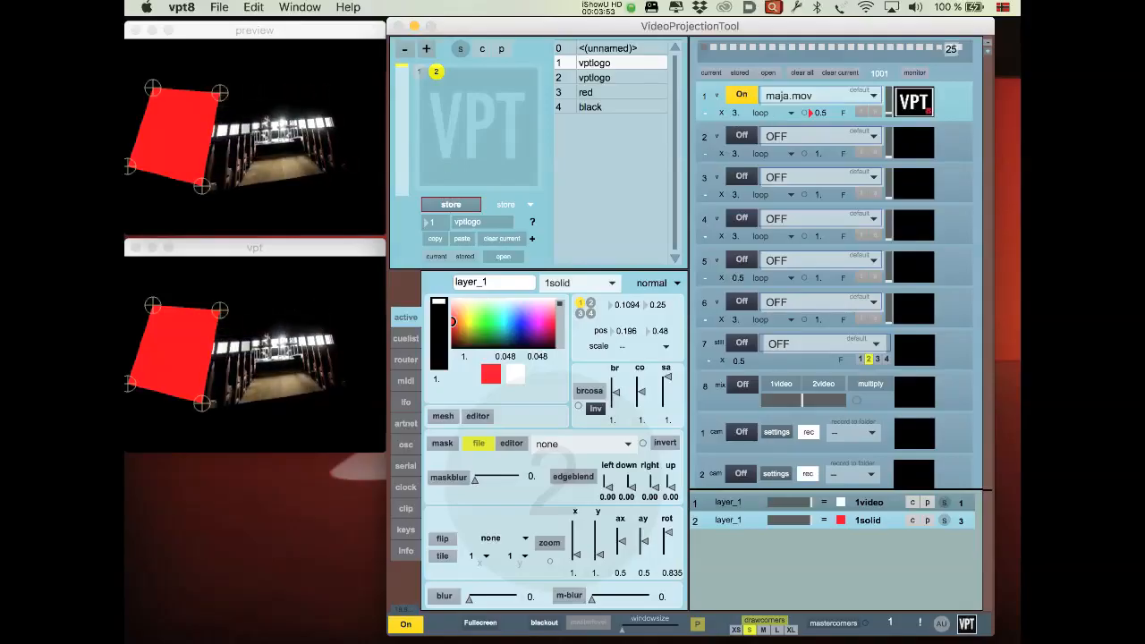
# Switch to Finder, assign the constructions folder from Movies to video source 2, and view the source's clip list in VPT
pyautogui.press('super+Tab')
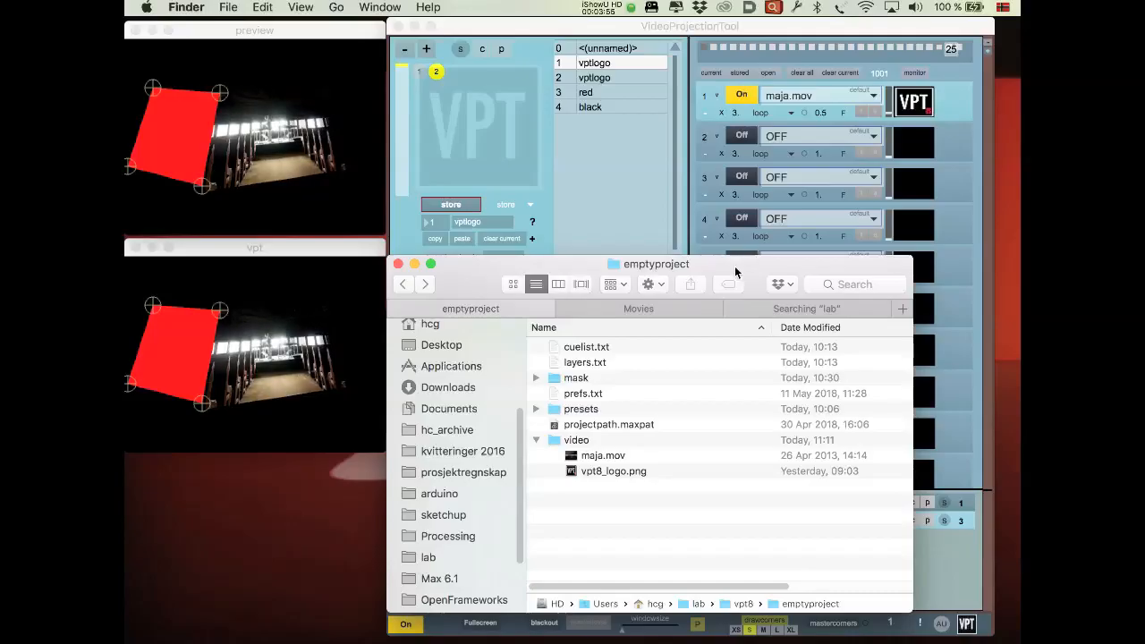
pyautogui.click(623, 315)
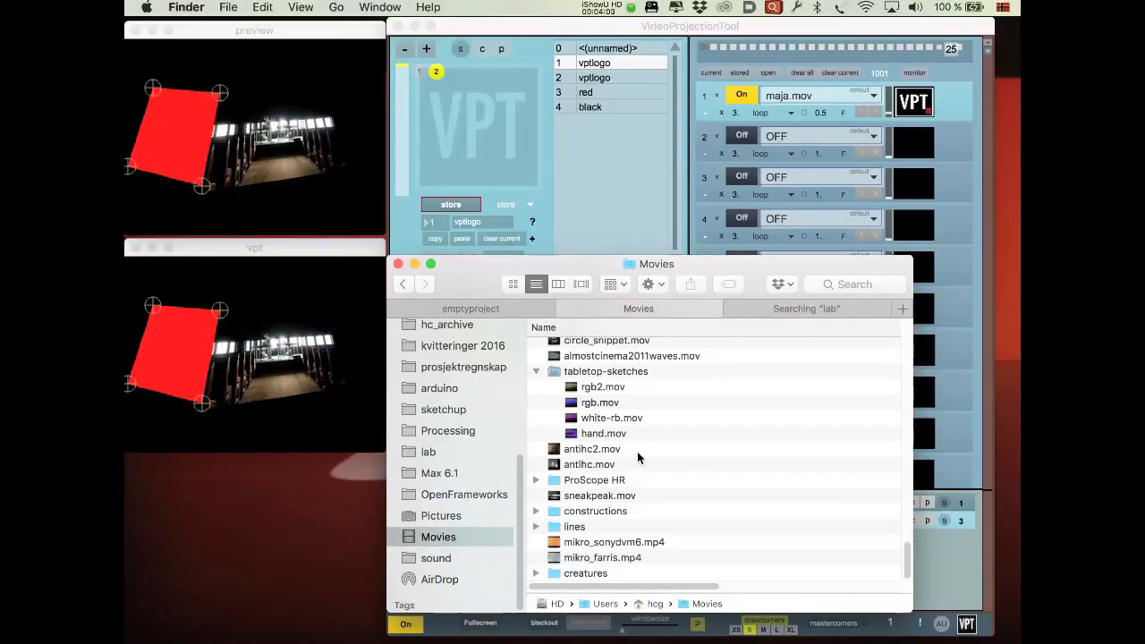
pyautogui.click(550, 512)
pyautogui.moveTo(550, 512)
pyautogui.mouseDown()
pyautogui.moveTo(540, 513)
pyautogui.moveTo(627, 411)
pyautogui.moveTo(743, 168)
pyautogui.moveTo(774, 136)
pyautogui.mouseUp()
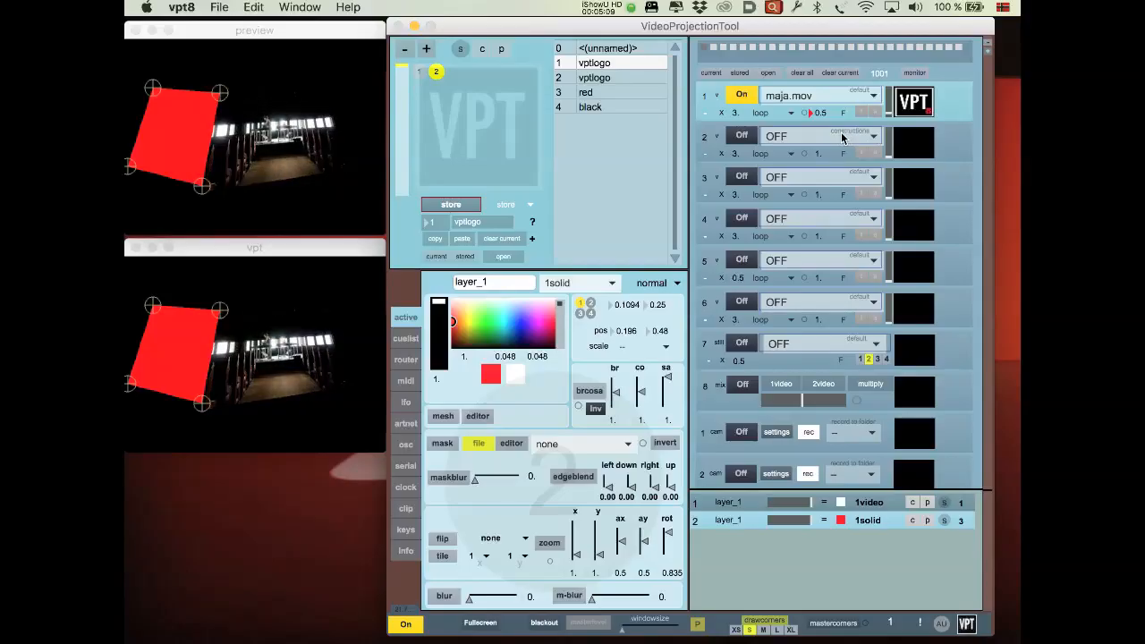
pyautogui.click(873, 139)
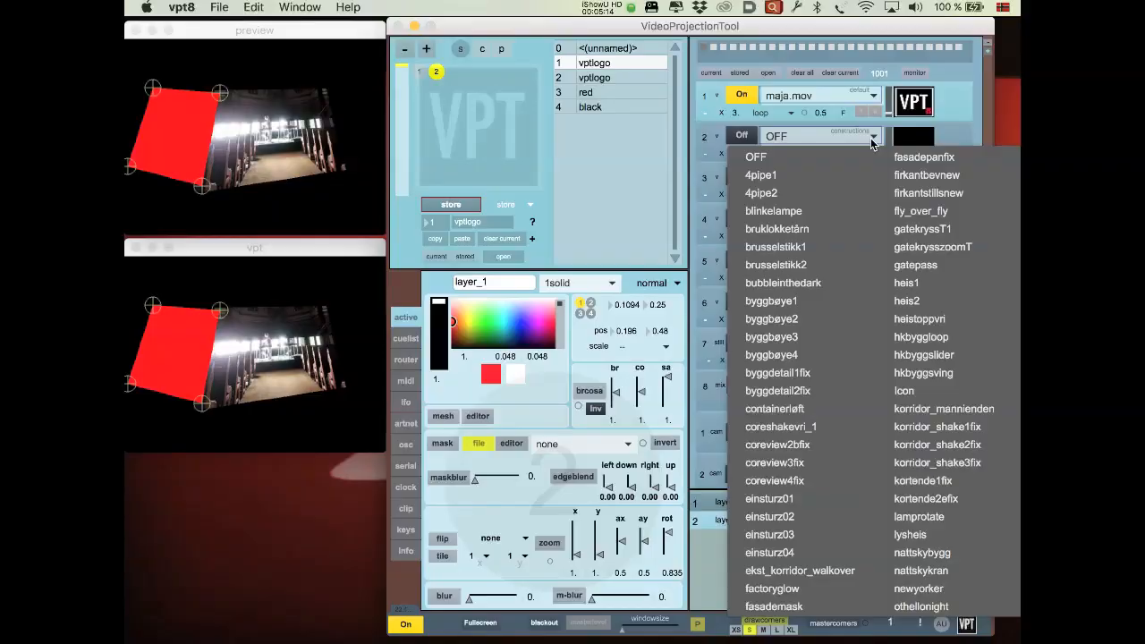
pyautogui.click(957, 134)
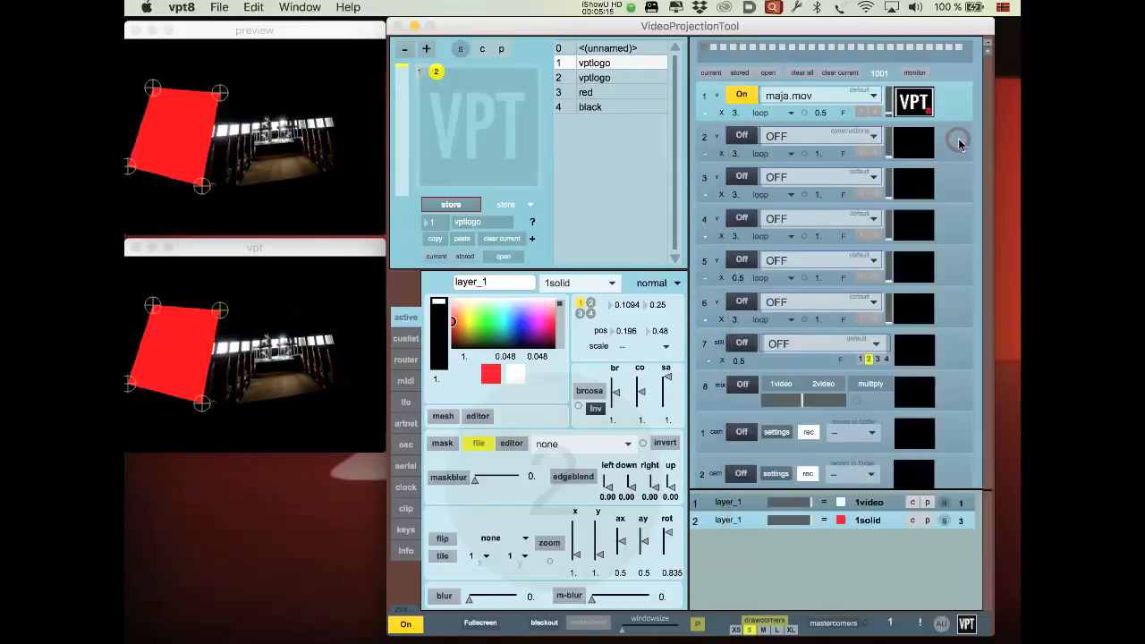
# Turn on video source 2, assign 2video to the second layer, and load the 4pipe1 clip into the source
pyautogui.click(745, 141)
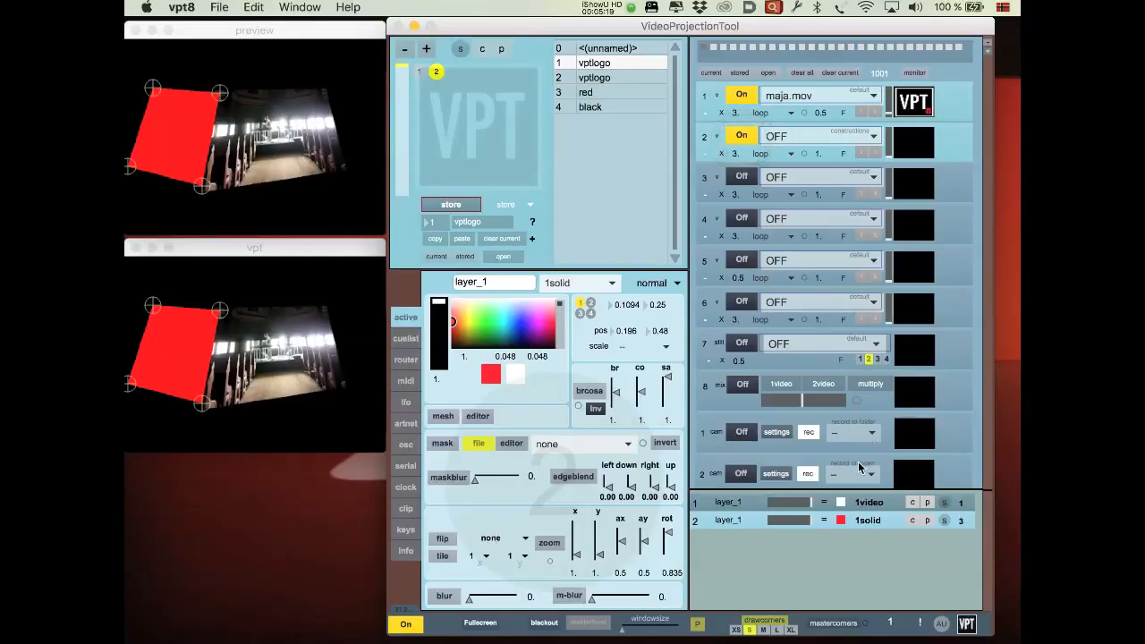
pyautogui.click(879, 528)
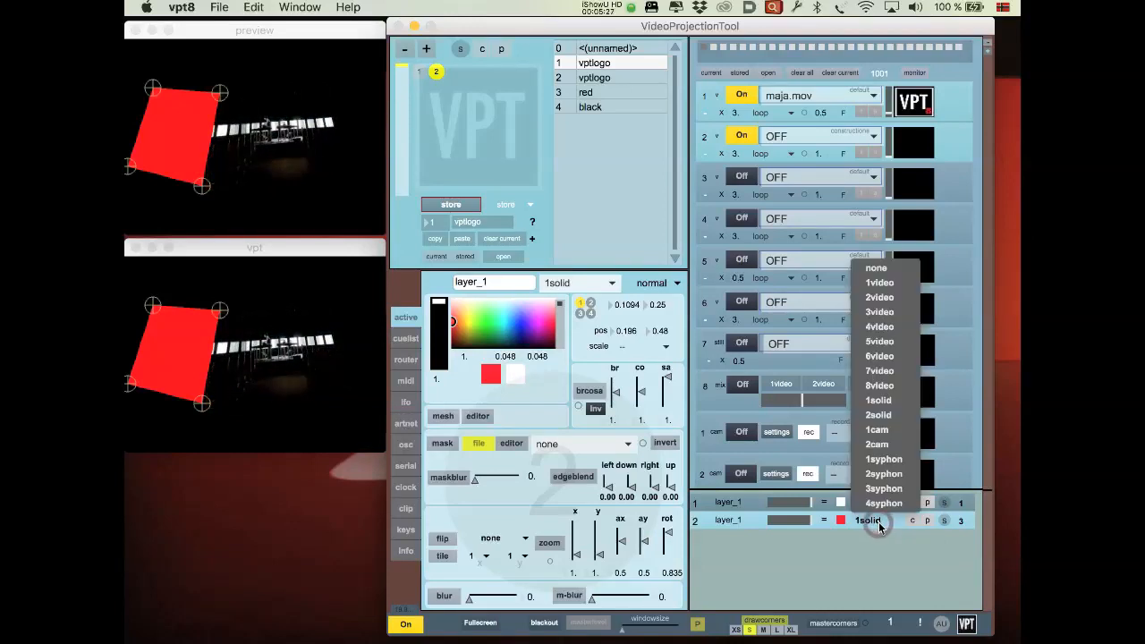
pyautogui.click(900, 300)
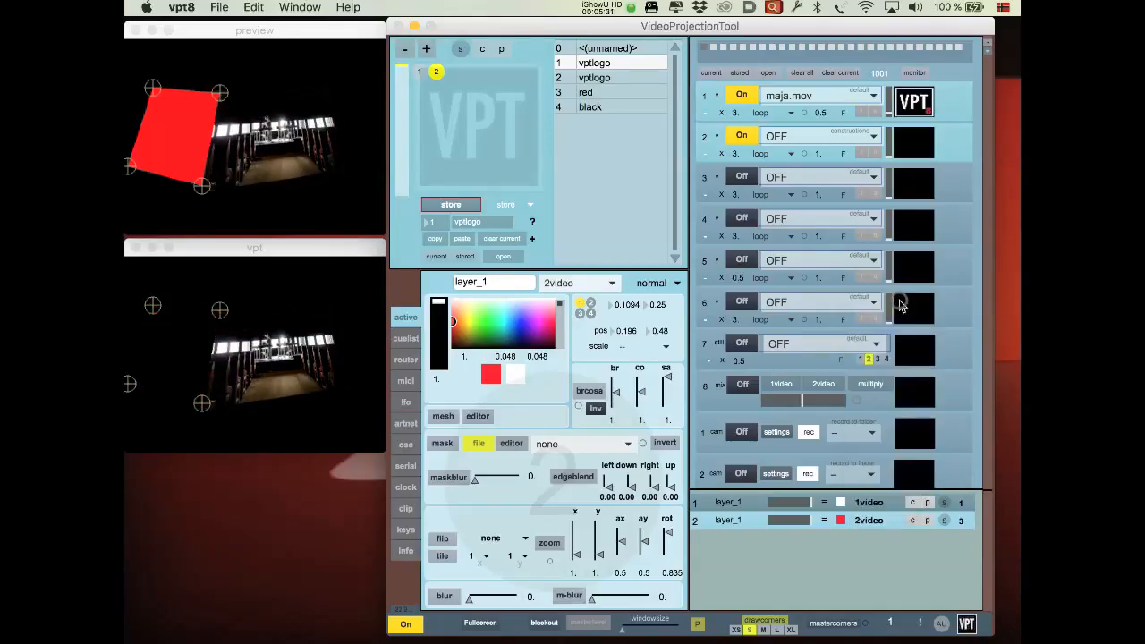
pyautogui.click(810, 136)
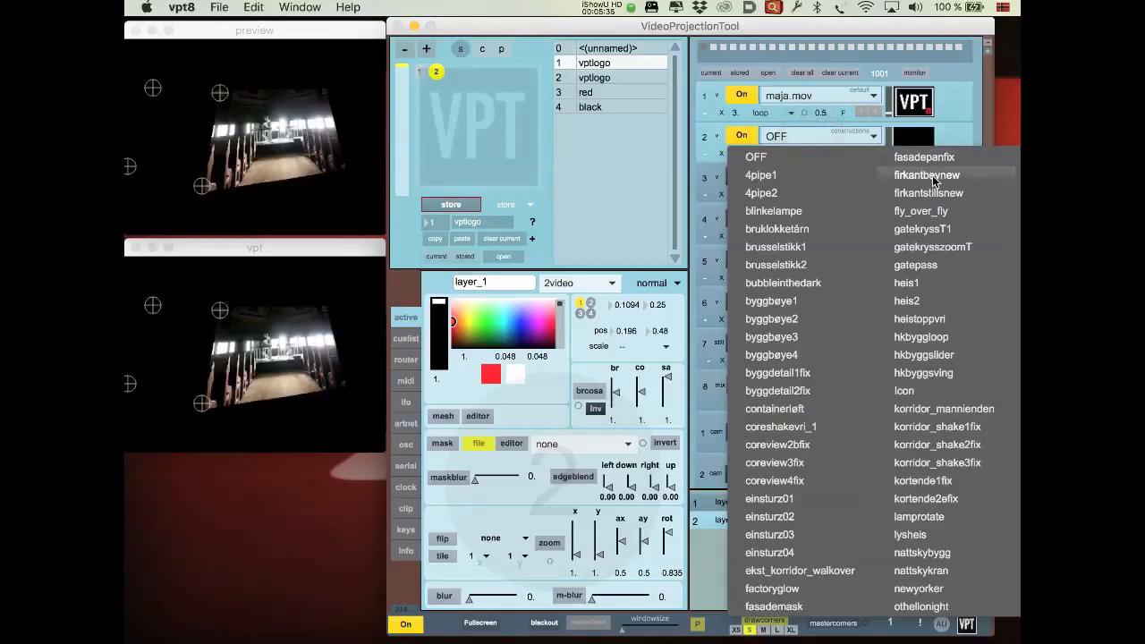
pyautogui.click(796, 183)
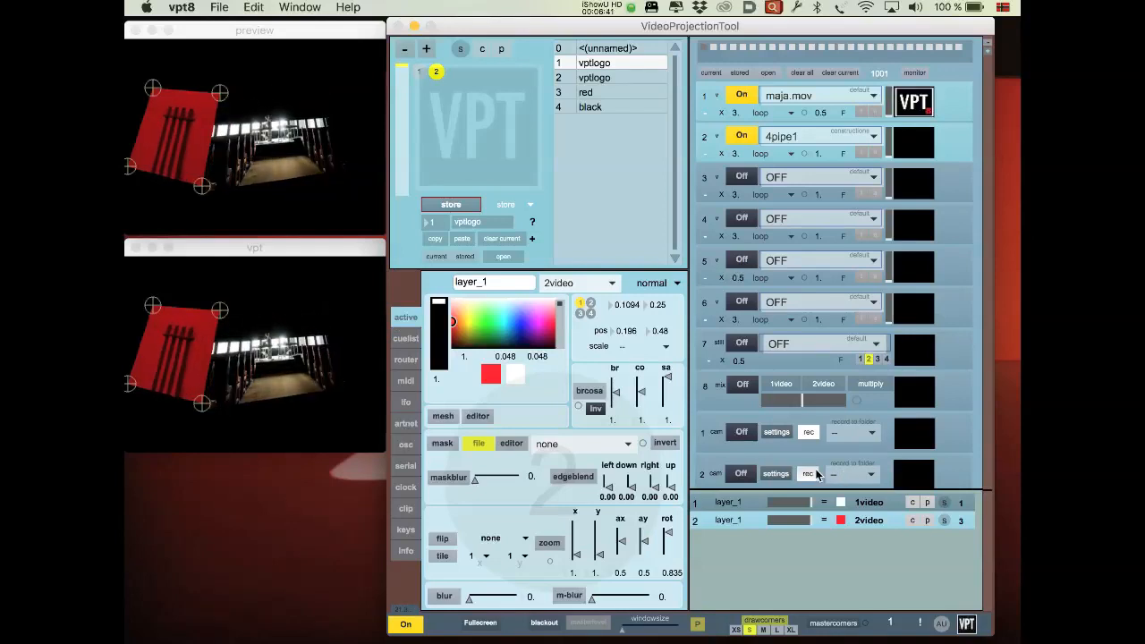
# Turn on camera source 1 with its preview monitor and assign 1cam to the first layer
pyautogui.click(739, 436)
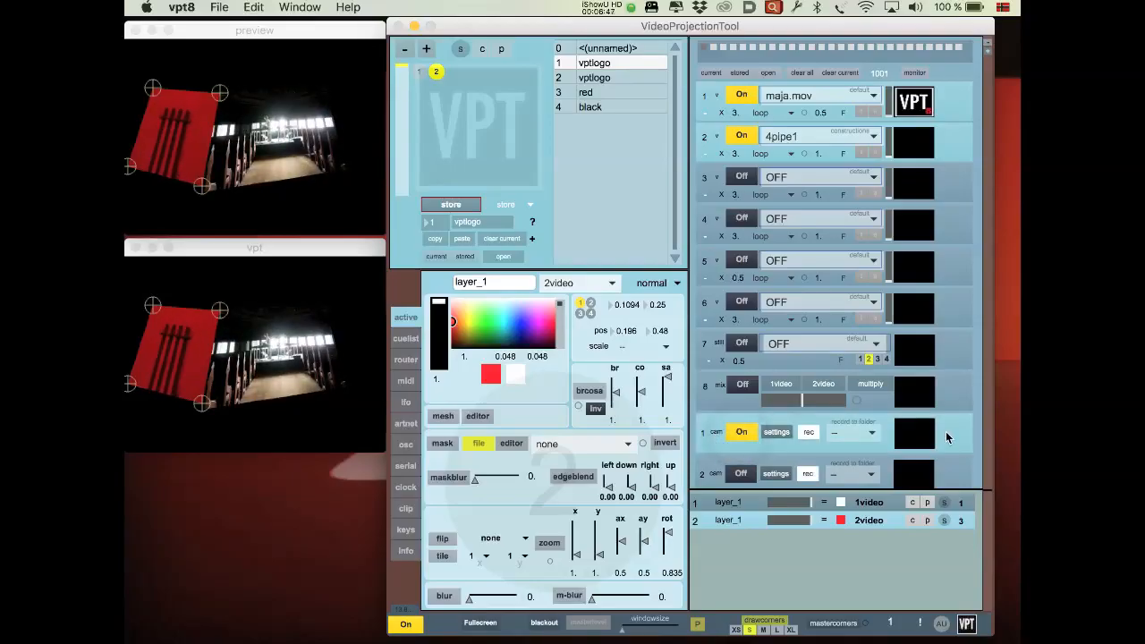
pyautogui.click(922, 439)
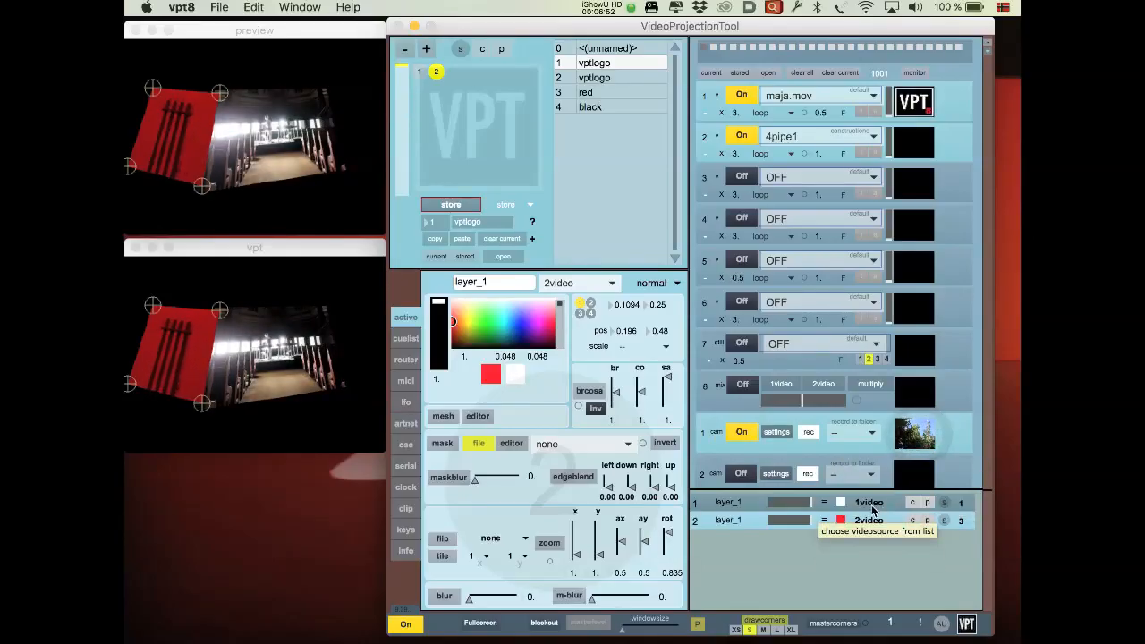
pyautogui.click(874, 509)
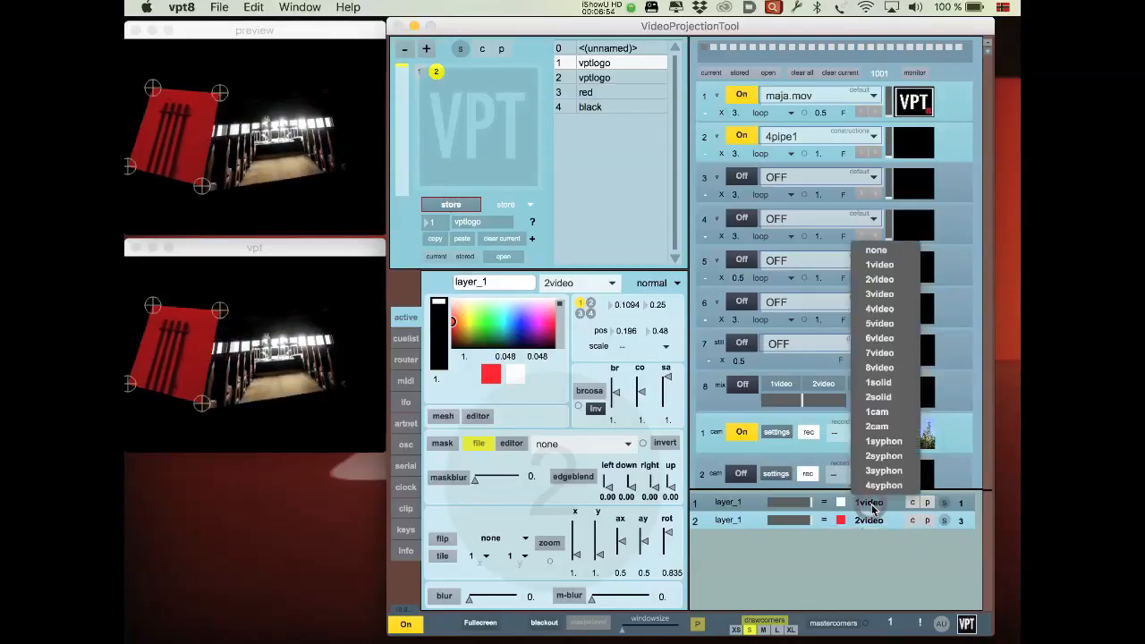
pyautogui.click(880, 416)
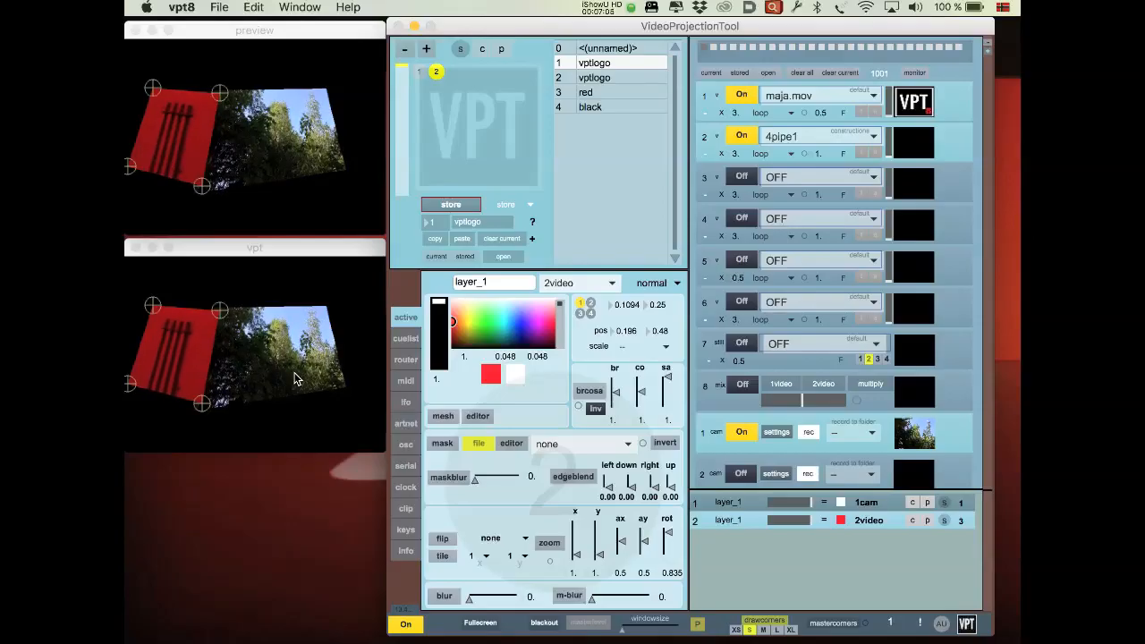
# Set camera source 1 to record to the 1video folder, and record a short clip
pyautogui.click(871, 434)
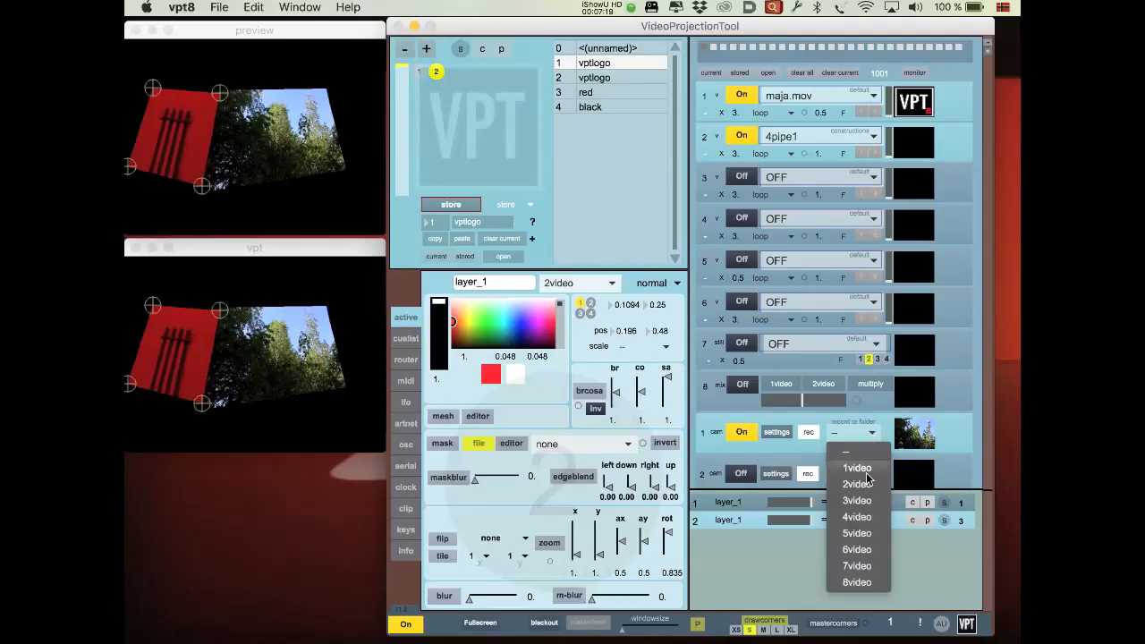
pyautogui.click(862, 469)
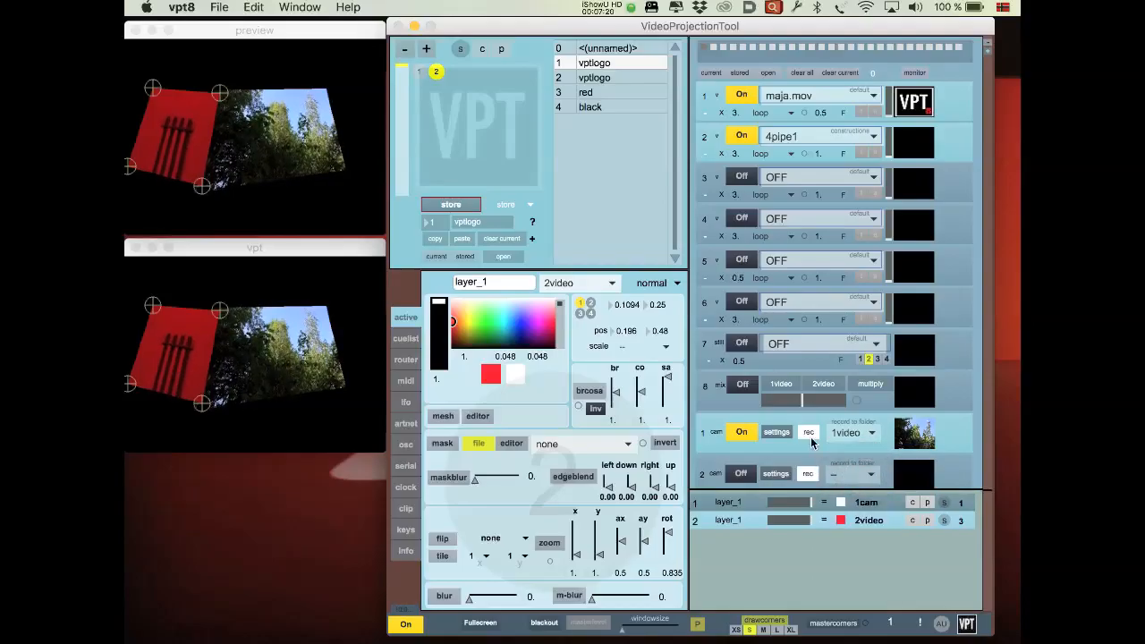
pyautogui.click(808, 434)
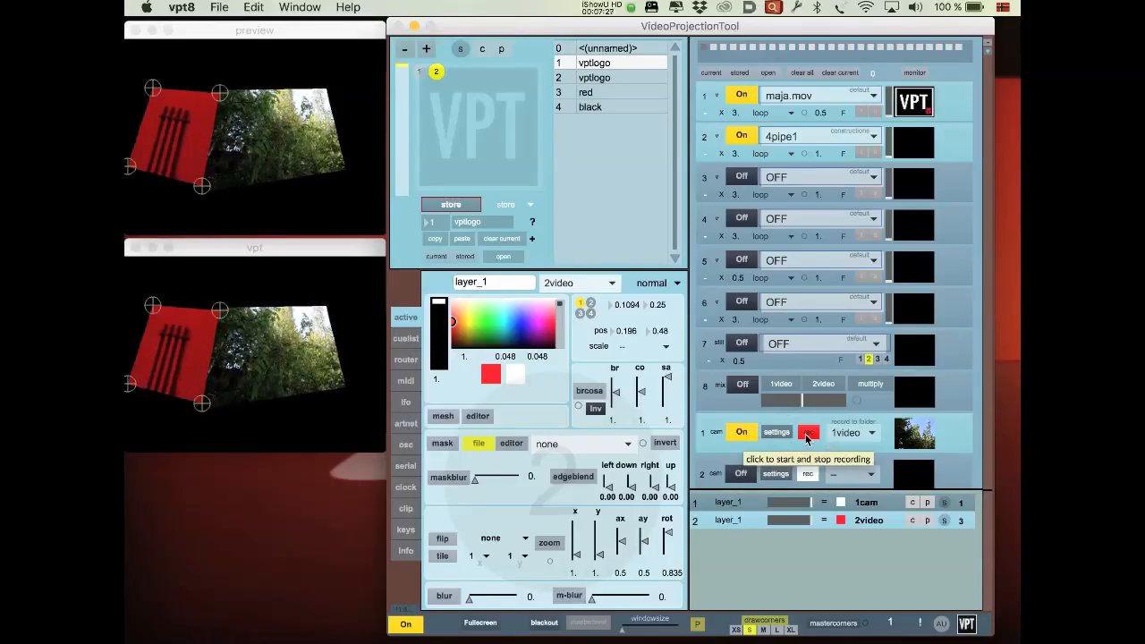
pyautogui.click(807, 437)
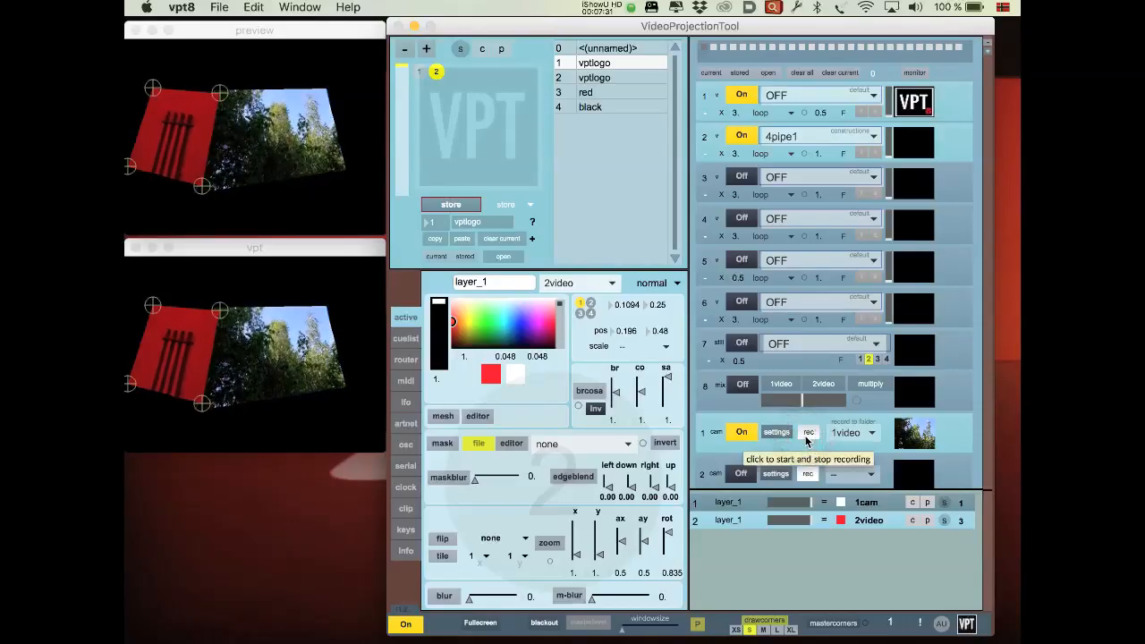
# Play the recorded xlive101.mov on the first layer through video source 1 at speed 1, with camera source 1 turned off
pyautogui.click(867, 96)
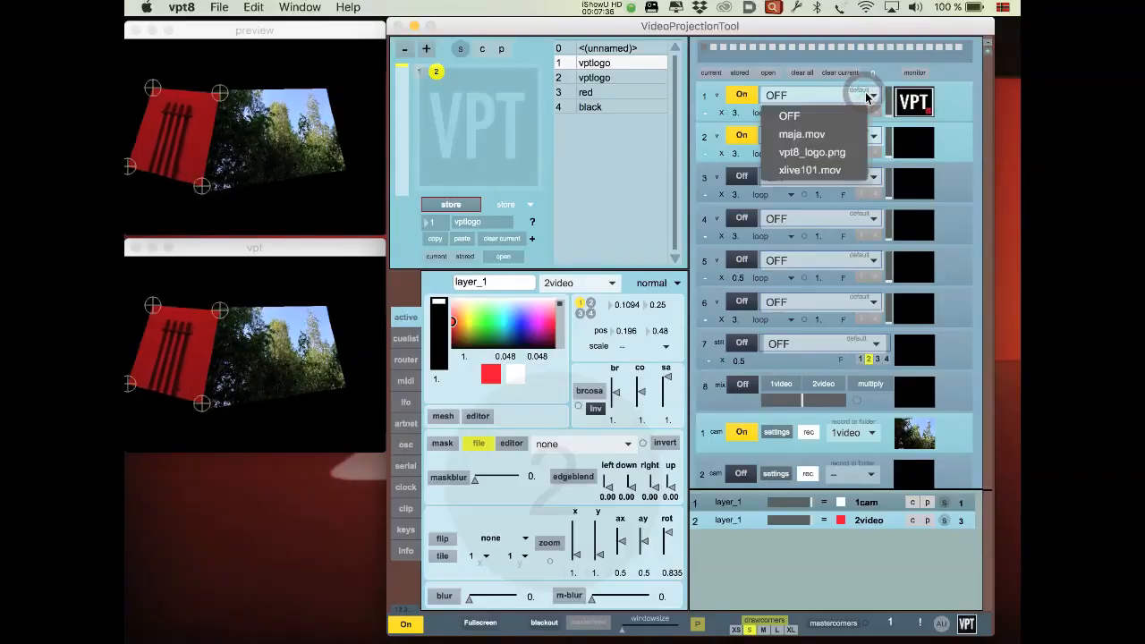
pyautogui.click(844, 170)
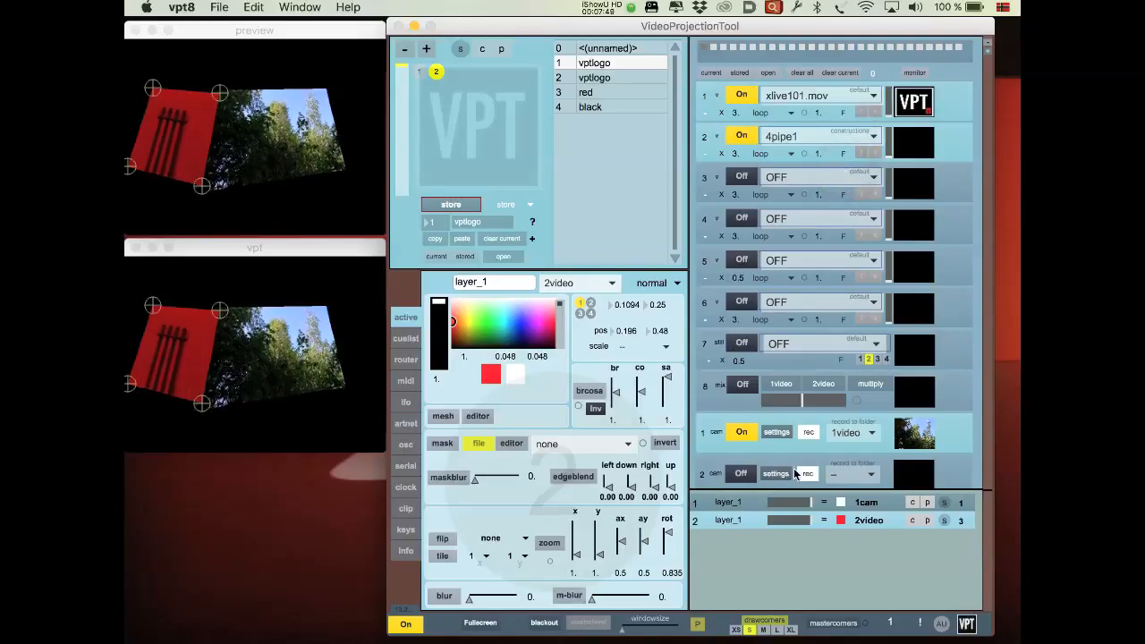
pyautogui.click(865, 504)
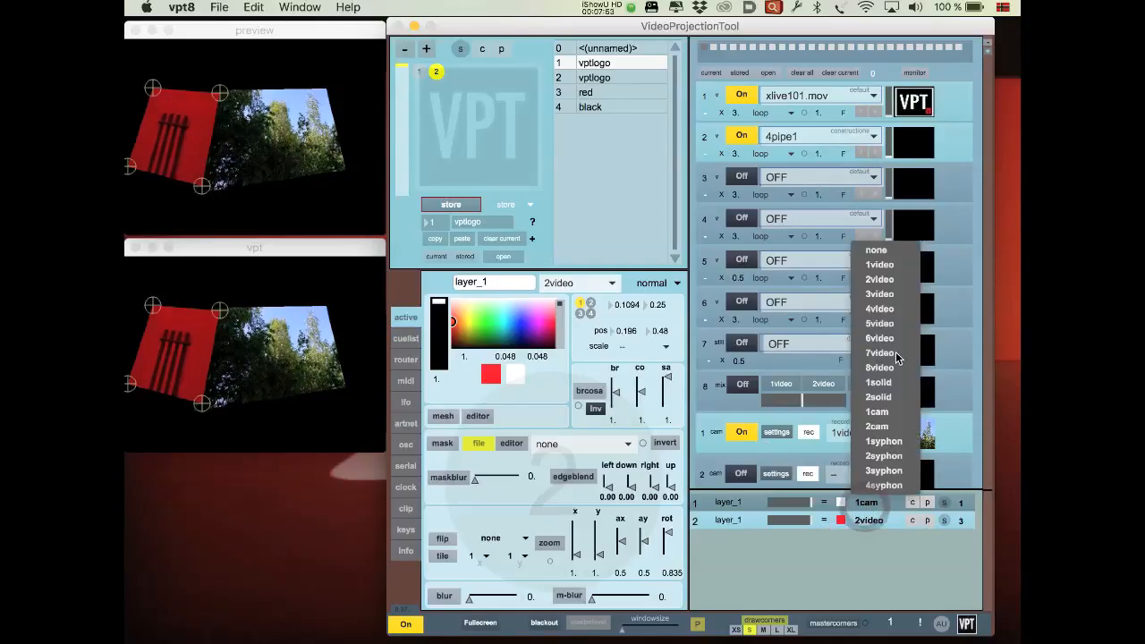
pyautogui.click(881, 267)
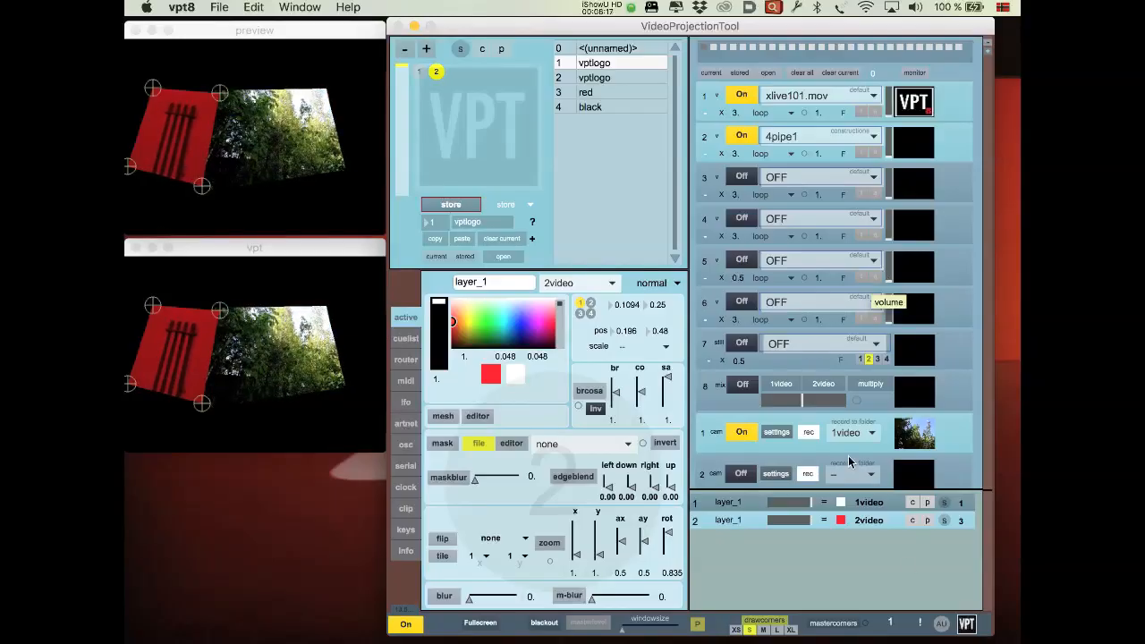
pyautogui.click(743, 433)
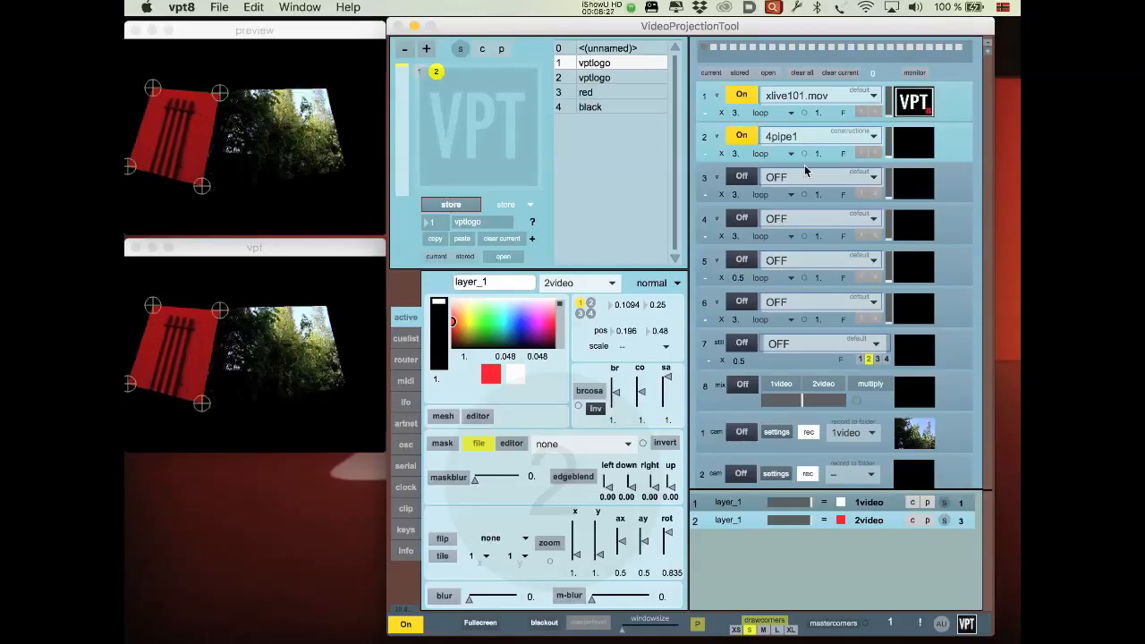
pyautogui.moveTo(817, 114); pyautogui.dragTo(817, 112)
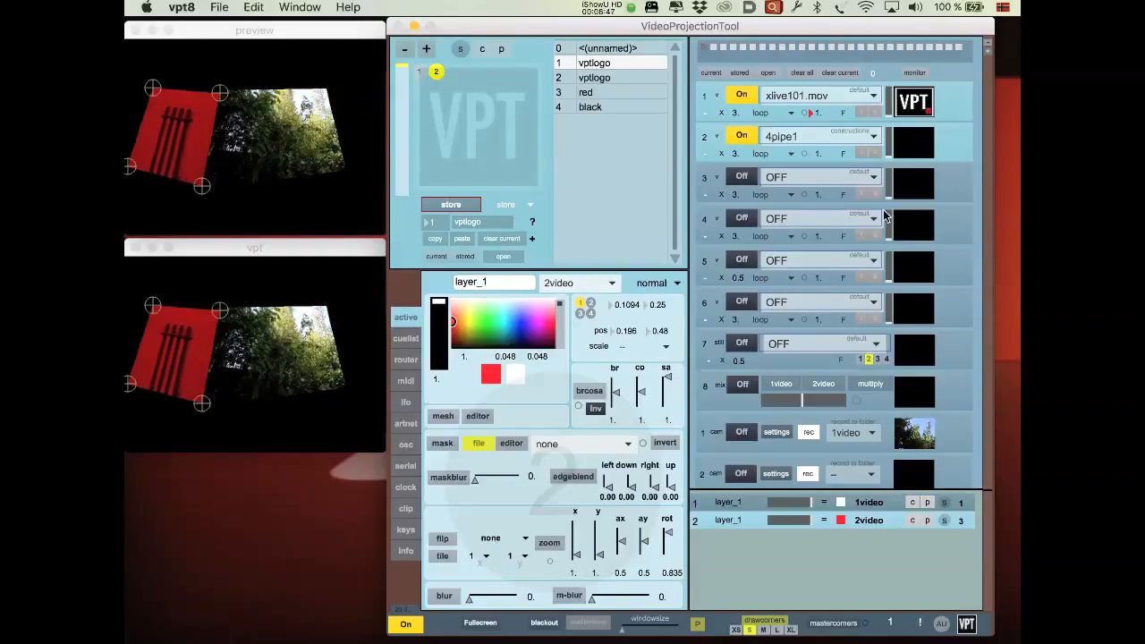
# Turn on mix source 8 and set it to blend 1video with 2video in overlay mode
pyautogui.scroll(-5, 908, 200)
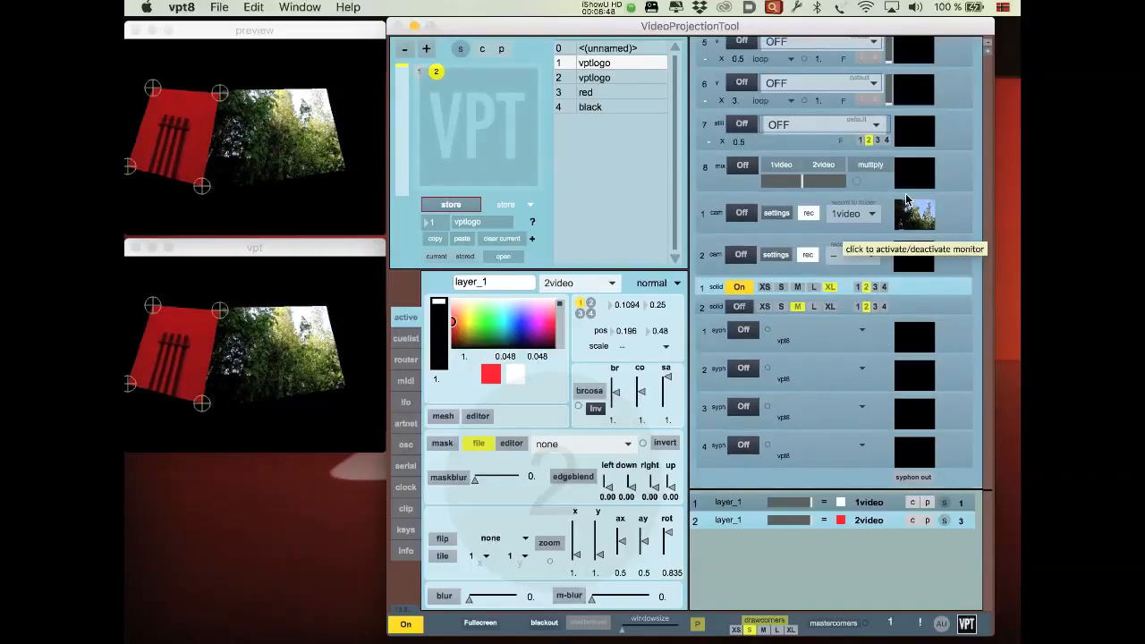
pyautogui.scroll(2, 907, 197)
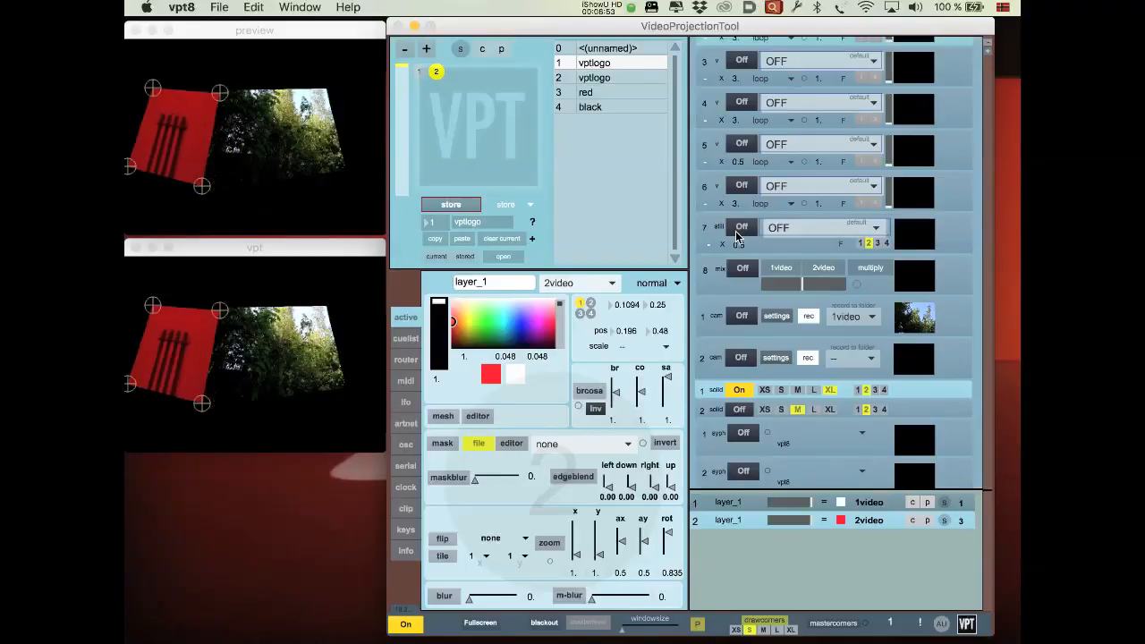
pyautogui.scroll(3, 739, 236)
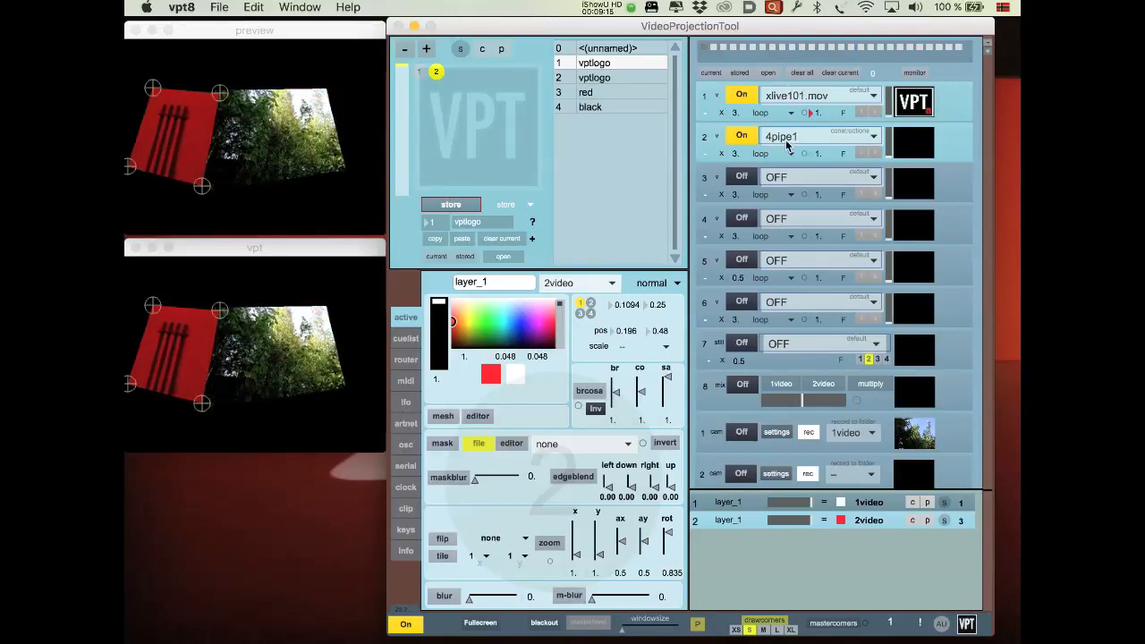
pyautogui.click(743, 387)
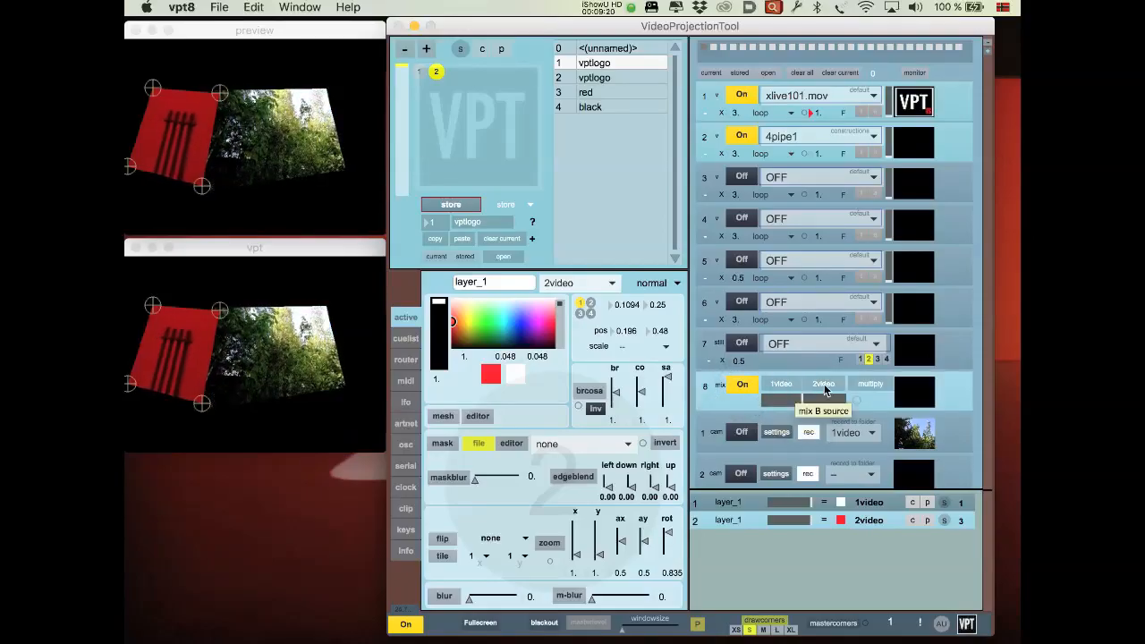
pyautogui.click(781, 387)
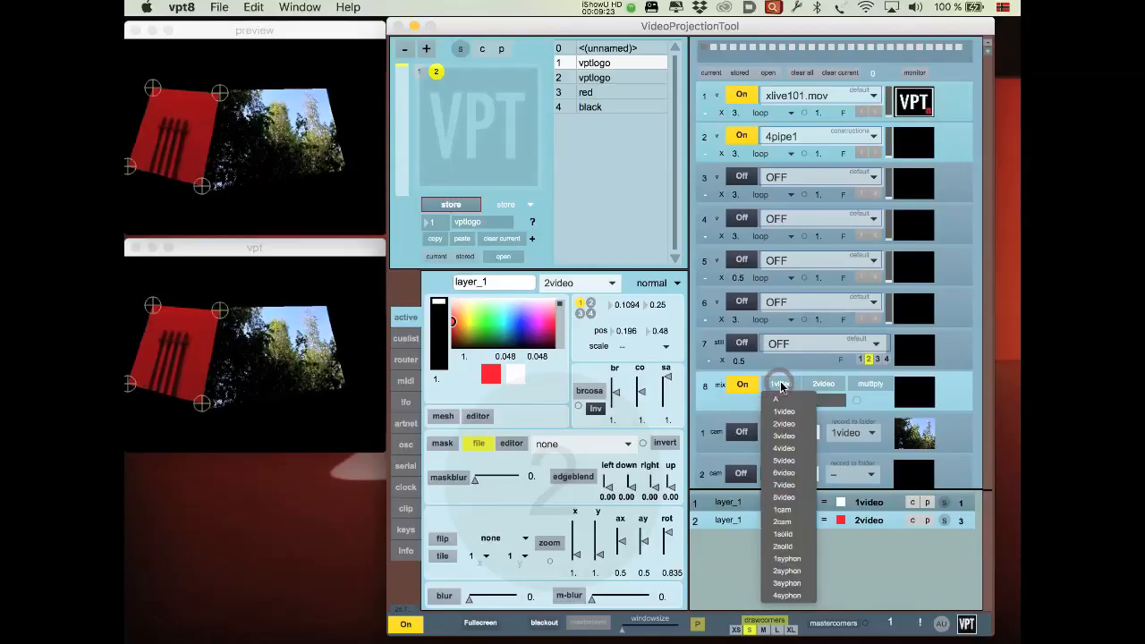
pyautogui.click(786, 412)
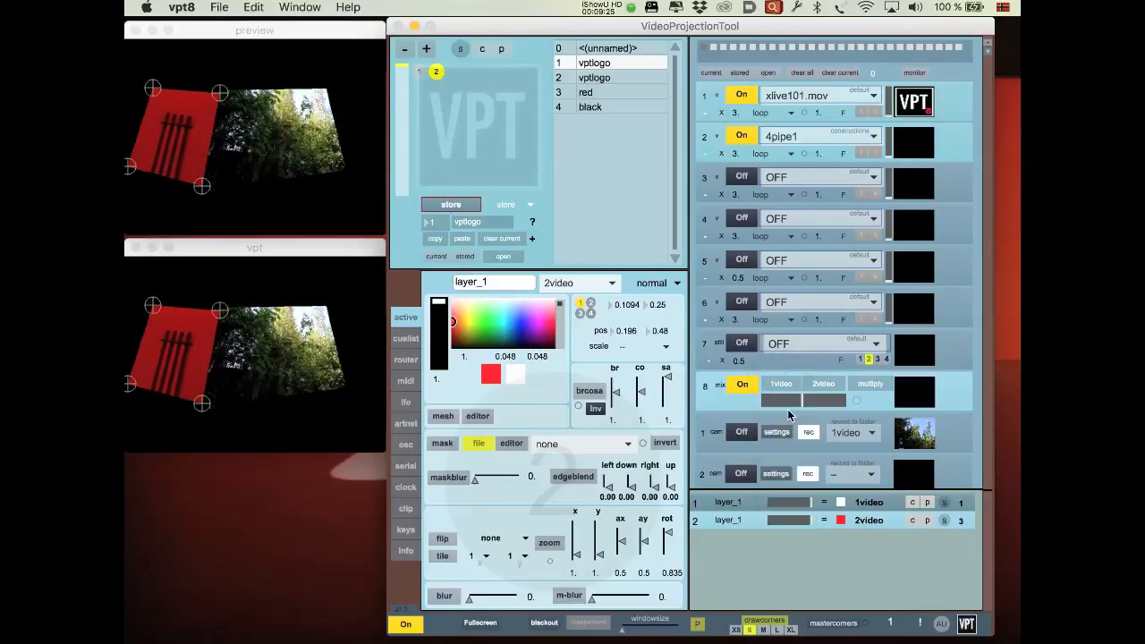
pyautogui.click(825, 385)
pyautogui.click(825, 423)
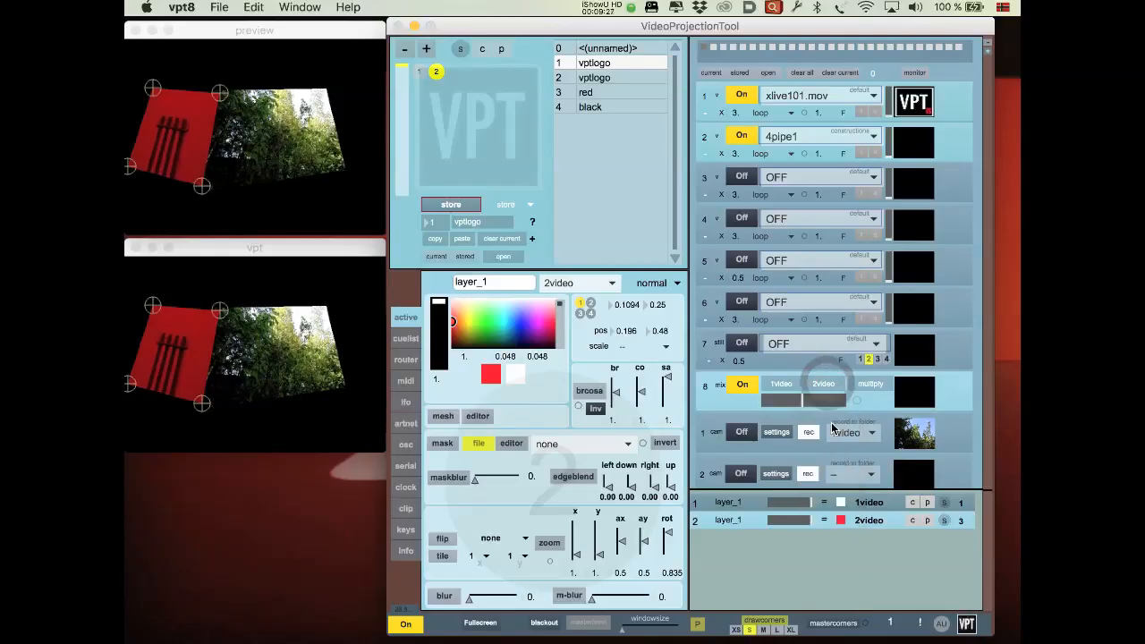
pyautogui.click(871, 385)
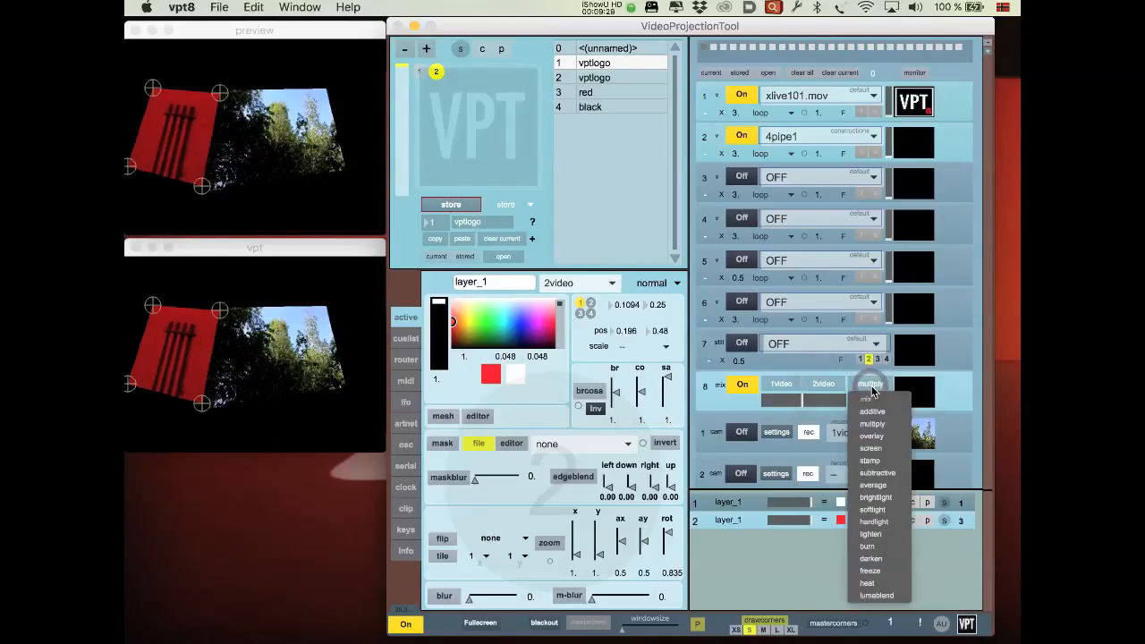
pyautogui.click(884, 437)
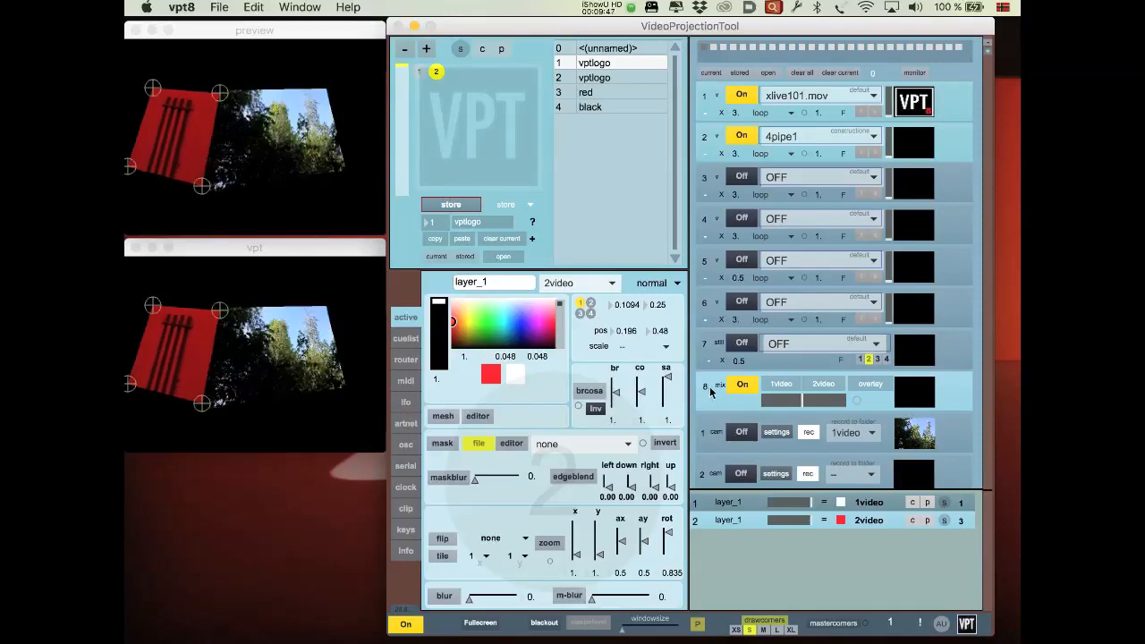
# Assign 8video to the first layer and adjust the mix amount to slightly past the middle
pyautogui.click(868, 506)
pyautogui.click(884, 378)
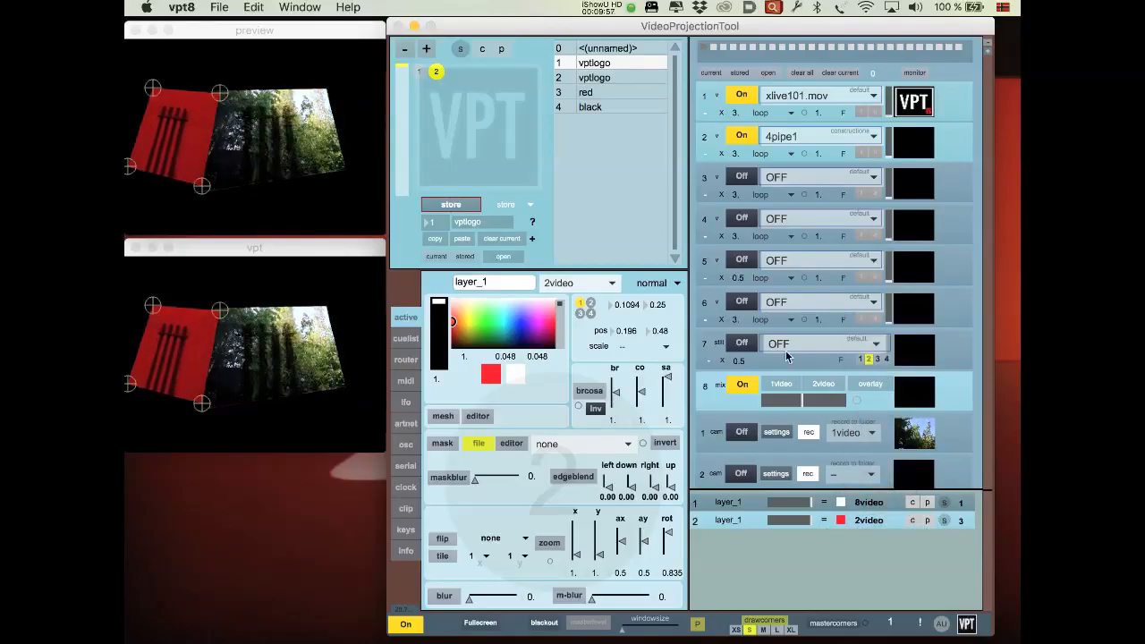
pyautogui.moveTo(804, 401)
pyautogui.mouseDown()
pyautogui.moveTo(845, 397)
pyautogui.moveTo(769, 399)
pyautogui.moveTo(863, 407)
pyautogui.moveTo(791, 403)
pyautogui.moveTo(806, 401)
pyautogui.mouseUp()
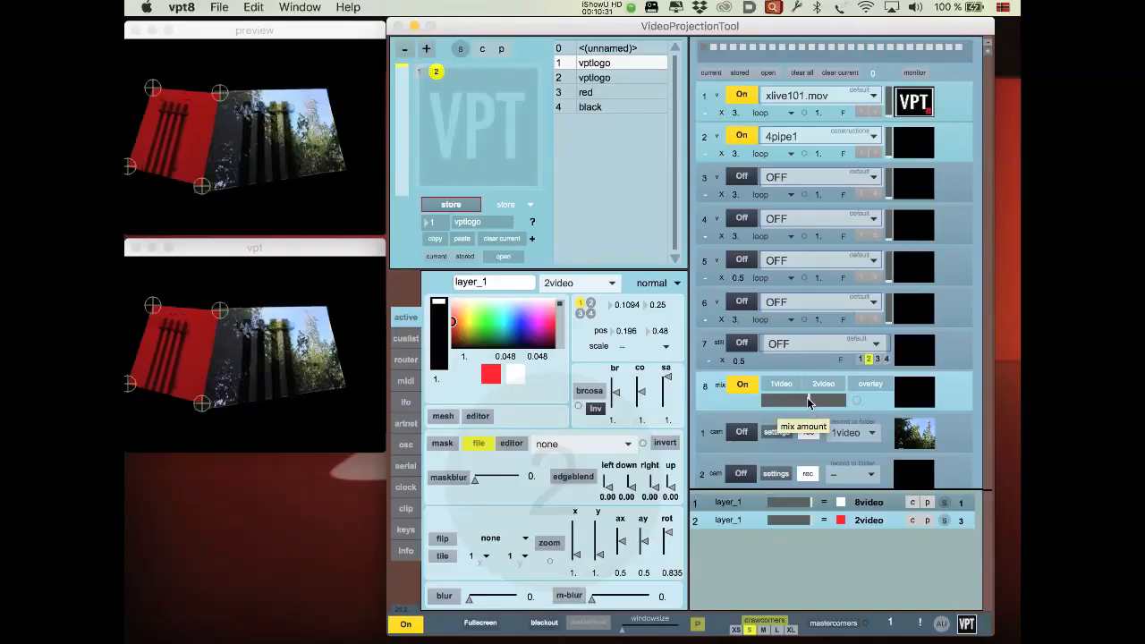
pyautogui.moveTo(809, 401)
pyautogui.mouseDown()
pyautogui.moveTo(833, 402)
pyautogui.moveTo(766, 402)
pyautogui.moveTo(844, 407)
pyautogui.moveTo(769, 407)
pyautogui.moveTo(837, 408)
pyautogui.moveTo(780, 407)
pyautogui.moveTo(829, 409)
pyautogui.moveTo(793, 408)
pyautogui.moveTo(807, 411)
pyautogui.mouseUp()
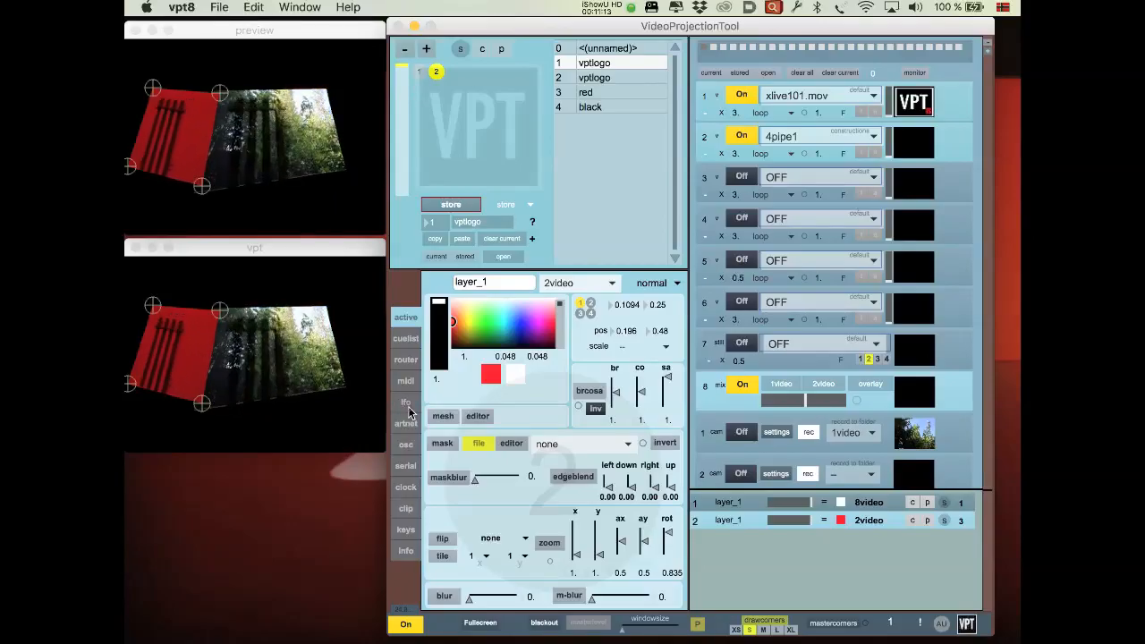
# Turn on LFO 1 and check its available waveforms, keeping the sine waveform
pyautogui.click(408, 408)
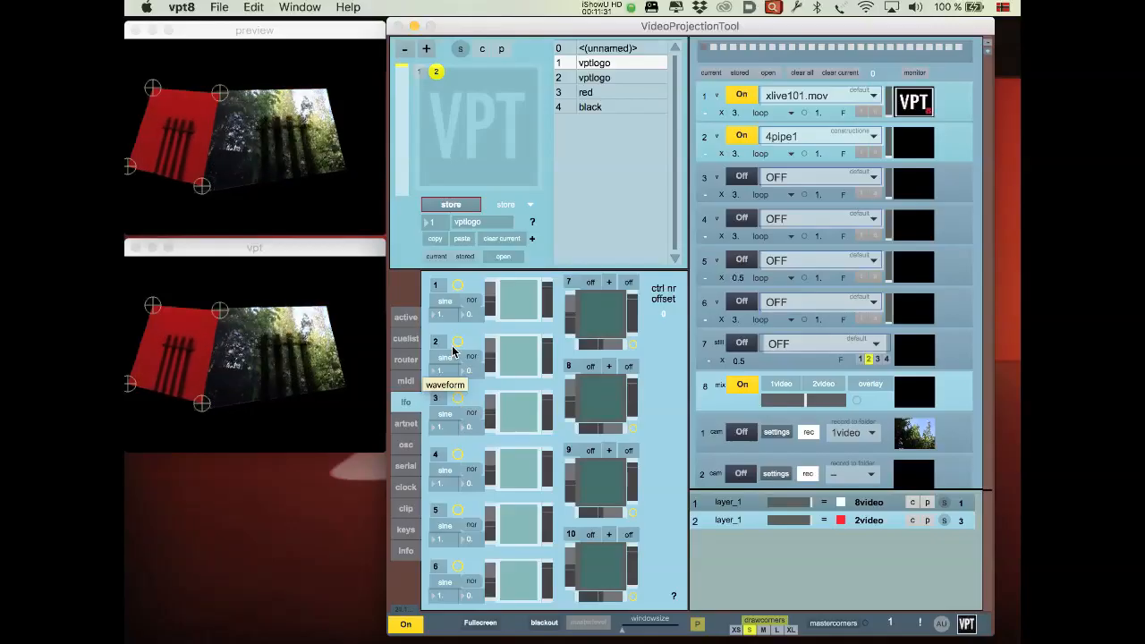
pyautogui.click(437, 287)
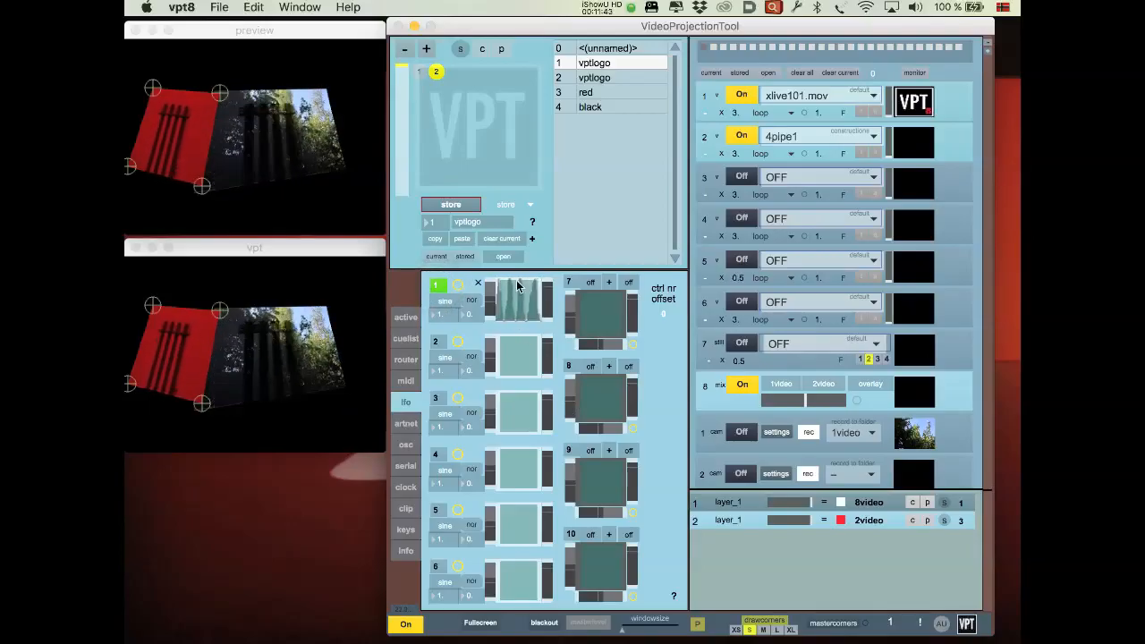
pyautogui.click(446, 305)
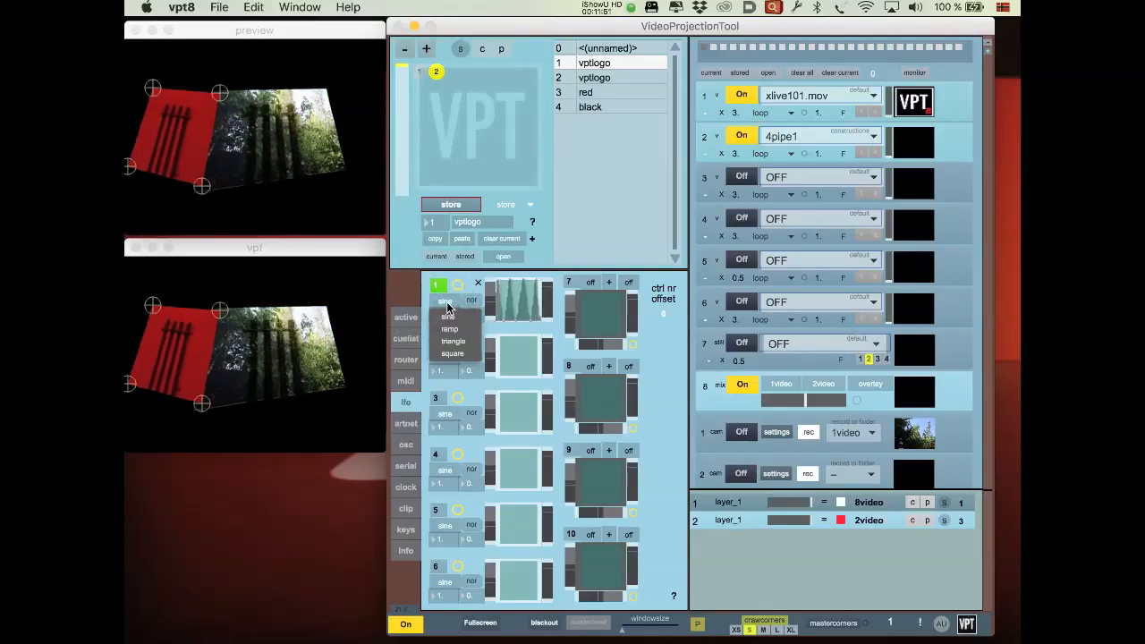
pyautogui.click(428, 293)
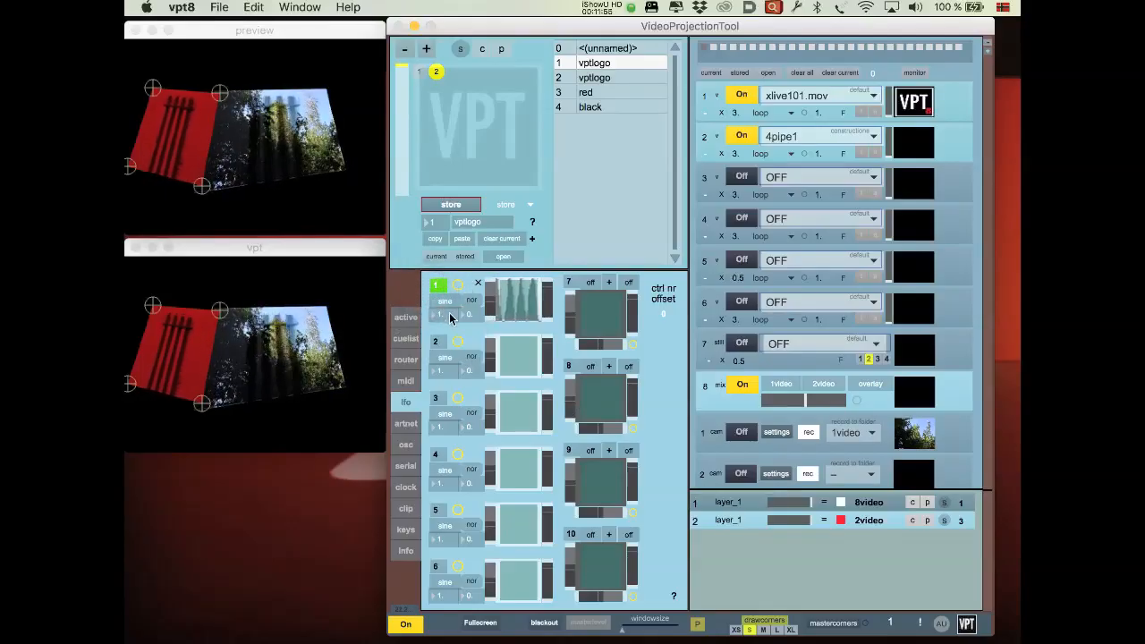
# Lower the wave frequency of LFO 1 to 0.35
pyautogui.moveTo(450, 318); pyautogui.dragTo(450, 352)
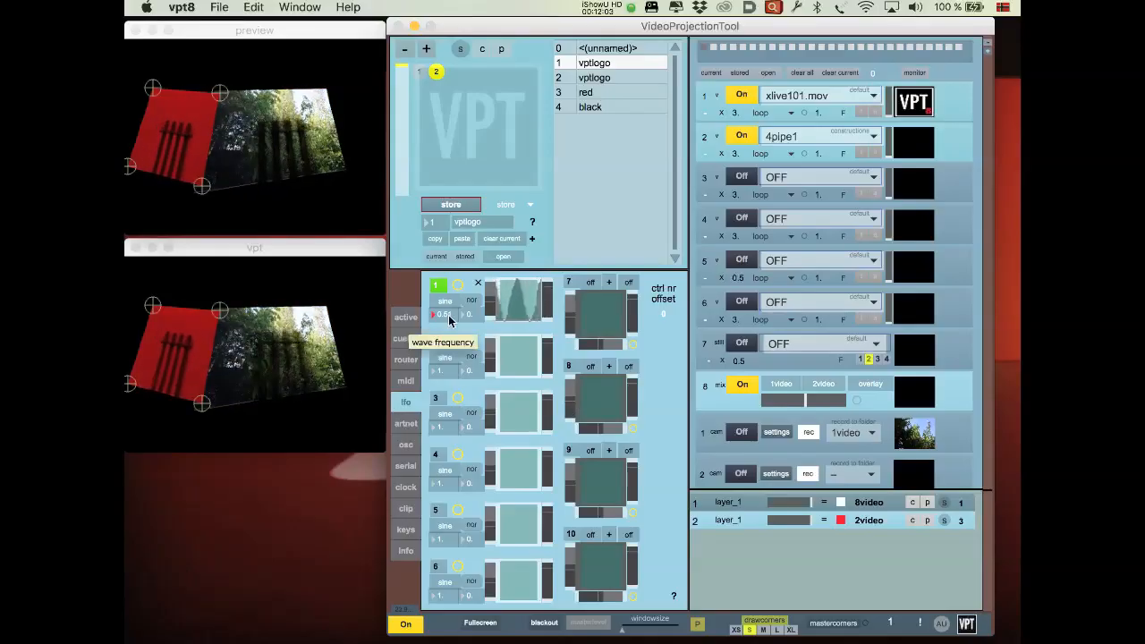
pyautogui.moveTo(449, 318); pyautogui.dragTo(449, 333)
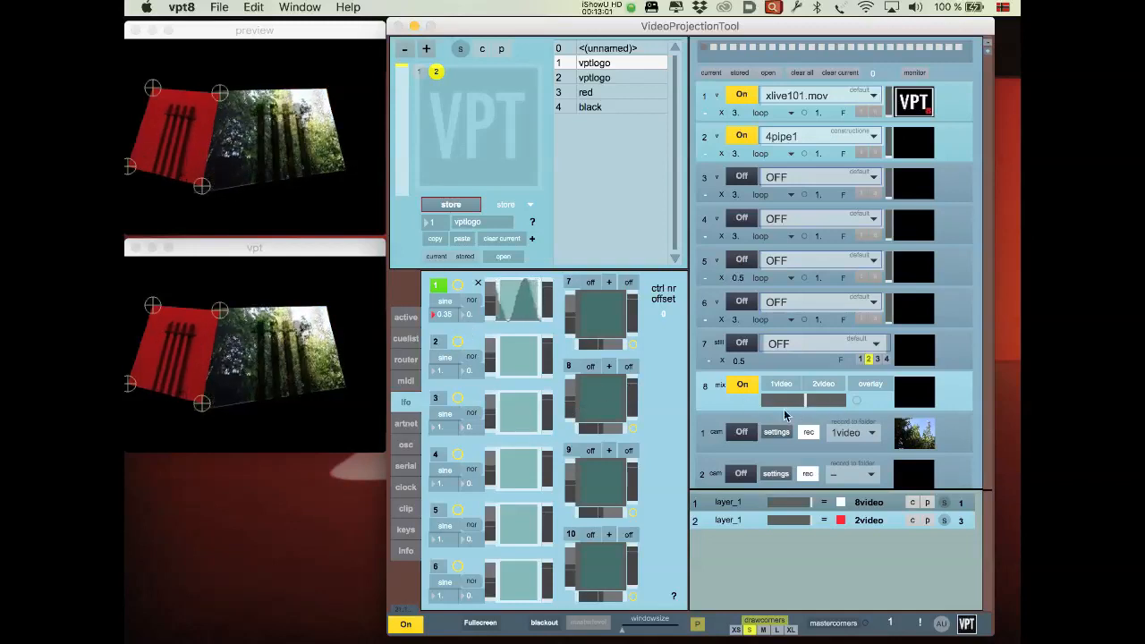
# Route controller 1 to the mix parameter of video source 8 in the router
pyautogui.click(407, 361)
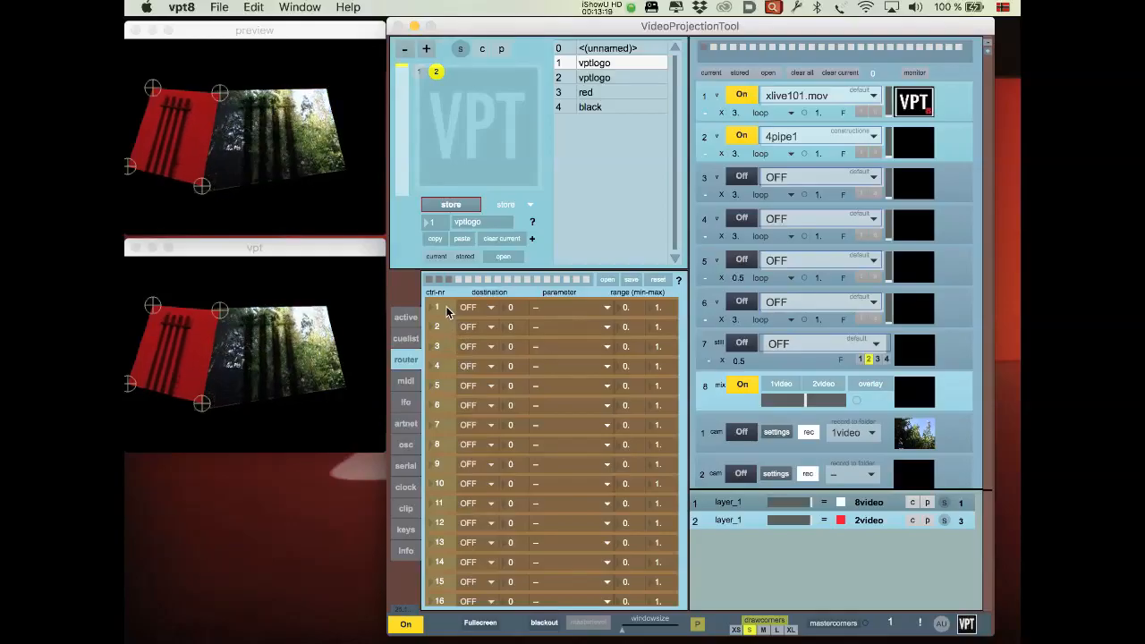
pyautogui.click(407, 405)
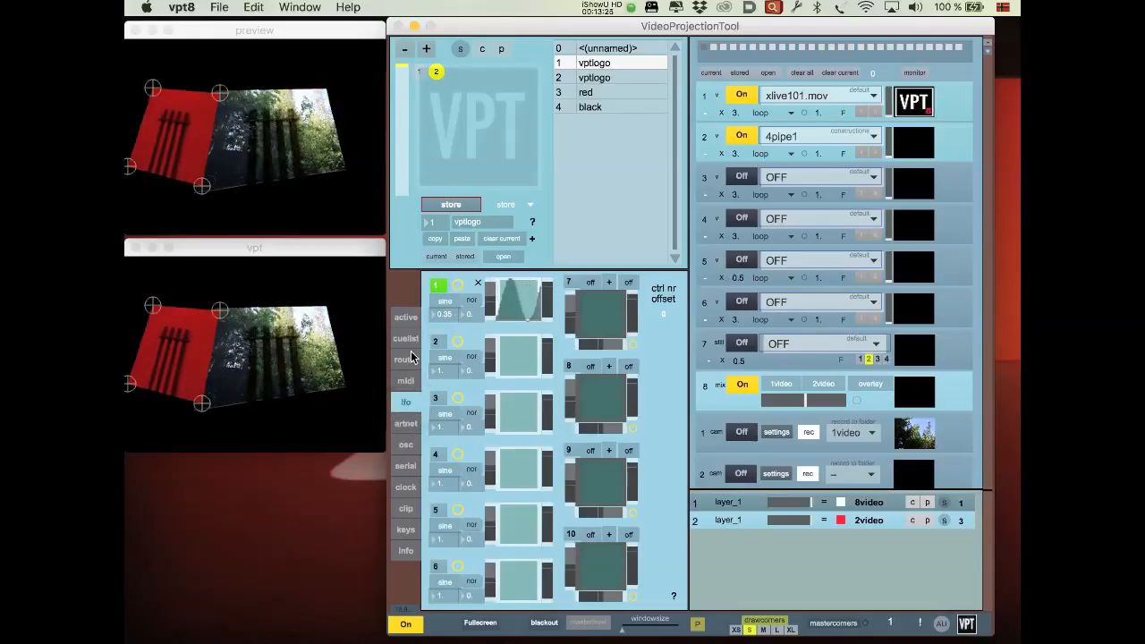
pyautogui.click(409, 364)
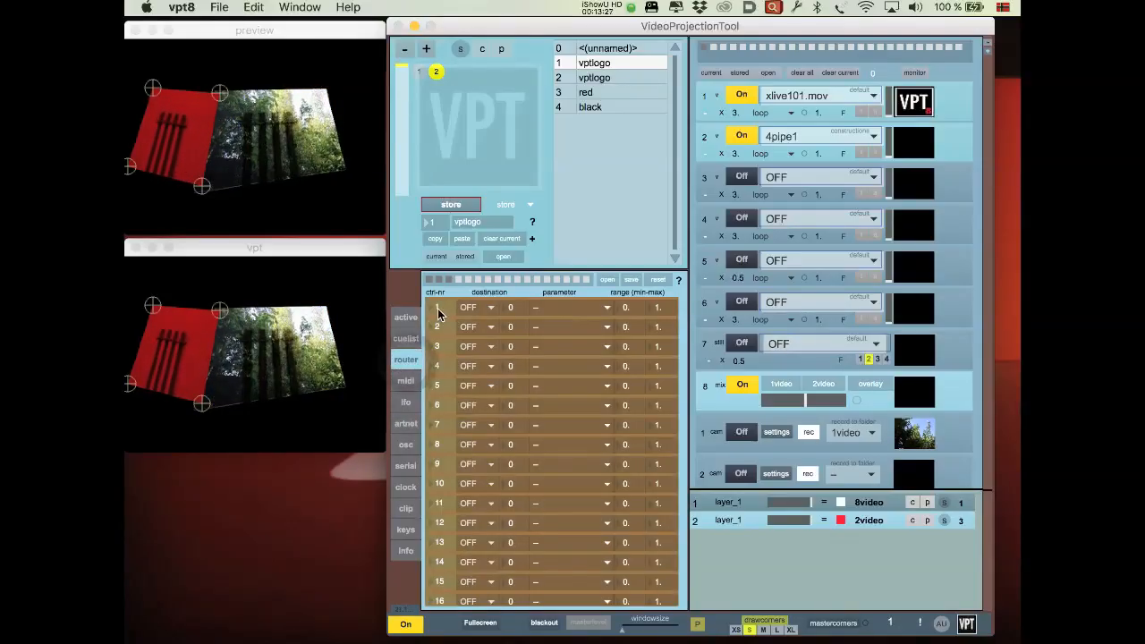
pyautogui.click(490, 309)
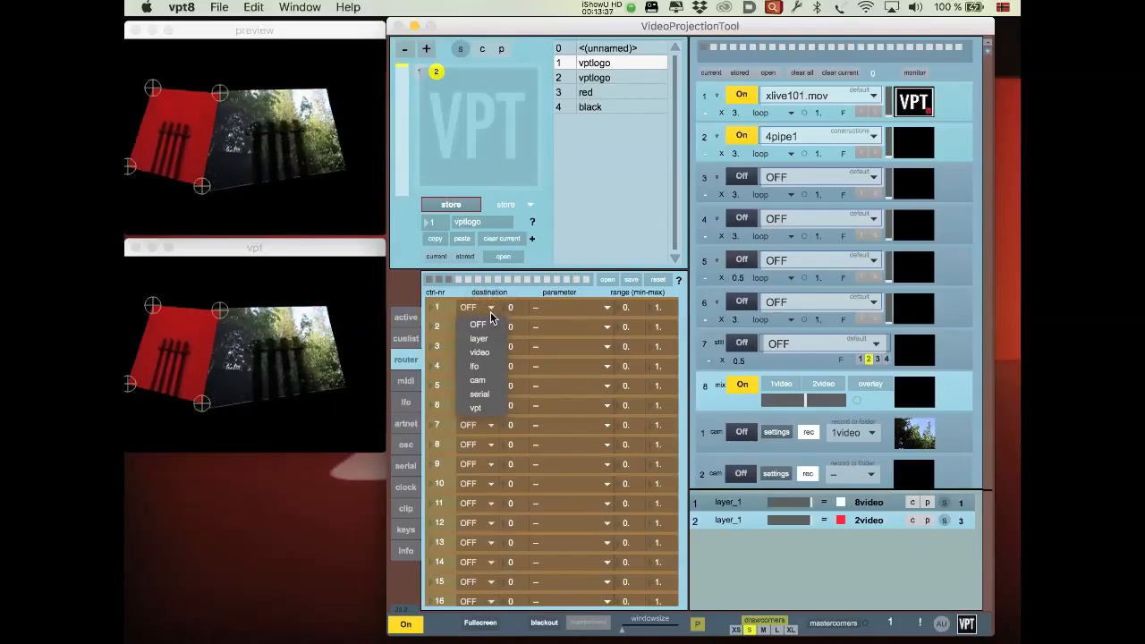
pyautogui.click(489, 351)
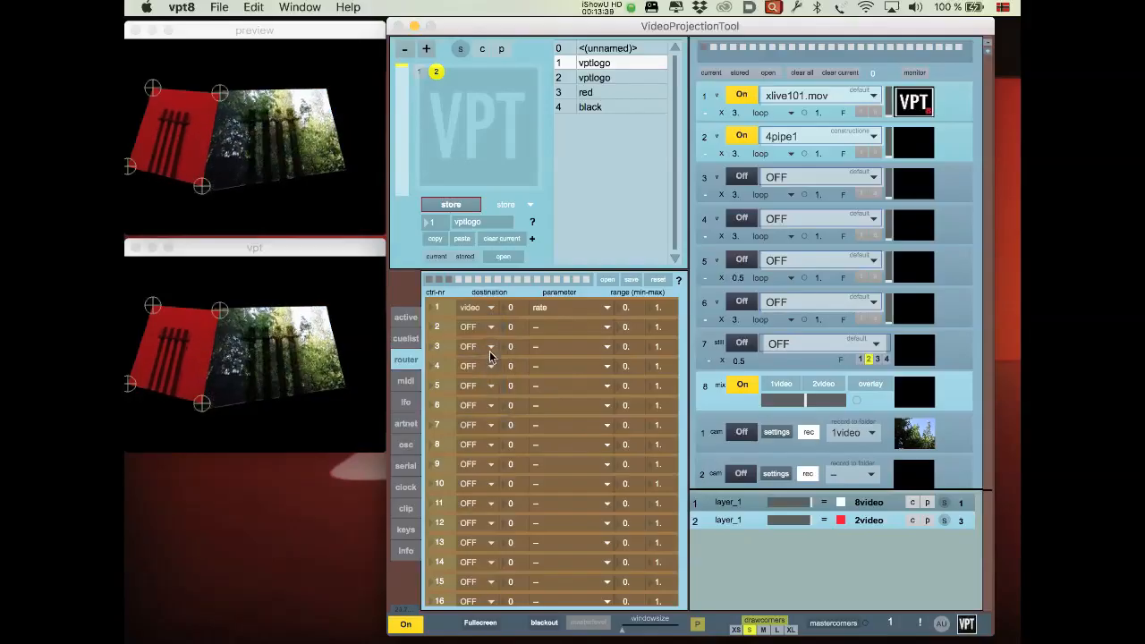
pyautogui.click(512, 308)
pyautogui.write('8')
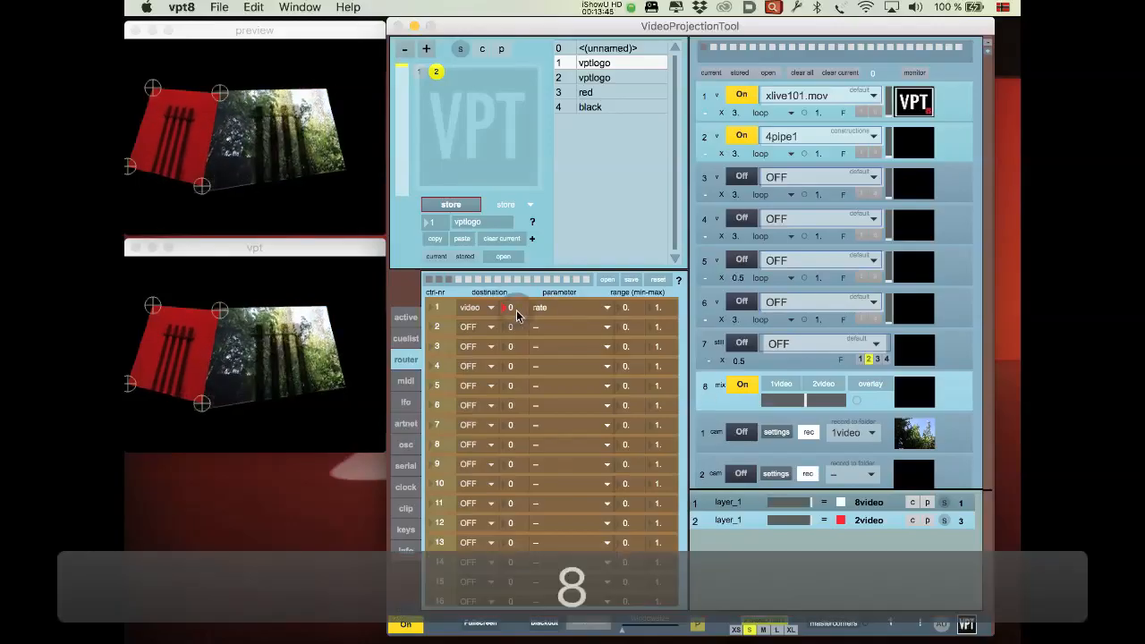
pyautogui.click(563, 307)
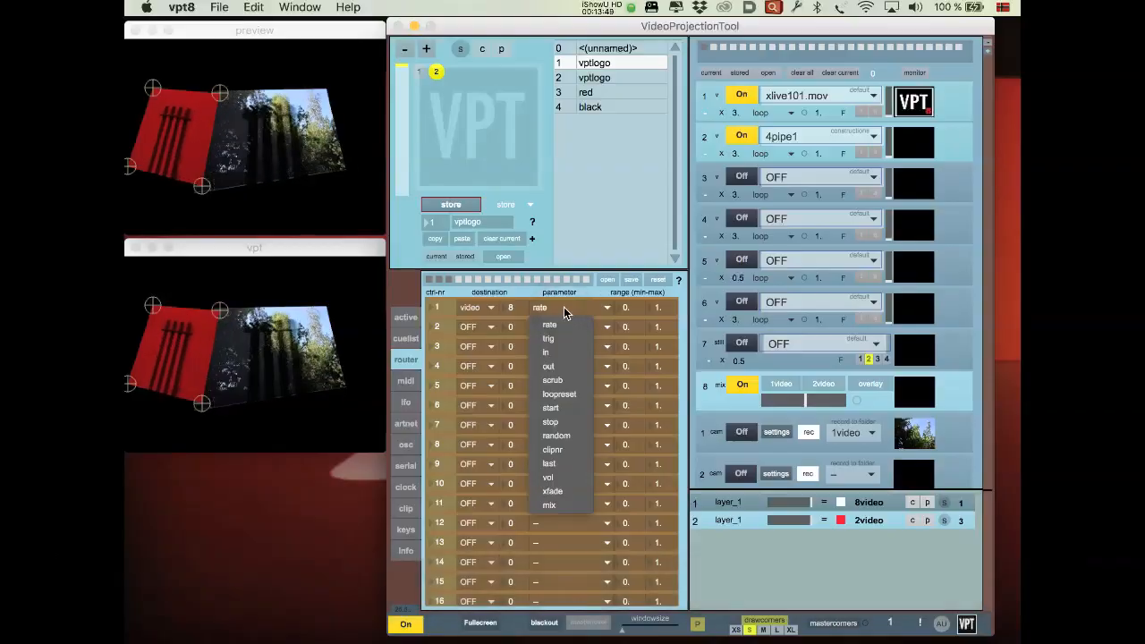
pyautogui.click(569, 506)
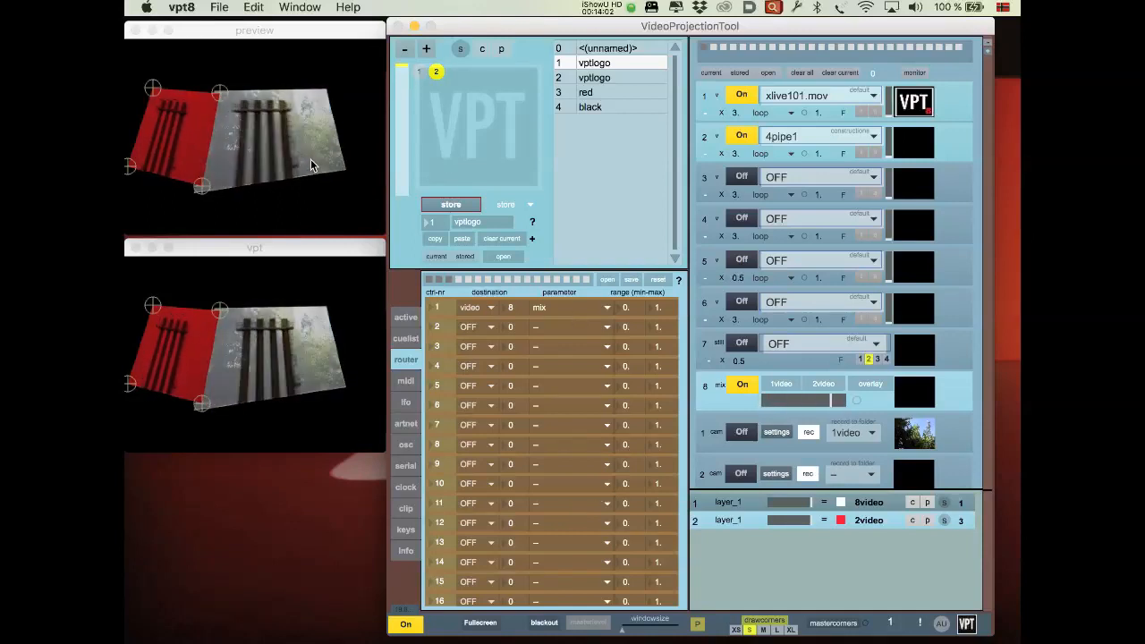
# Set LFO 1's wave frequency to 0.2 and turn on LFO 2 with the ramp waveform
pyautogui.click(408, 402)
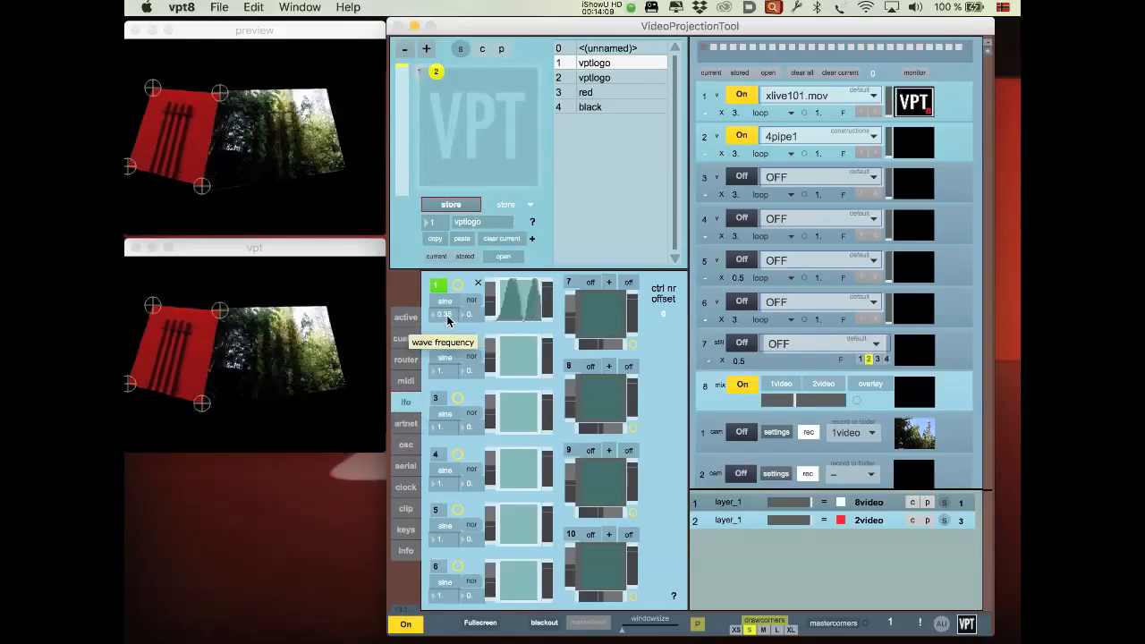
pyautogui.moveTo(445, 314); pyautogui.dragTo(447, 314)
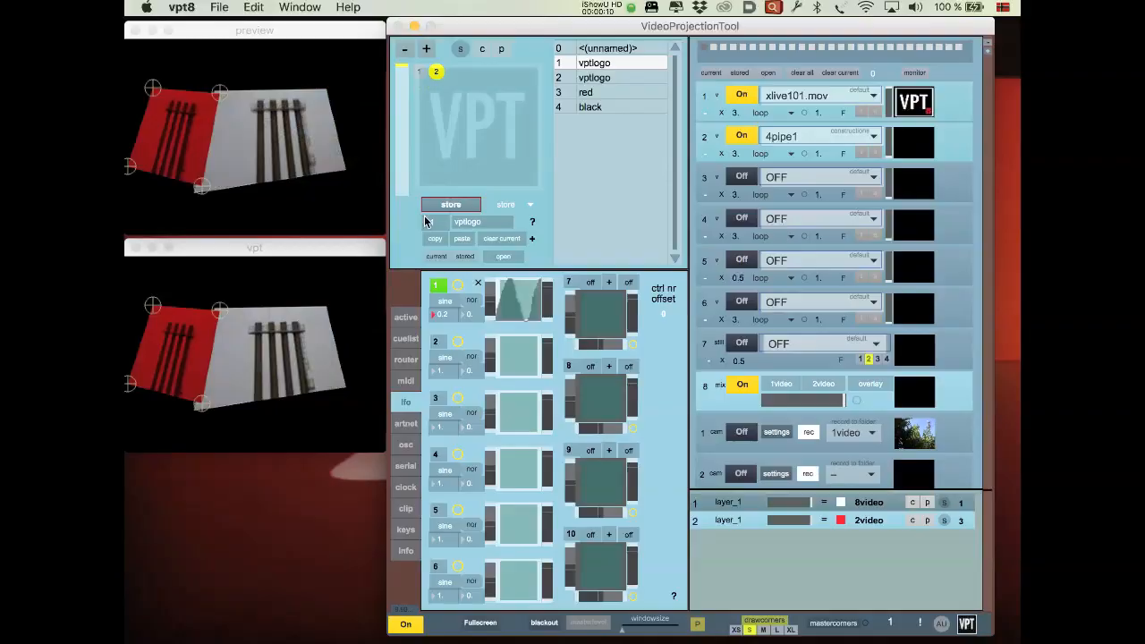
pyautogui.click(436, 343)
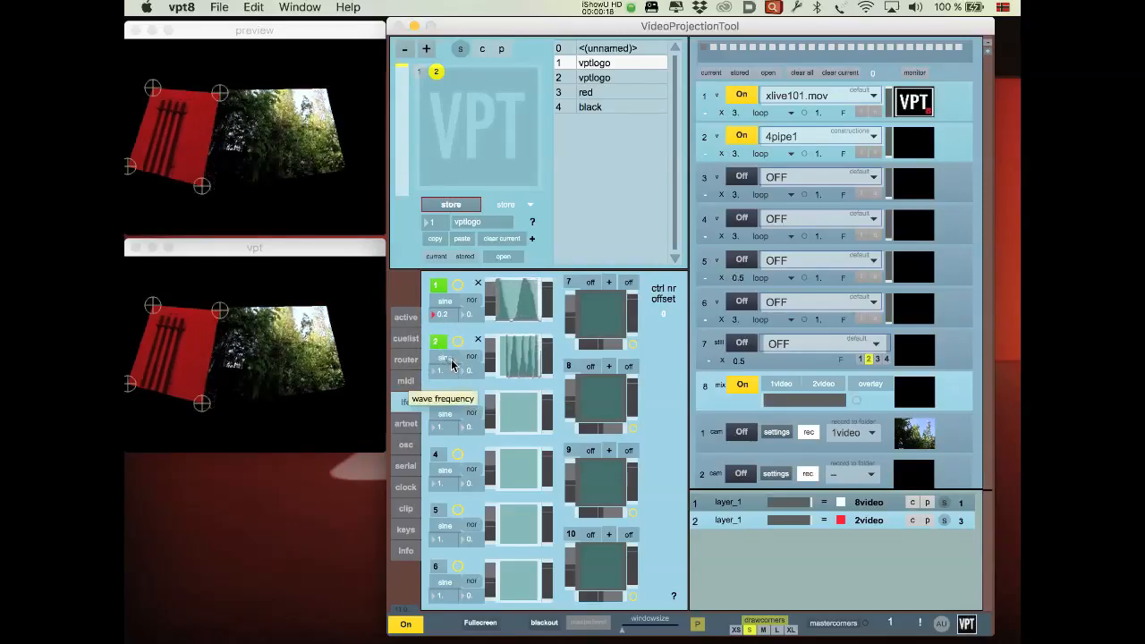
pyautogui.click(450, 360)
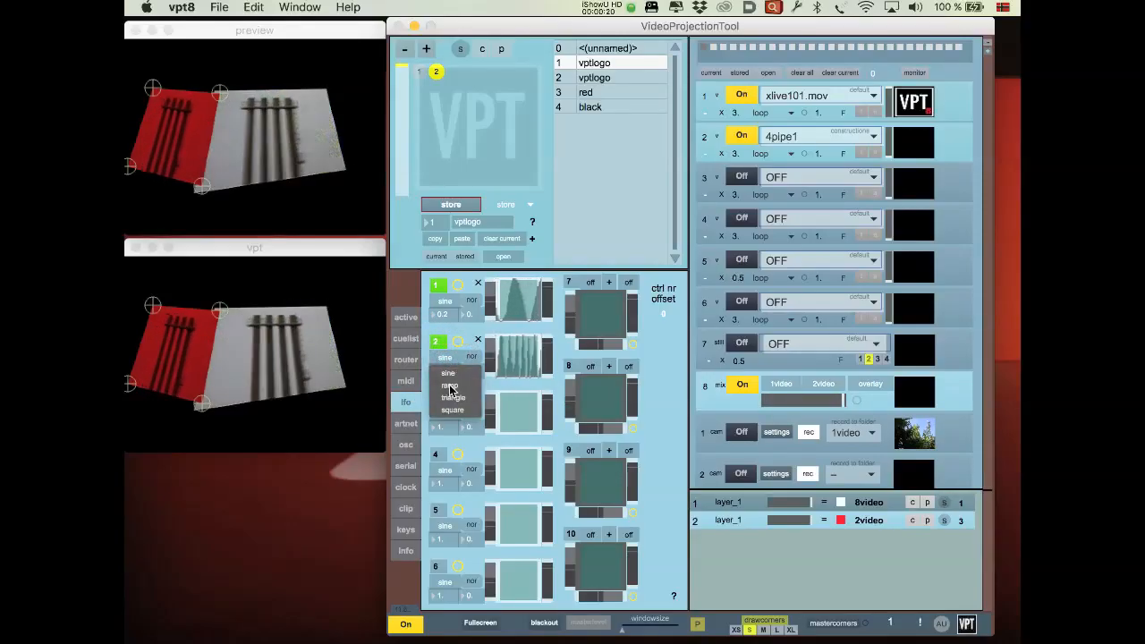
pyautogui.click(450, 386)
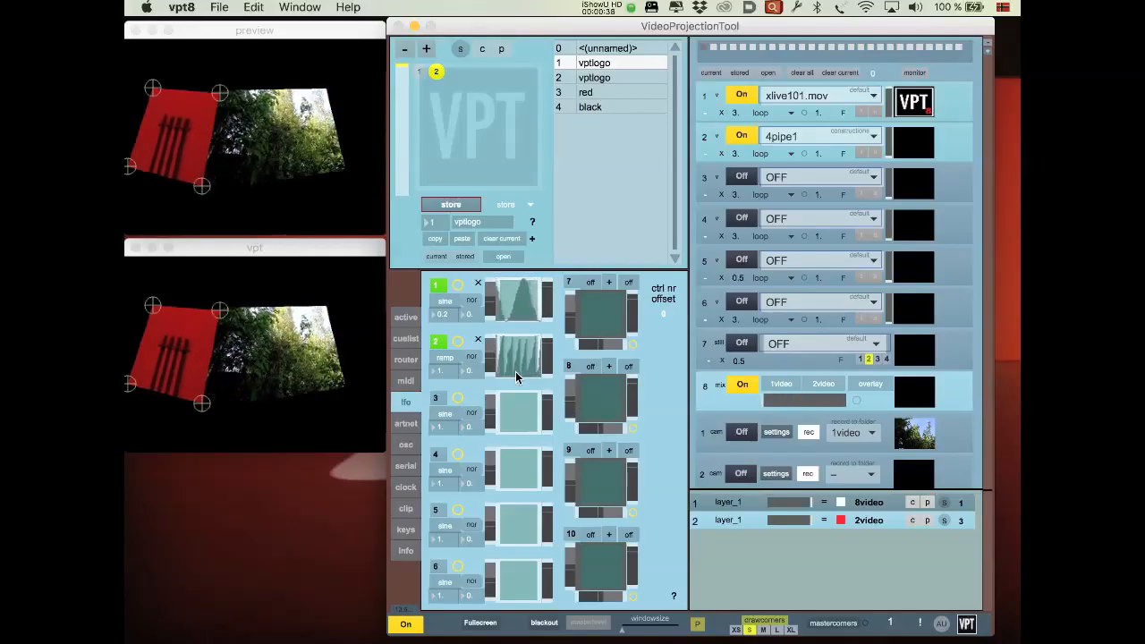
# Route controller 2 to the scrub parameter of video source 2 in the router
pyautogui.click(407, 361)
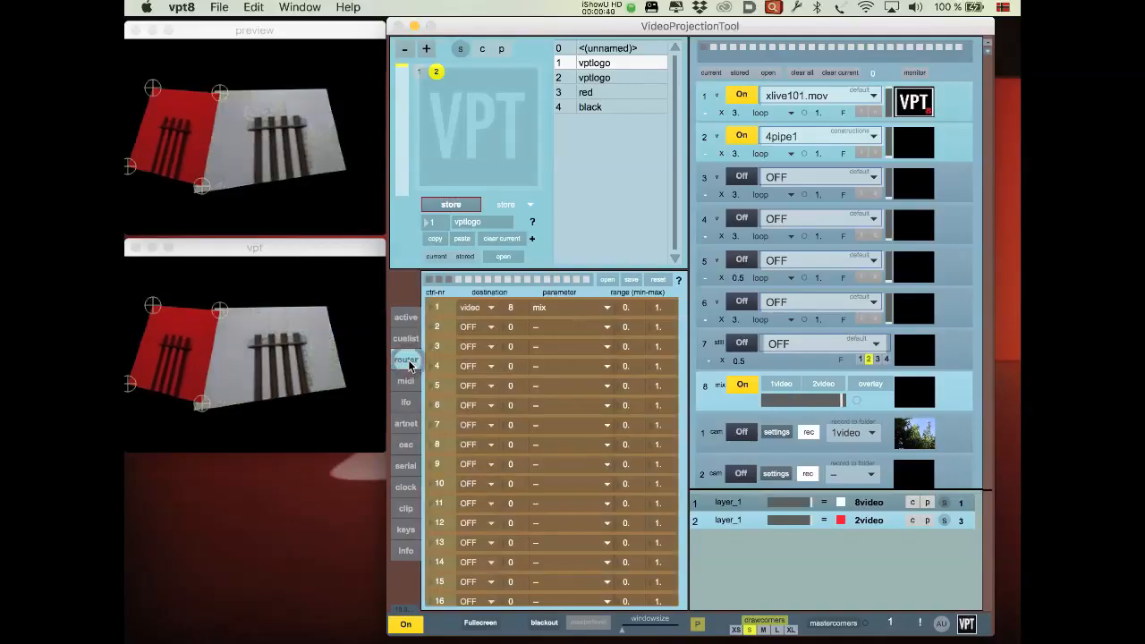
pyautogui.click(486, 327)
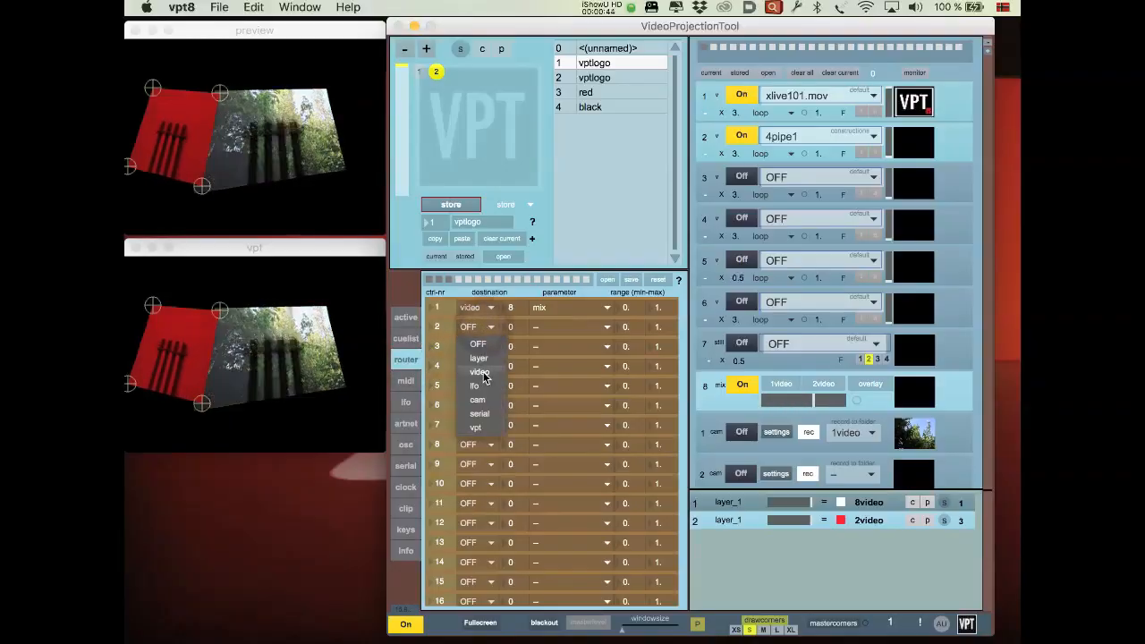
pyautogui.click(481, 372)
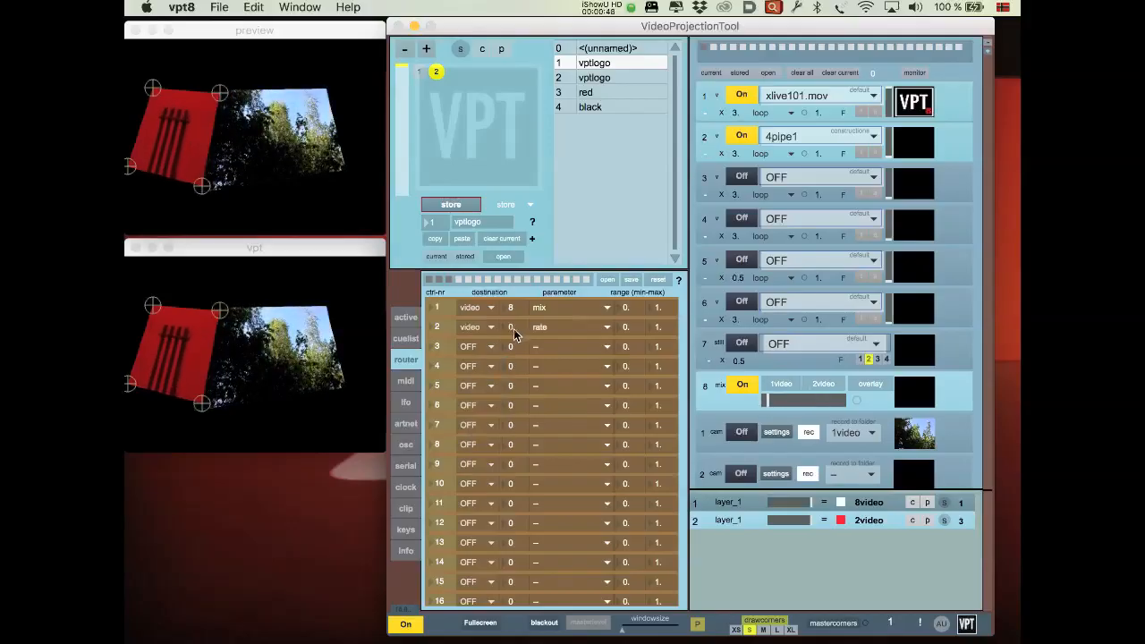
pyautogui.click(512, 328)
pyautogui.write('2')
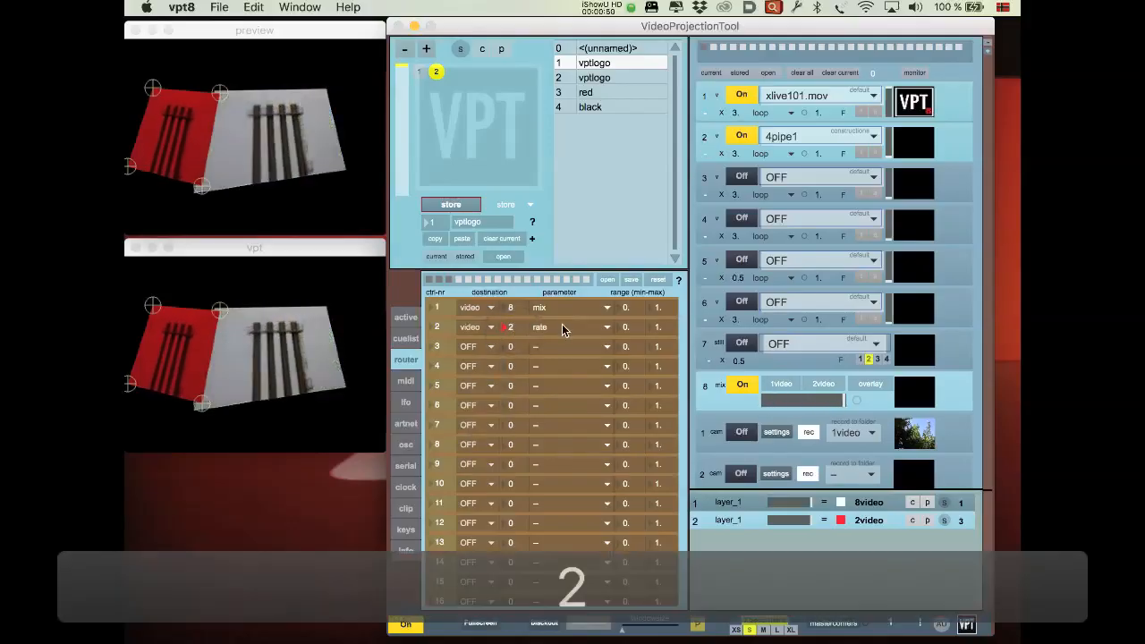
pyautogui.click(562, 328)
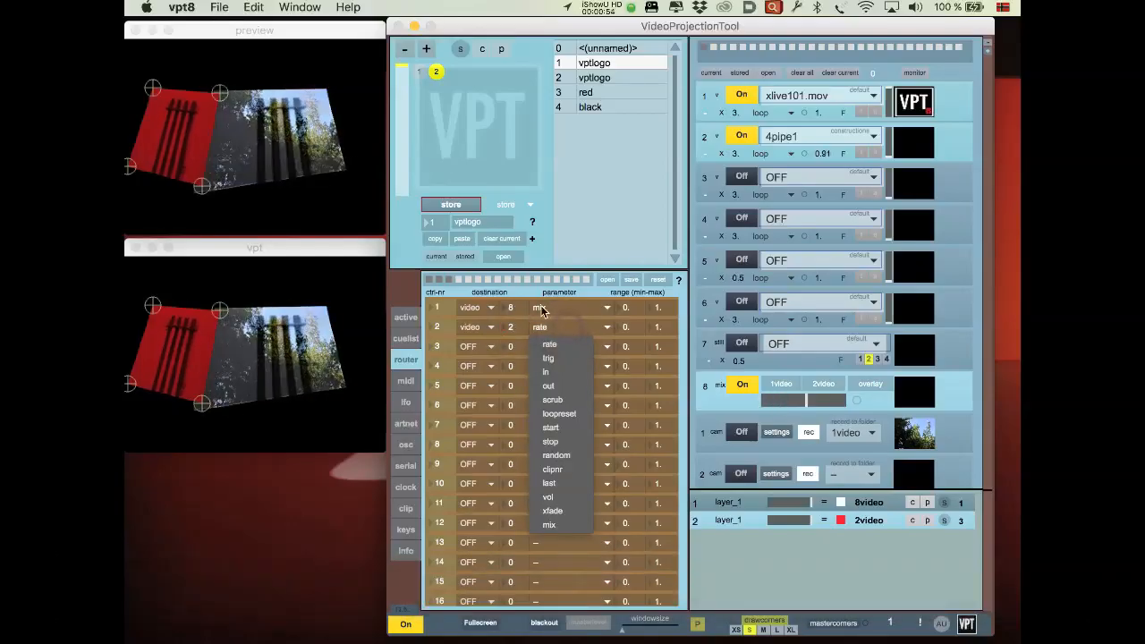
pyautogui.click(398, 293)
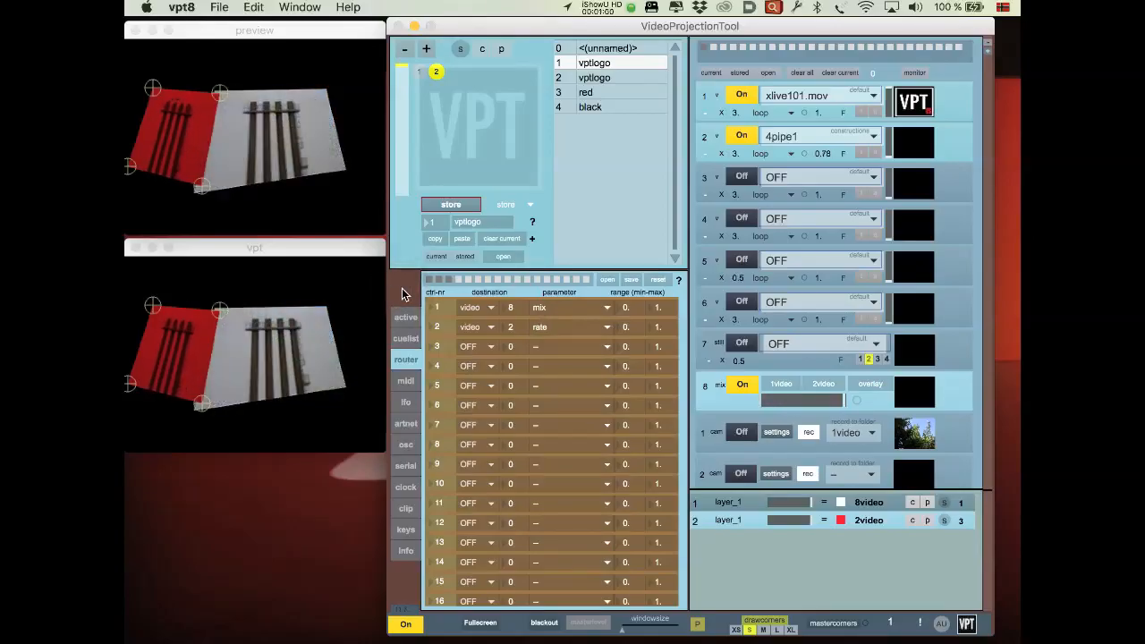
pyautogui.click(564, 332)
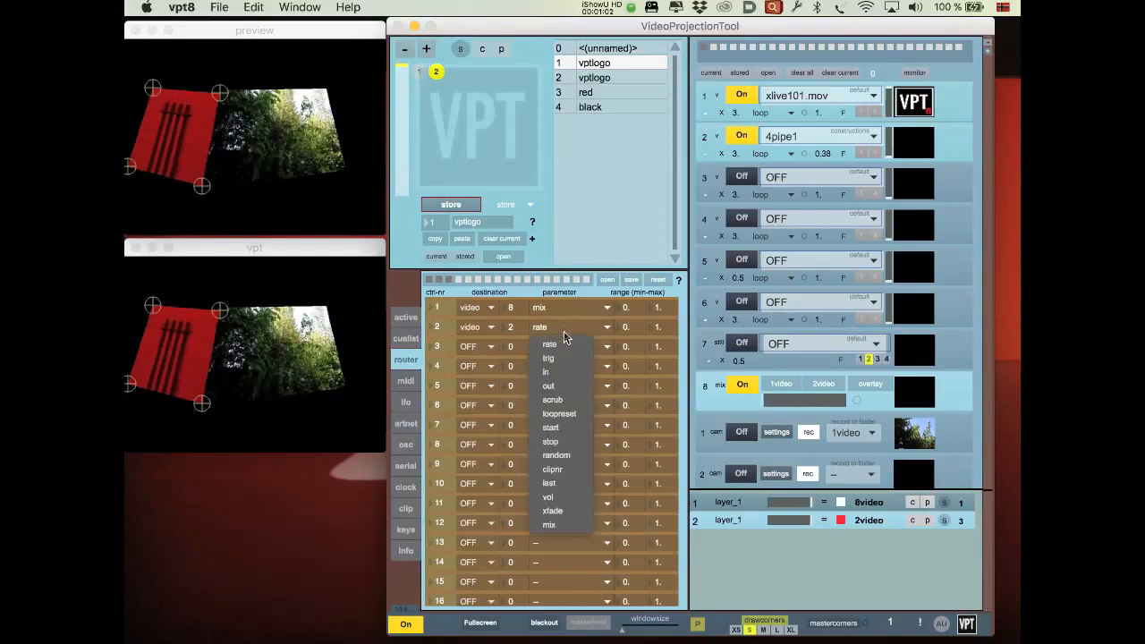
pyautogui.click(553, 400)
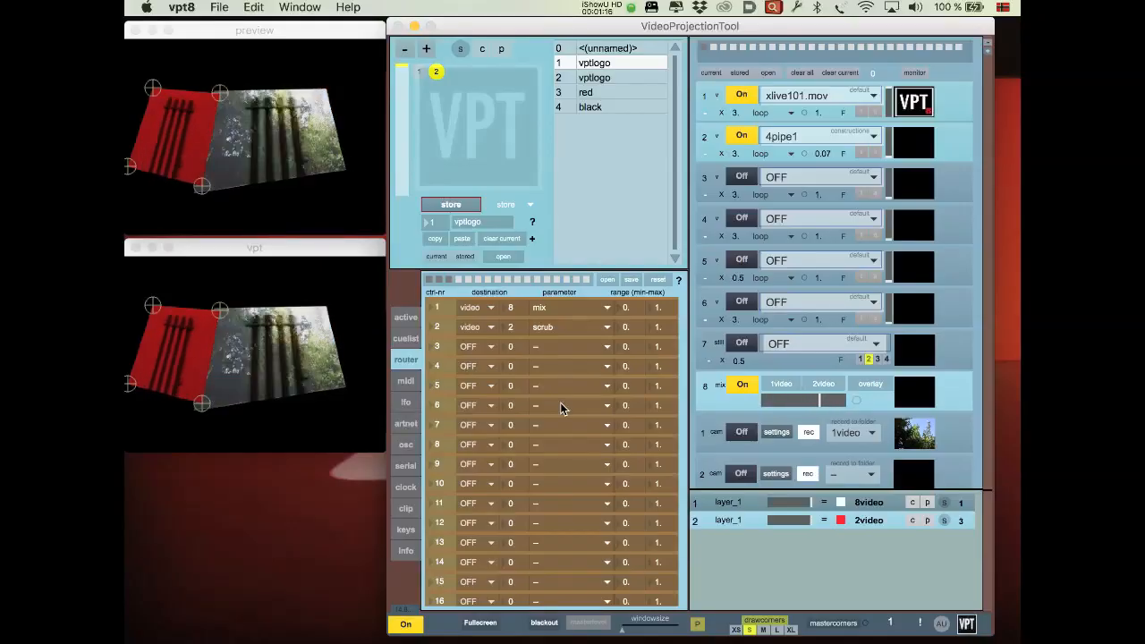
# Store the current setup as preset 5 with the name div
pyautogui.click(484, 226)
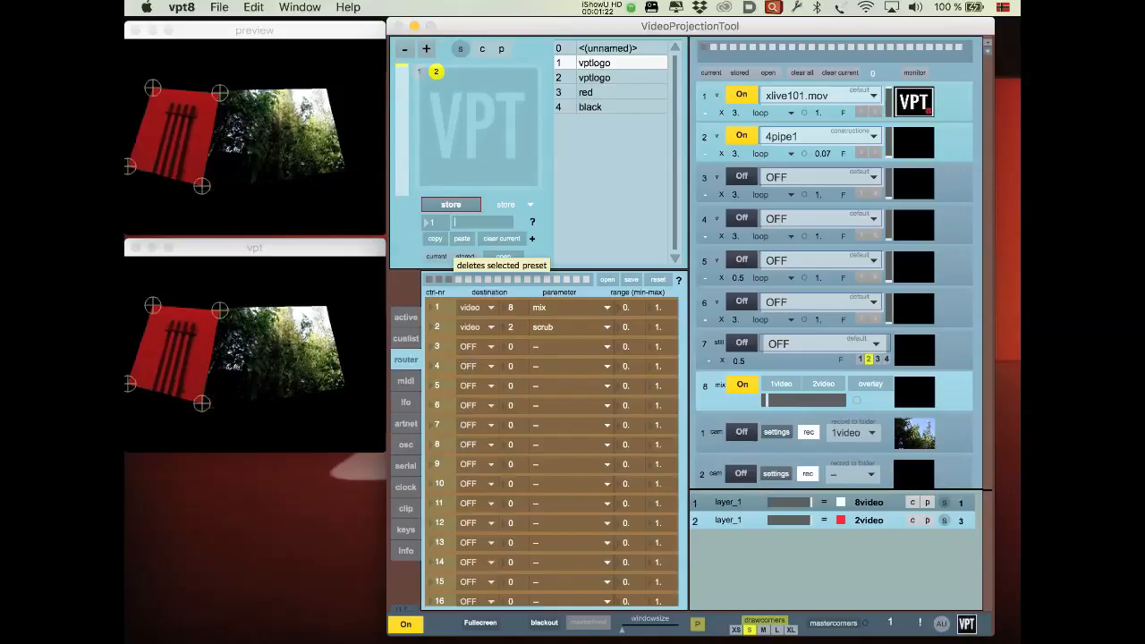
pyautogui.write('div')
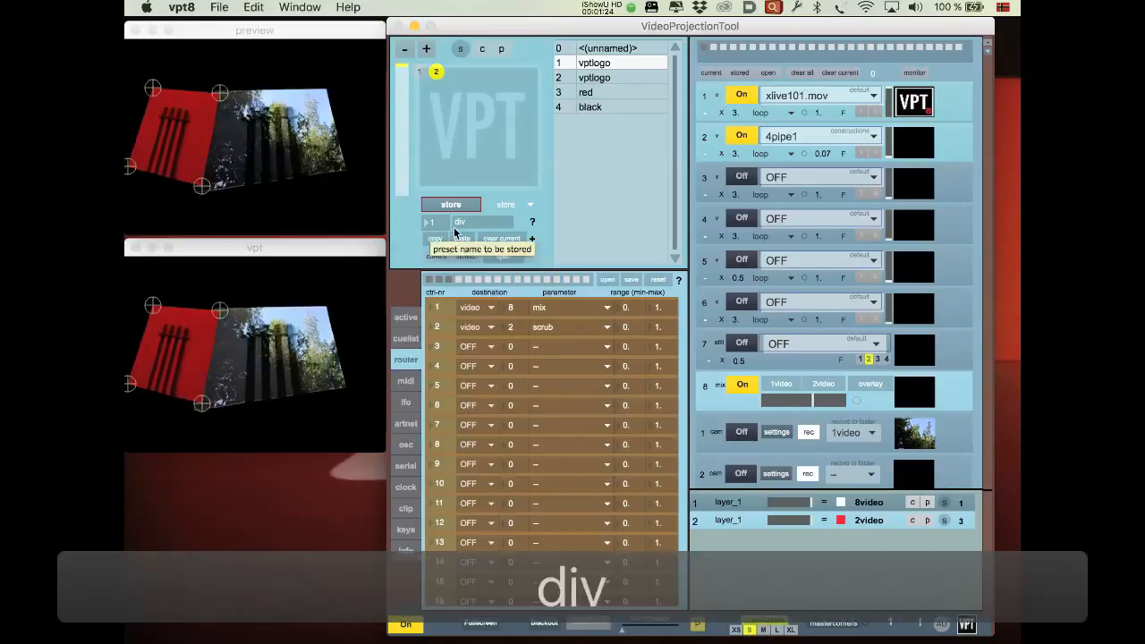
pyautogui.click(436, 223)
pyautogui.write('5')
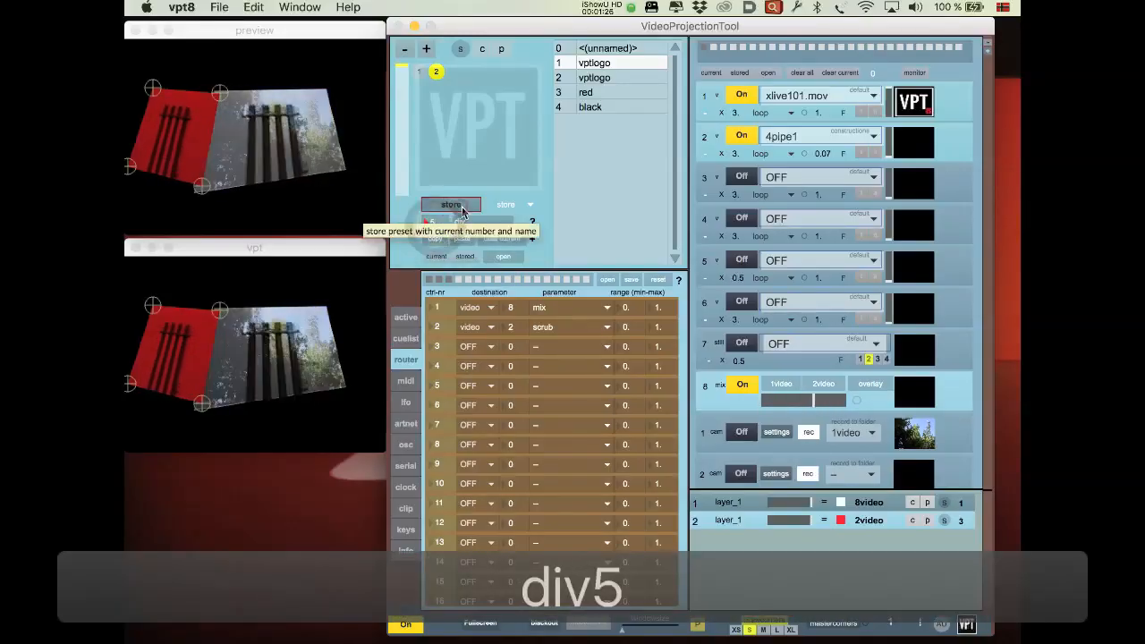
pyautogui.click(457, 206)
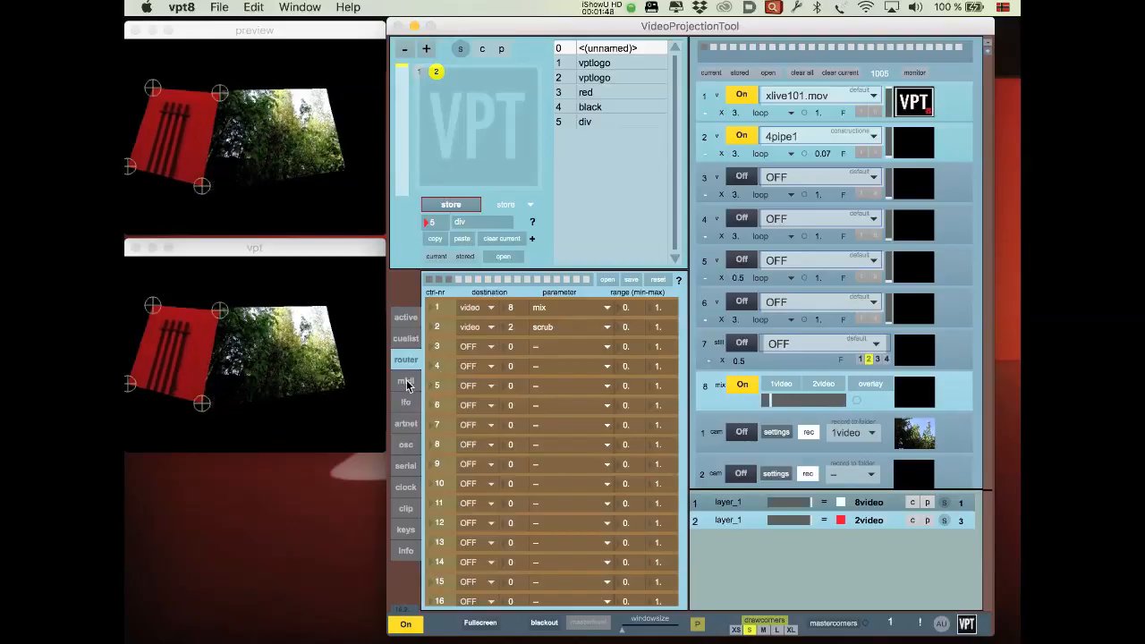
# Turn off LFO 1 and LFO 2 to free controllers 1 and 2 for MIDI control
pyautogui.click(405, 382)
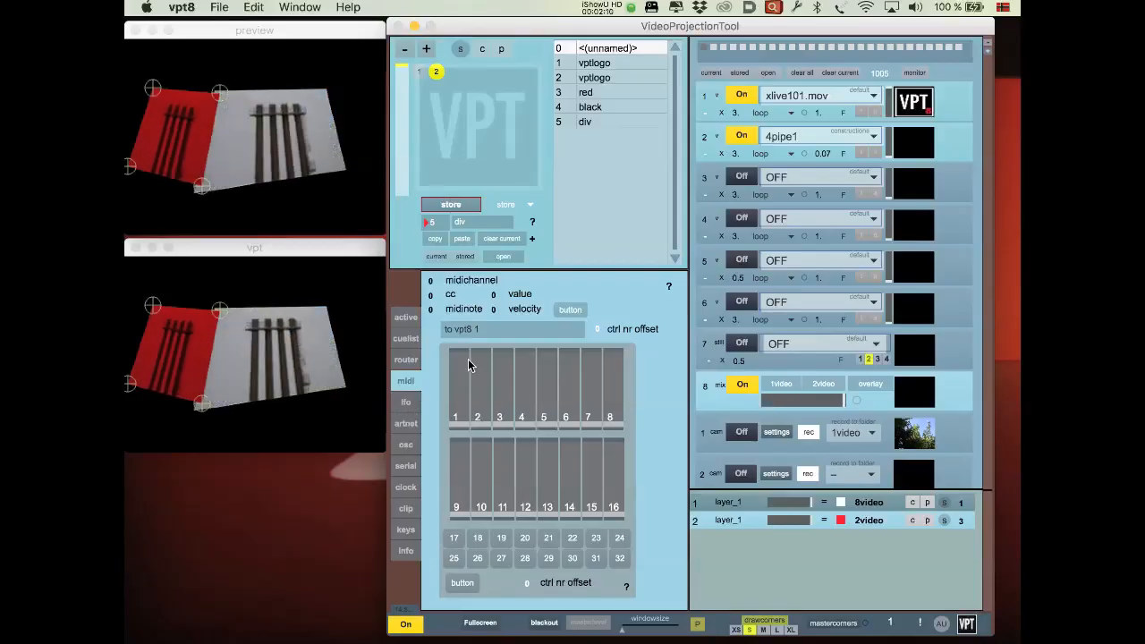
pyautogui.click(406, 402)
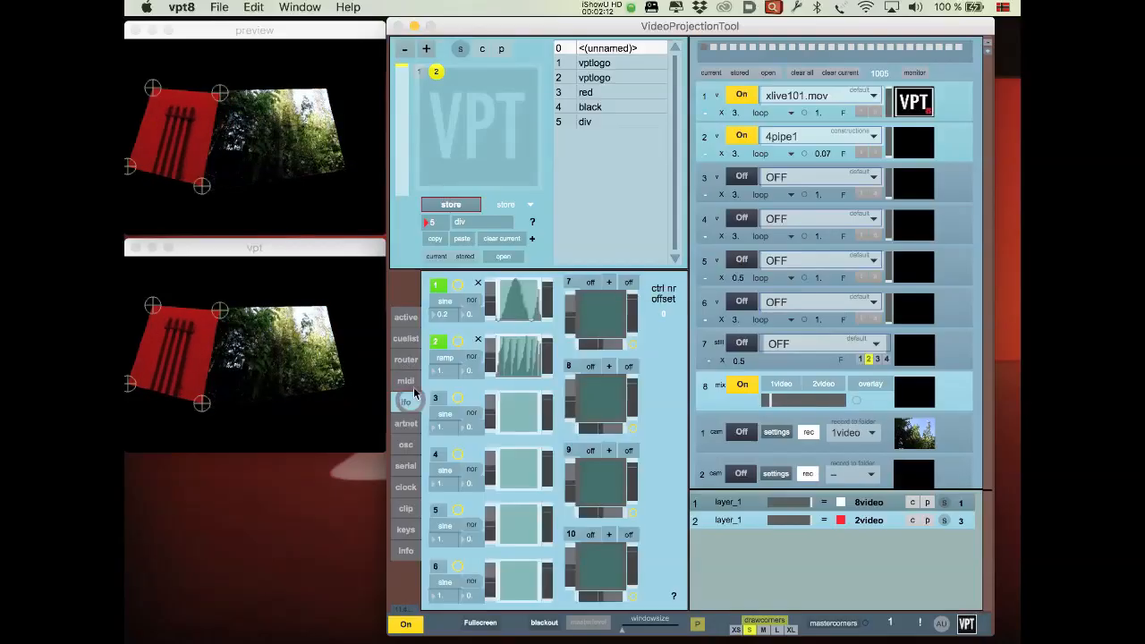
pyautogui.click(438, 286)
pyautogui.click(437, 343)
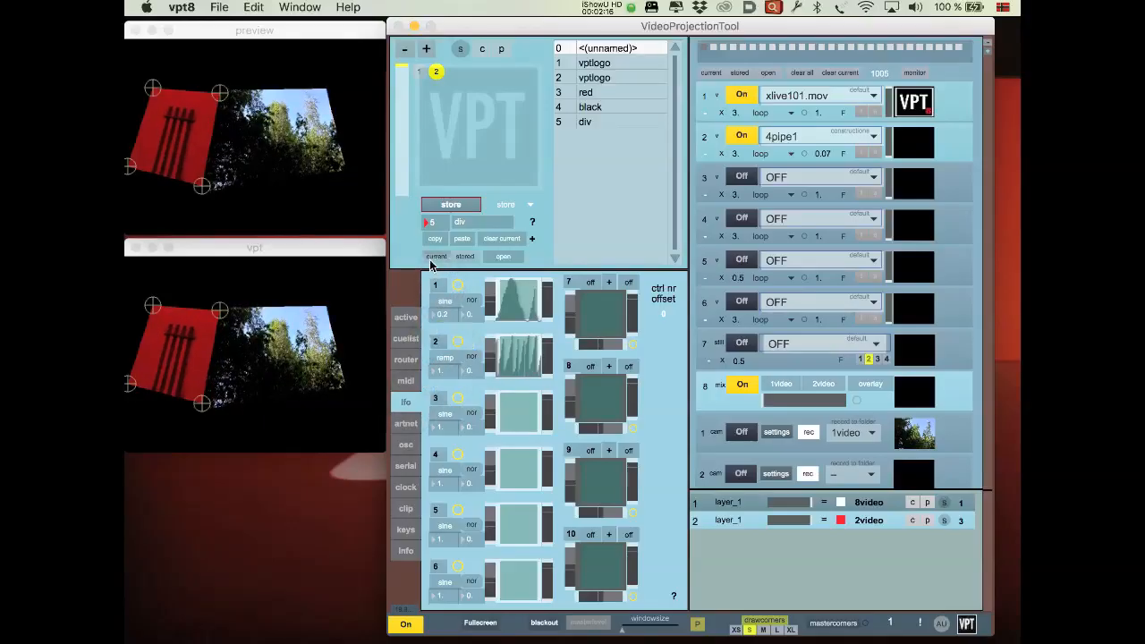
# Test controlling source 8's mix with on-screen MIDI slider 1, raising it and returning it to zero
pyautogui.click(410, 383)
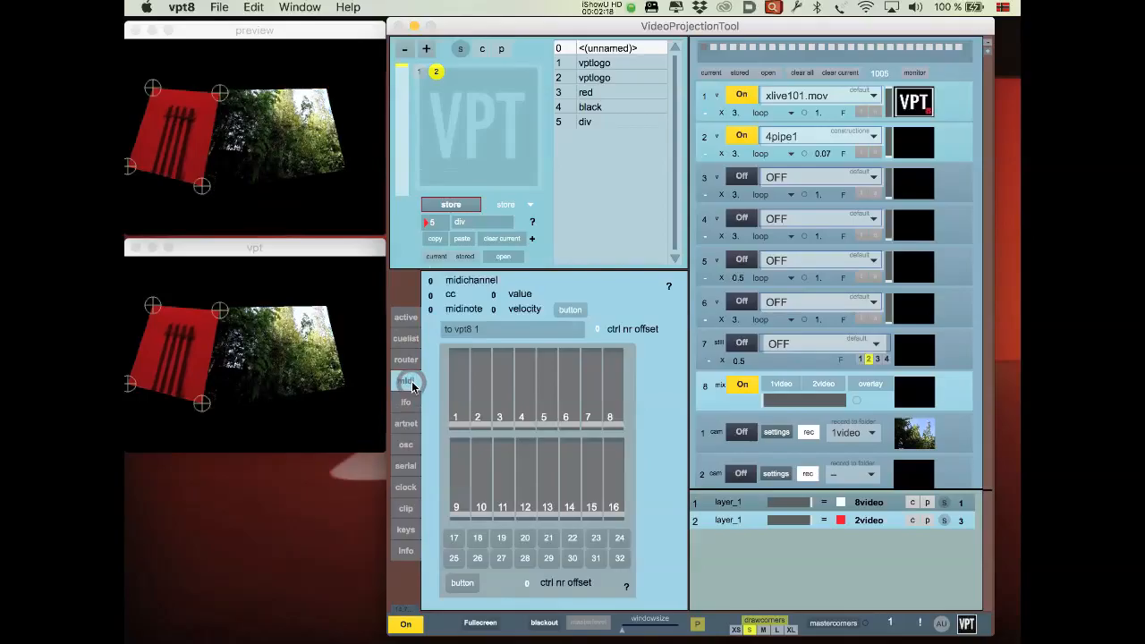
pyautogui.click(458, 407)
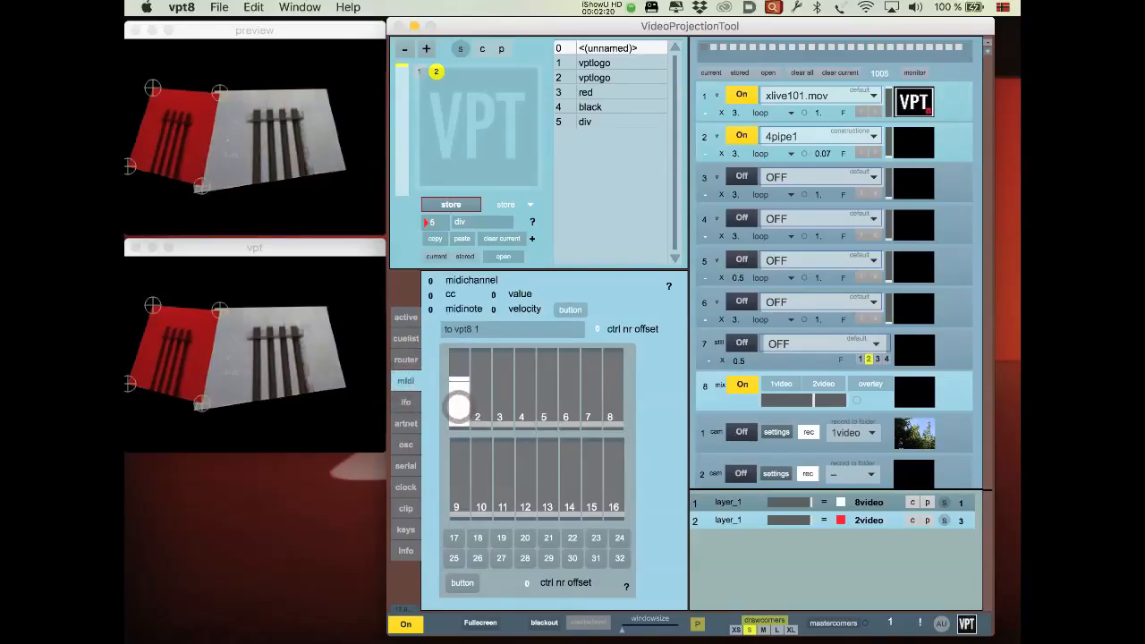
pyautogui.moveTo(459, 407); pyautogui.dragTo(480, 428)
# Compare the MIDI slider numbers with the controller assignments in the router
pyautogui.click(408, 362)
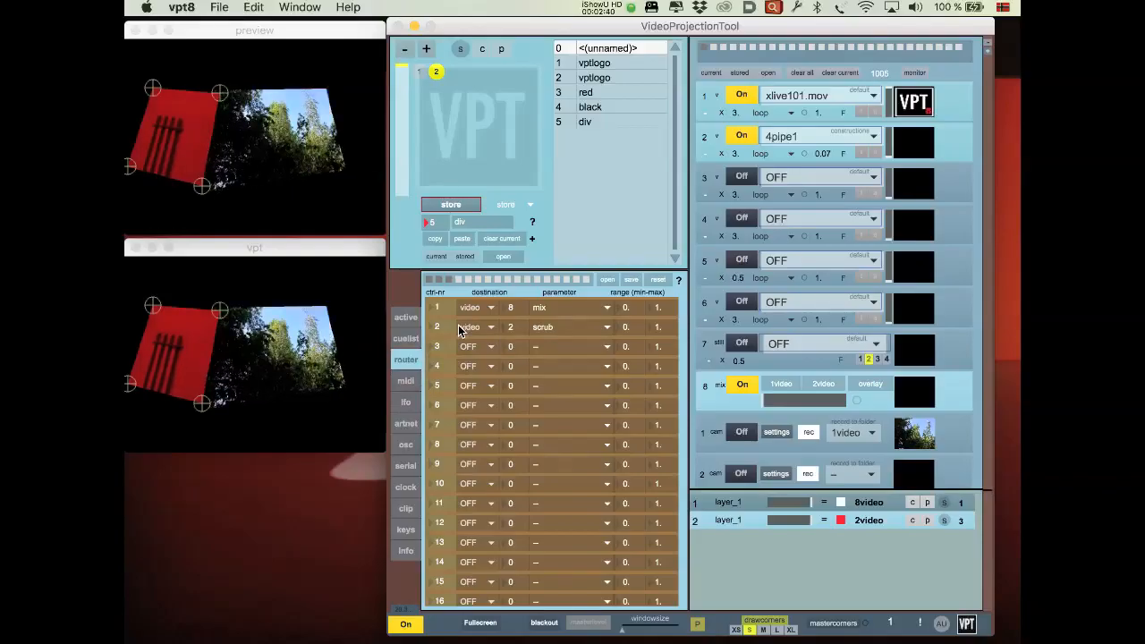
pyautogui.click(410, 389)
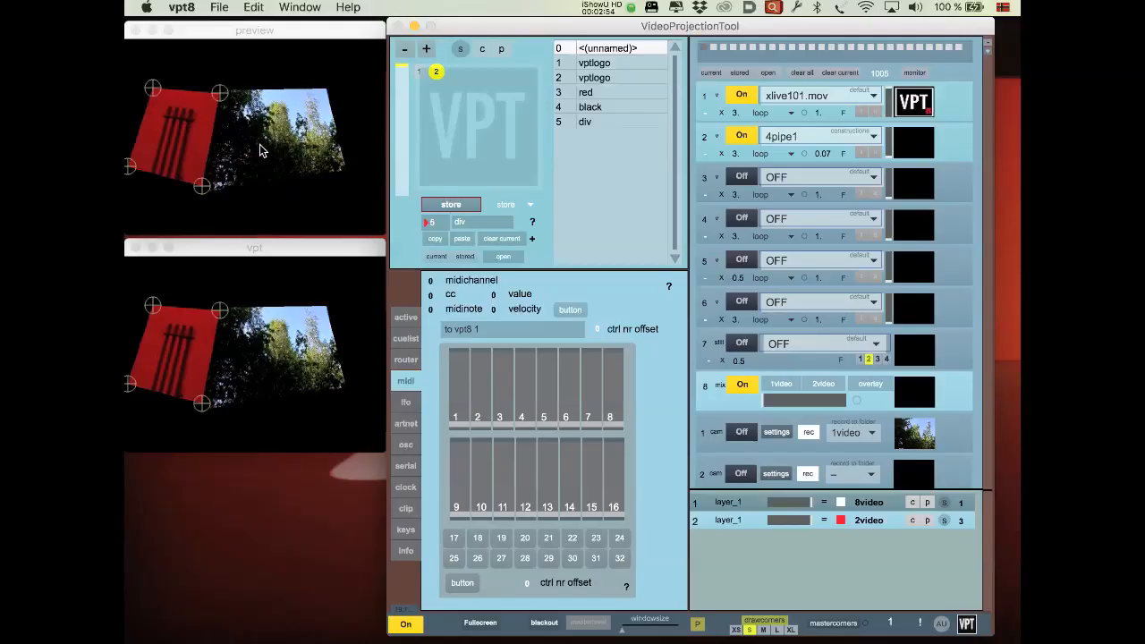
pyautogui.click(406, 363)
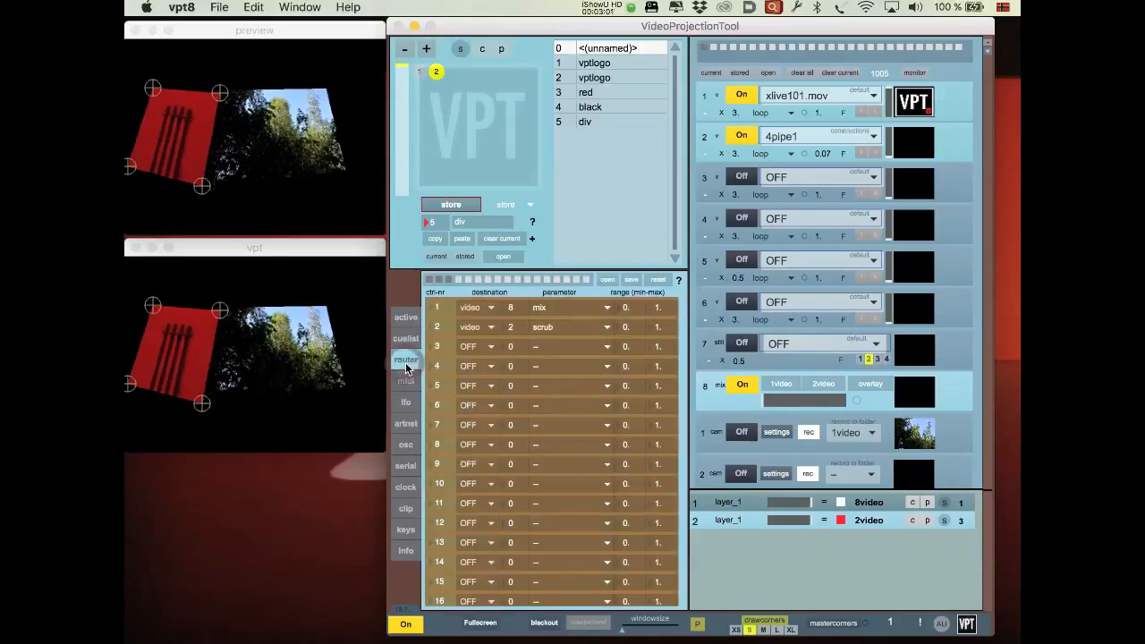
# Route controller 3 to the fade parameter of layer 1
pyautogui.click(483, 349)
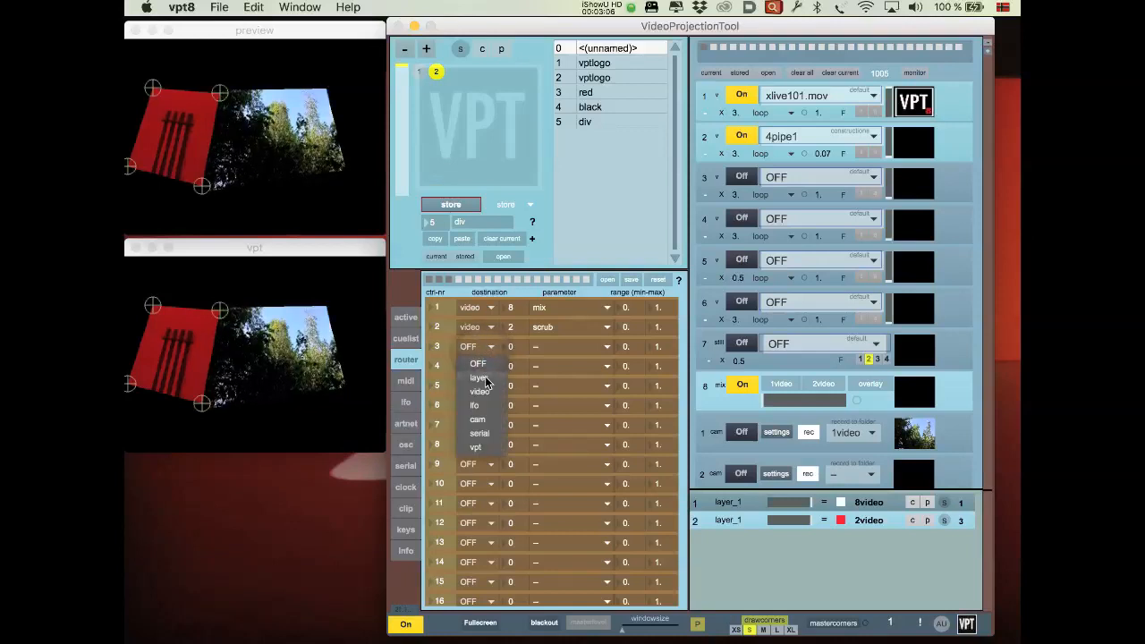
pyautogui.click(483, 378)
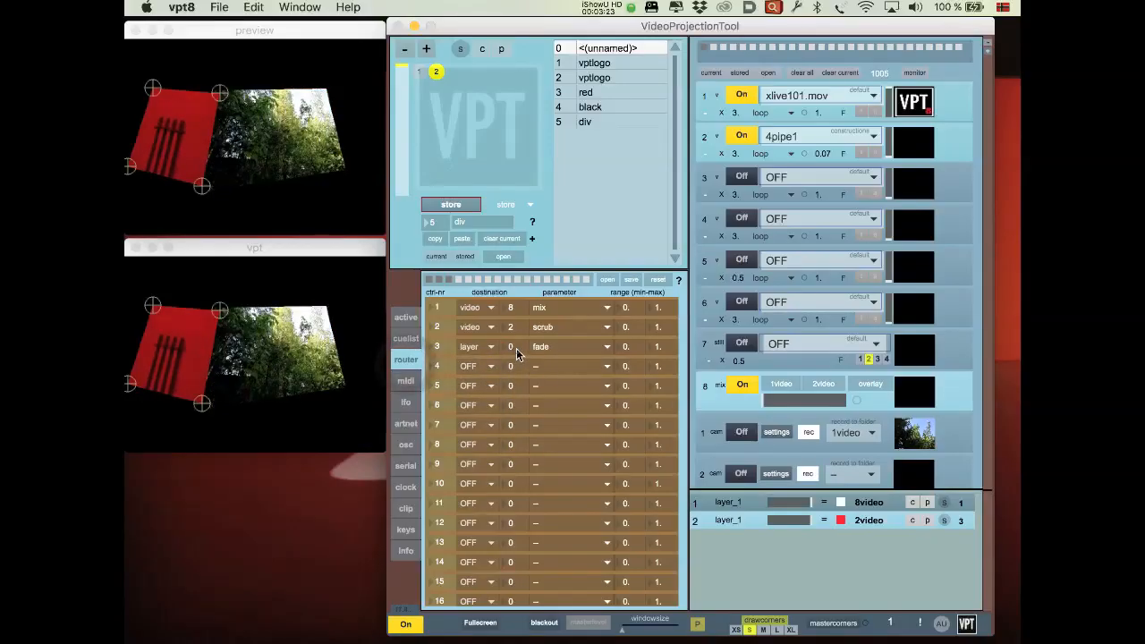
pyautogui.click(516, 348)
pyautogui.press('Up')
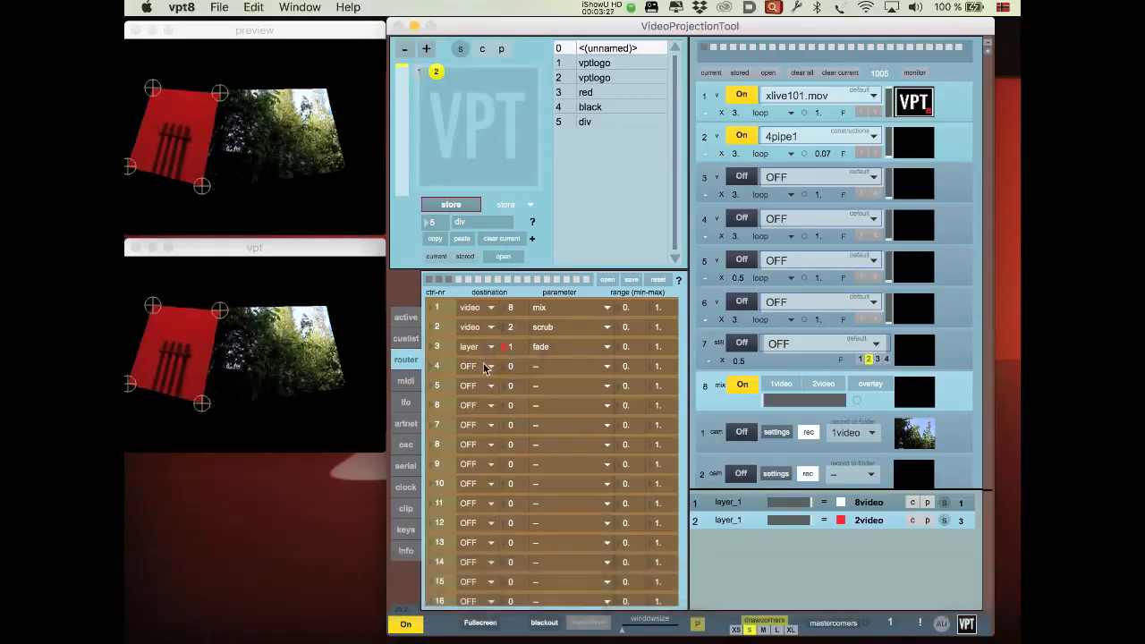
# Test fading layer 1 with on-screen MIDI slider 3, moving it through its range and back near maximum
pyautogui.click(408, 381)
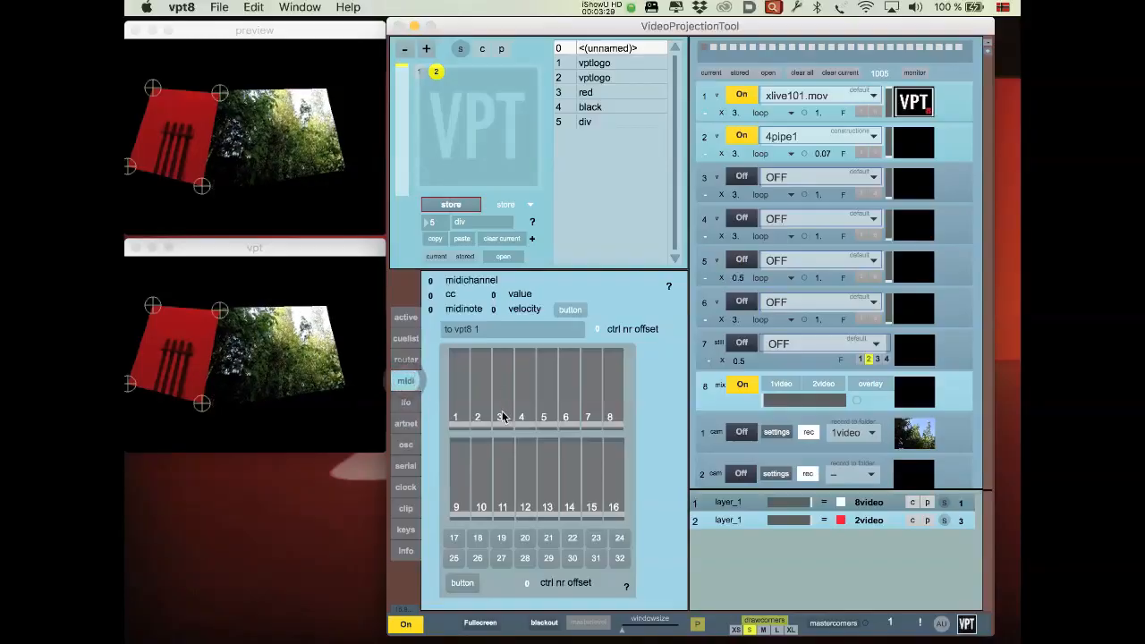
pyautogui.click(501, 407)
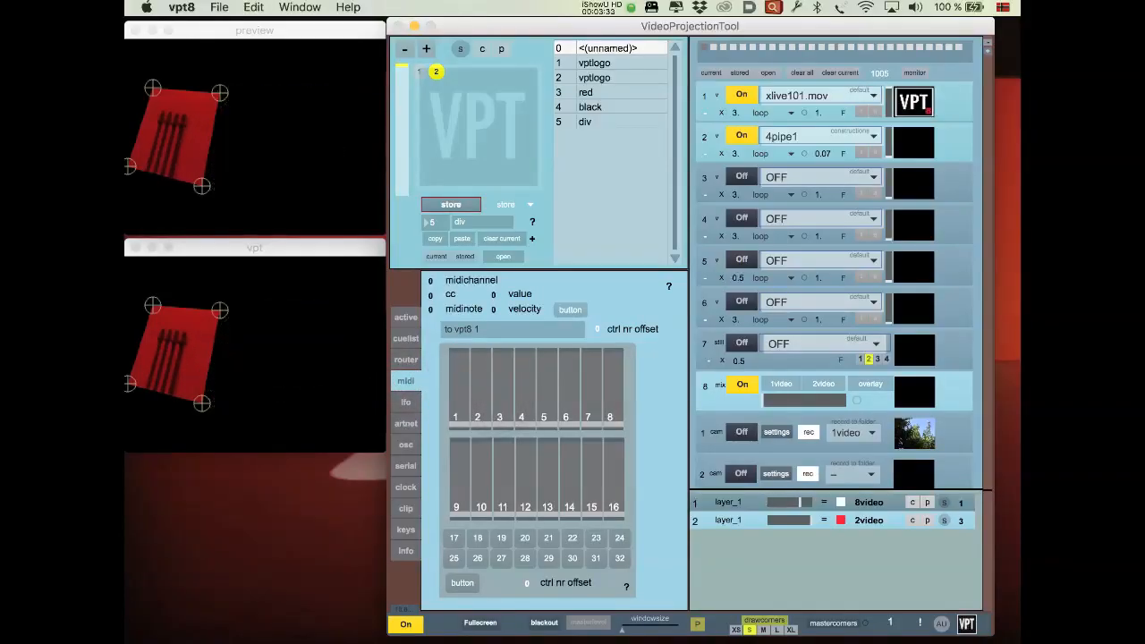
pyautogui.moveTo(503, 360)
pyautogui.mouseDown()
pyautogui.moveTo(503, 404)
pyautogui.moveTo(503, 358)
pyautogui.mouseUp()
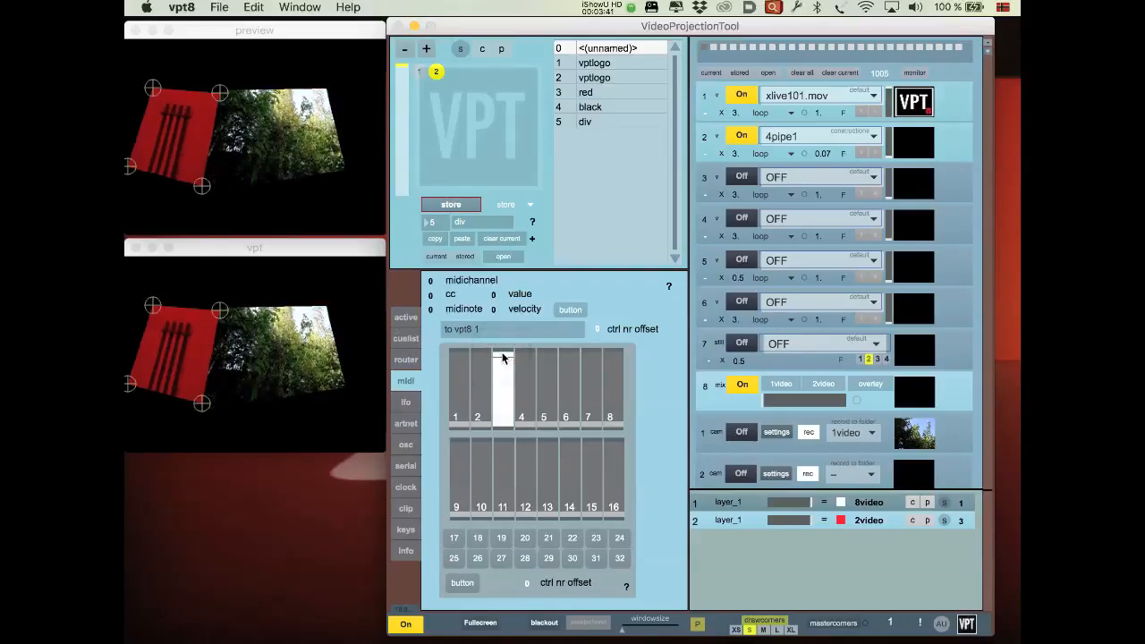
# Change the fourth router row to controller number 3 and route it to the fade parameter of layer 2
pyautogui.click(407, 364)
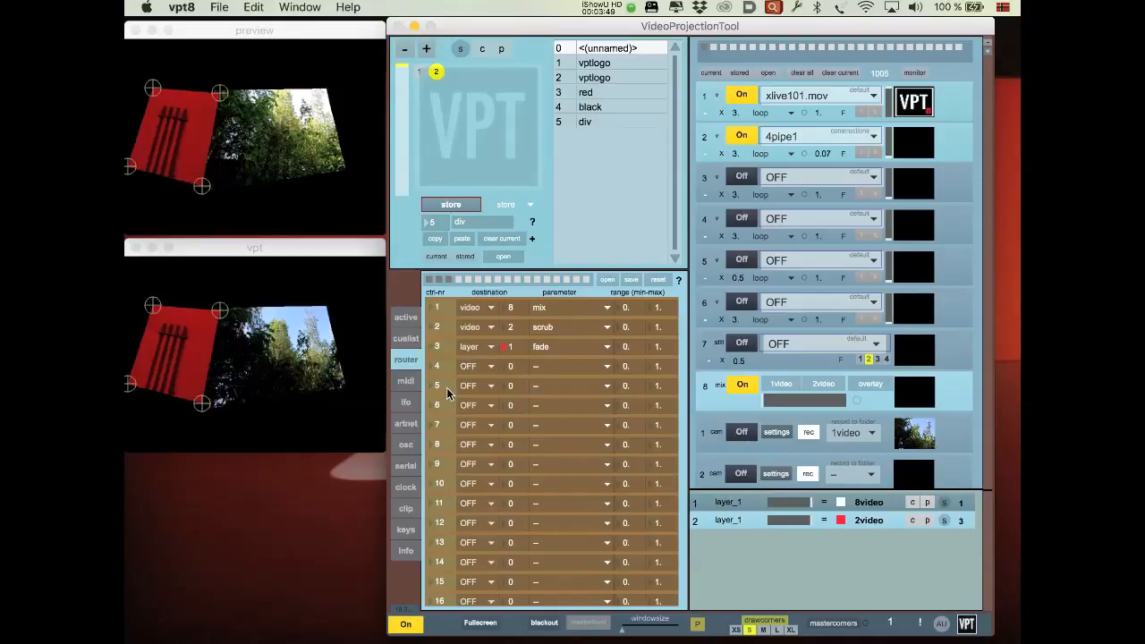
pyautogui.scroll(-20, 450, 489)
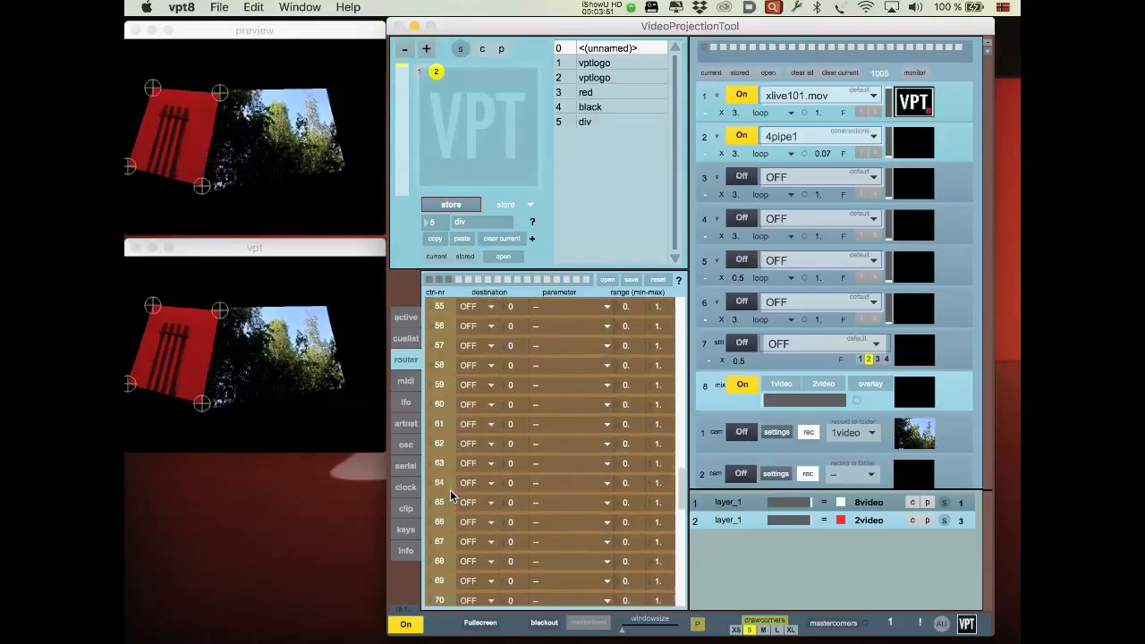
pyautogui.scroll(20, 451, 490)
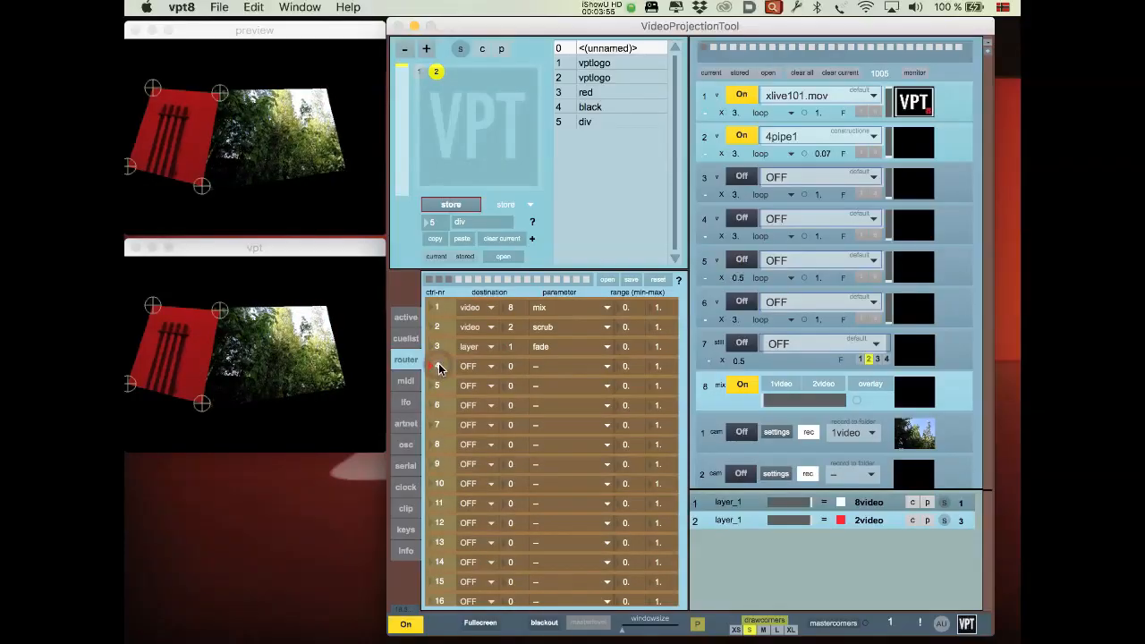
pyautogui.write('3')
pyautogui.click(492, 367)
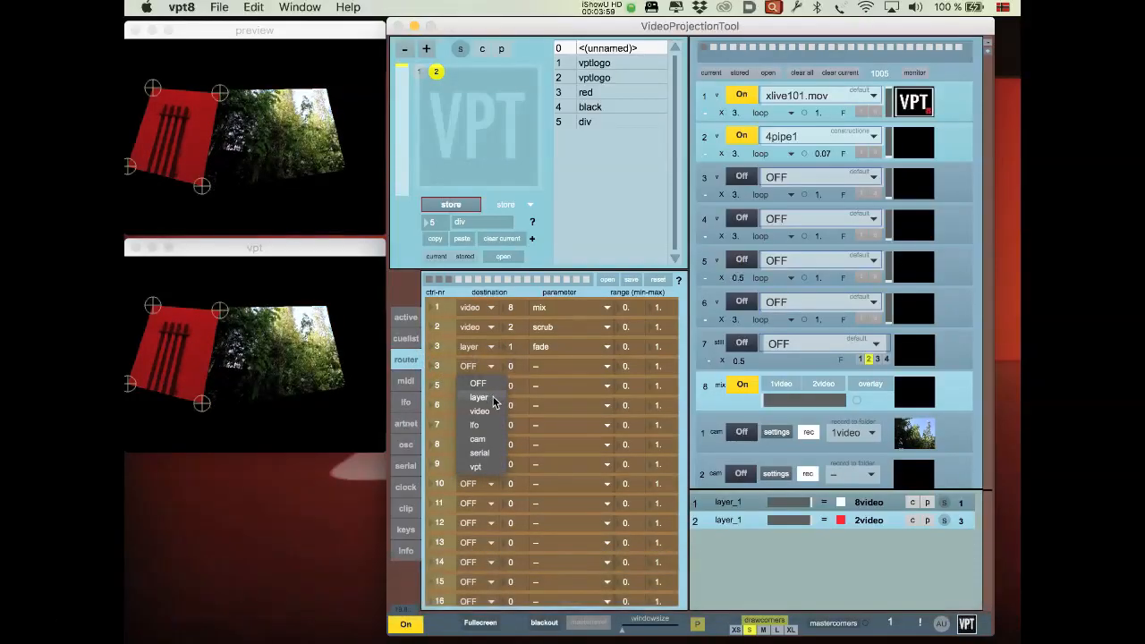
pyautogui.click(493, 397)
pyautogui.write('2')
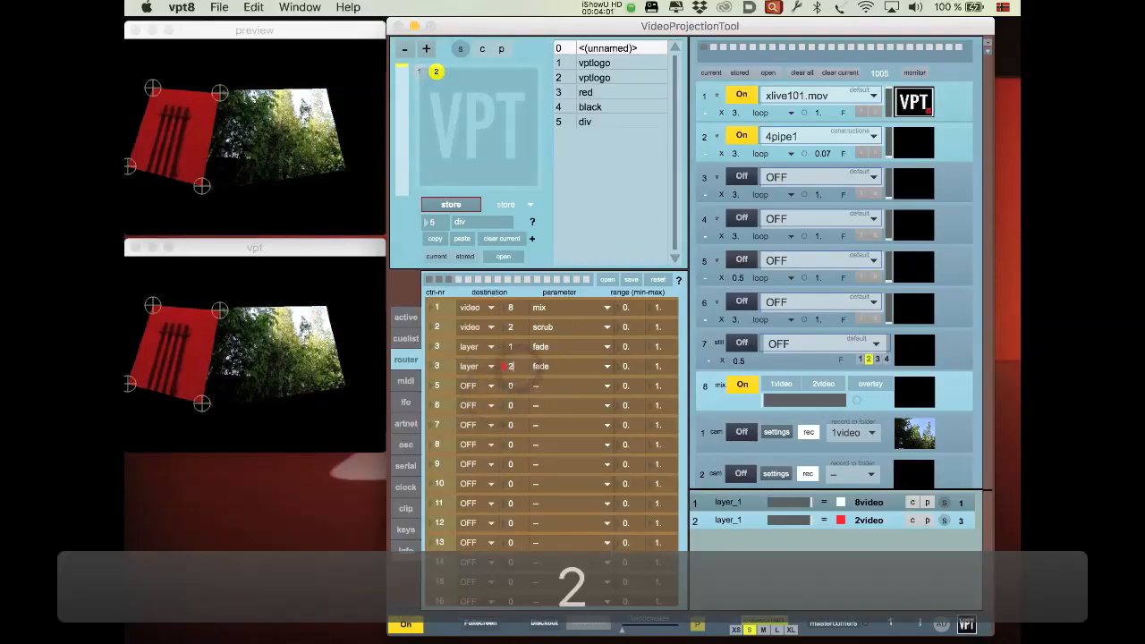
pyautogui.click(554, 365)
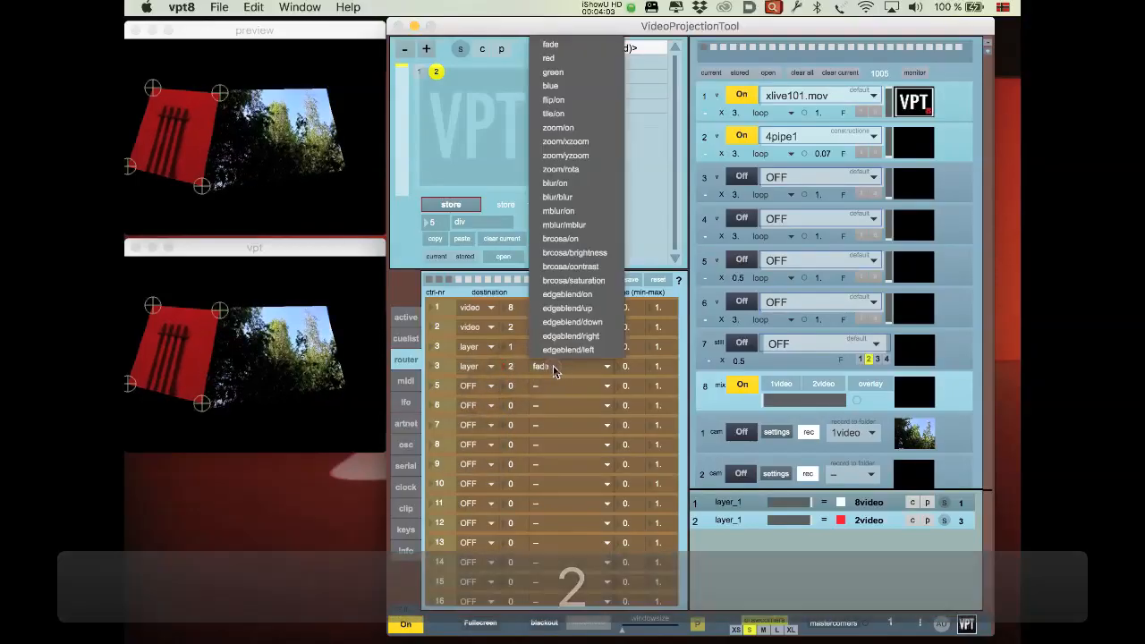
pyautogui.click(508, 356)
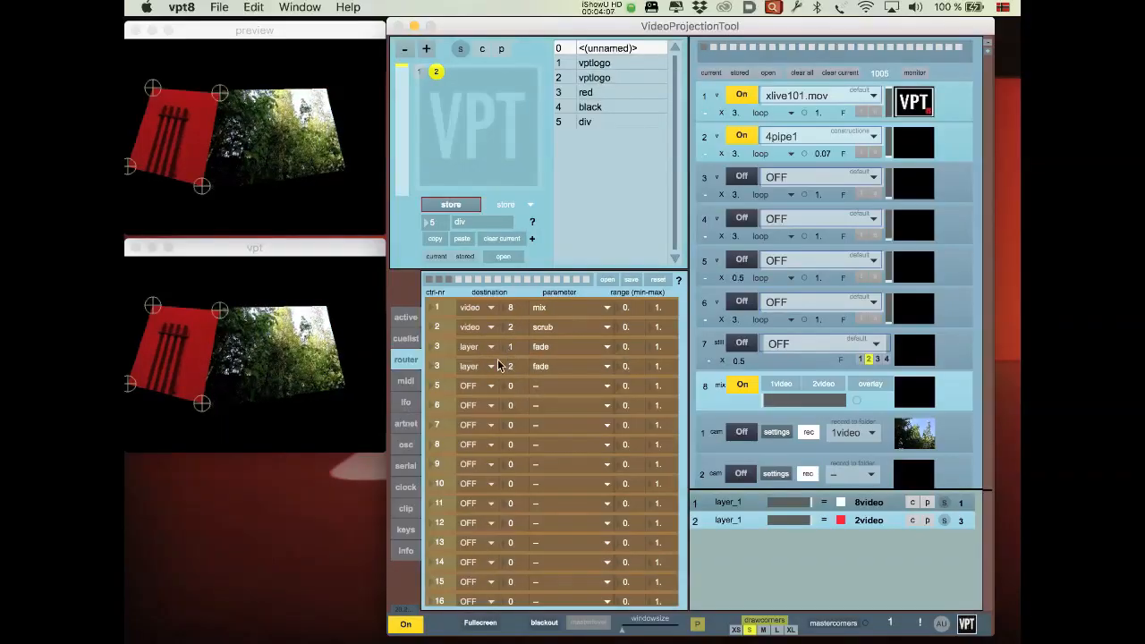
# Test fading layers 1 and 2 together by lowering and raising on-screen MIDI slider 3
pyautogui.click(406, 383)
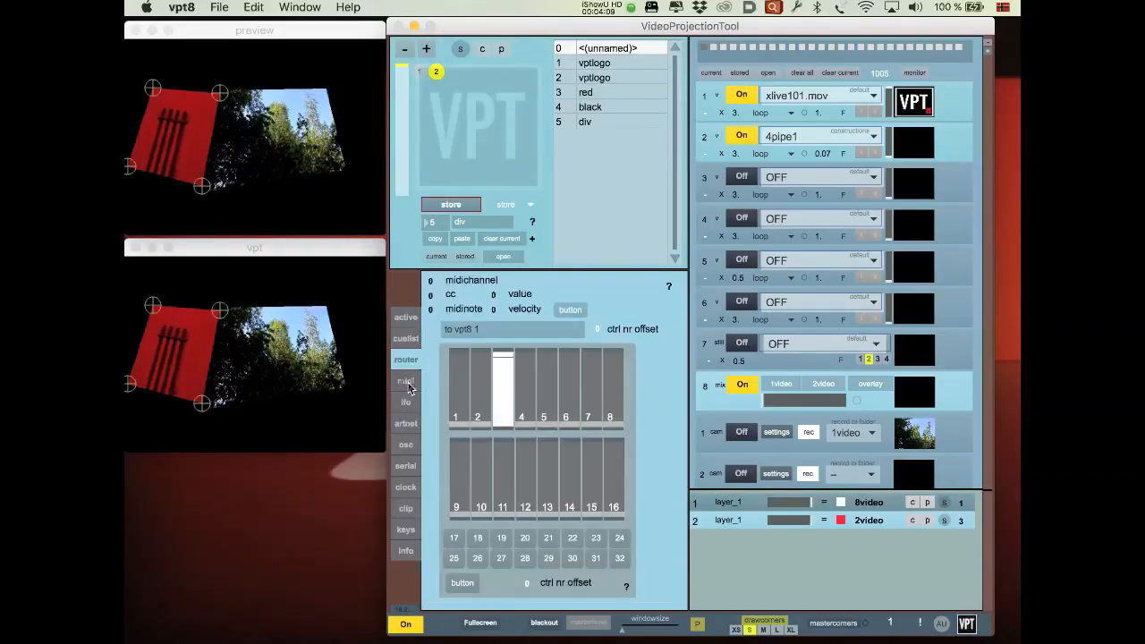
pyautogui.moveTo(502, 370); pyautogui.dragTo(503, 363)
pyautogui.moveTo(503, 418); pyautogui.dragTo(504, 358)
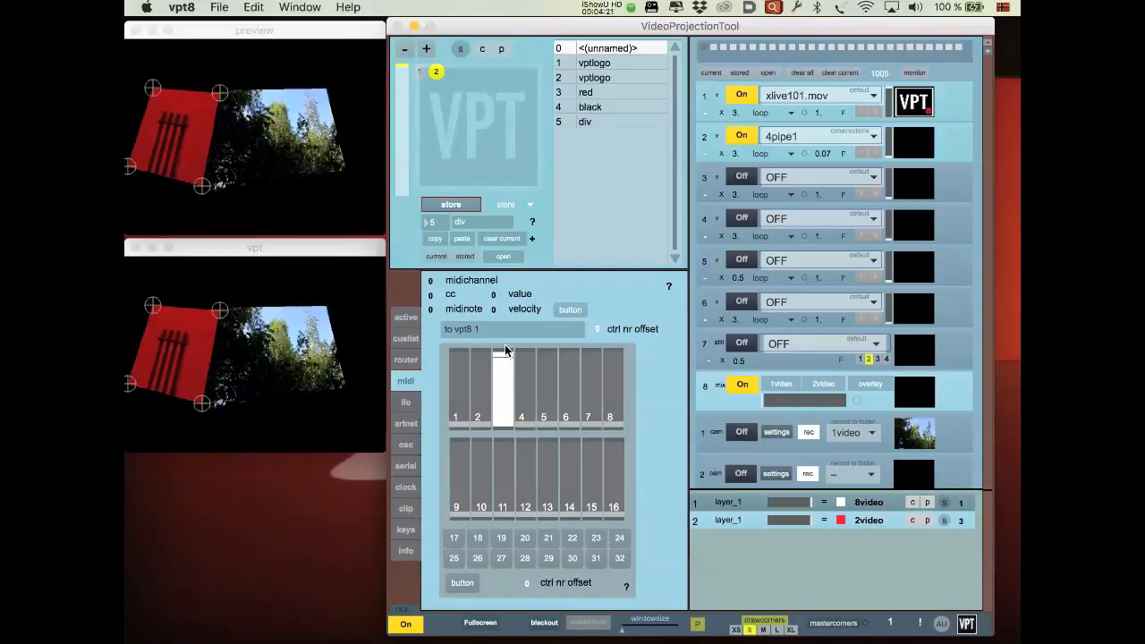
pyautogui.moveTo(502, 389); pyautogui.dragTo(503, 358)
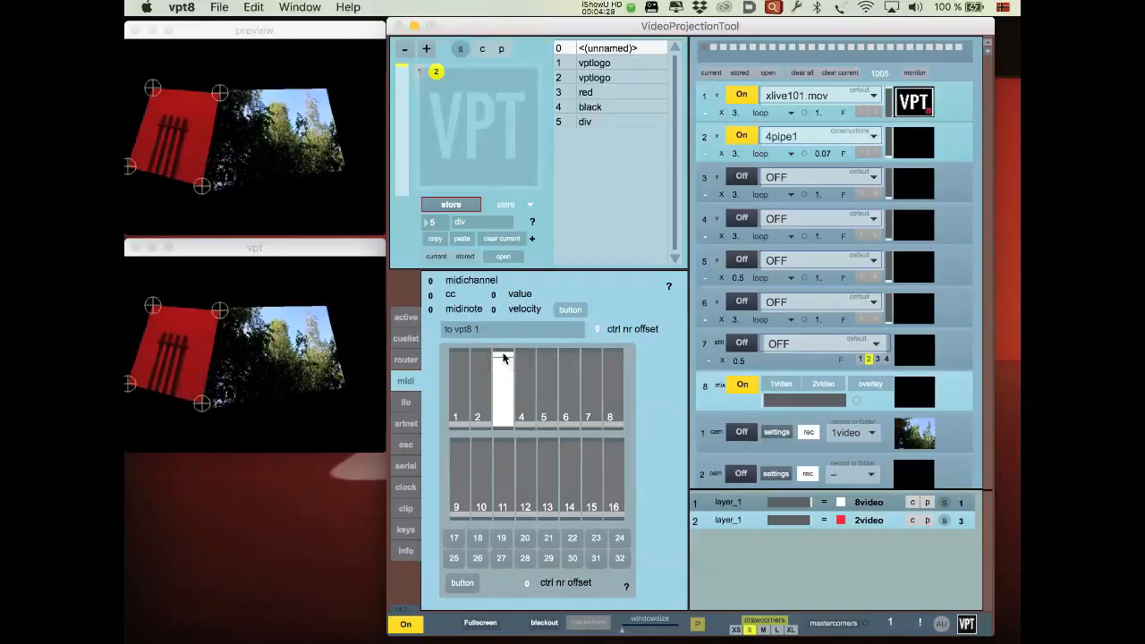
# Invert the range of the layer 2 fade assignment by setting its minimum to 1 and maximum to 0
pyautogui.click(406, 360)
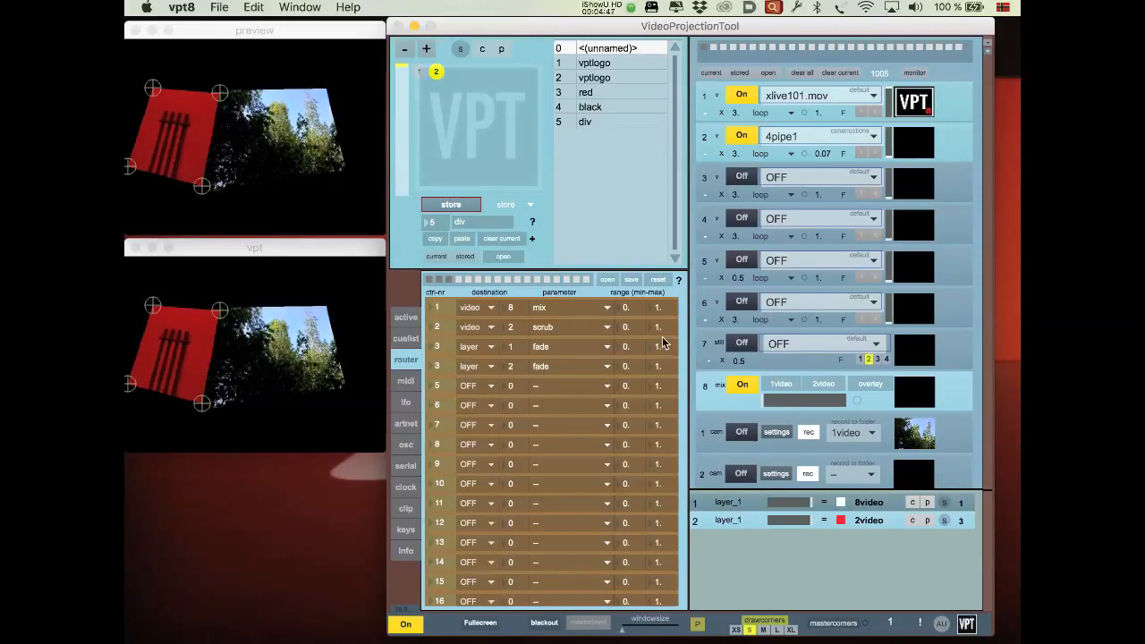
pyautogui.click(627, 368)
pyautogui.write('1')
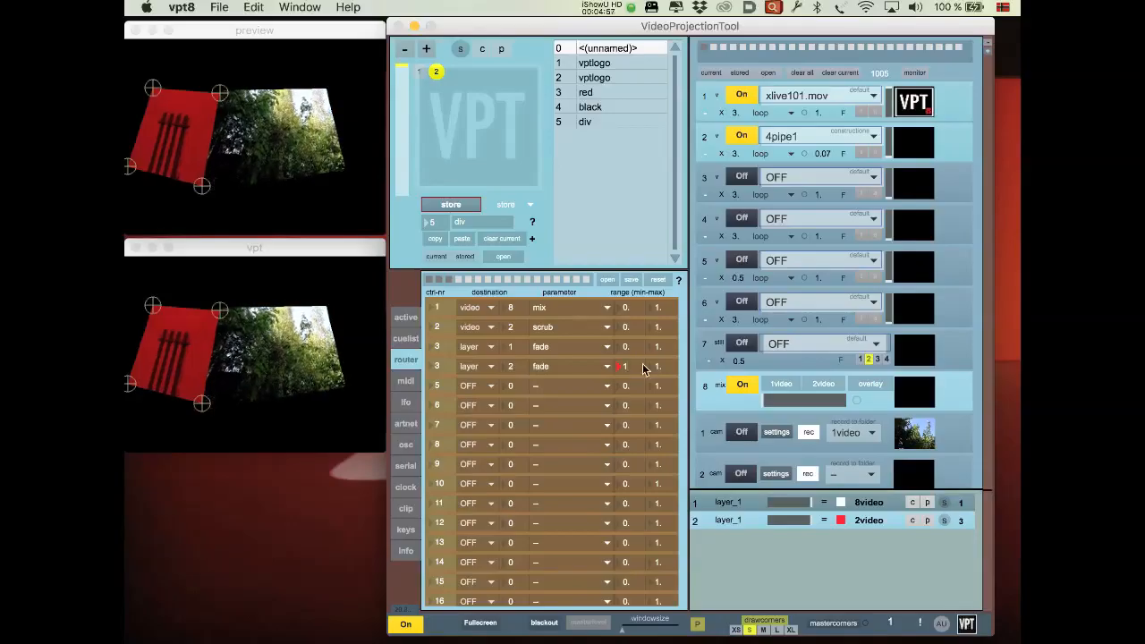
pyautogui.click(662, 367)
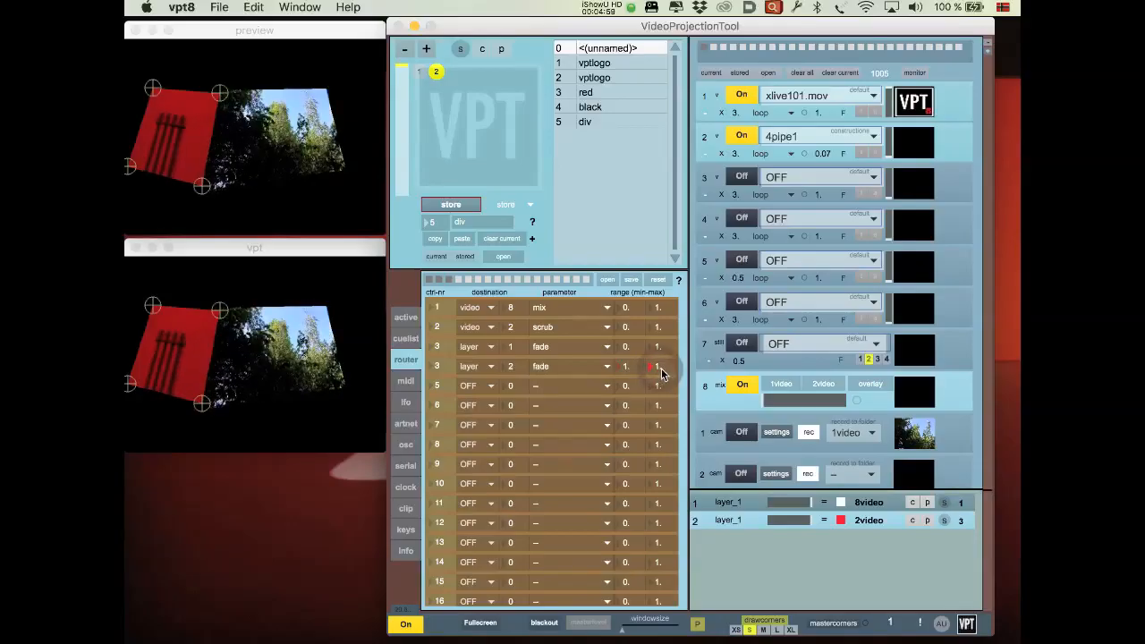
pyautogui.write('0')
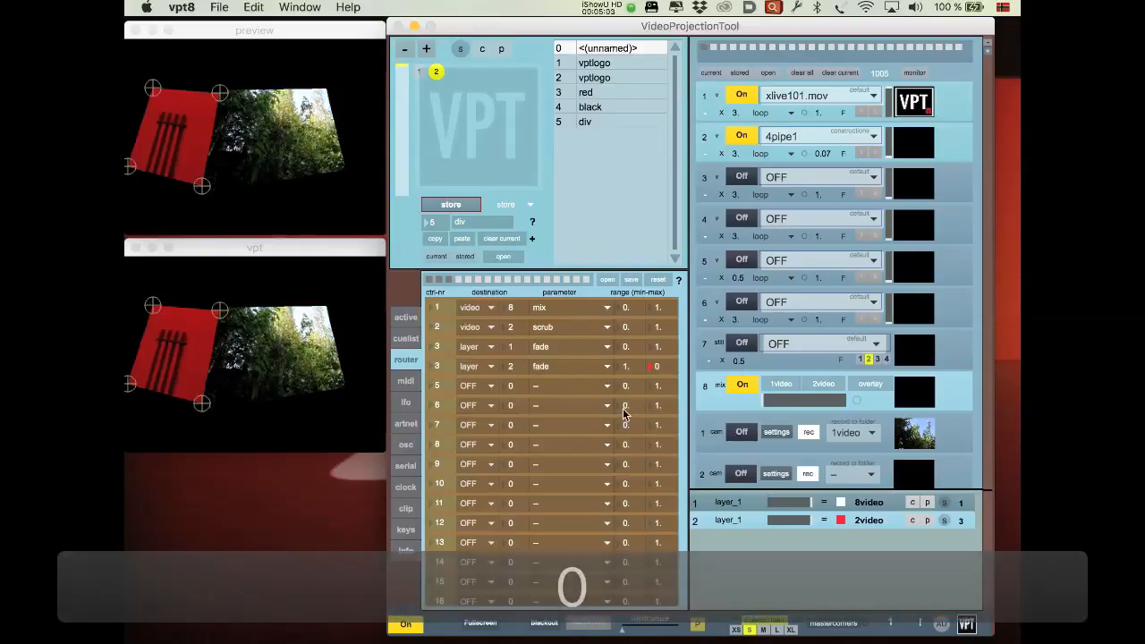
# Test crossfading between layers 1 and 2 with on-screen MIDI slider 3, ending near its maximum
pyautogui.click(406, 381)
pyautogui.moveTo(500, 355)
pyautogui.mouseDown()
pyautogui.moveTo(500, 428)
pyautogui.moveTo(503, 355)
pyautogui.mouseUp()
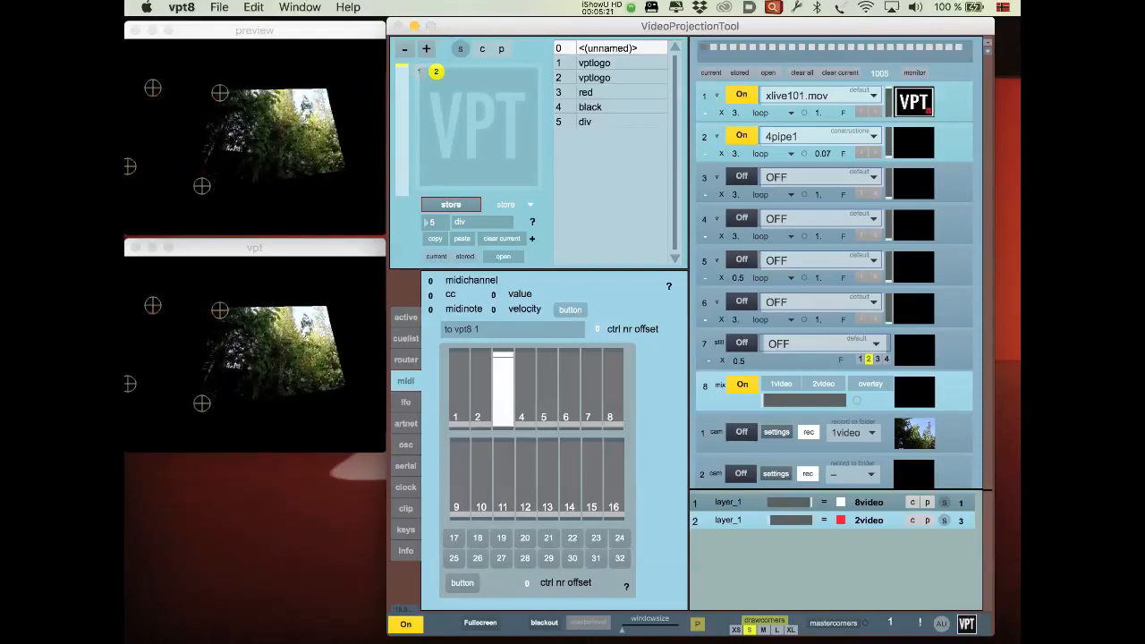
pyautogui.click(501, 355)
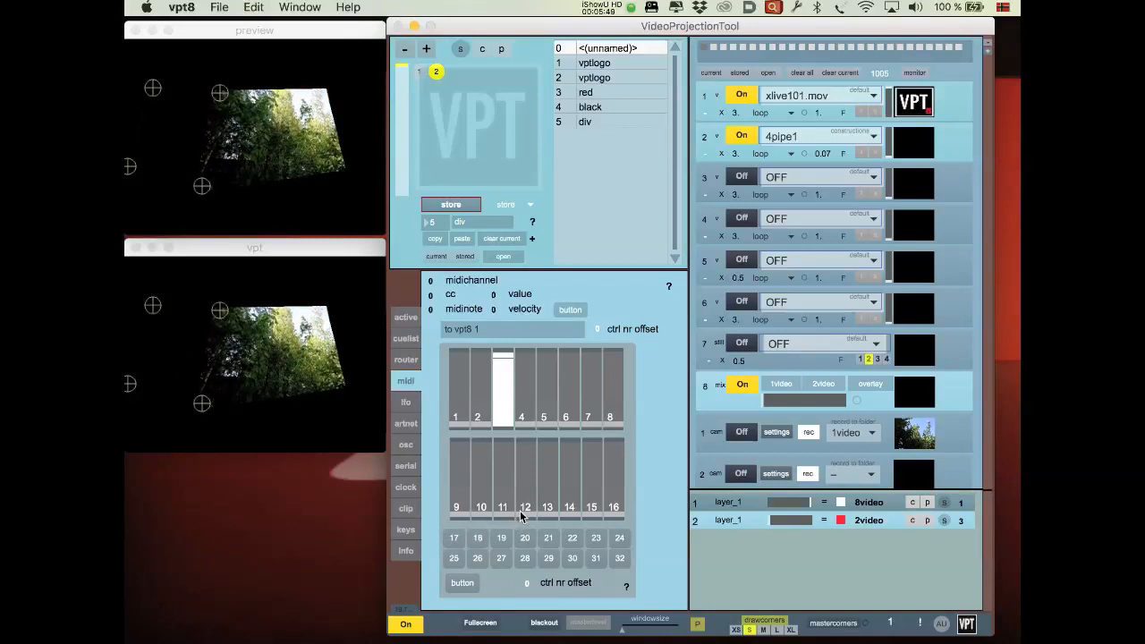
# Route controller 17 to the vpt destination with the presetnext parameter
pyautogui.click(400, 360)
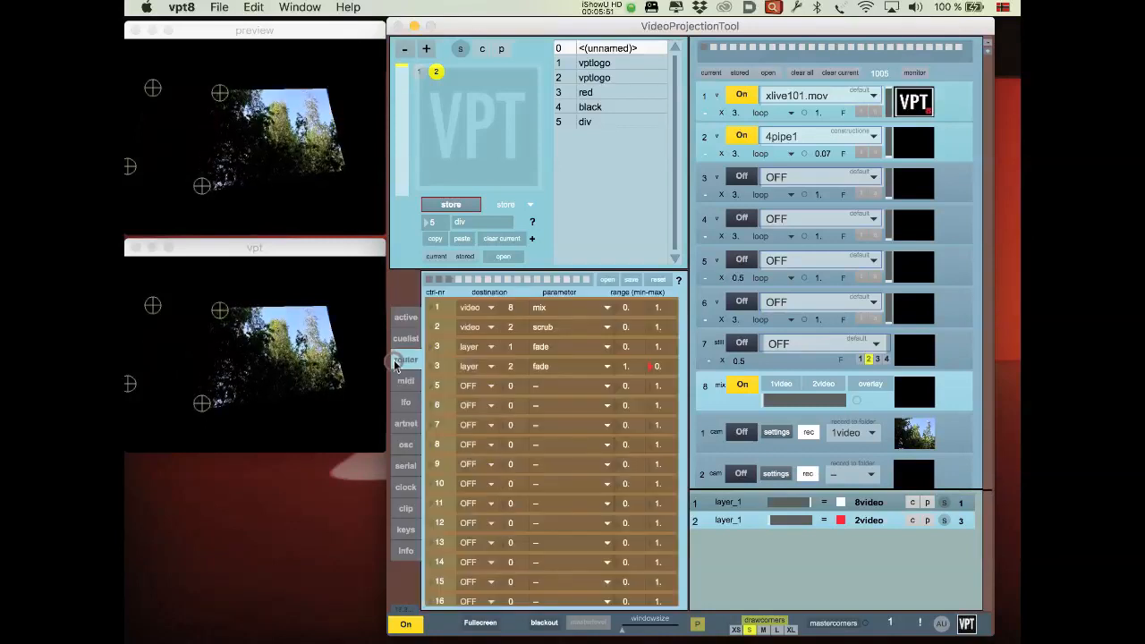
pyautogui.scroll(-5, 486, 495)
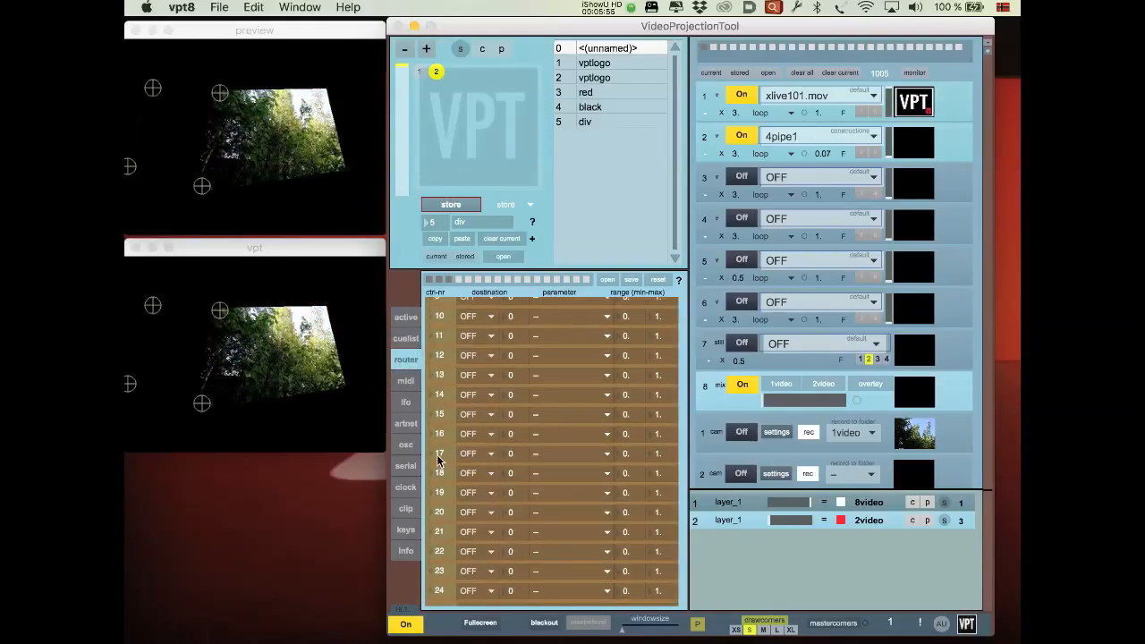
pyautogui.click(476, 455)
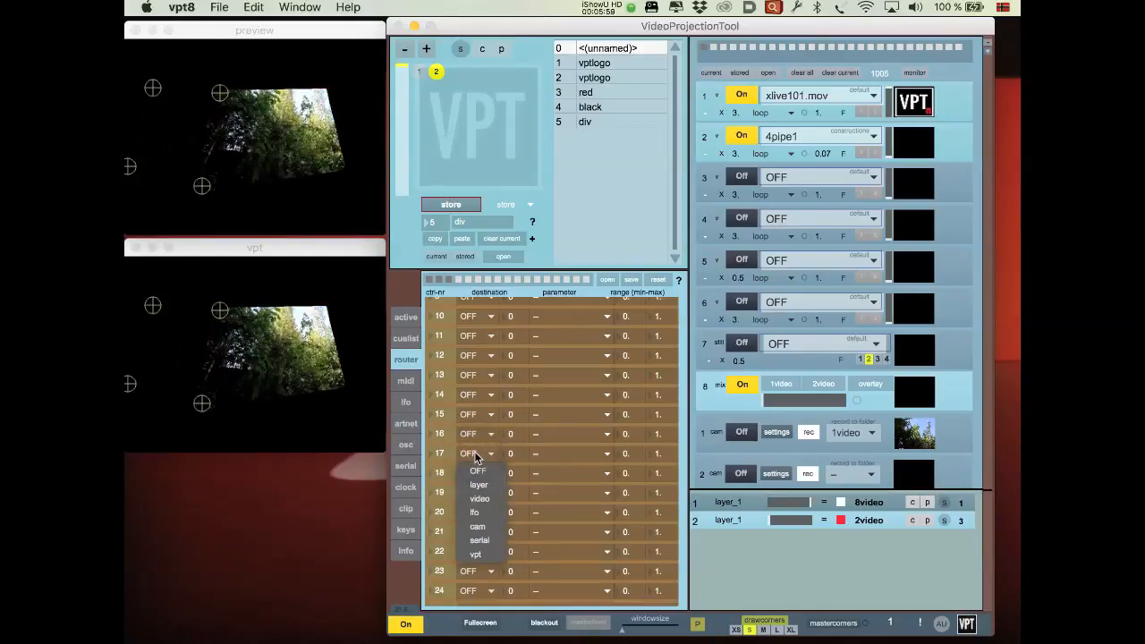
pyautogui.click(486, 556)
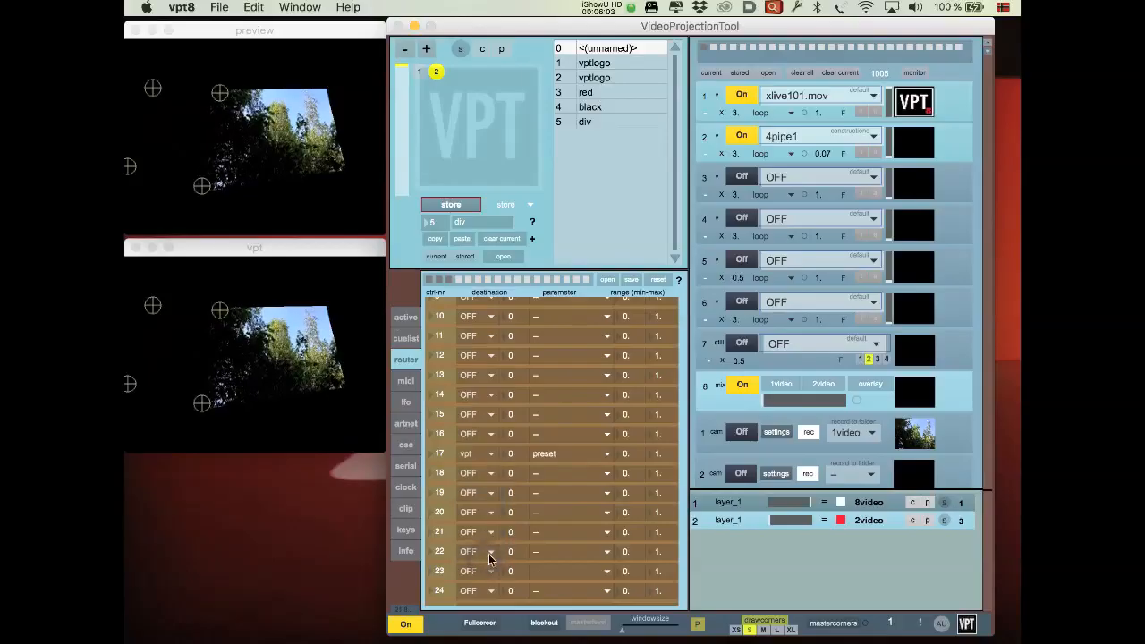
pyautogui.click(549, 453)
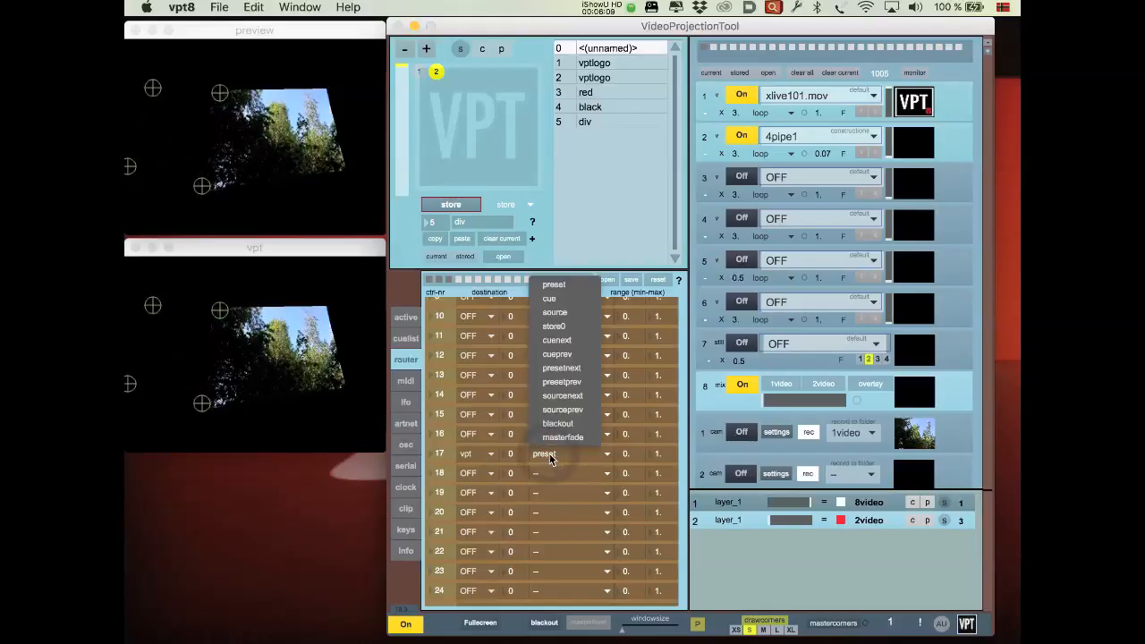
pyautogui.click(574, 368)
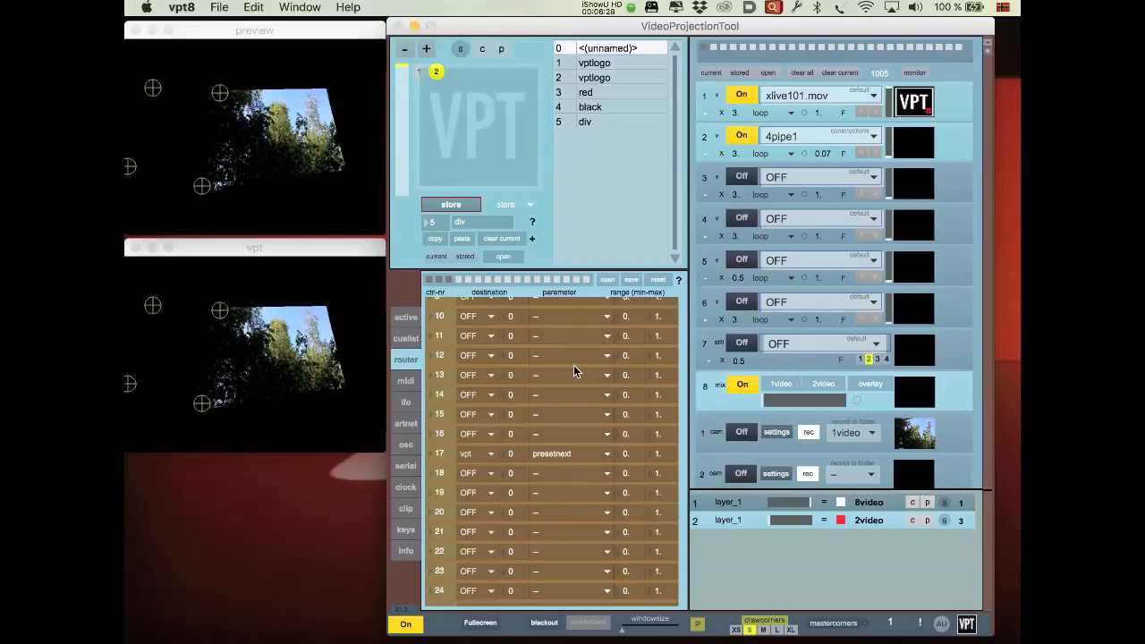
# Recall preset 1, step through the presets to div with on-screen MIDI button 17, and return to the router
pyautogui.click(566, 64)
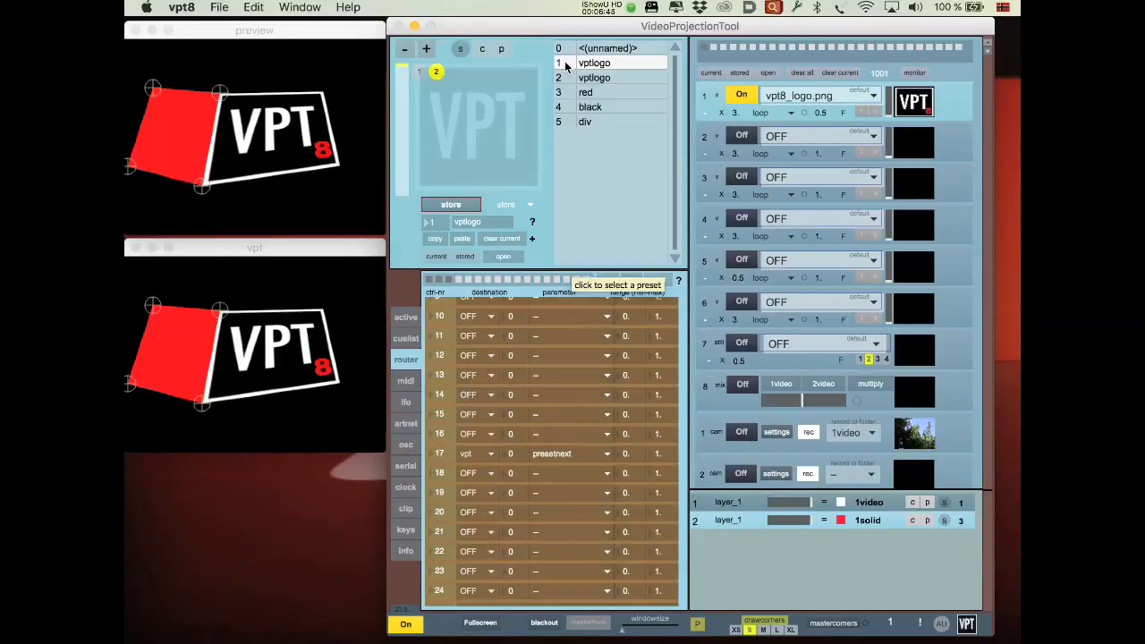
pyautogui.click(402, 382)
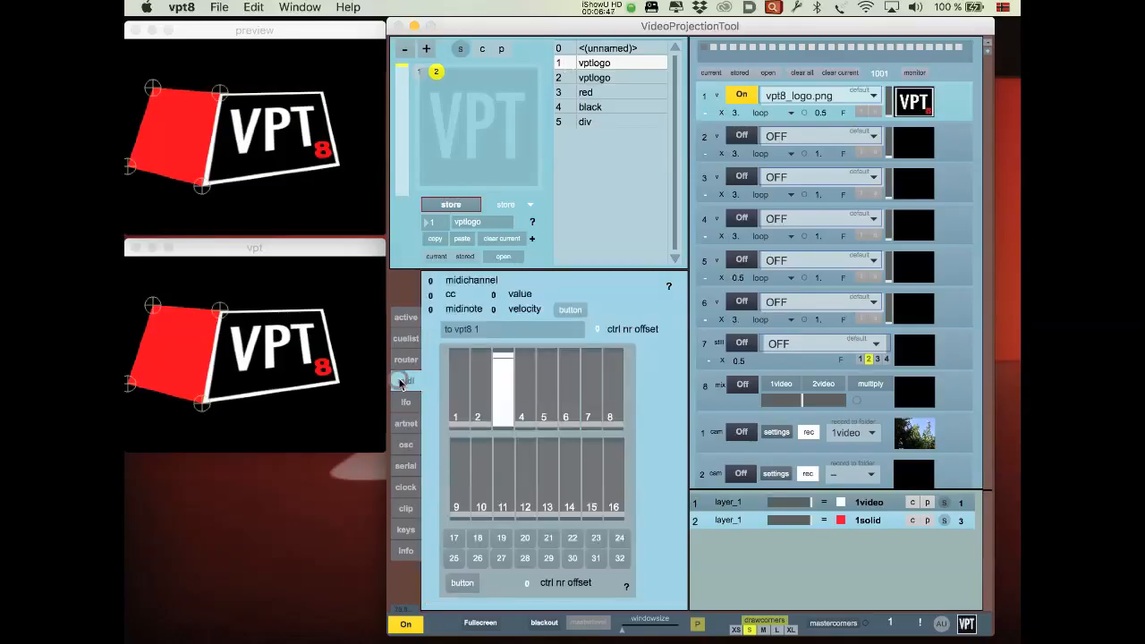
pyautogui.click(456, 541)
pyautogui.click(455, 540)
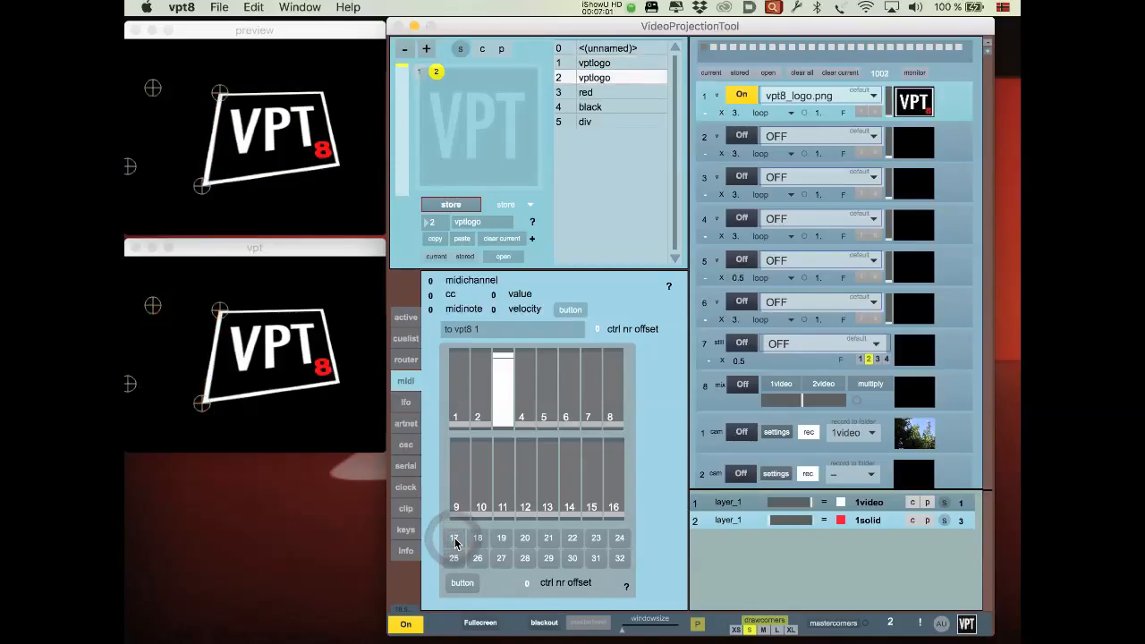
pyautogui.click(455, 540)
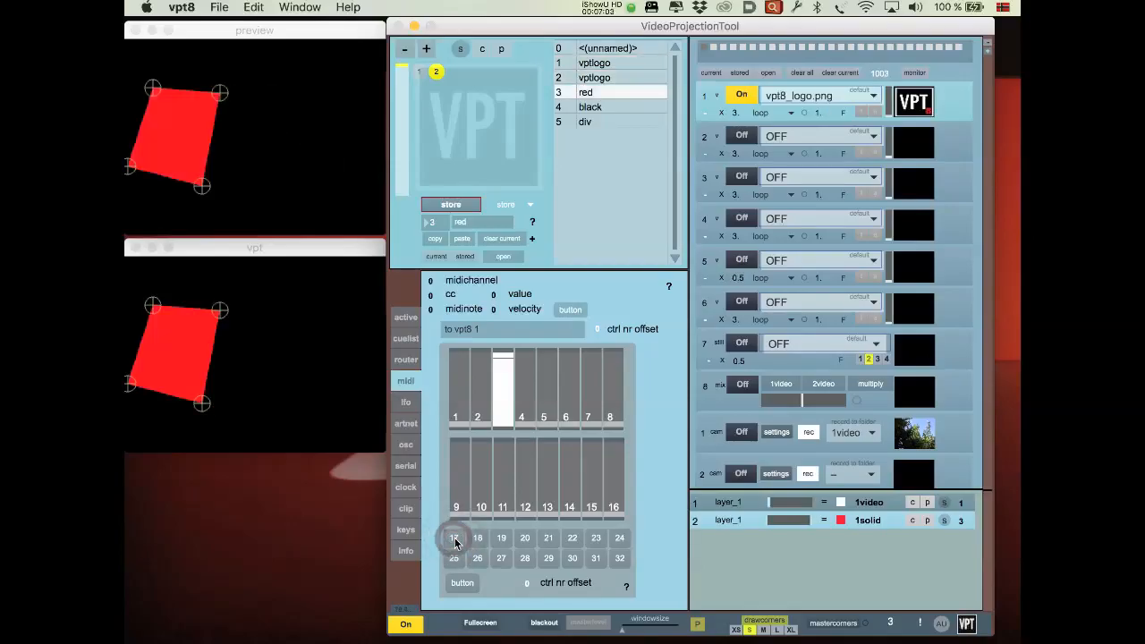
pyautogui.click(456, 540)
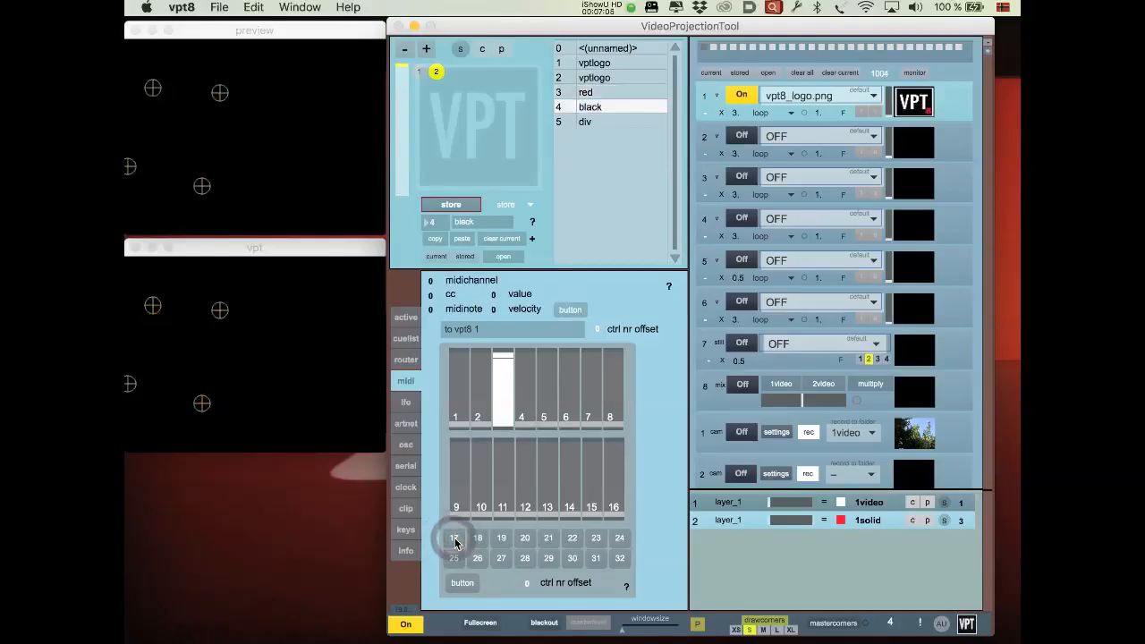
pyautogui.click(456, 540)
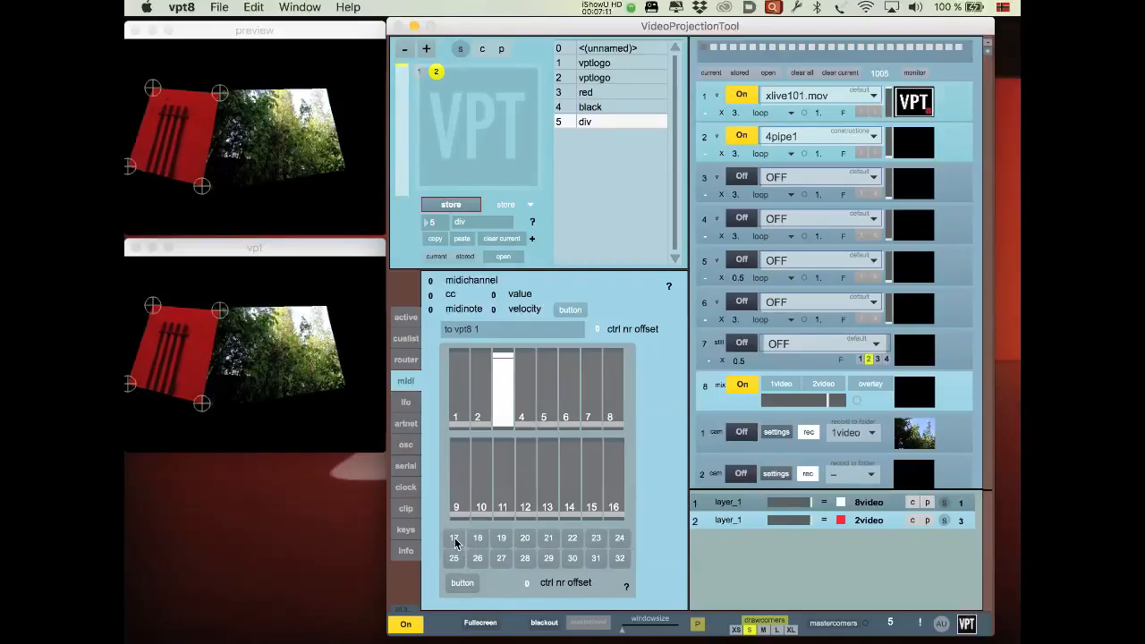
pyautogui.click(407, 361)
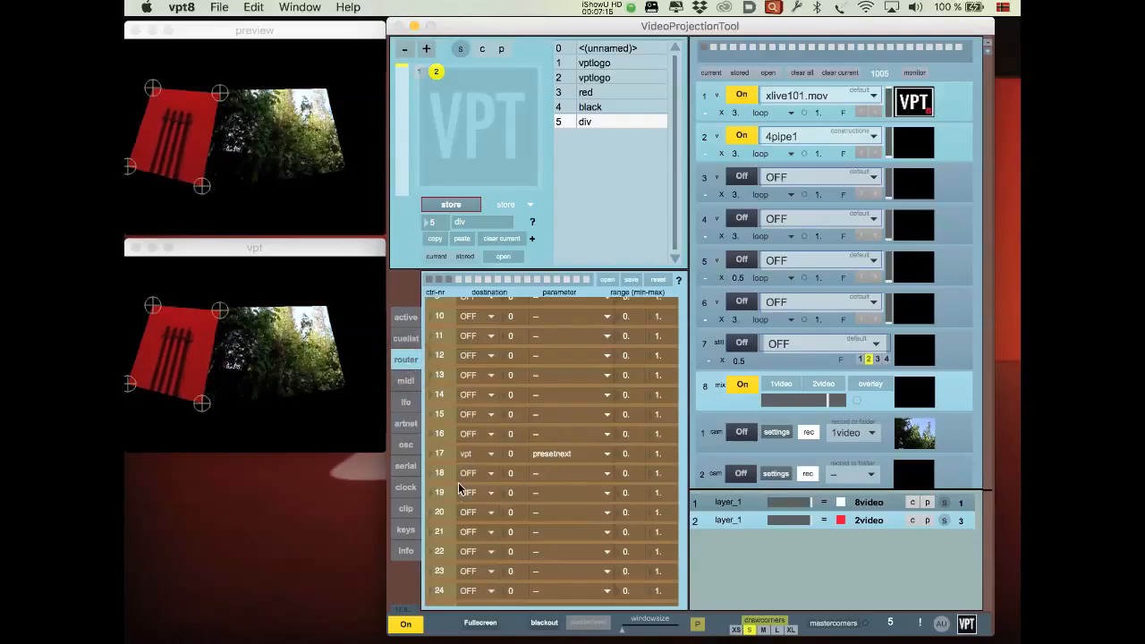
# Route controller 18 to the vpt destination with the presetprev parameter
pyautogui.click(490, 473)
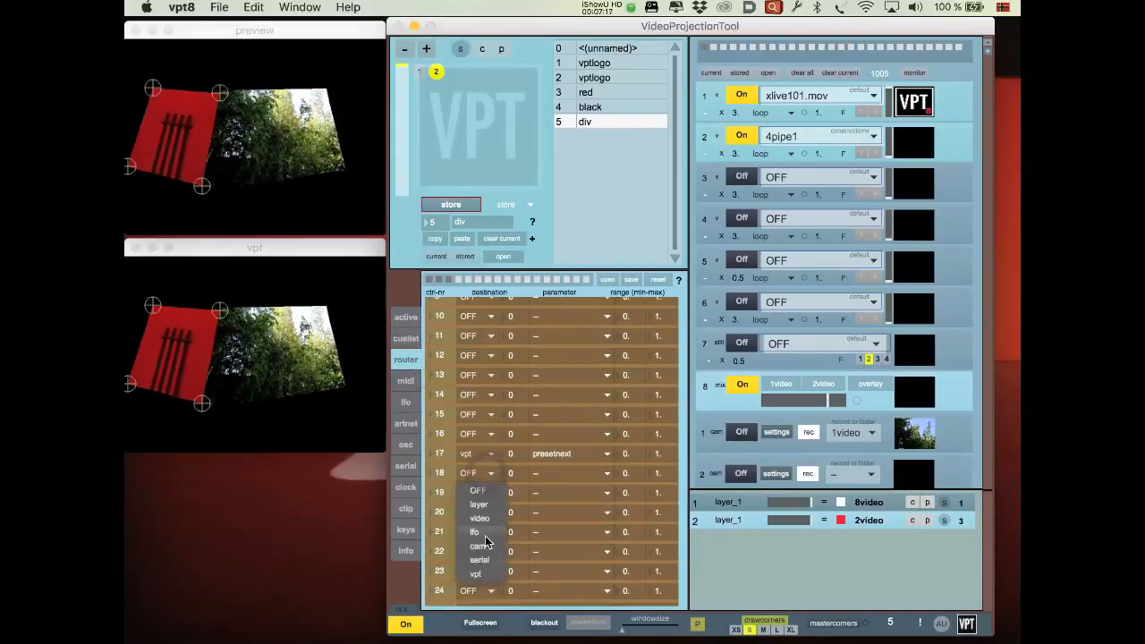
pyautogui.click(477, 574)
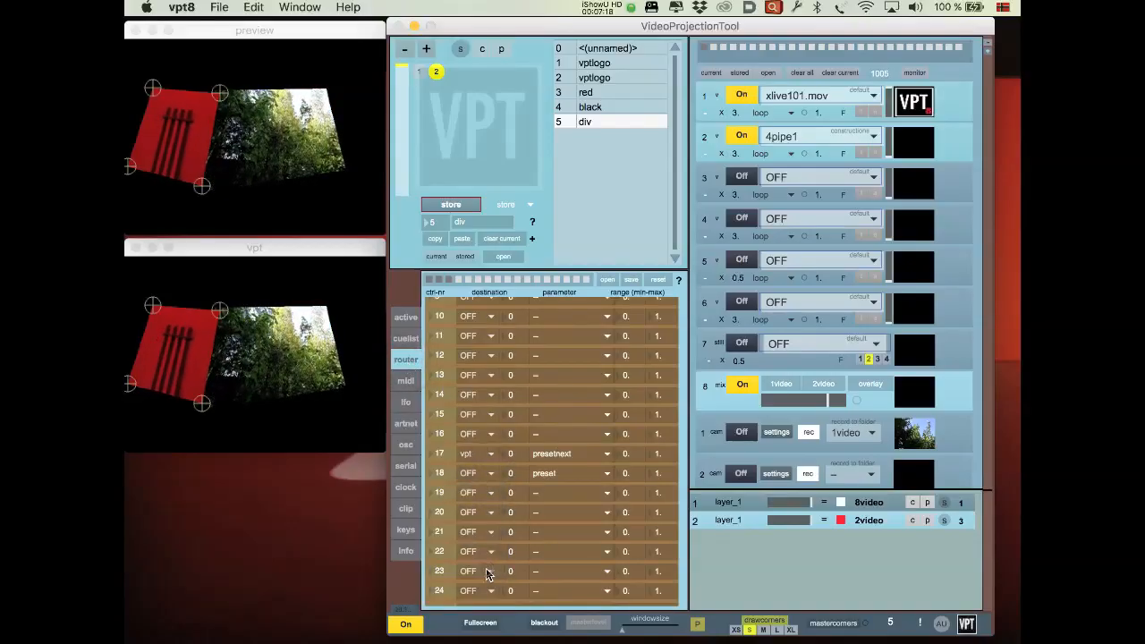
pyautogui.click(572, 475)
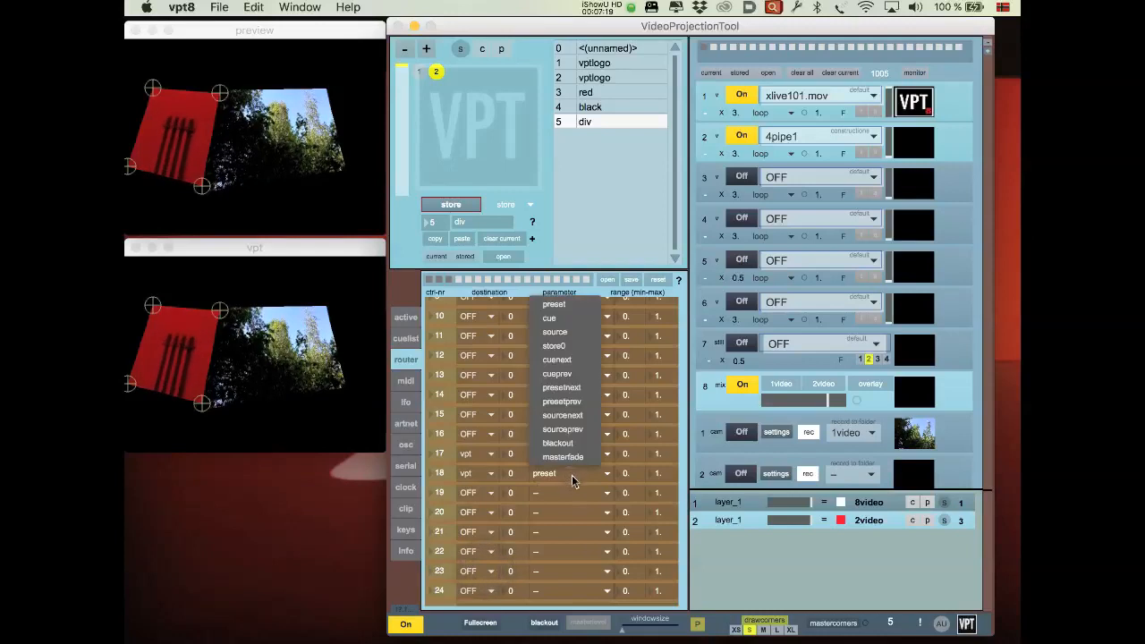
pyautogui.click(579, 404)
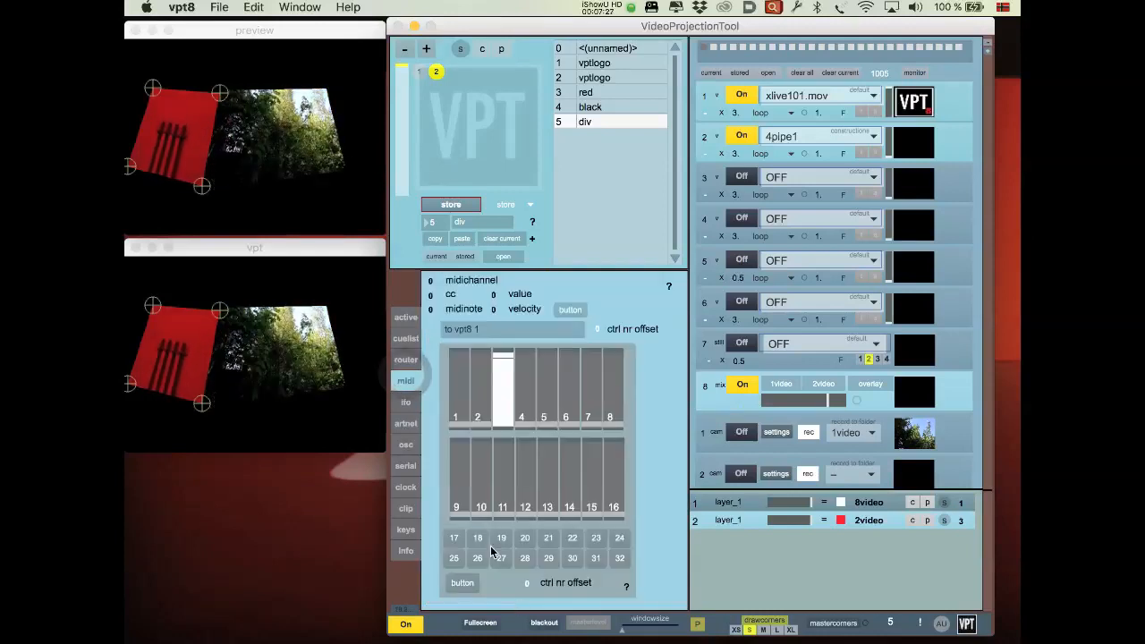
# Step back through the presets to preset 1 with on-screen MIDI button 18, and forward to red with button 17
pyautogui.click(479, 539)
pyautogui.click(479, 540)
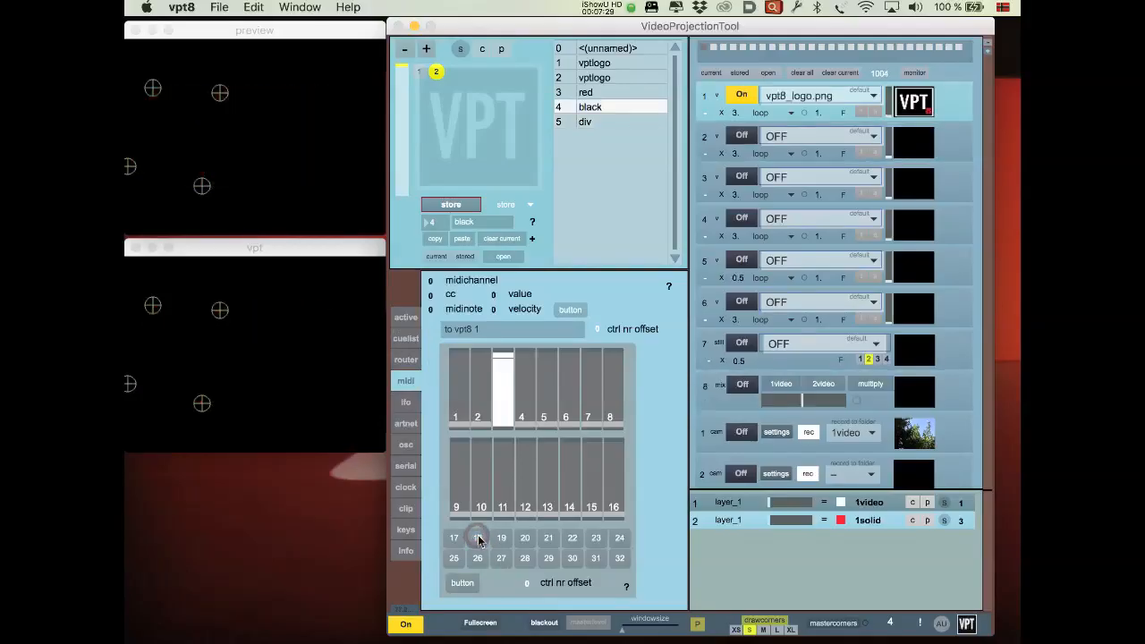
pyautogui.click(479, 540)
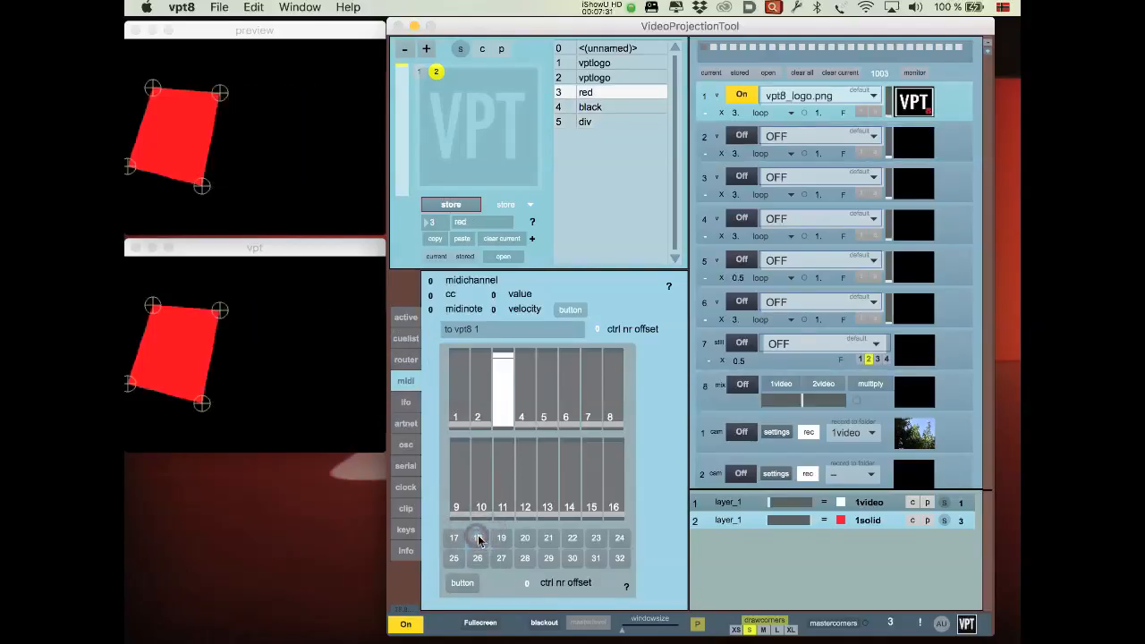
pyautogui.click(478, 540)
pyautogui.click(479, 540)
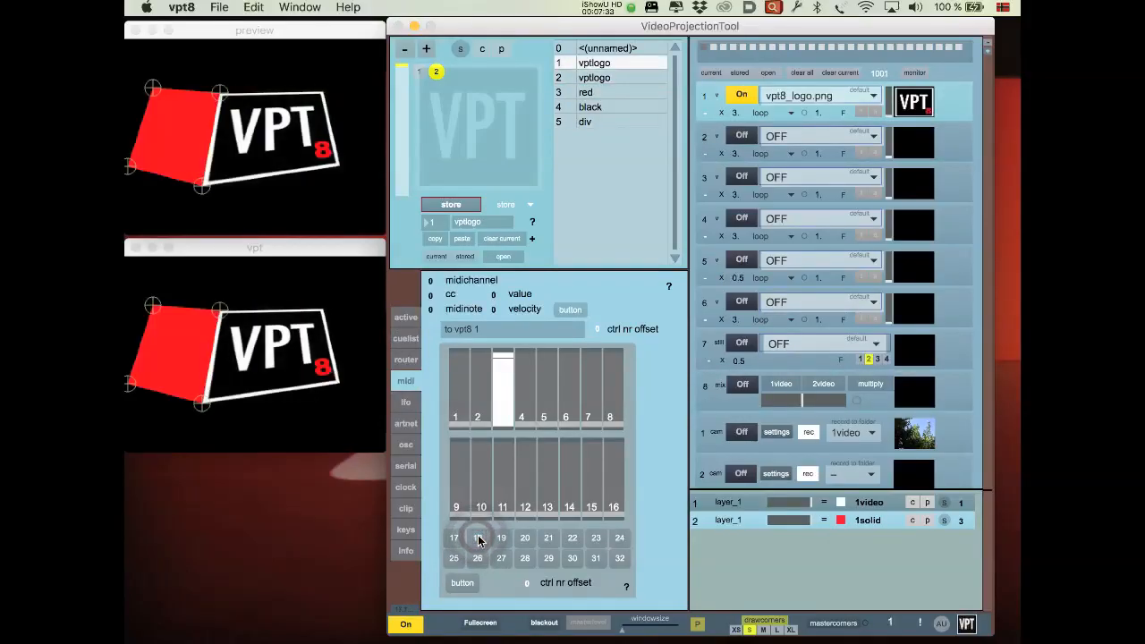
pyautogui.click(454, 541)
pyautogui.click(455, 540)
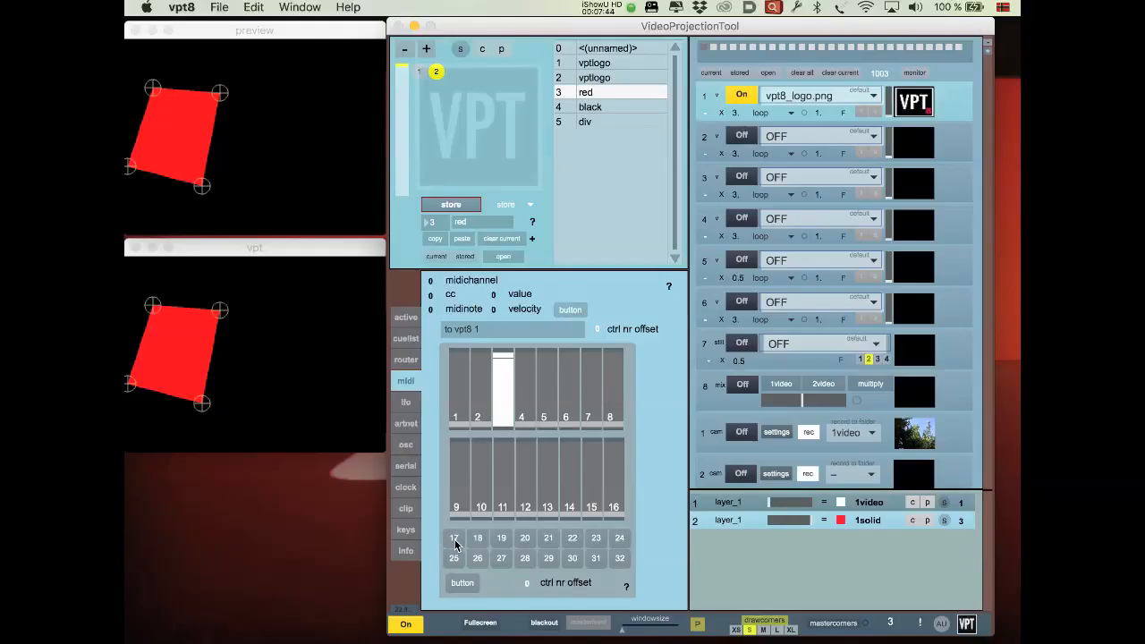
# Route controller 19 to the vpt preset parameter with minimum and maximum 2, and test it with on-screen MIDI button 19
pyautogui.click(403, 361)
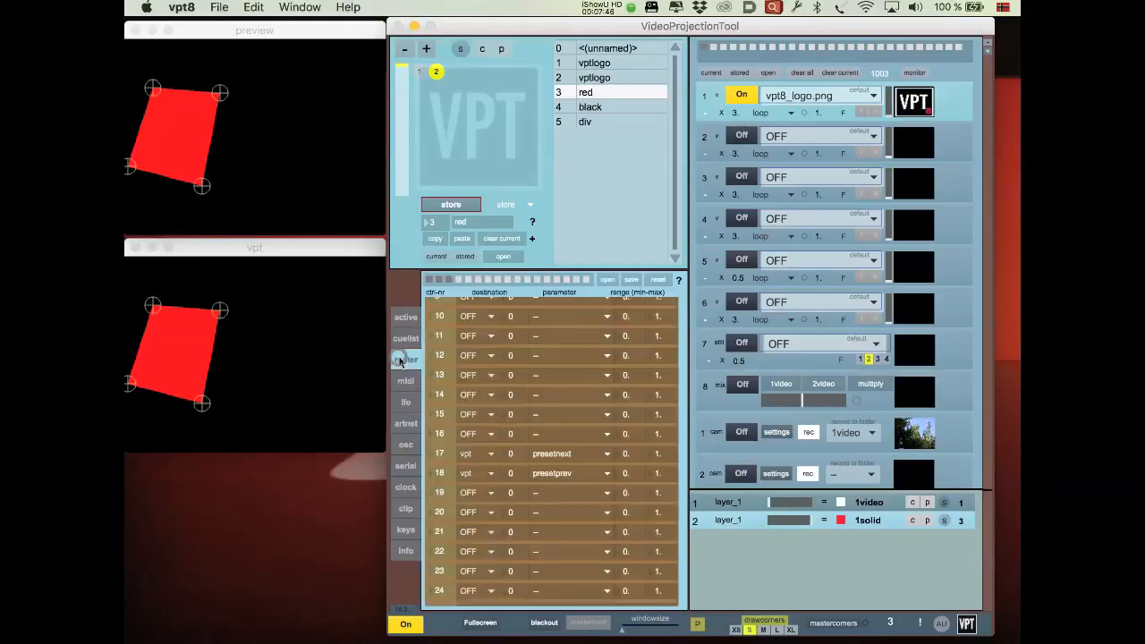
pyautogui.click(476, 495)
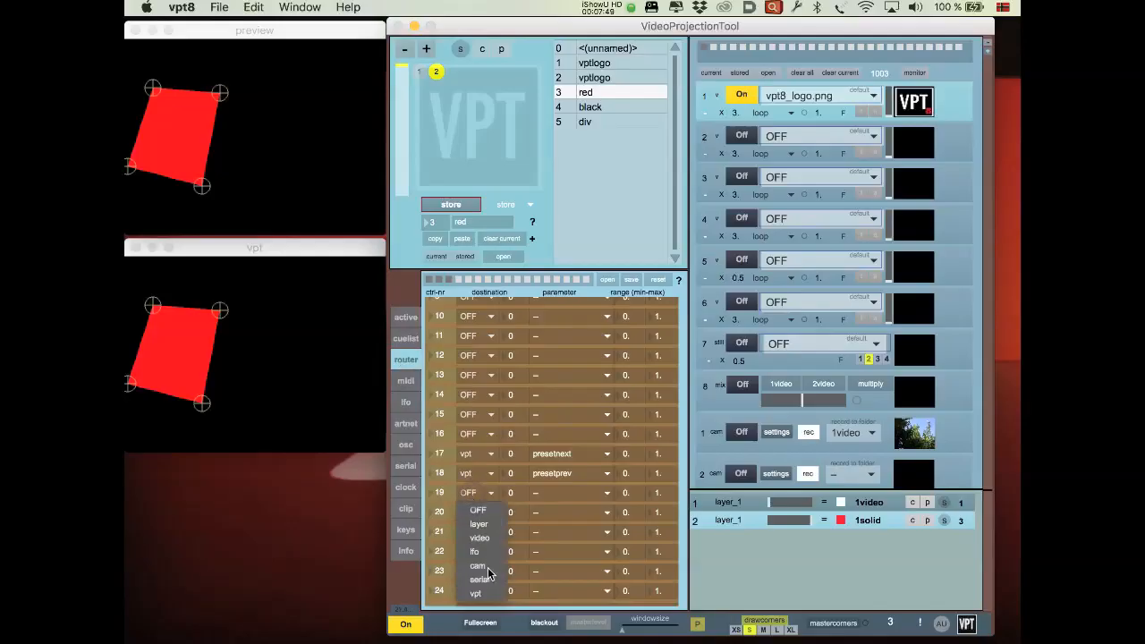
pyautogui.click(483, 595)
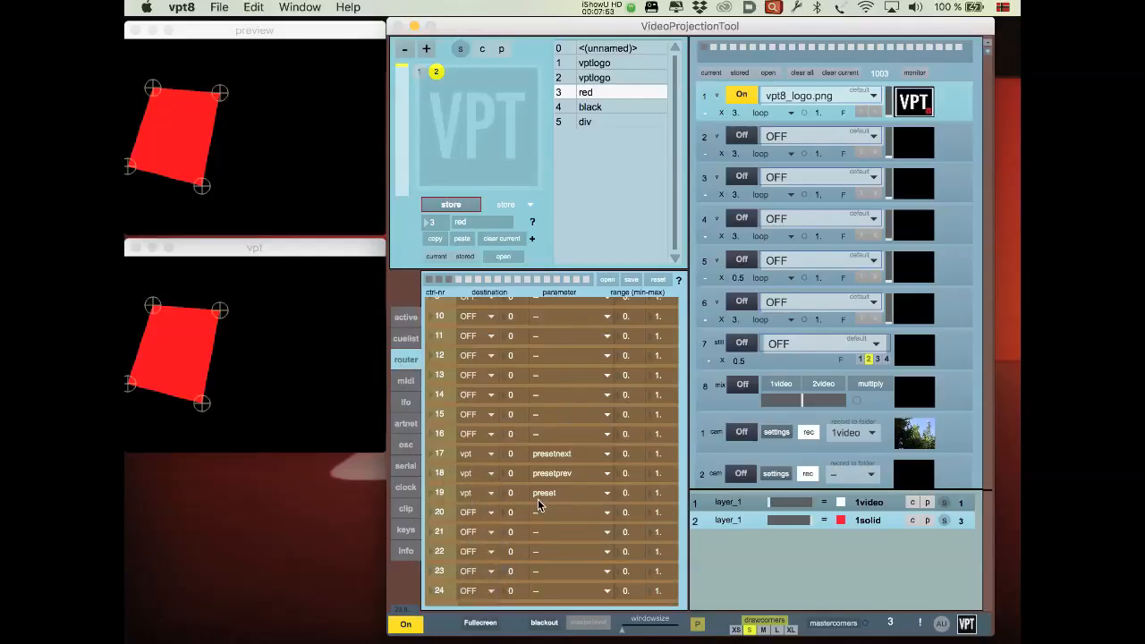
pyautogui.click(625, 500)
pyautogui.write('2')
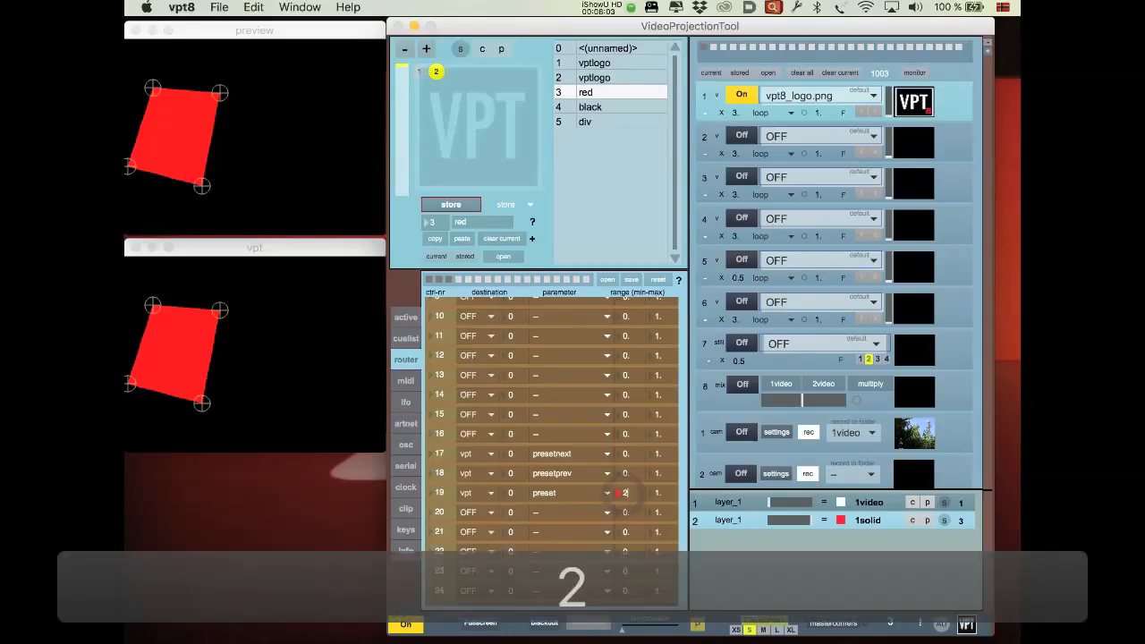
pyautogui.click(658, 496)
pyautogui.write('2')
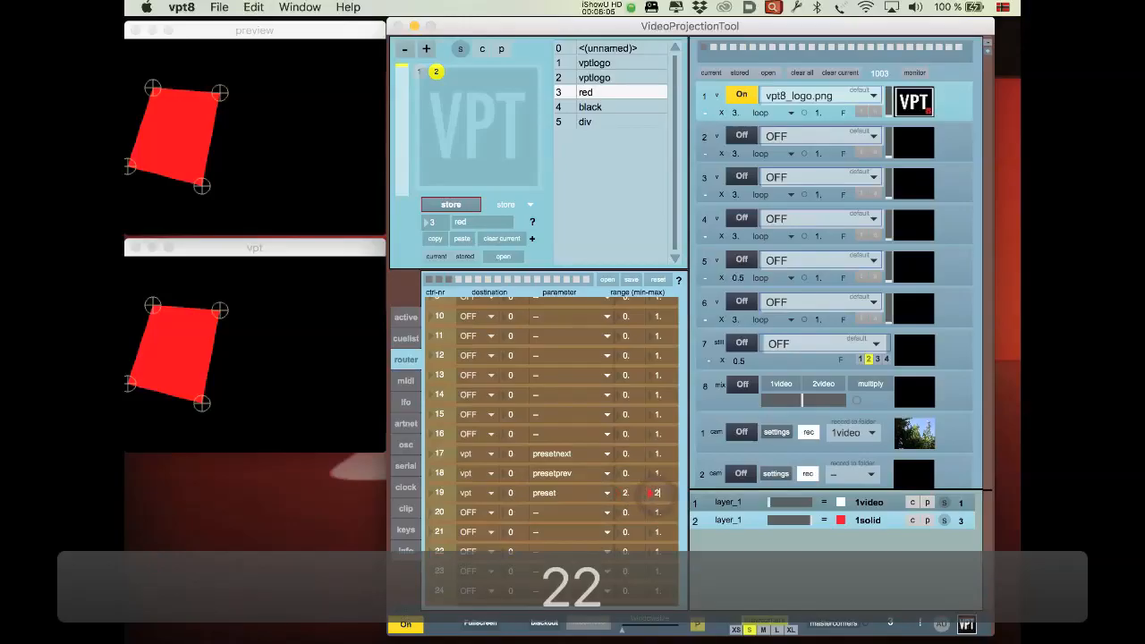
pyautogui.click(624, 495)
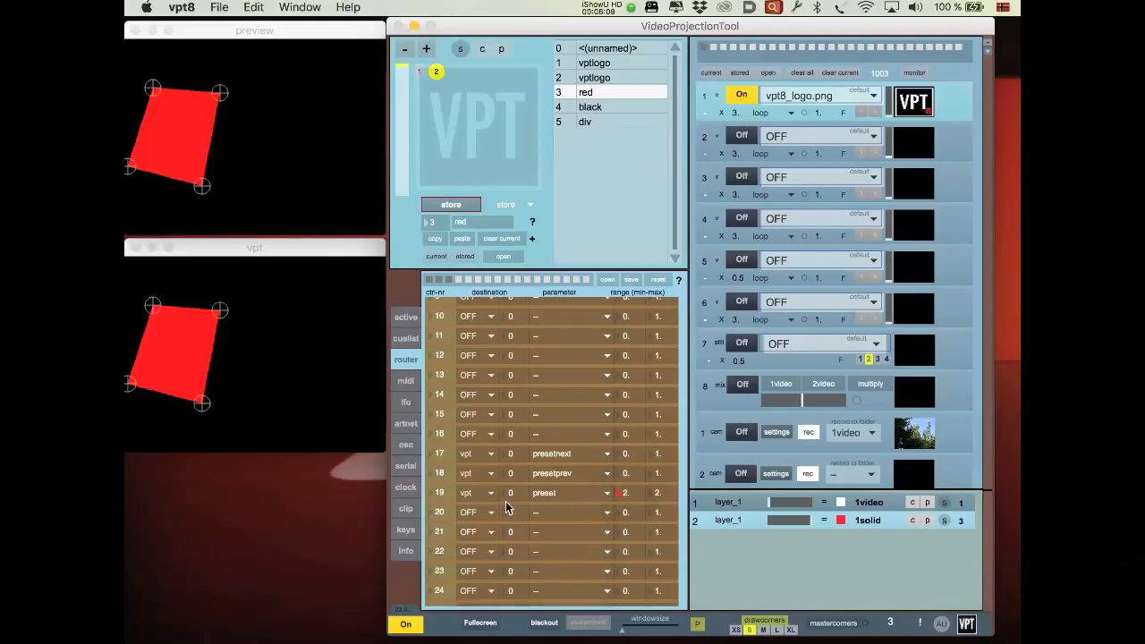
pyautogui.click(405, 381)
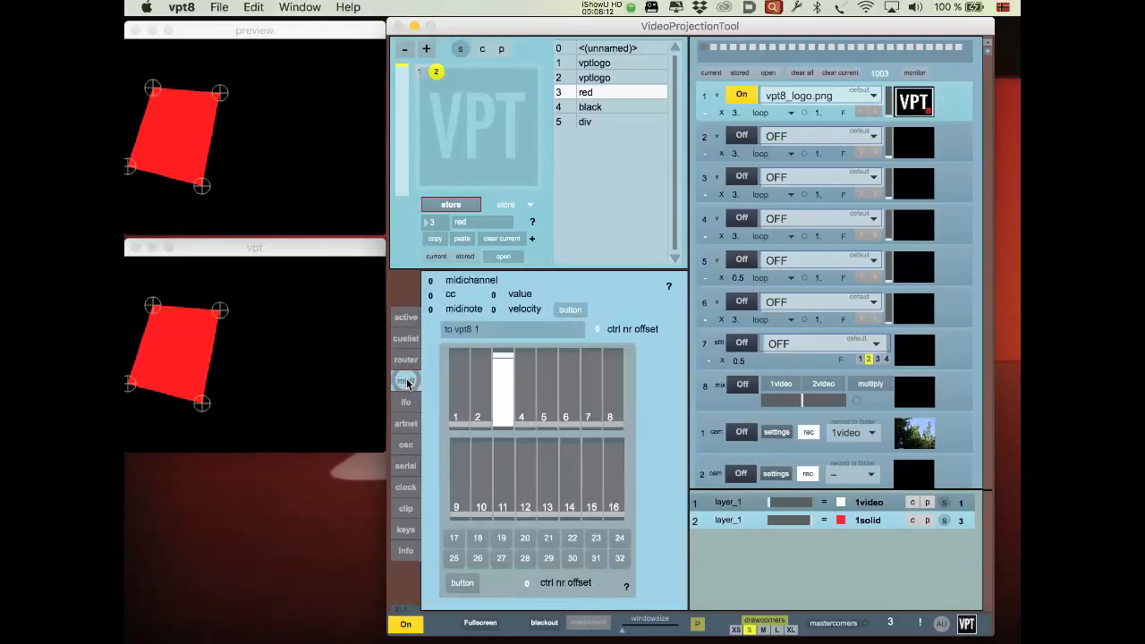
pyautogui.click(503, 540)
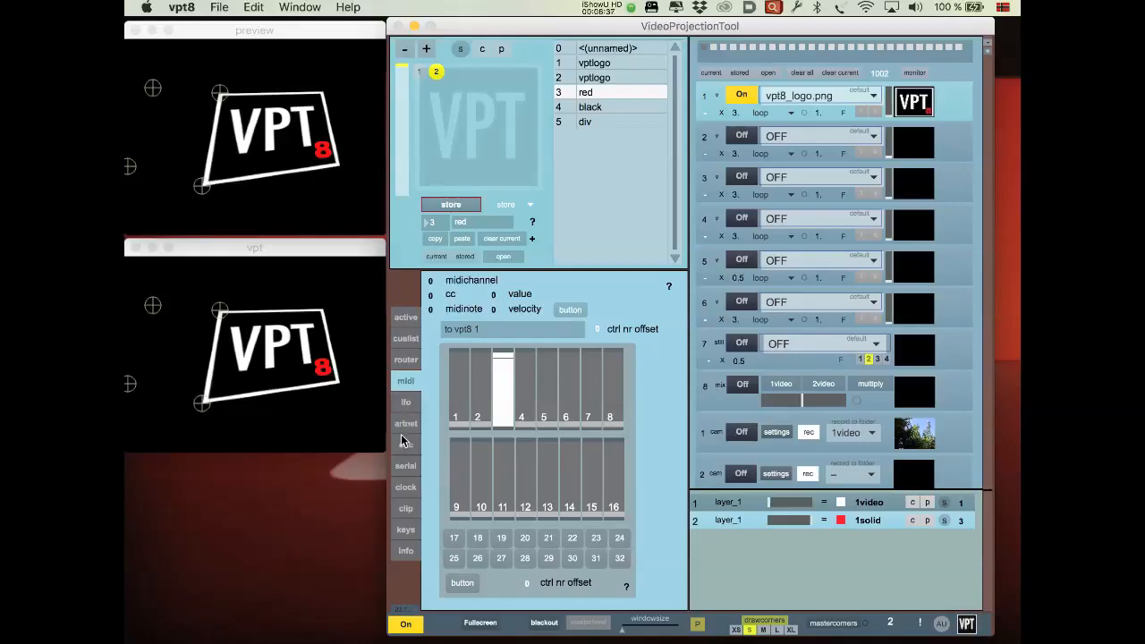
# Route controller 20 to the vpt preset parameter with minimum and maximum 4, and test it with on-screen MIDI button 20
pyautogui.click(405, 358)
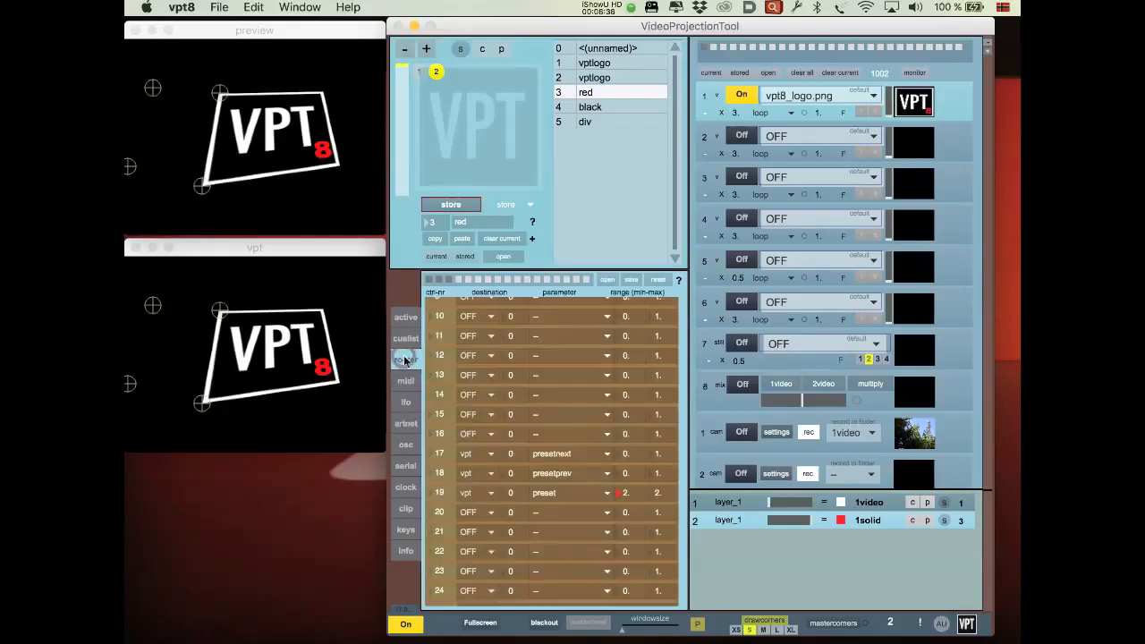
pyautogui.click(469, 512)
pyautogui.click(477, 614)
pyautogui.write('4')
pyautogui.click(661, 518)
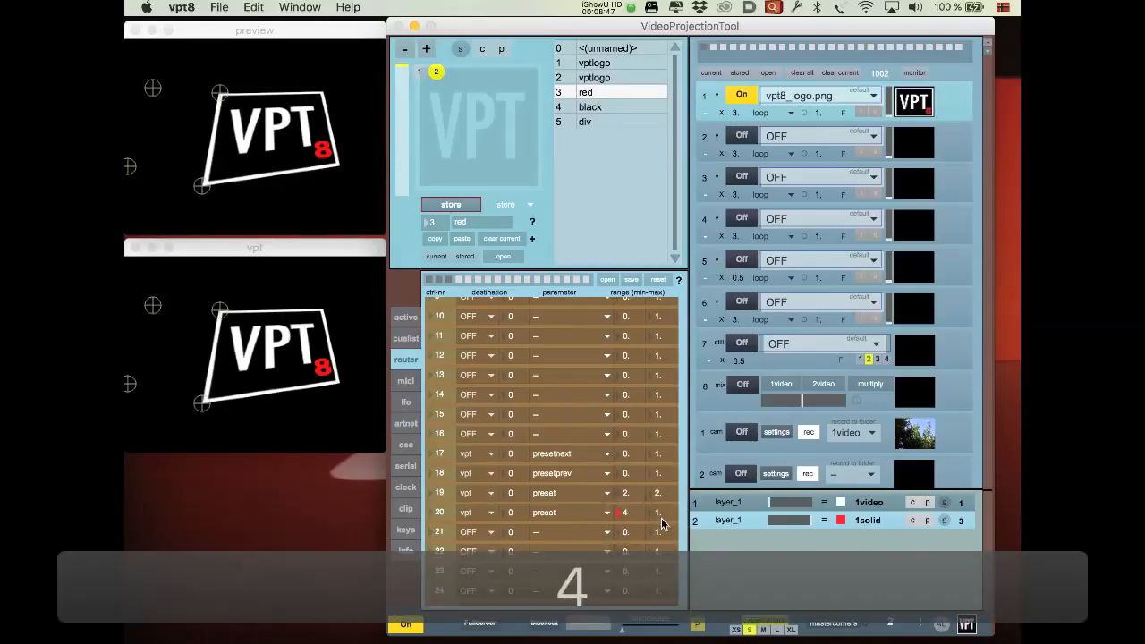
pyautogui.write('4')
pyautogui.click(633, 522)
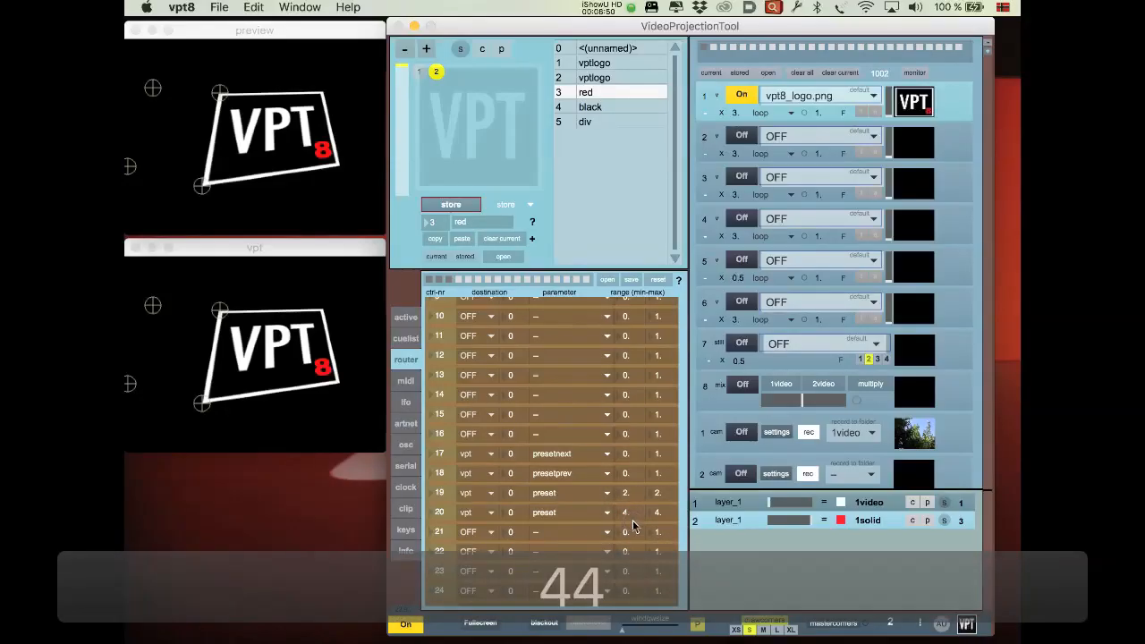
pyautogui.click(405, 382)
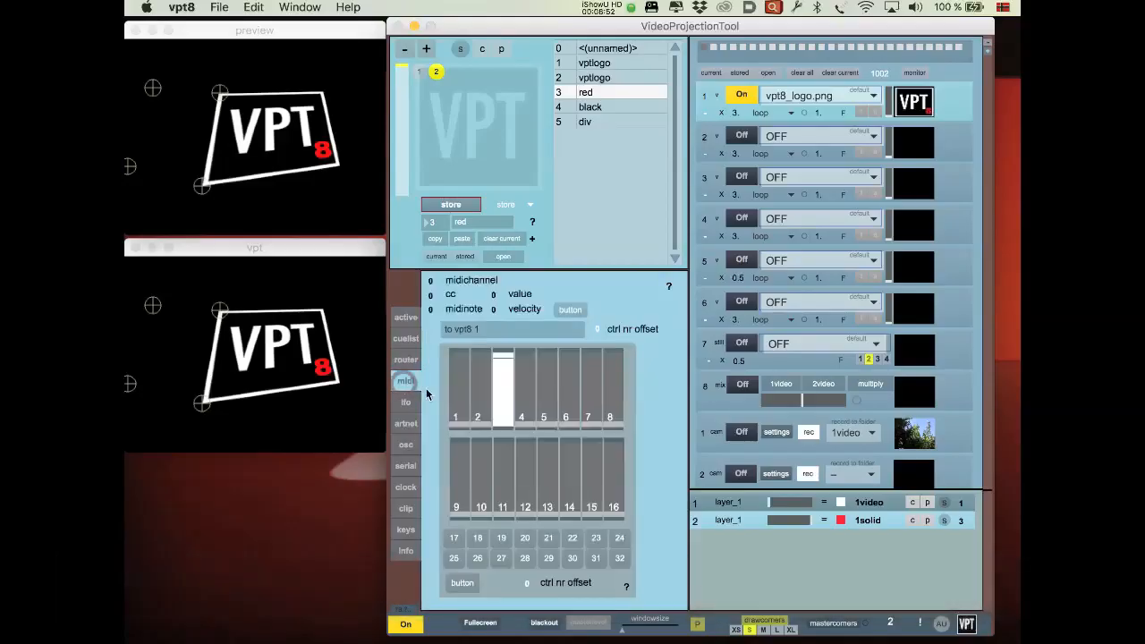
pyautogui.click(530, 543)
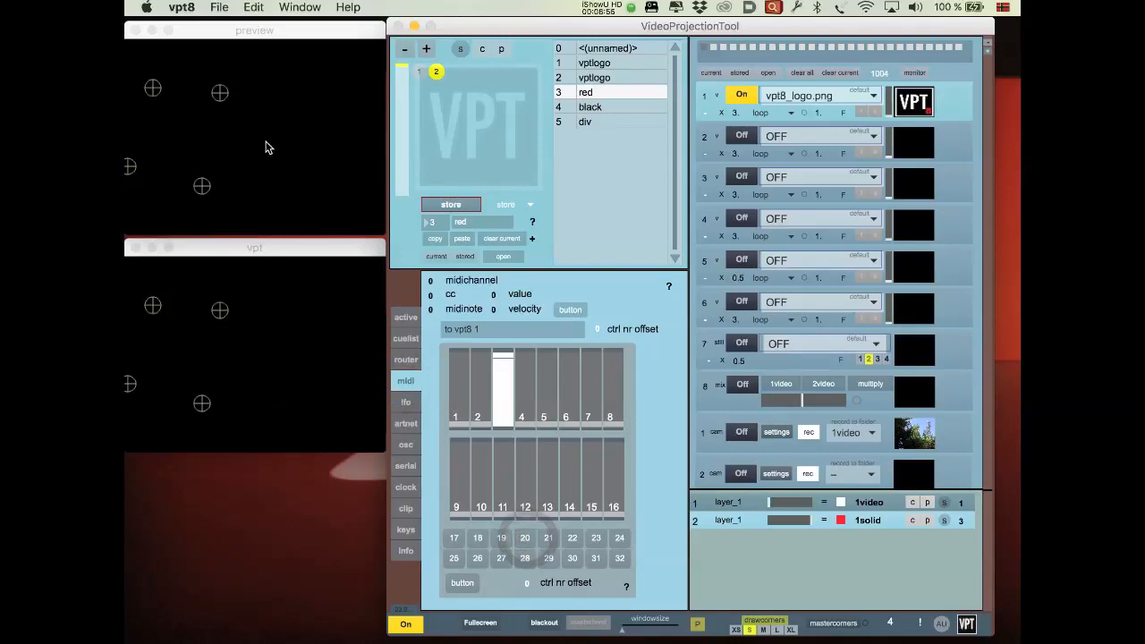
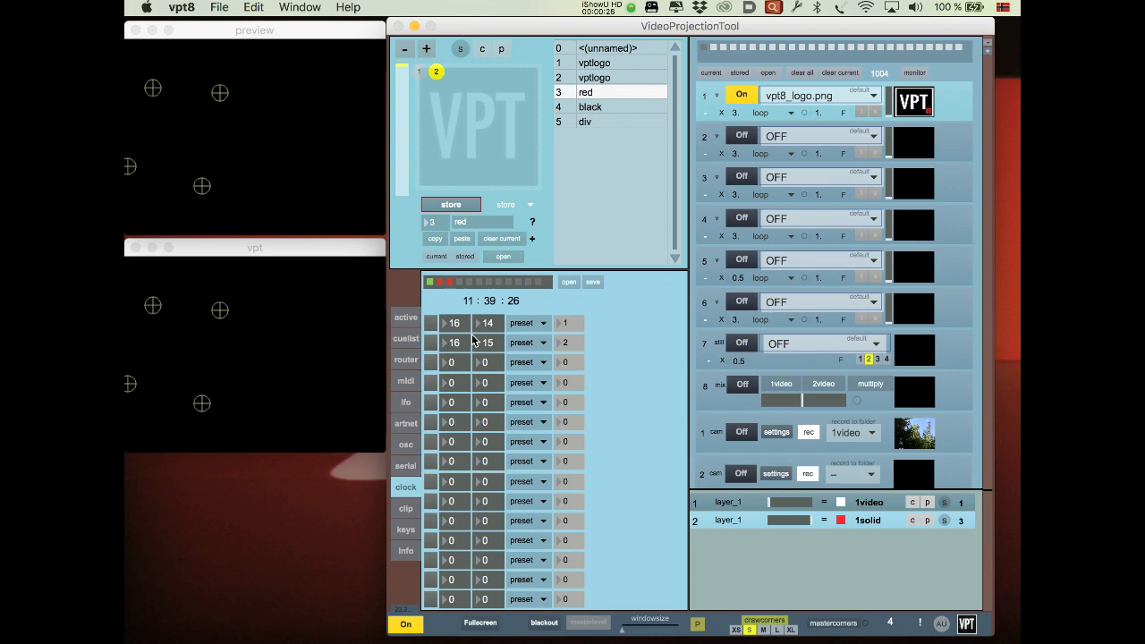
# Examine the action types available for the first clock entry without changing its selection
pyautogui.click(535, 325)
pyautogui.click(558, 306)
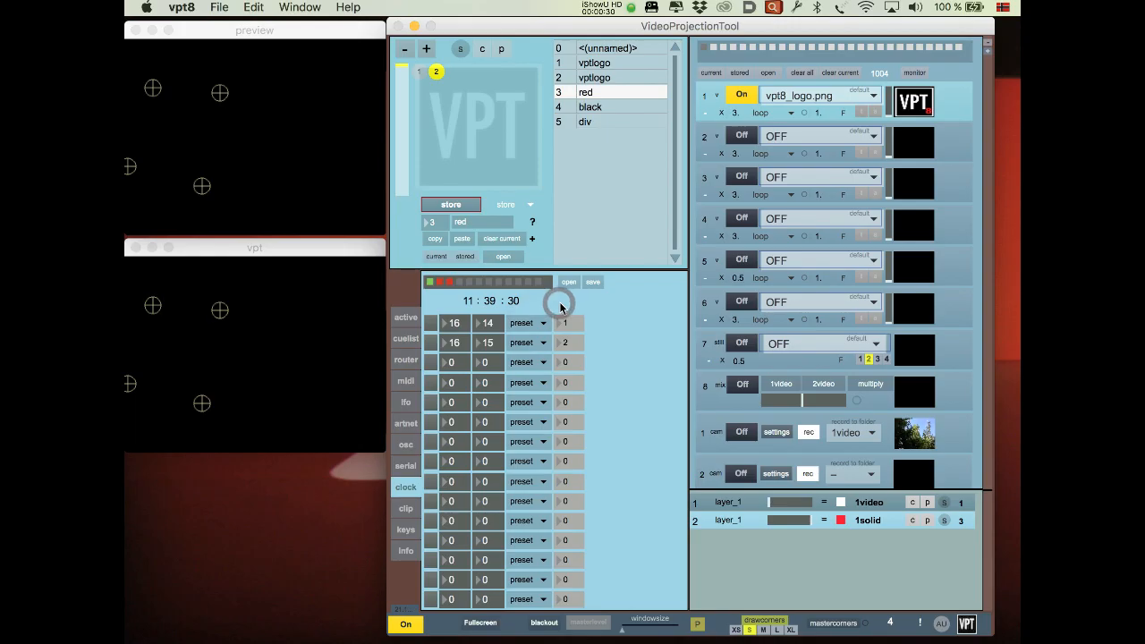
pyautogui.click(524, 328)
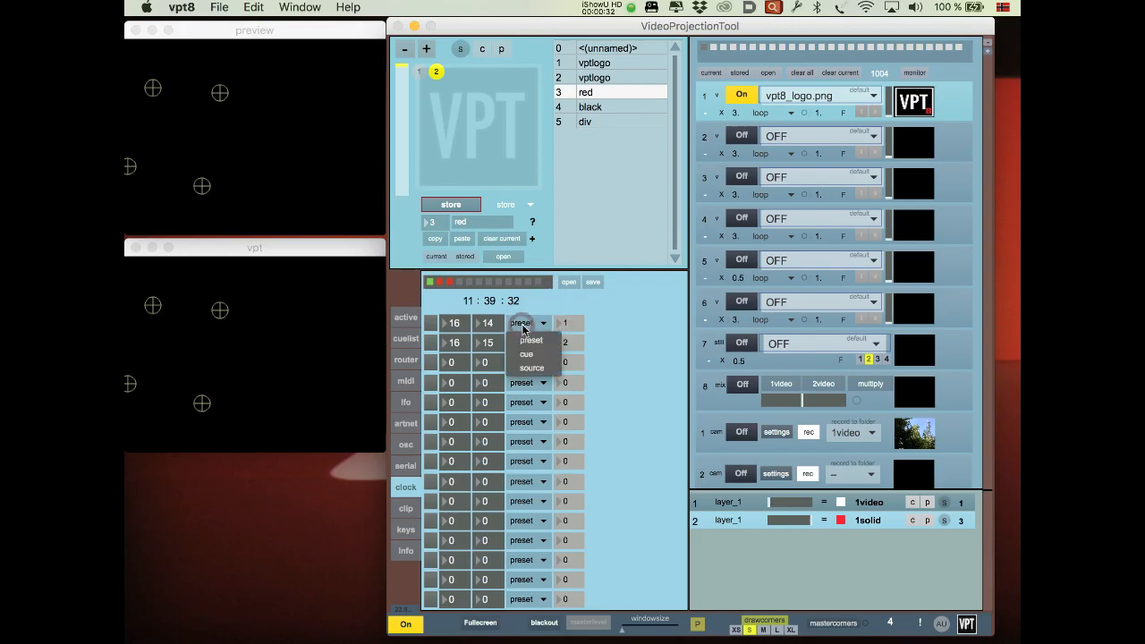
pyautogui.click(546, 315)
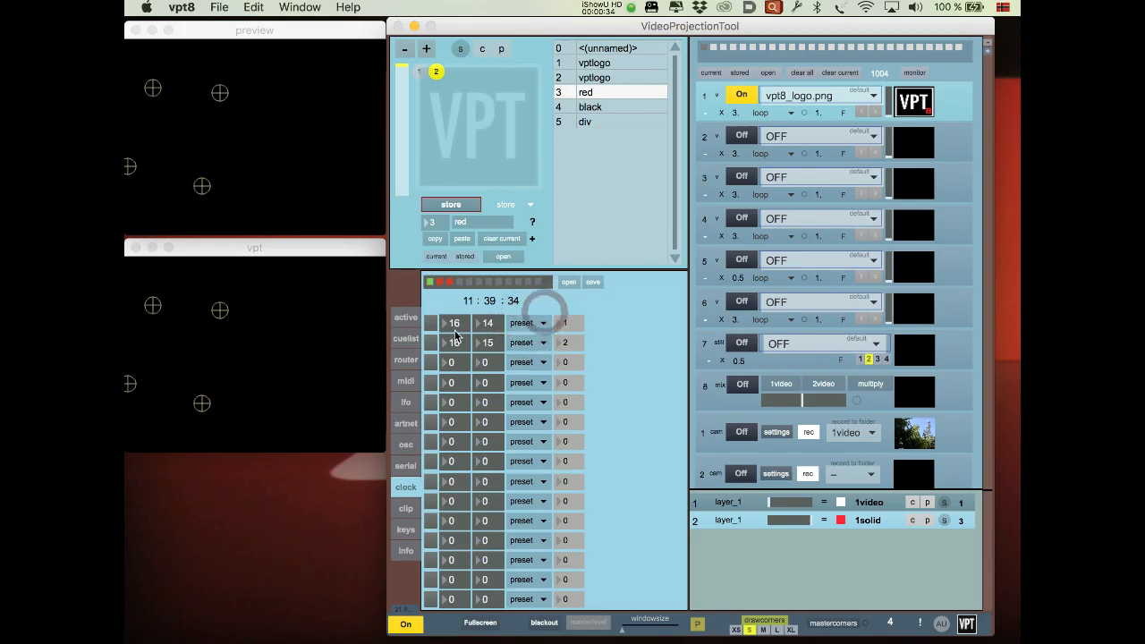
# Schedule the first clock entry, which recalls preset 1, for 11:40 and enable it
pyautogui.click(456, 329)
pyautogui.write('11')
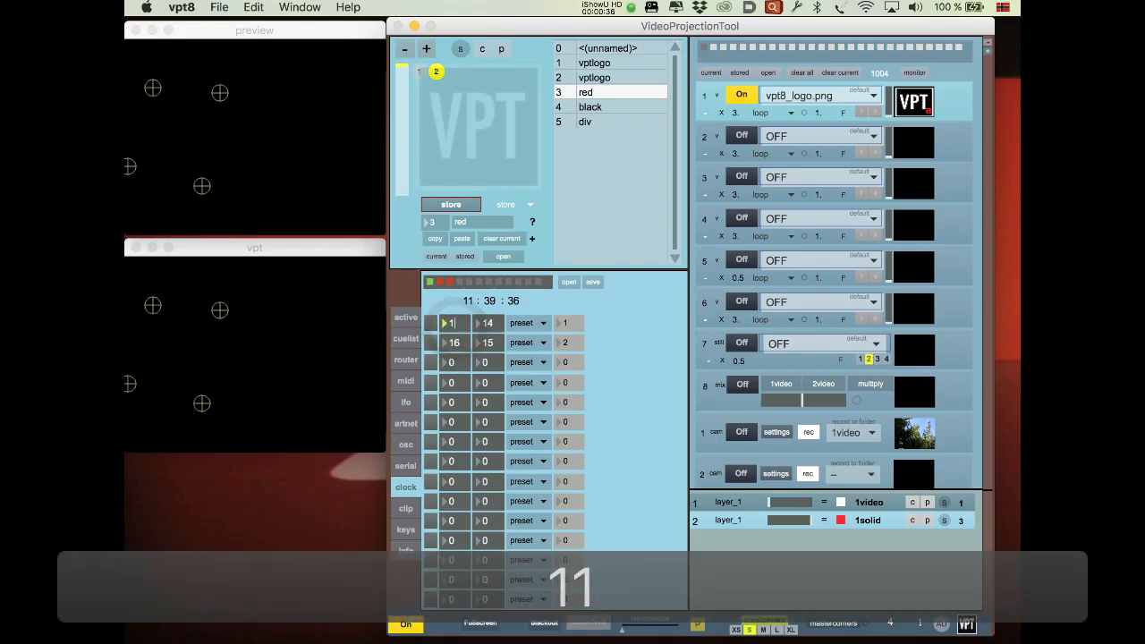
pyautogui.click(486, 326)
pyautogui.write('40')
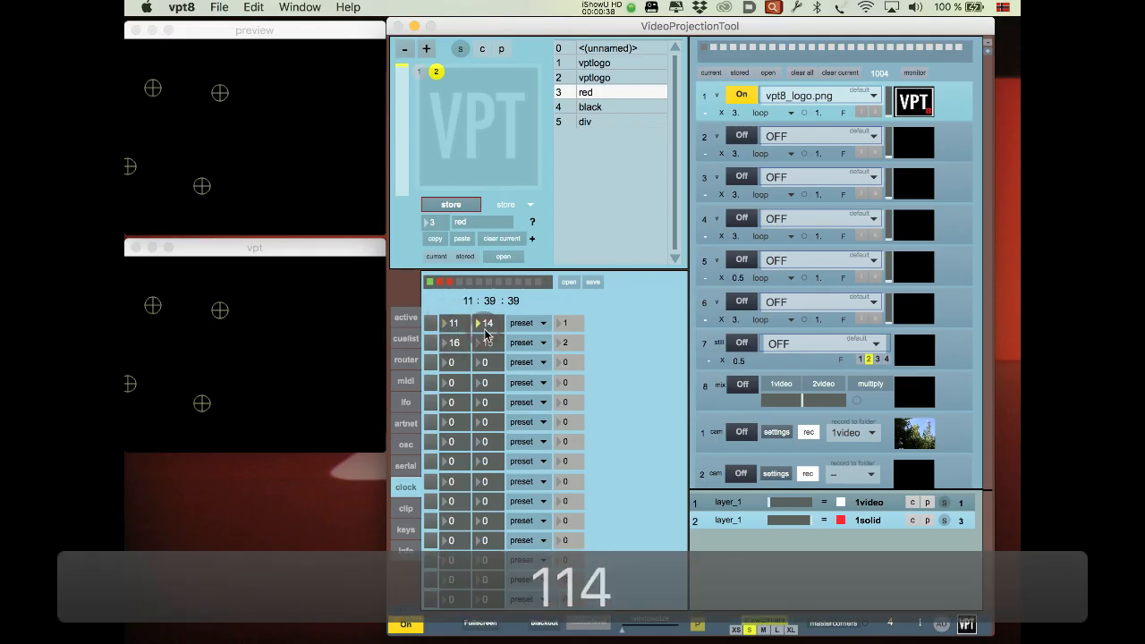
pyautogui.click(613, 317)
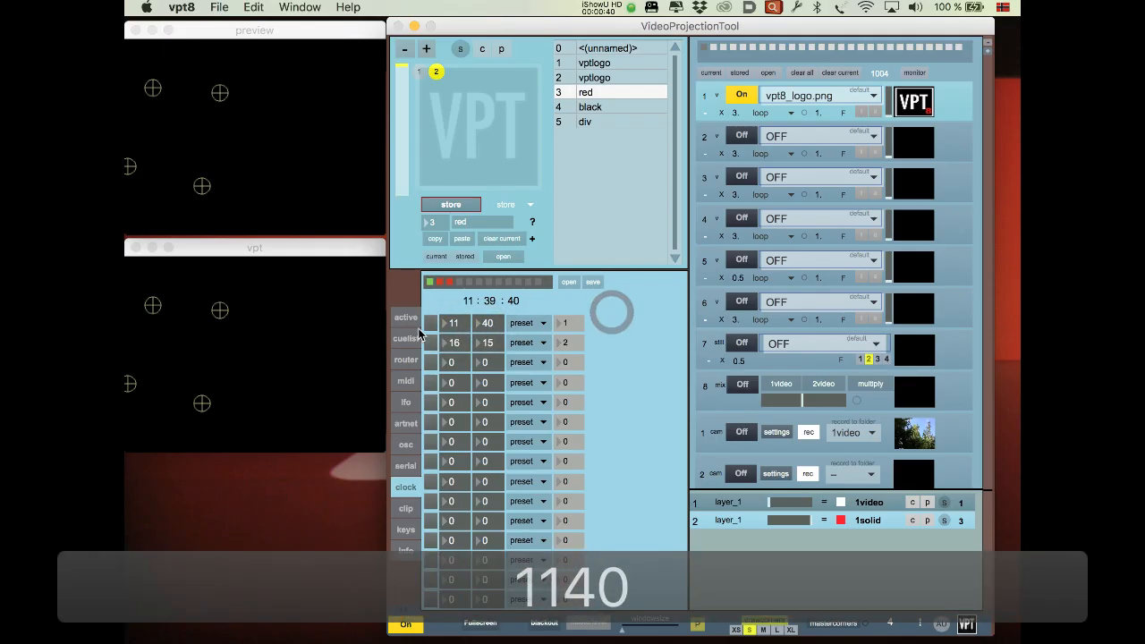
pyautogui.click(434, 326)
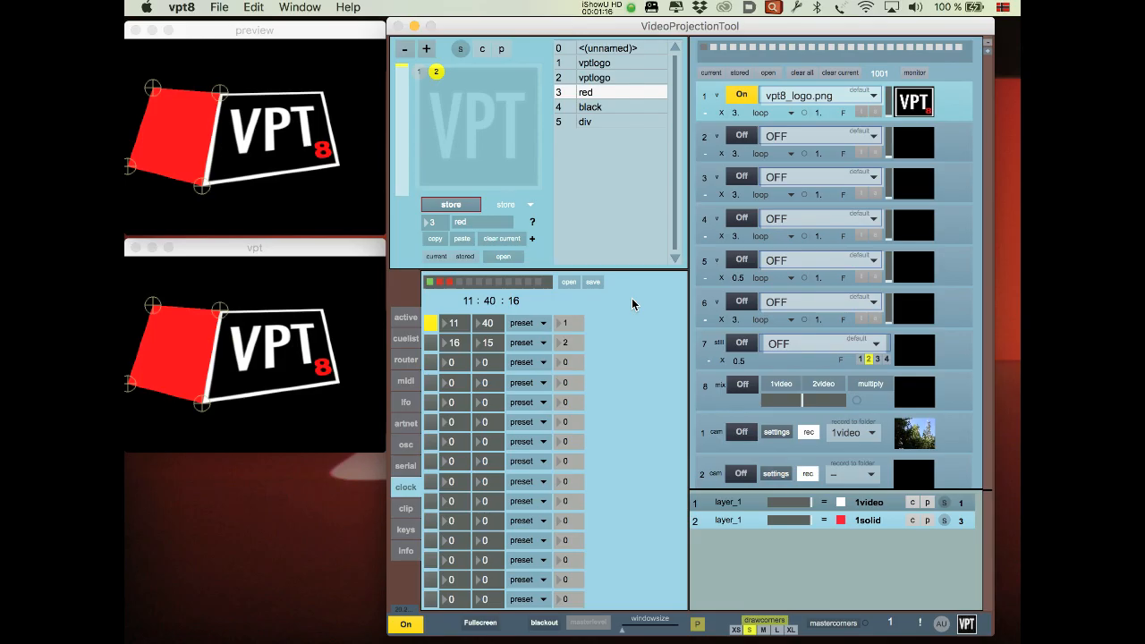
pyautogui.click(430, 283)
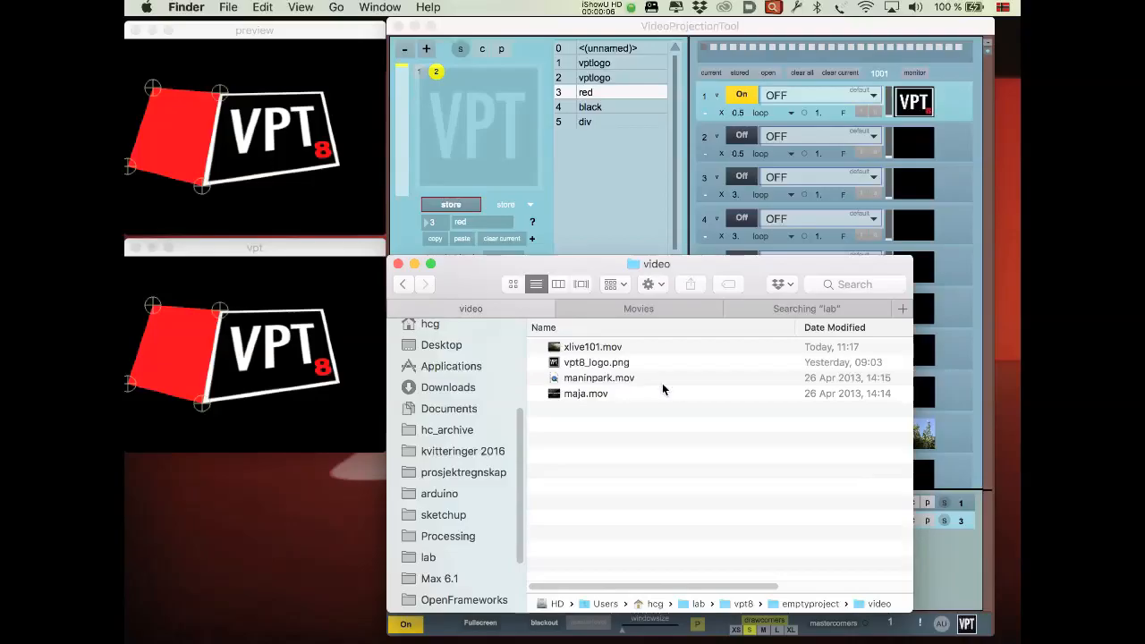
# Switch from Finder back to VPT and load maninpark.mov into video source 1
pyautogui.click(602, 28)
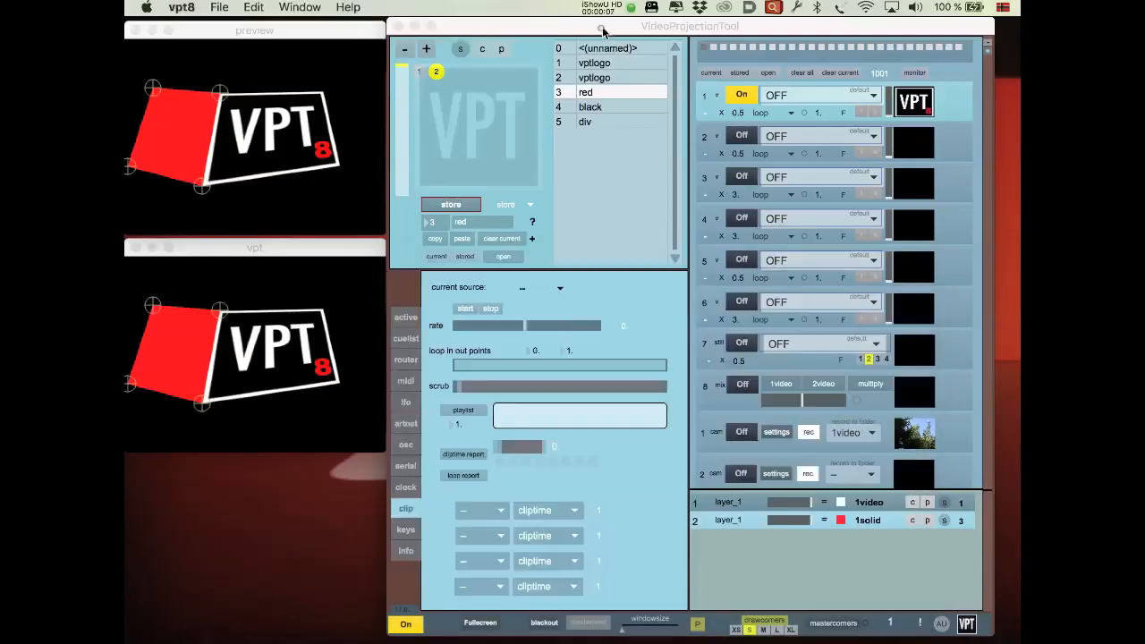
pyautogui.click(704, 100)
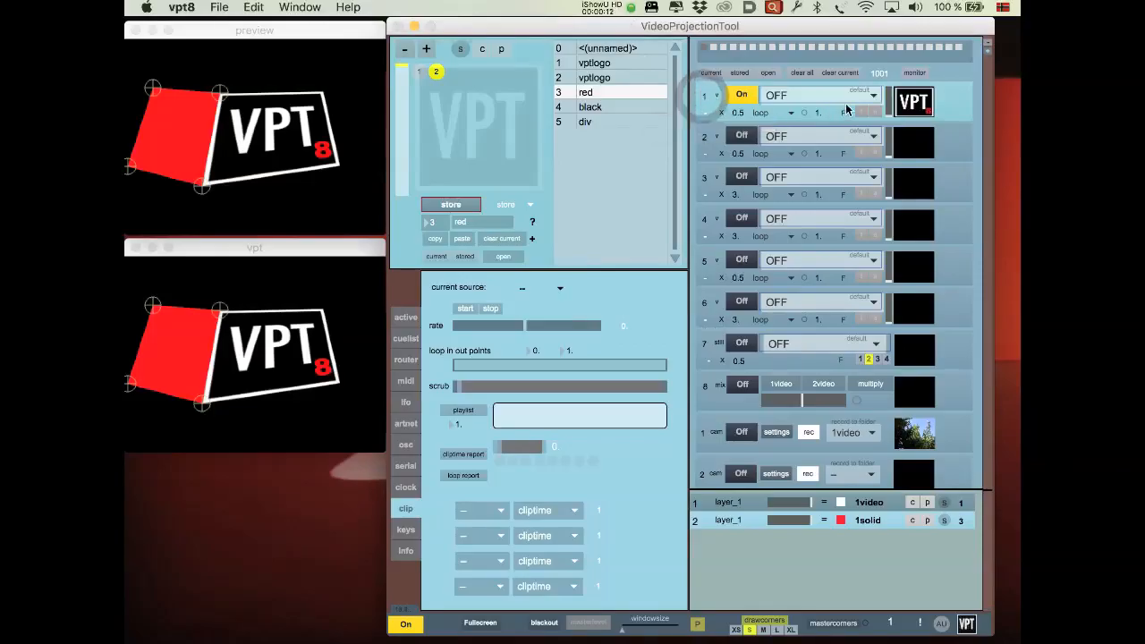
pyautogui.click(829, 95)
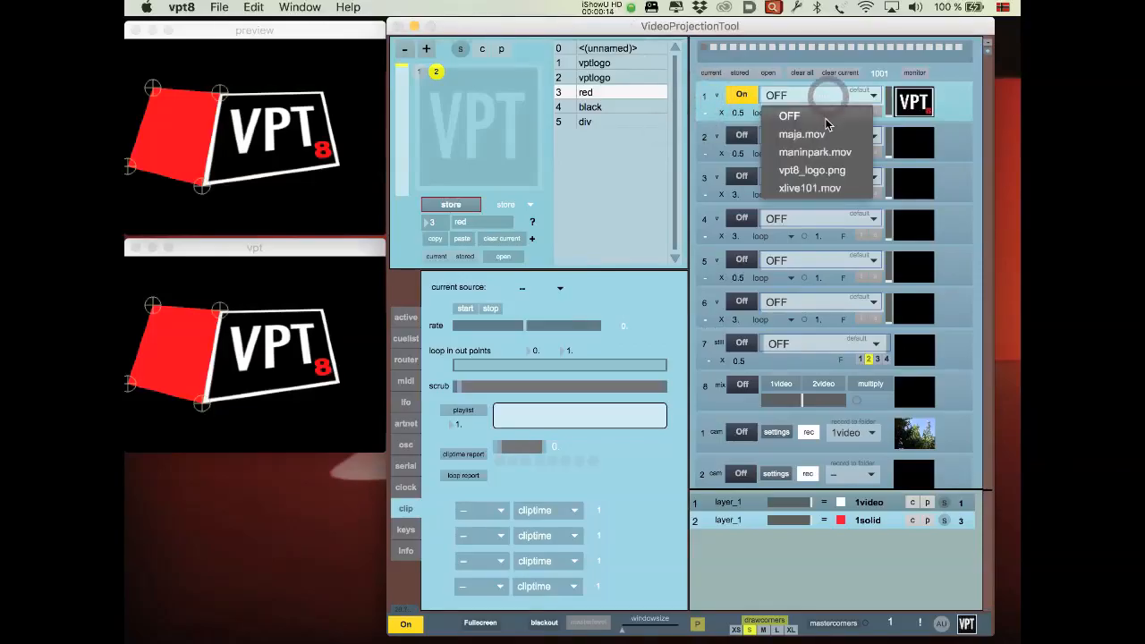
pyautogui.click(821, 156)
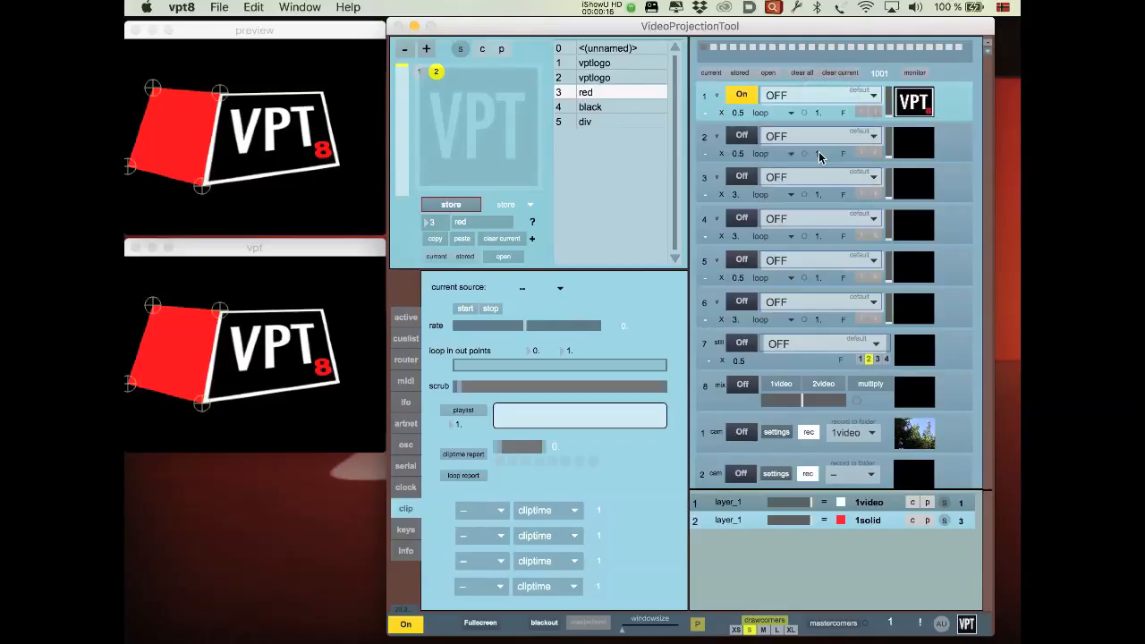
pyautogui.click(890, 110)
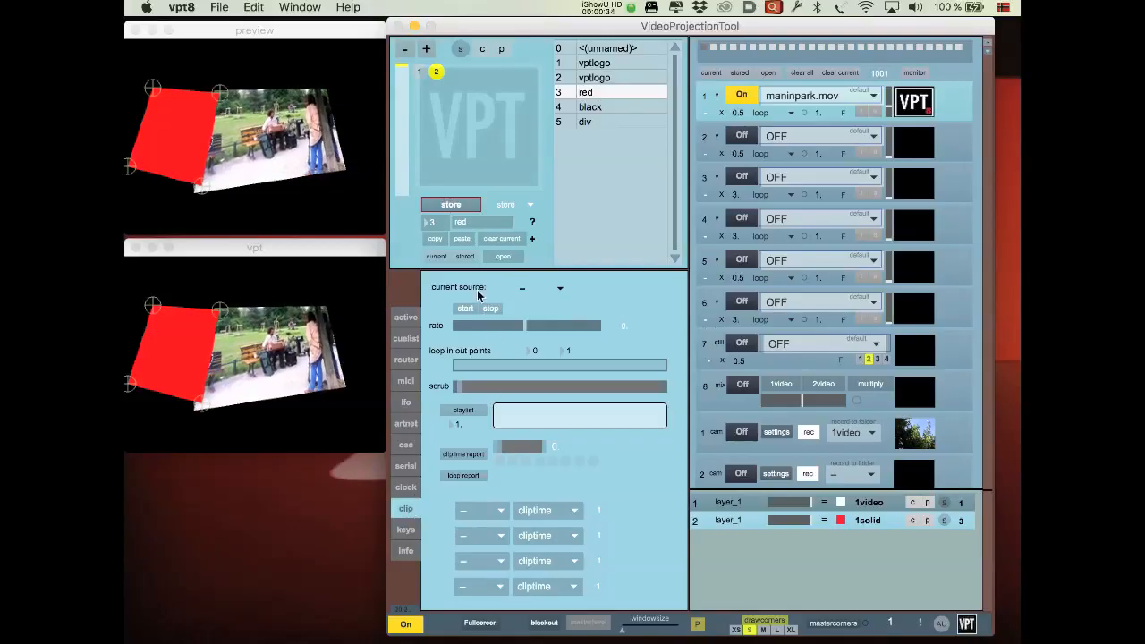
# Select 1video as the current clip source, try different playback rates, and set the rate to 1
pyautogui.click(561, 291)
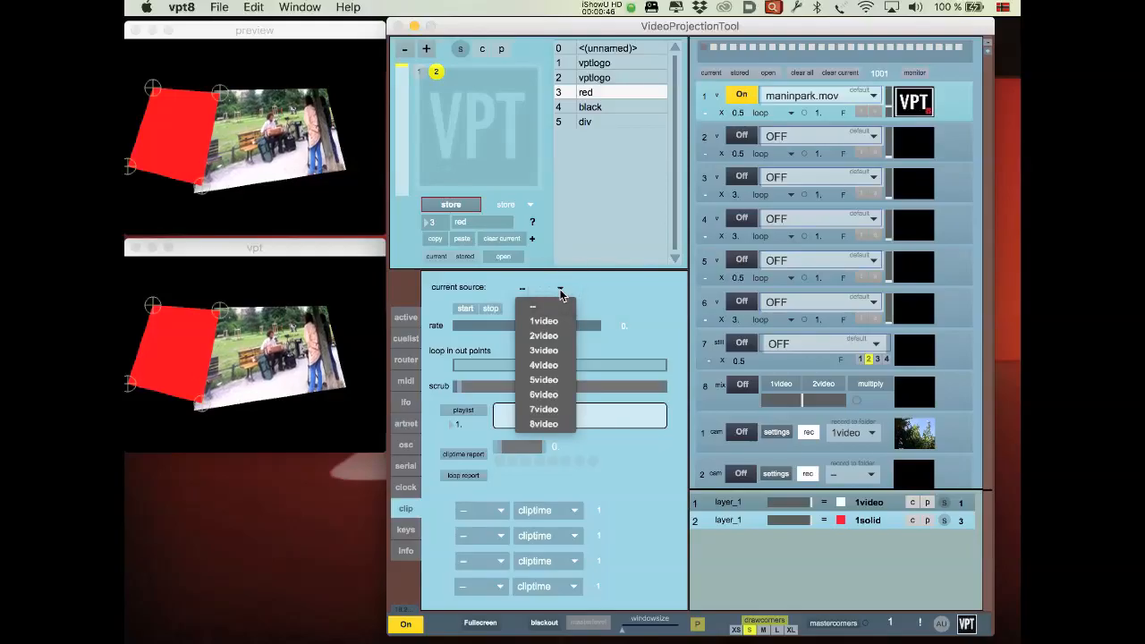
pyautogui.click(544, 320)
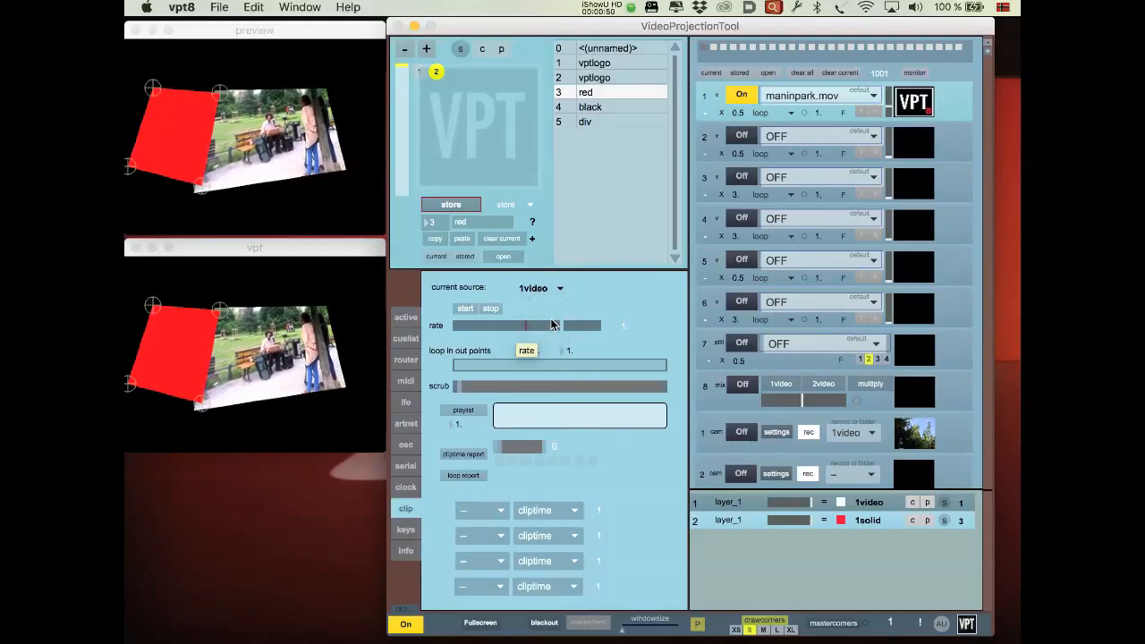
pyautogui.click(586, 326)
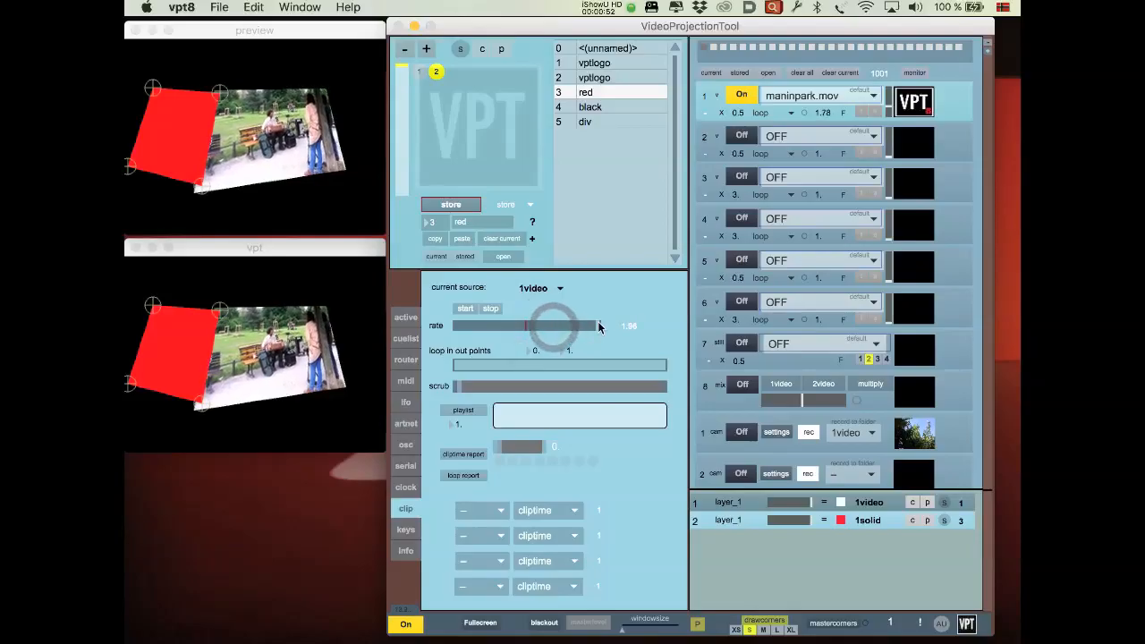
pyautogui.moveTo(560, 326)
pyautogui.mouseDown()
pyautogui.moveTo(455, 330)
pyautogui.moveTo(598, 338)
pyautogui.moveTo(560, 337)
pyautogui.mouseUp()
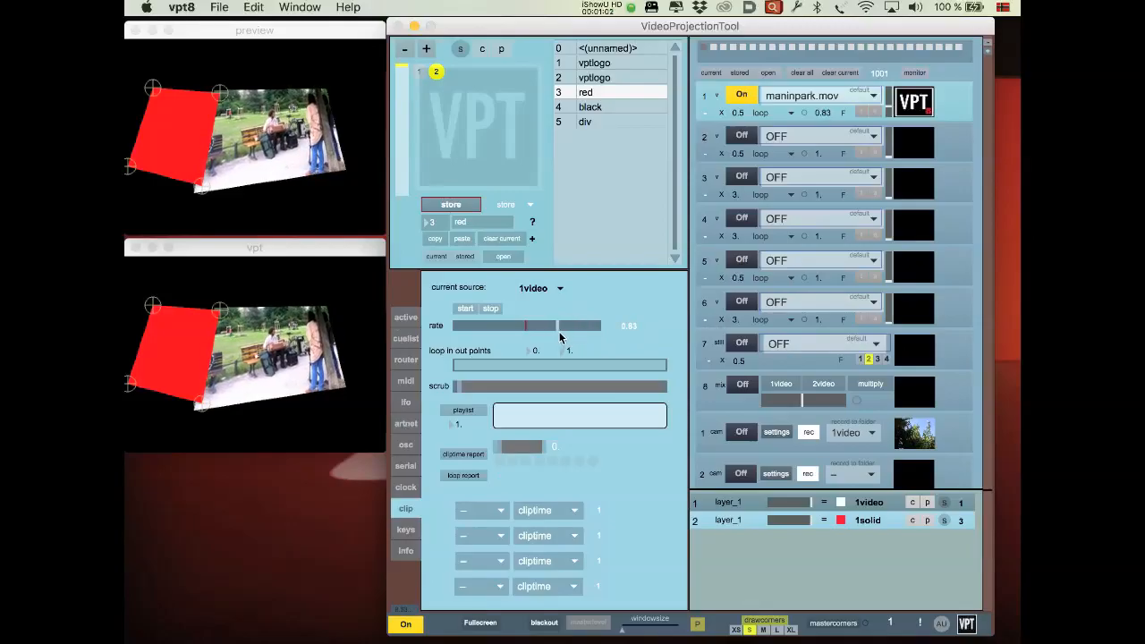
pyautogui.click(627, 330)
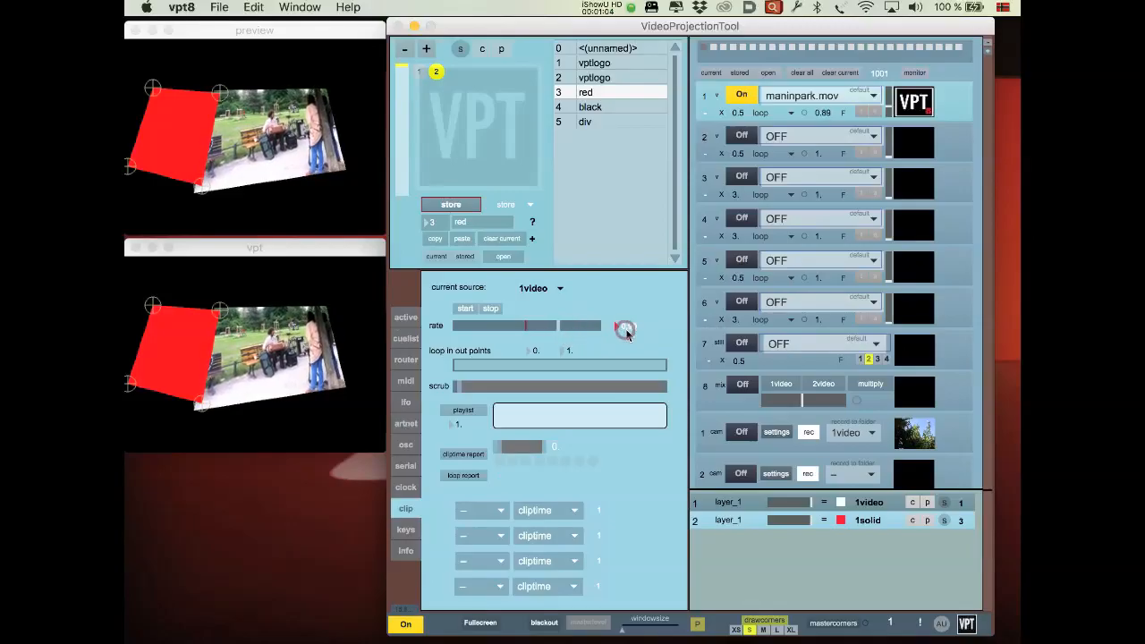
pyautogui.click(556, 323)
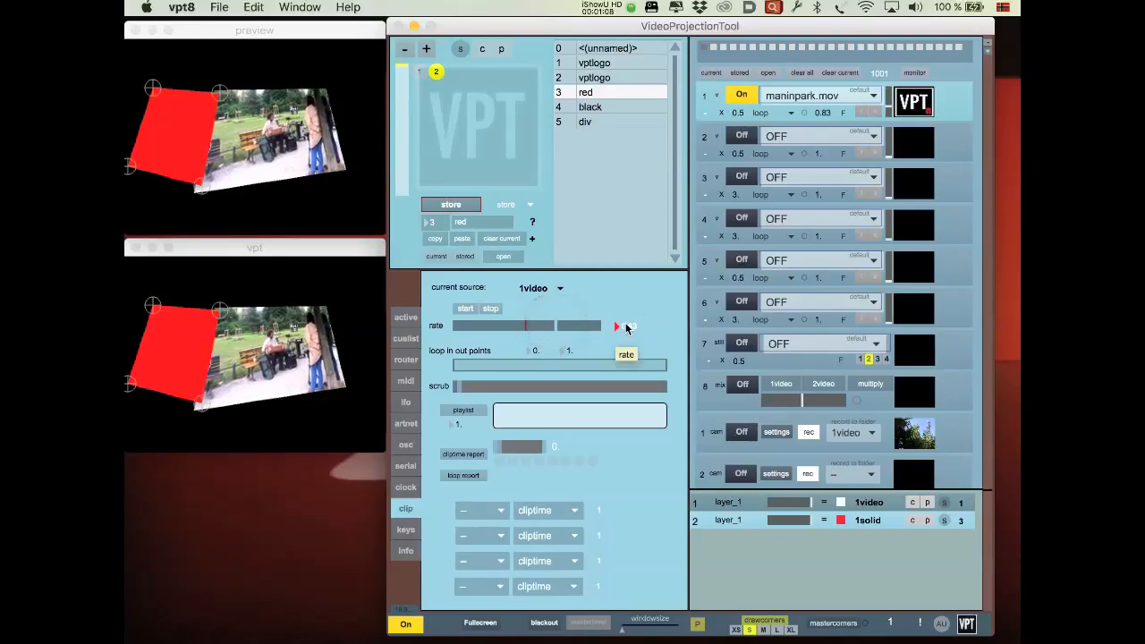
pyautogui.click(627, 327)
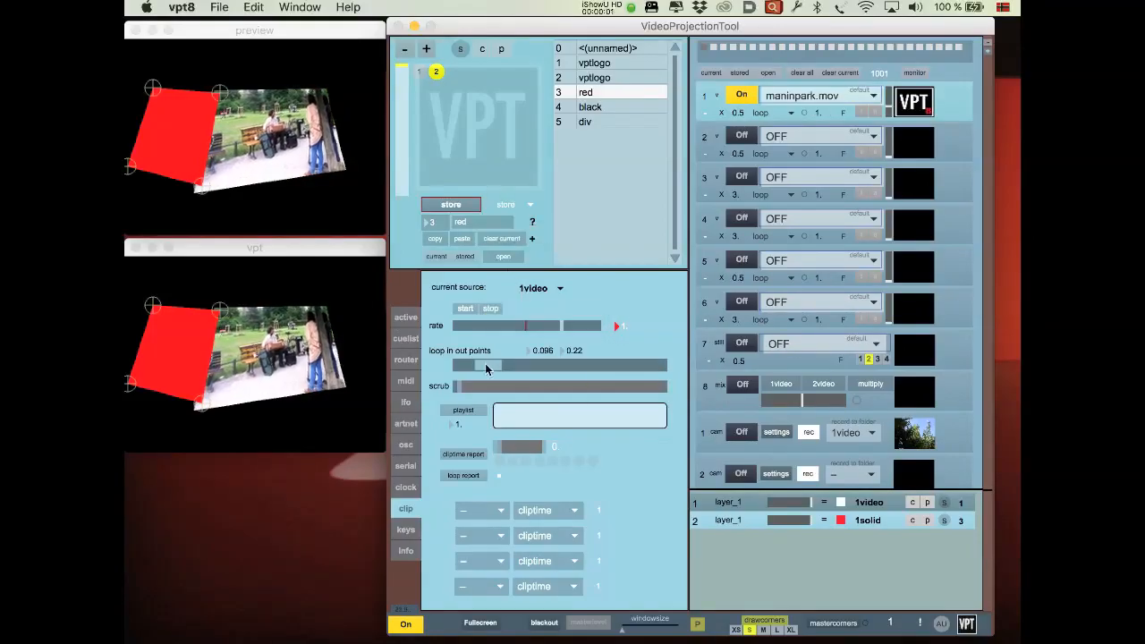
# Try loop in and out points of about 0.292 and 0.34 on 1video, and stop the clip to scrub it
pyautogui.click(485, 363)
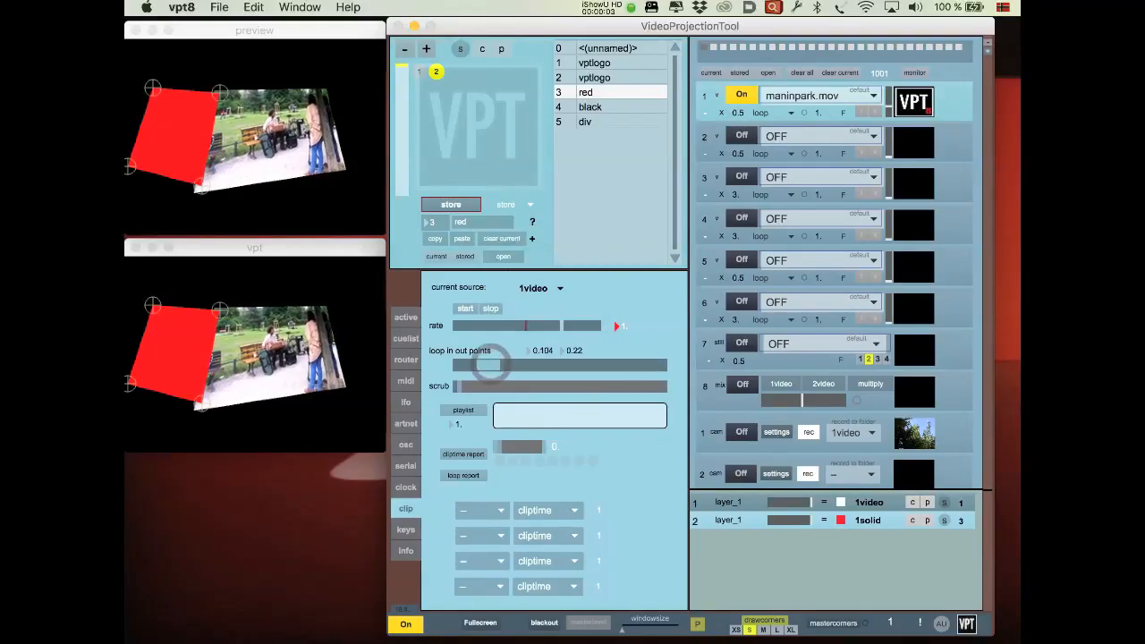
pyautogui.moveTo(522, 368); pyautogui.dragTo(515, 368)
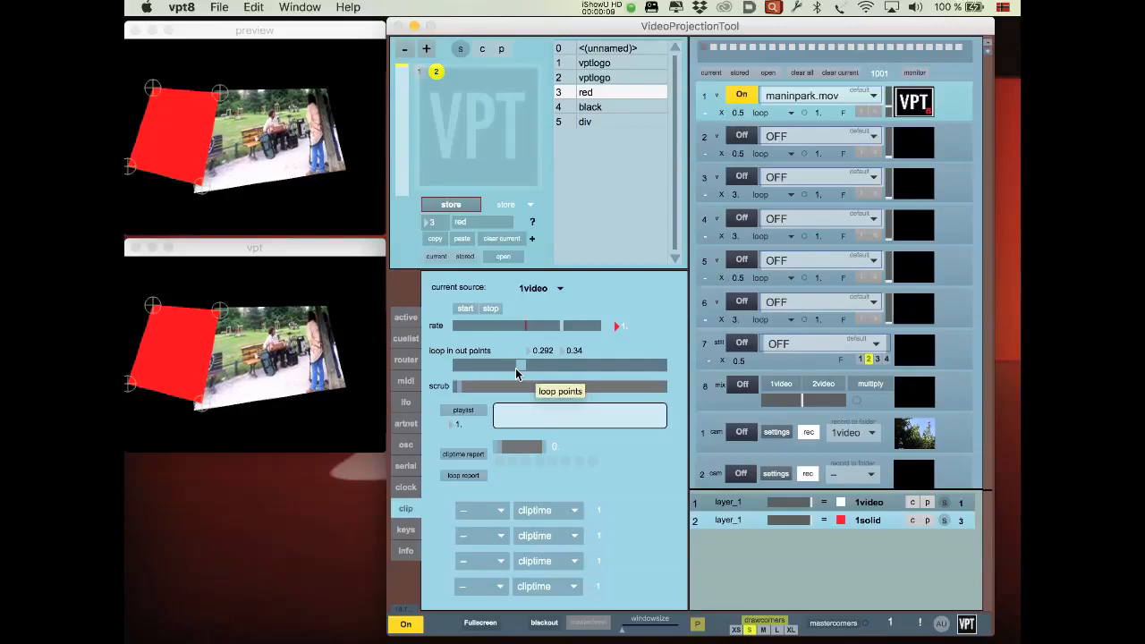
pyautogui.click(490, 308)
pyautogui.click(465, 385)
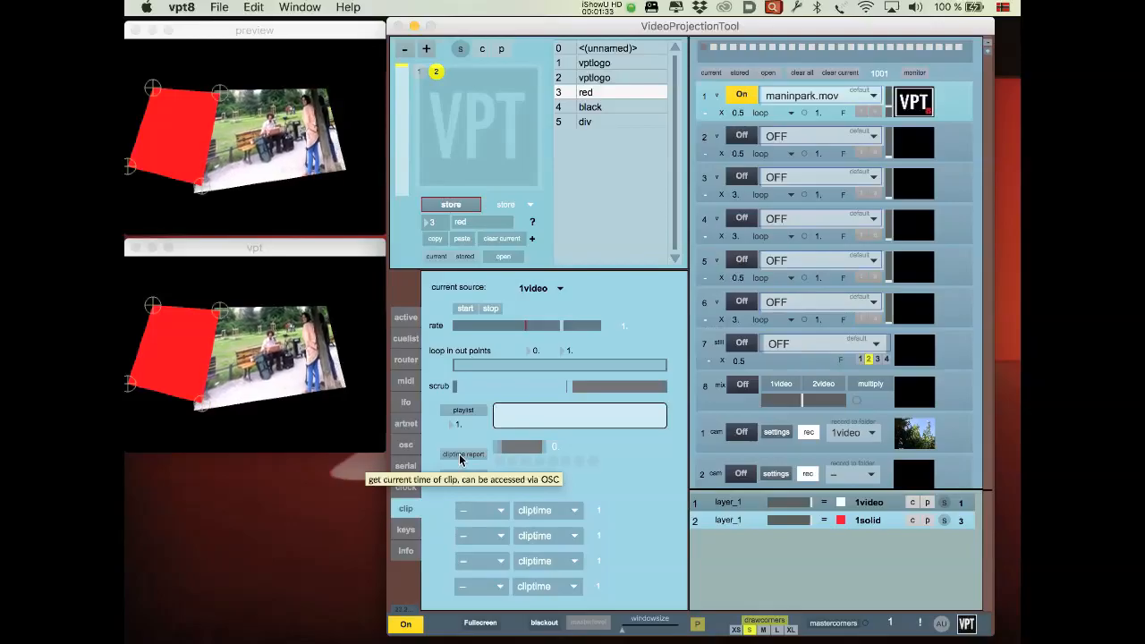
# Turn on the cliptime report and assign the cliptime of 1video to controller 4 in the first report row
pyautogui.click(461, 456)
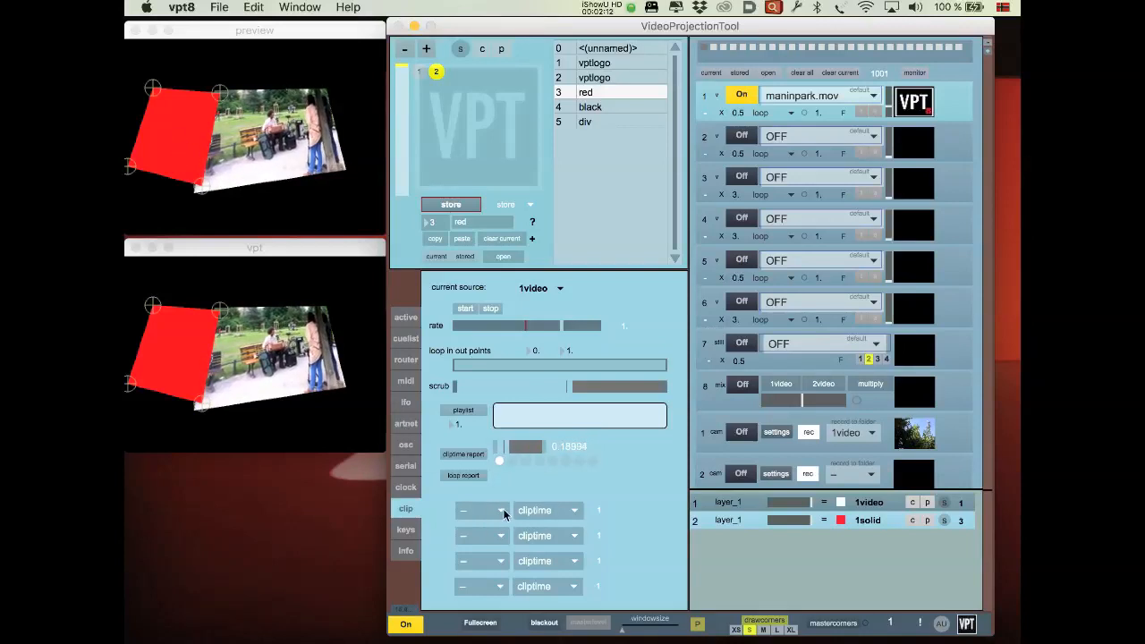
pyautogui.click(502, 510)
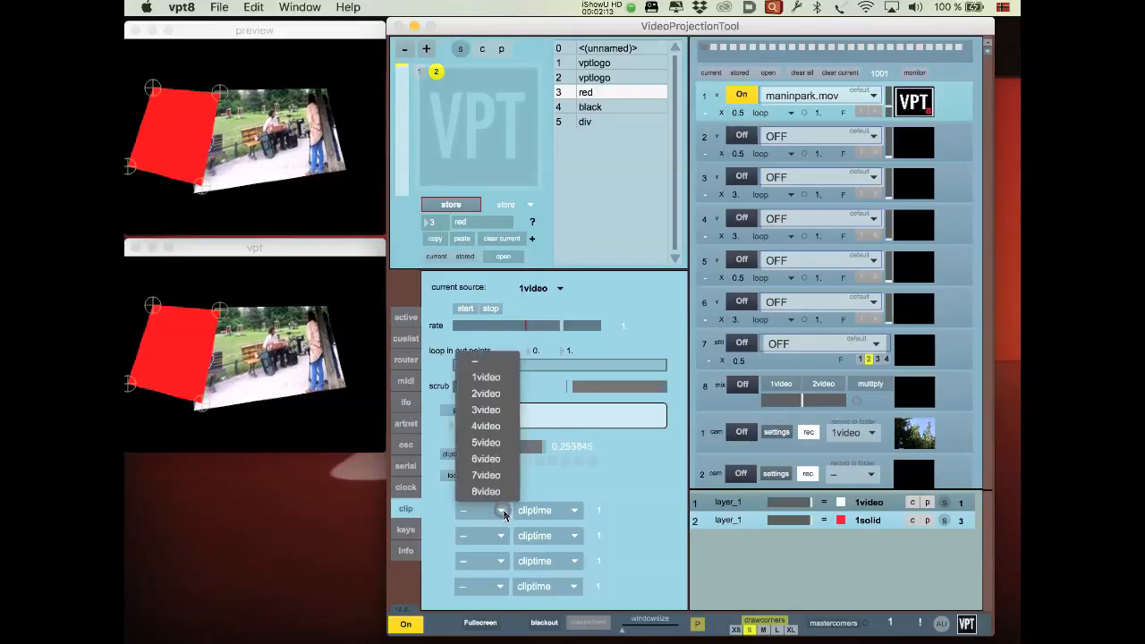
pyautogui.click(482, 378)
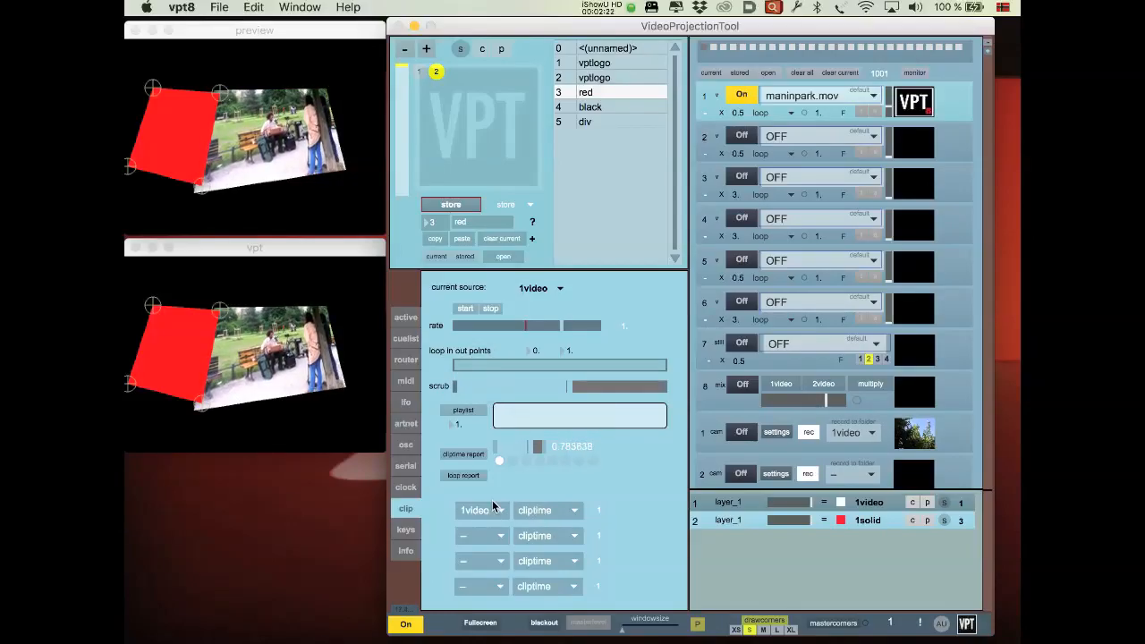
pyautogui.click(600, 511)
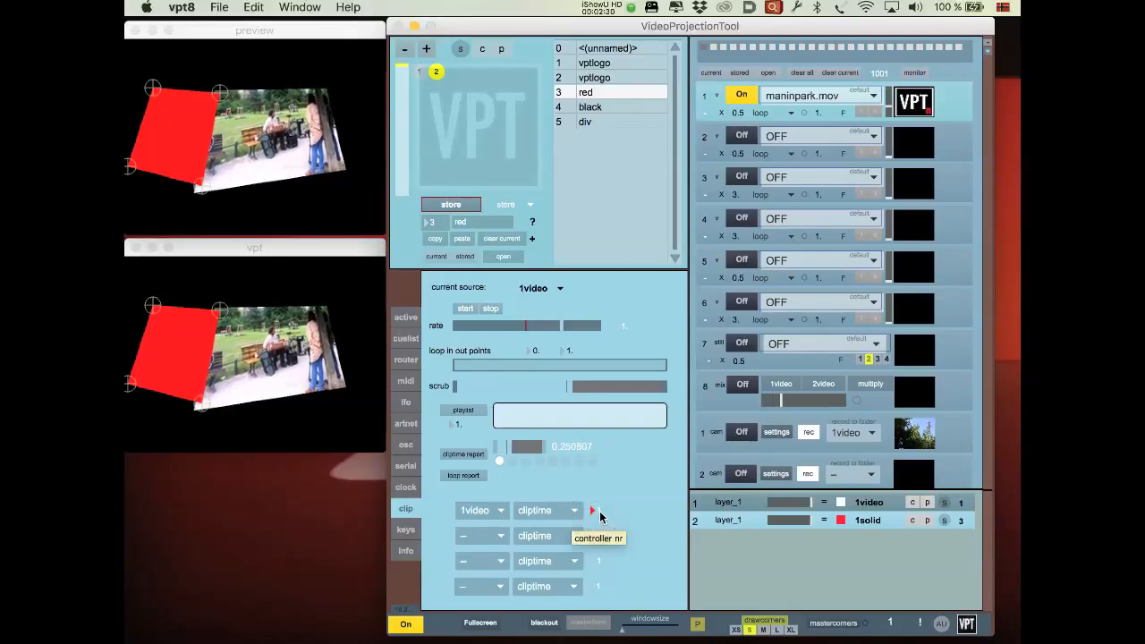
pyautogui.write('4')
pyautogui.click(621, 510)
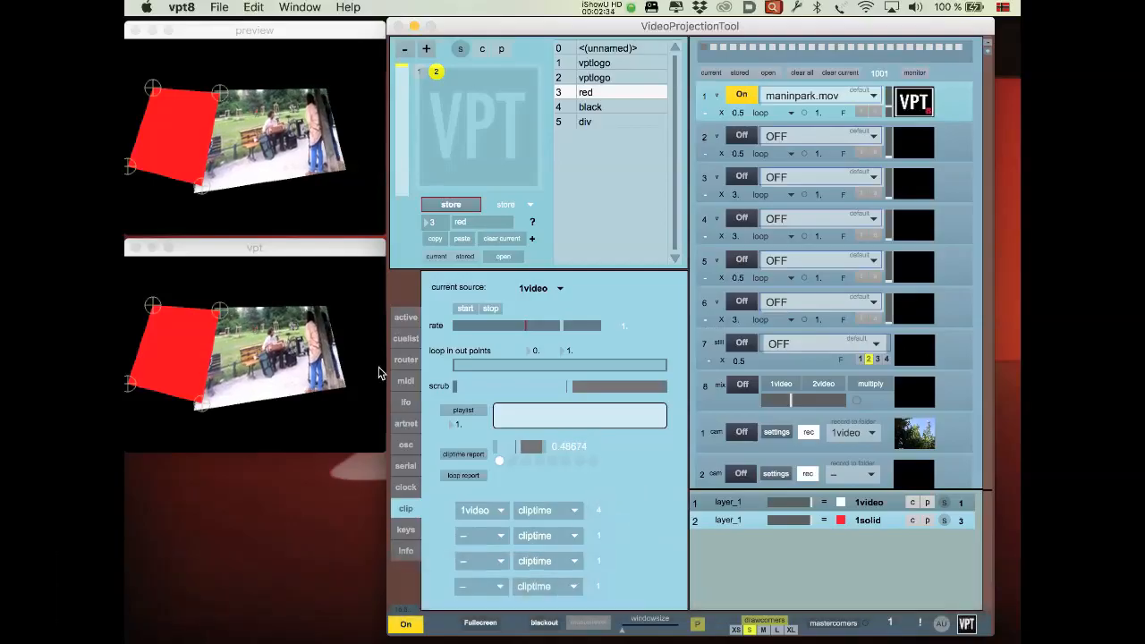
# Route controller 4 to the fade parameter of layer 2 in the fifth router row, and return to the clip settings
pyautogui.click(407, 362)
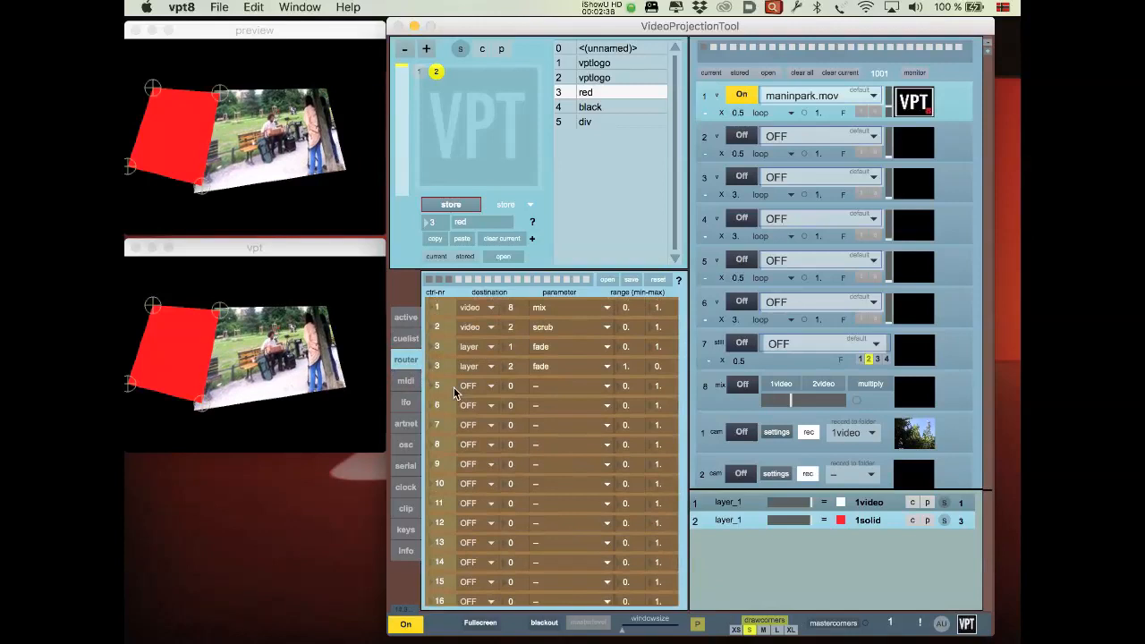
pyautogui.click(438, 388)
pyautogui.write('4')
pyautogui.click(472, 386)
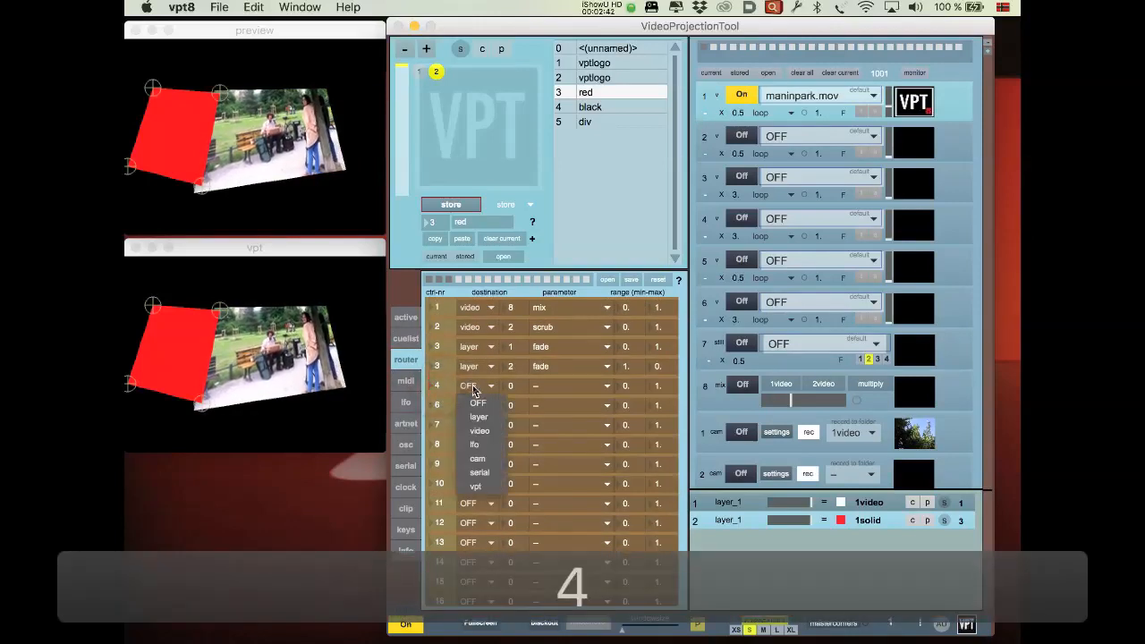
pyautogui.click(478, 415)
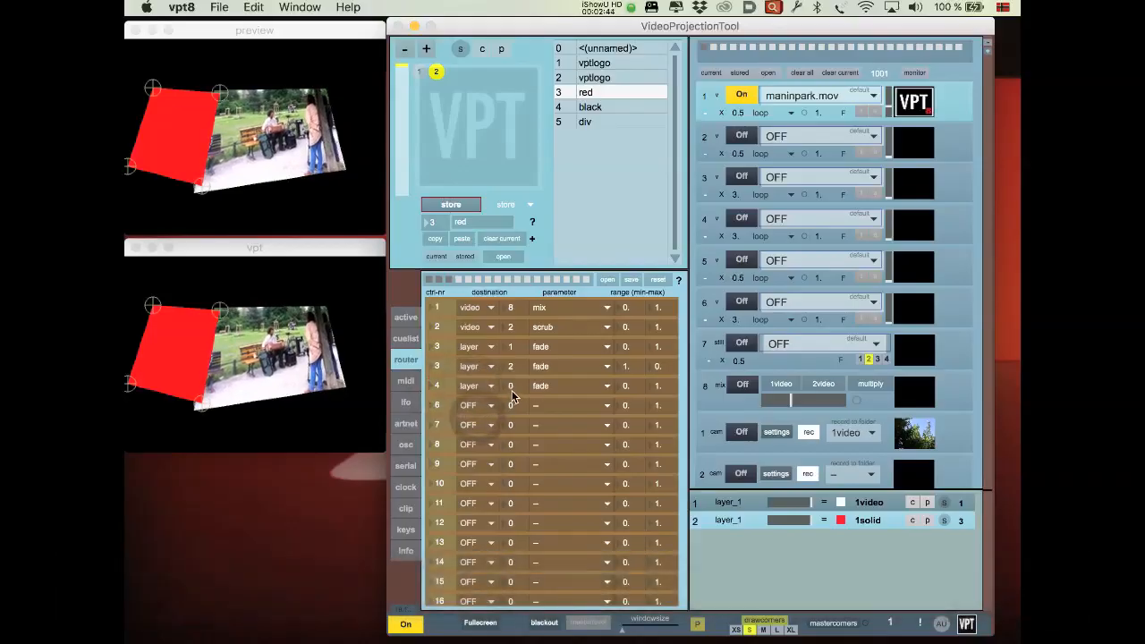
pyautogui.click(513, 389)
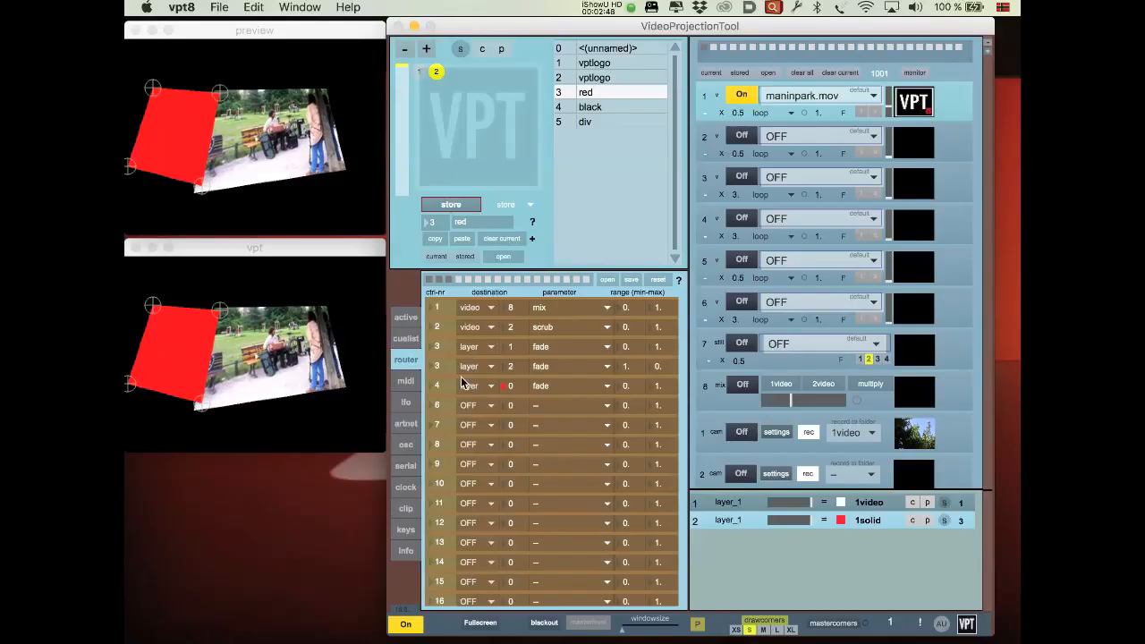
pyautogui.write('2')
pyautogui.click(567, 383)
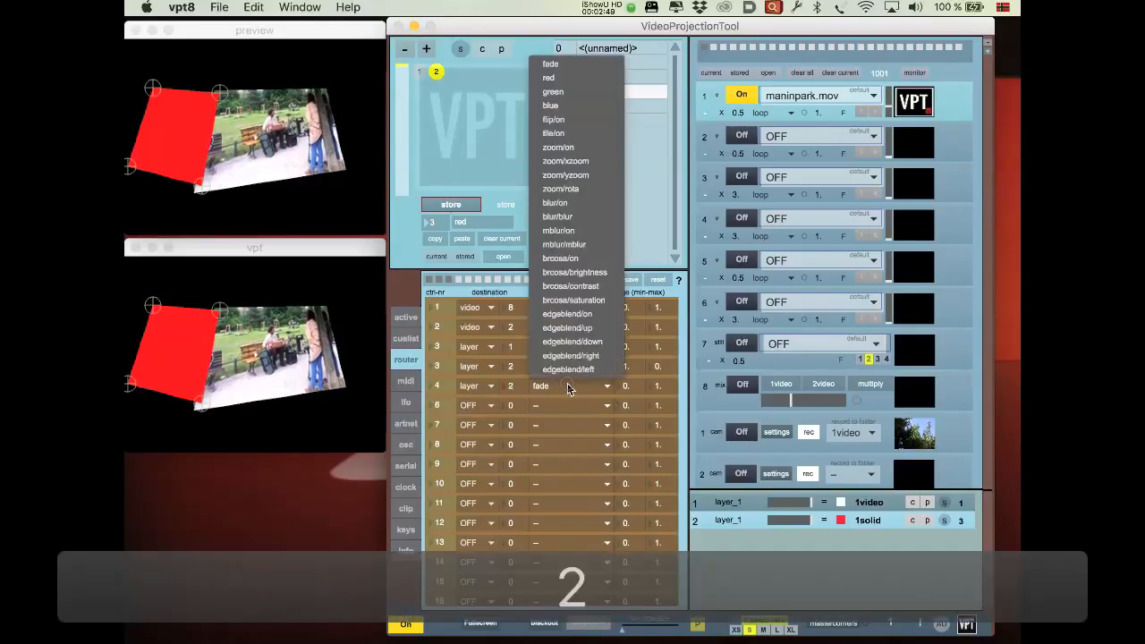
pyautogui.click(445, 292)
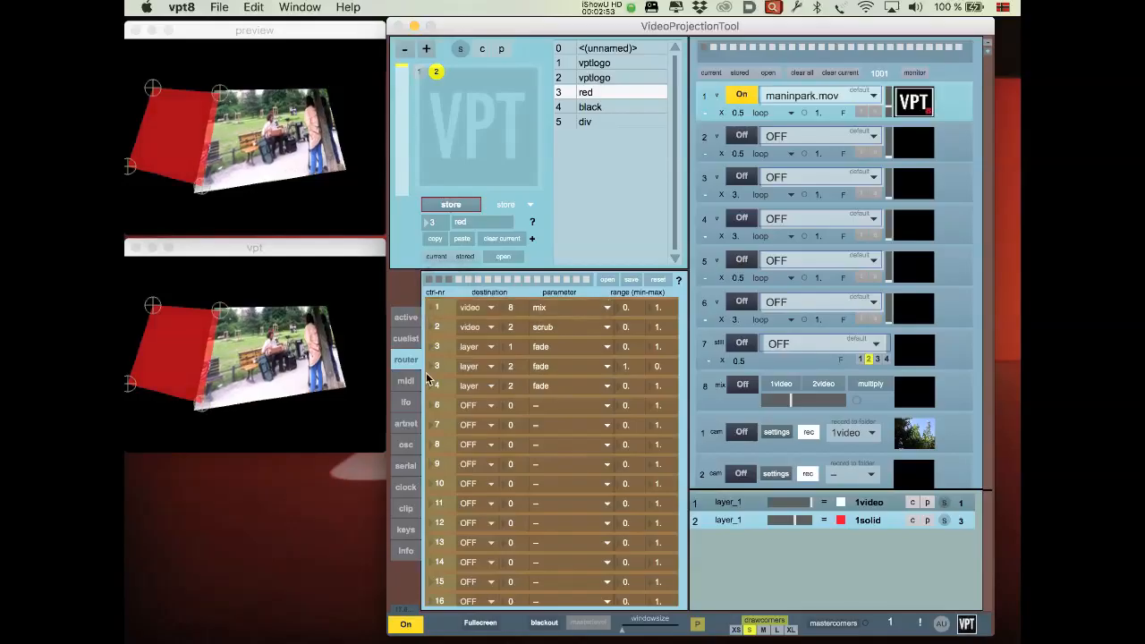
pyautogui.click(407, 508)
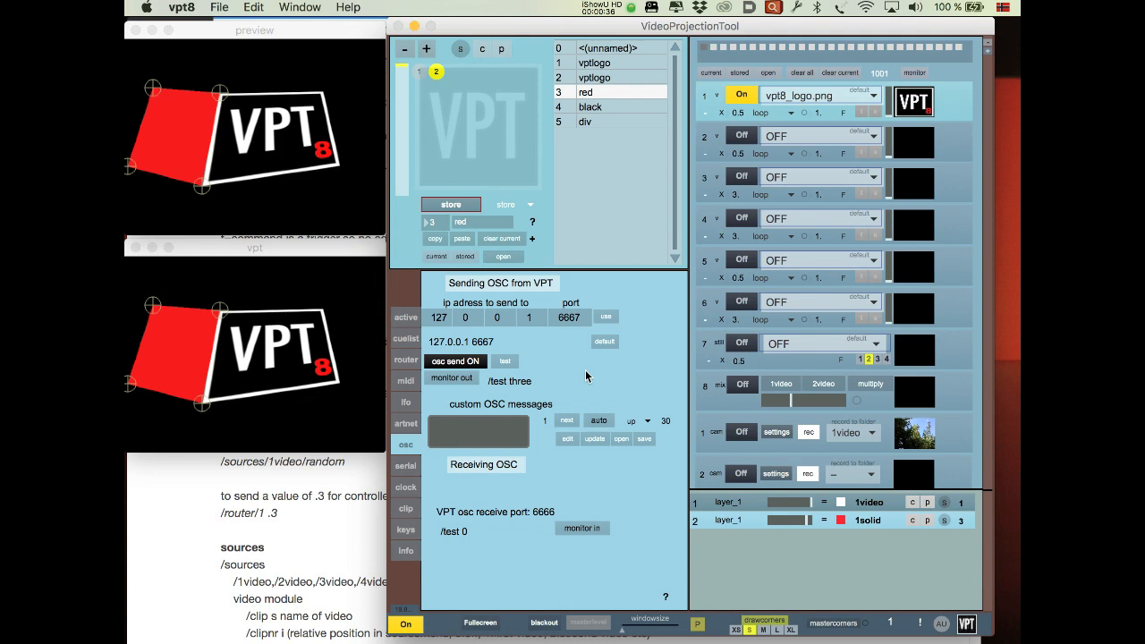
# Switch to Firefox to browse the list of OSC commands in the VPT 8 documentation, and return to VPT's serial settings
pyautogui.click(329, 493)
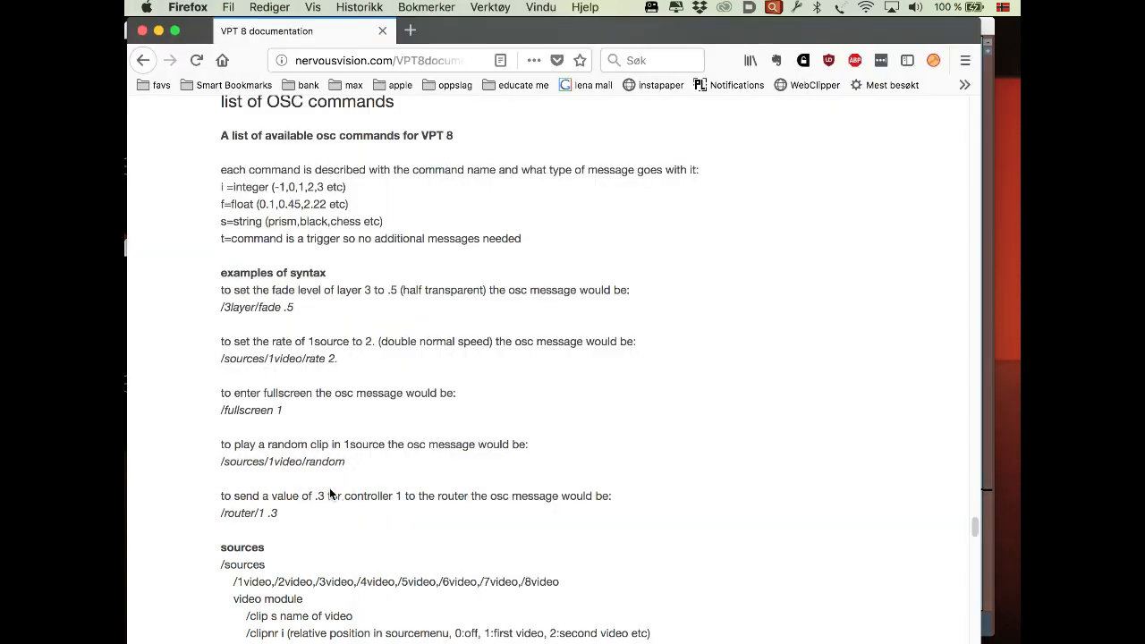
pyautogui.scroll(-15, 330, 493)
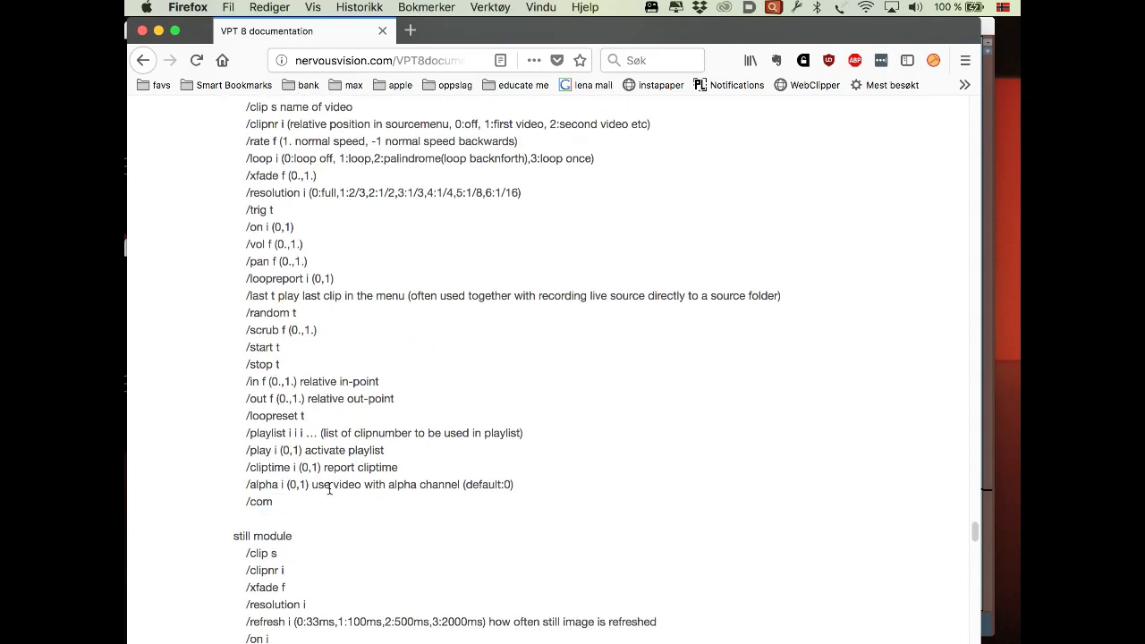
pyautogui.scroll(-18, 330, 493)
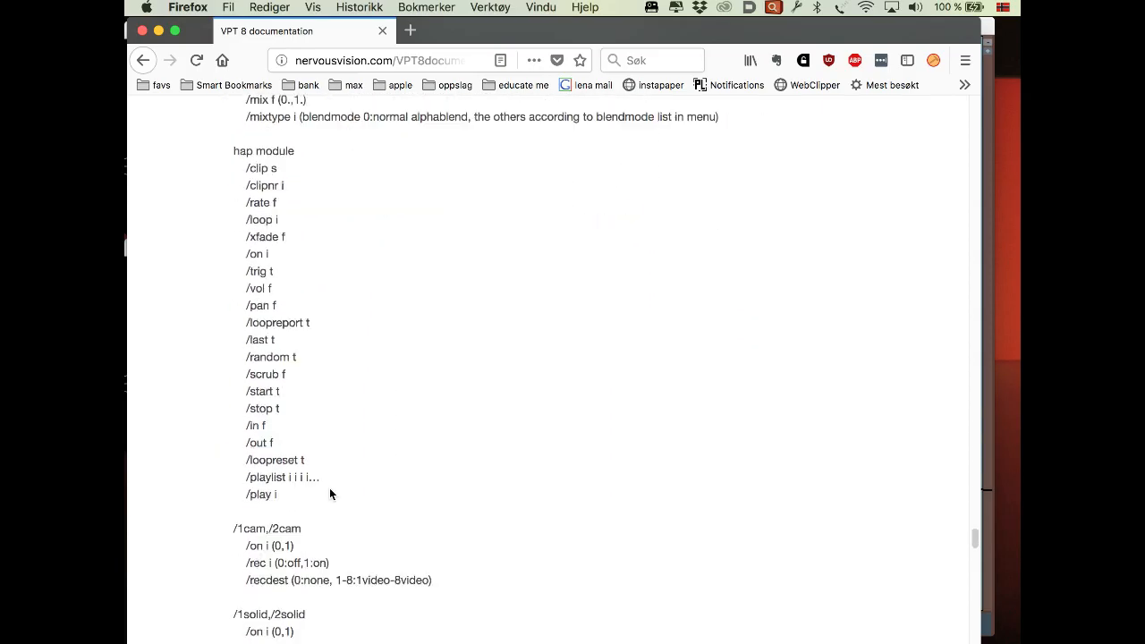
pyautogui.scroll(-20, 330, 494)
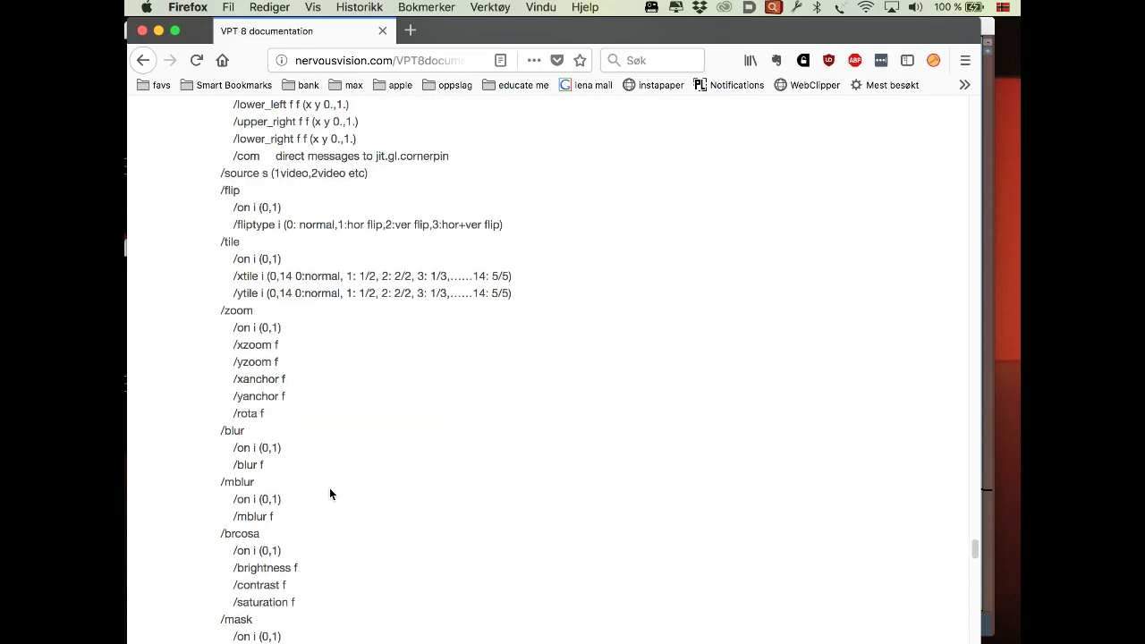
pyautogui.scroll(-20, 329, 488)
pyautogui.scroll(2, 329, 487)
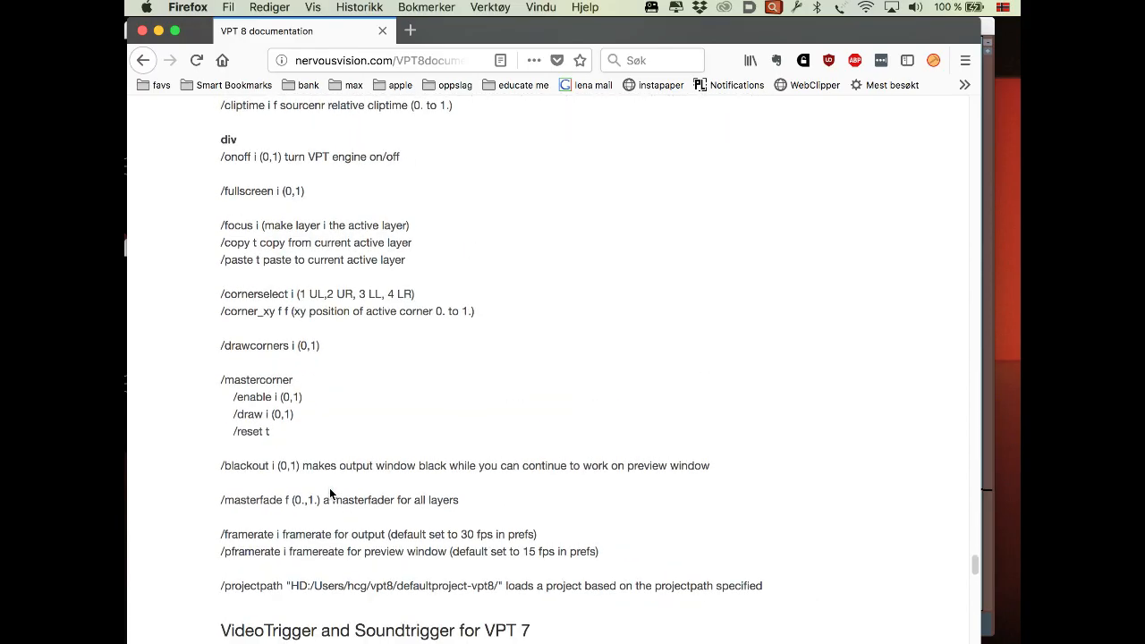
pyautogui.click(989, 28)
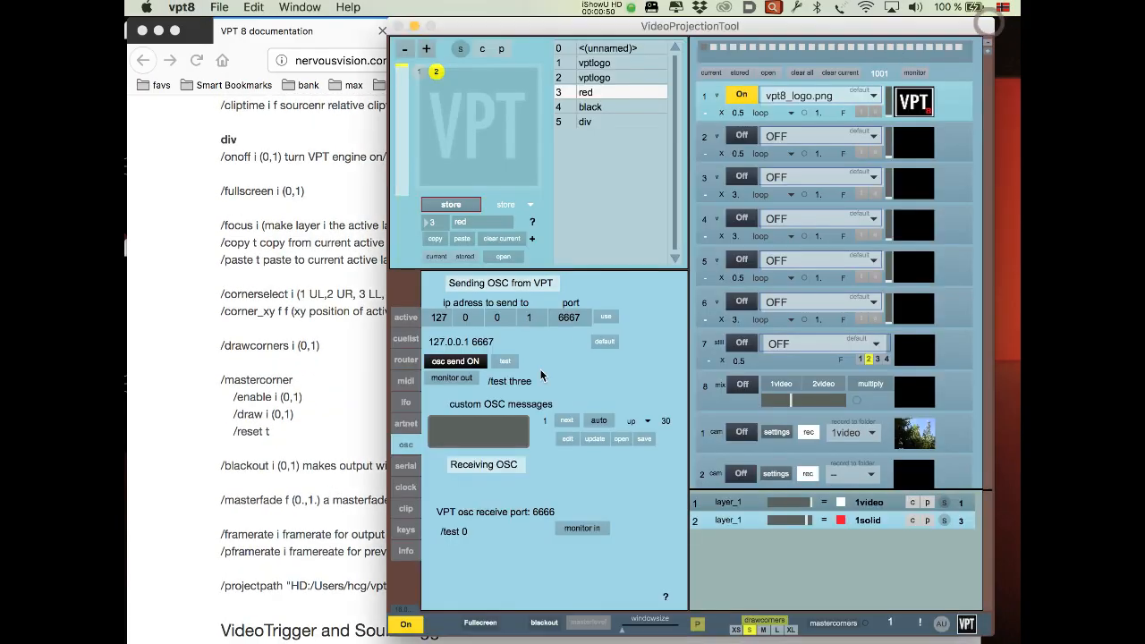
pyautogui.click(406, 467)
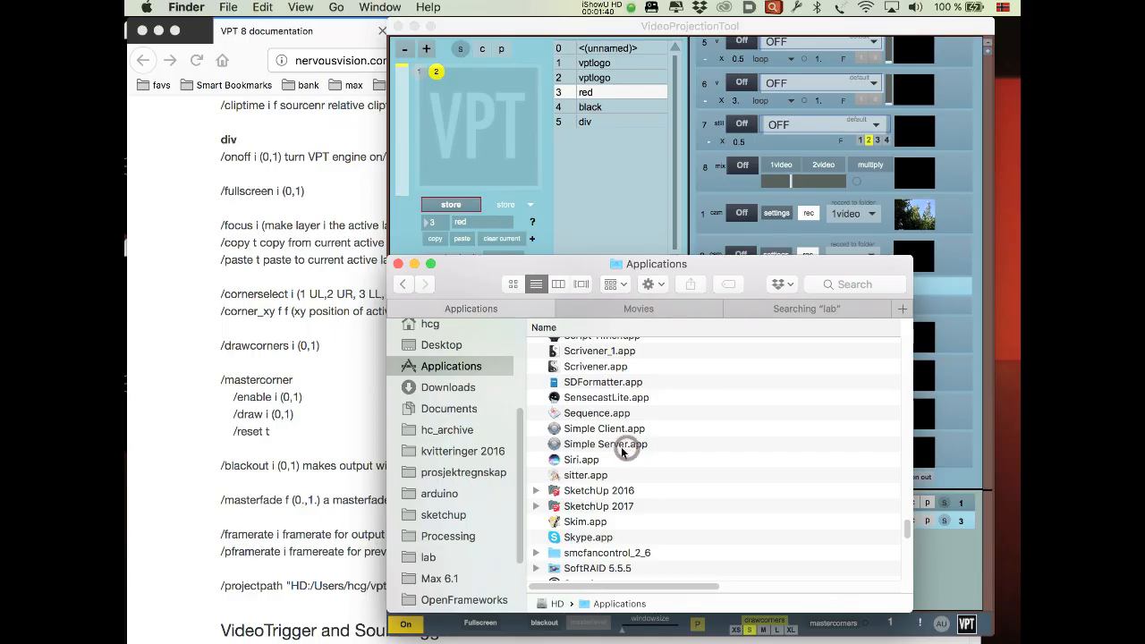
# Launch Simple Server.app from the Applications folder, approving the download warning, and move its window fully into view
pyautogui.click(602, 446)
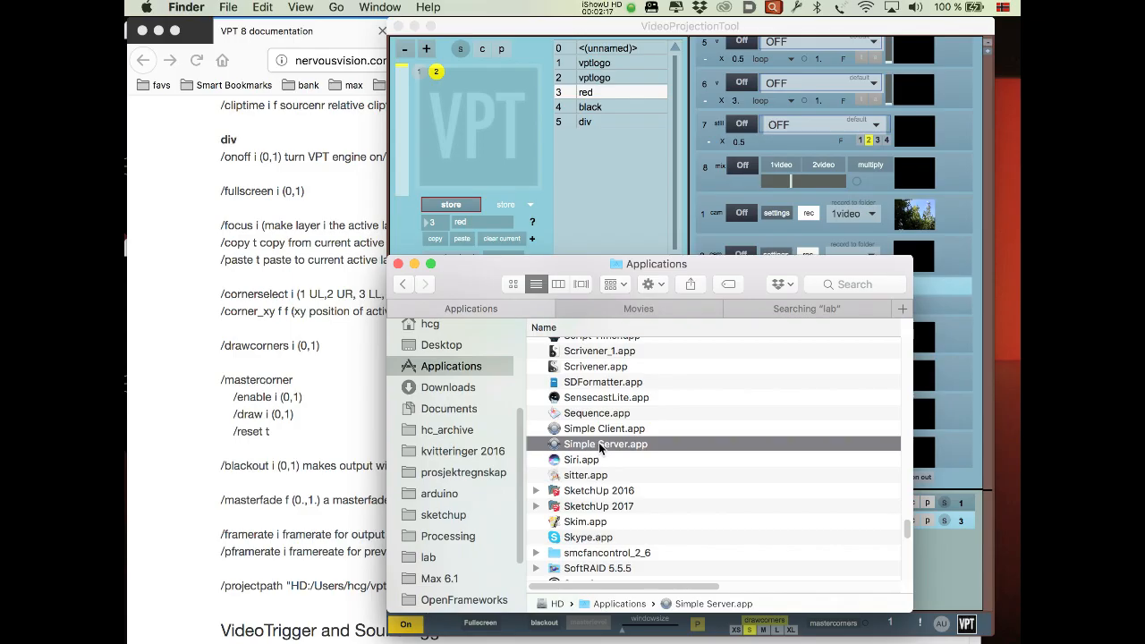
pyautogui.doubleClick(581, 447)
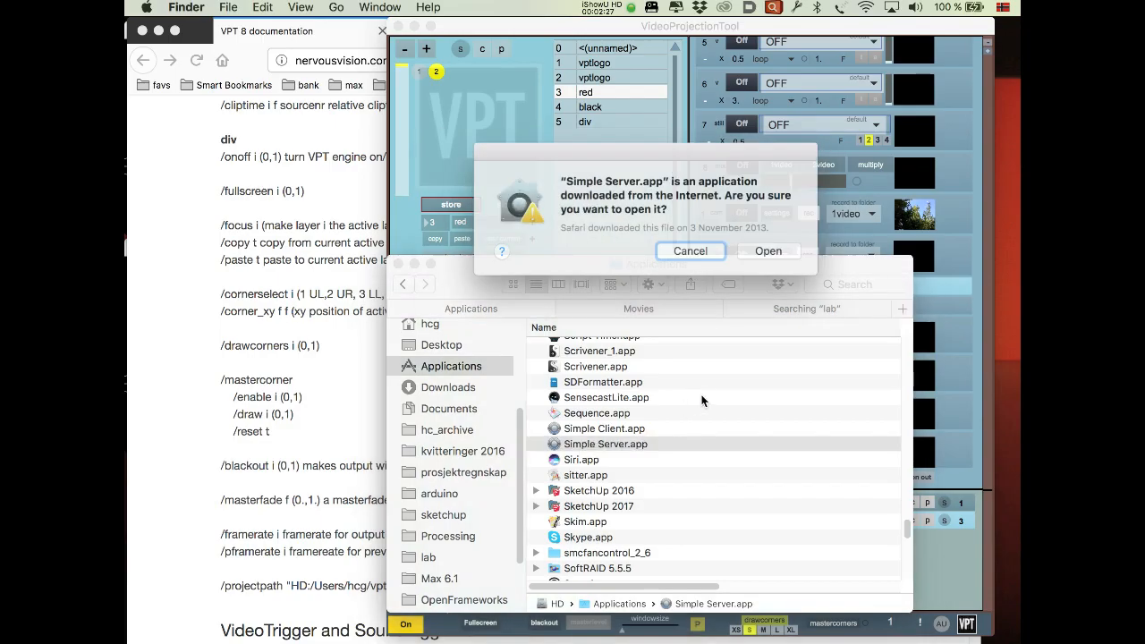
pyautogui.click(772, 252)
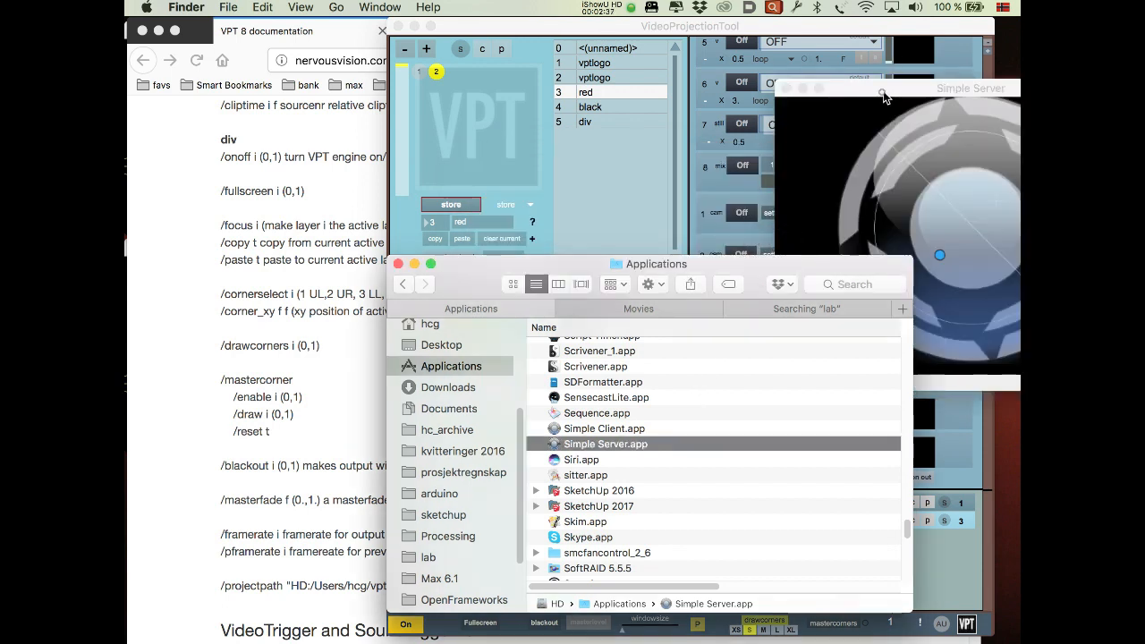
pyautogui.moveTo(600, 65); pyautogui.dragTo(477, 58)
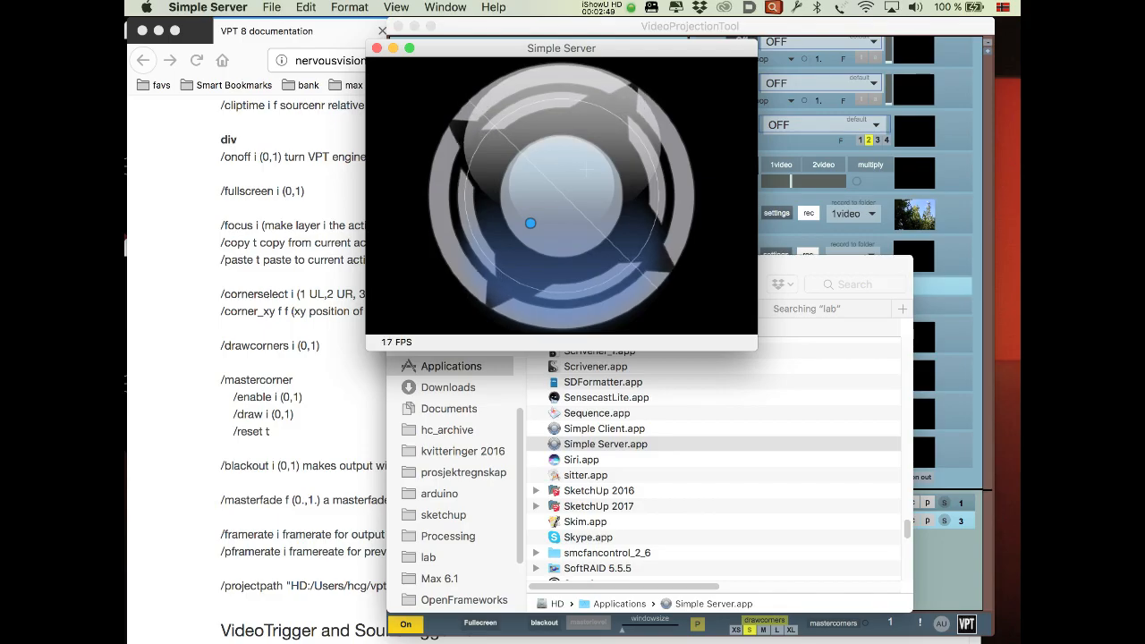
# Switch back to VPT, turn on the first Syphon source, and choose Simple Server as its input
pyautogui.press('super+Tab')
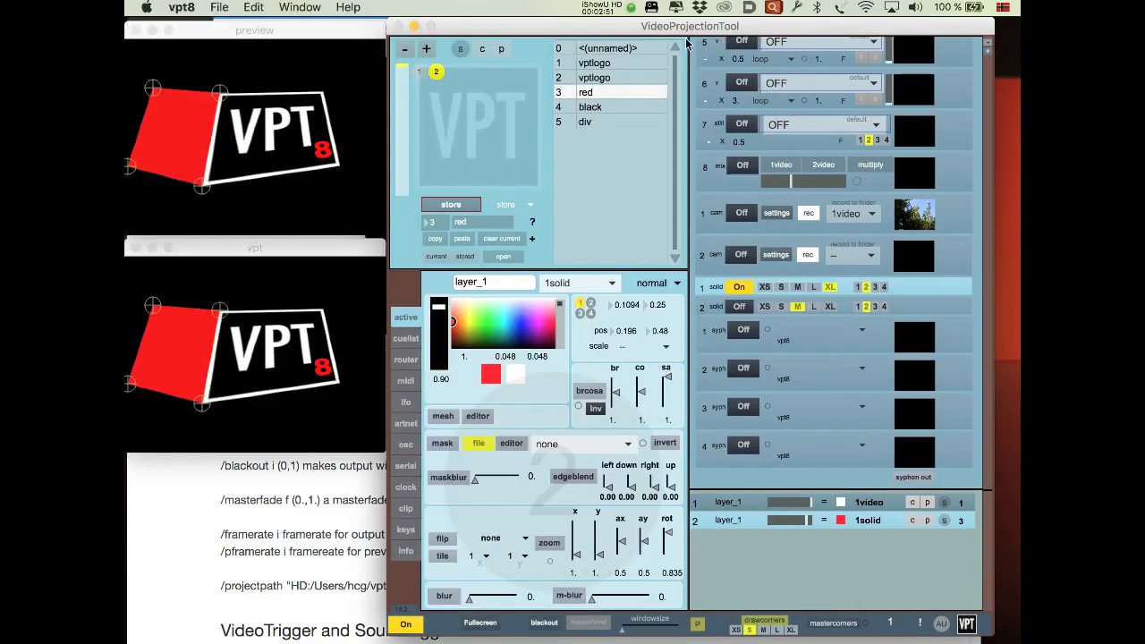
pyautogui.click(769, 332)
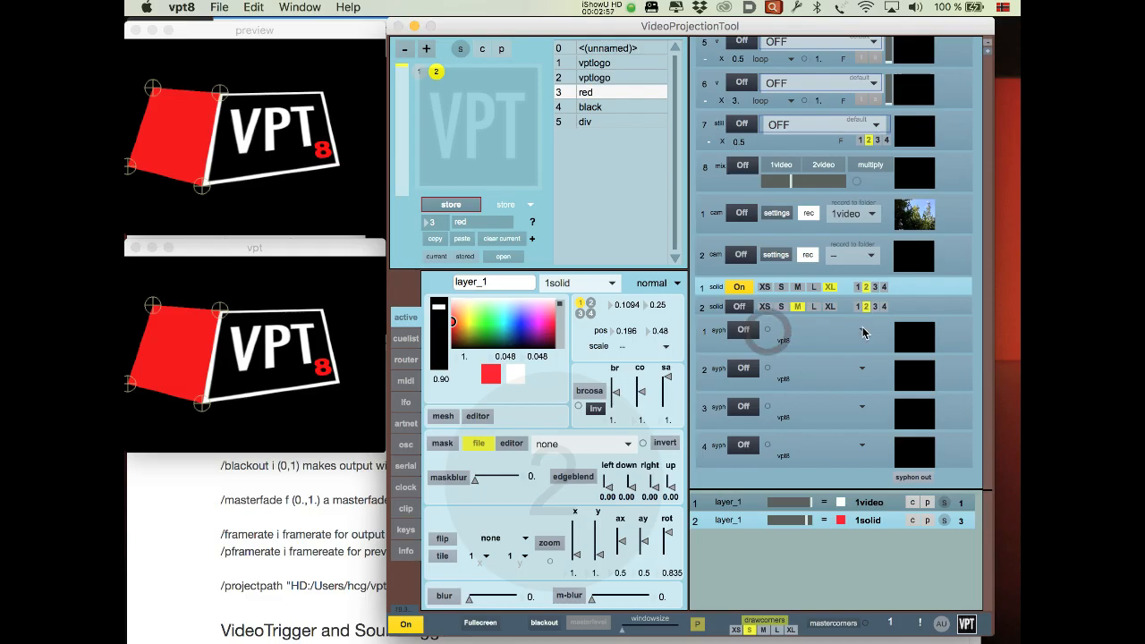
pyautogui.click(803, 346)
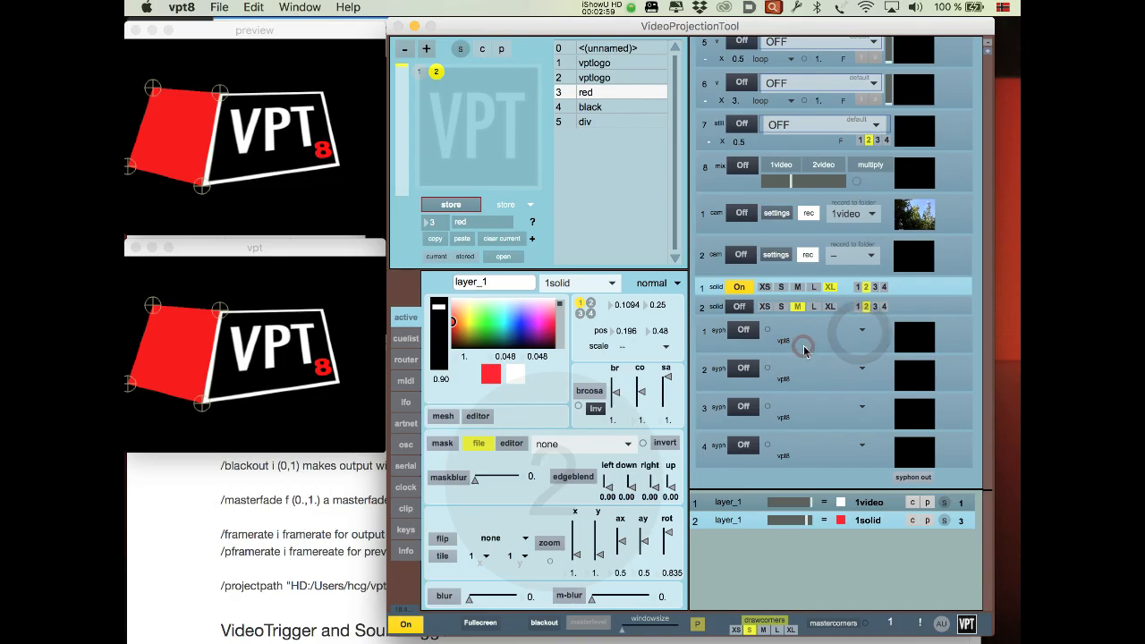
pyautogui.click(747, 331)
pyautogui.click(862, 330)
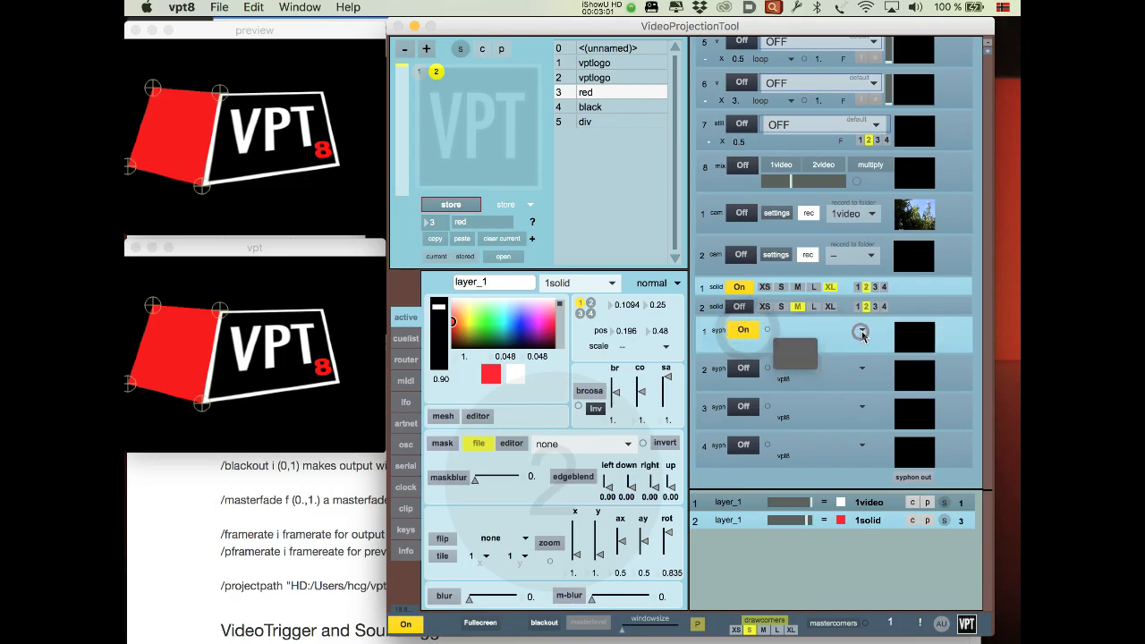
pyautogui.click(790, 365)
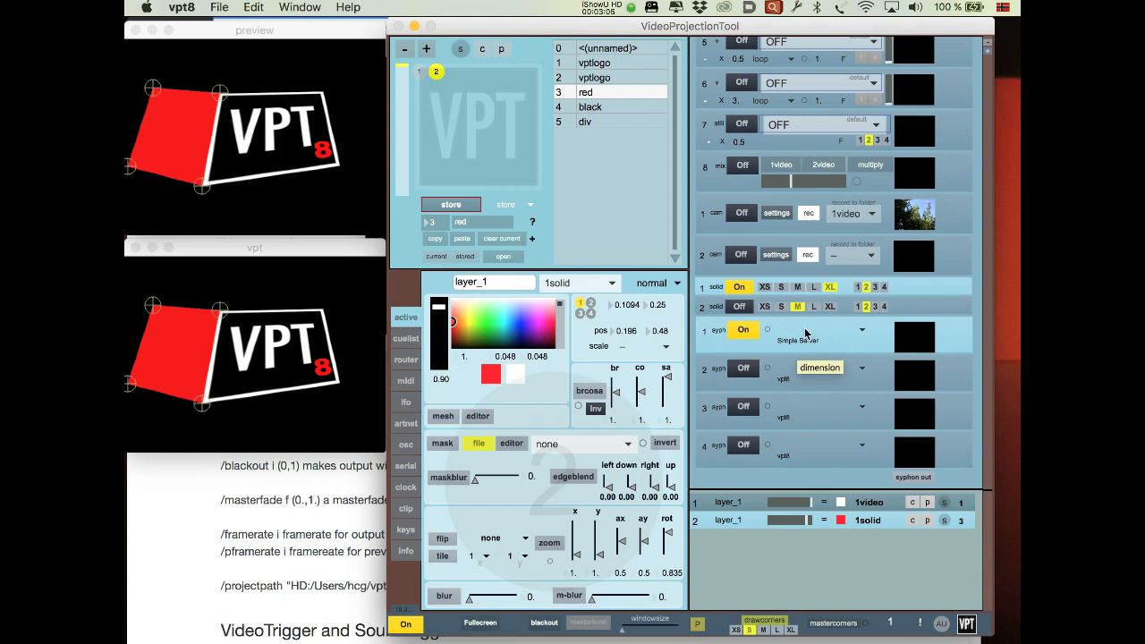
pyautogui.click(862, 331)
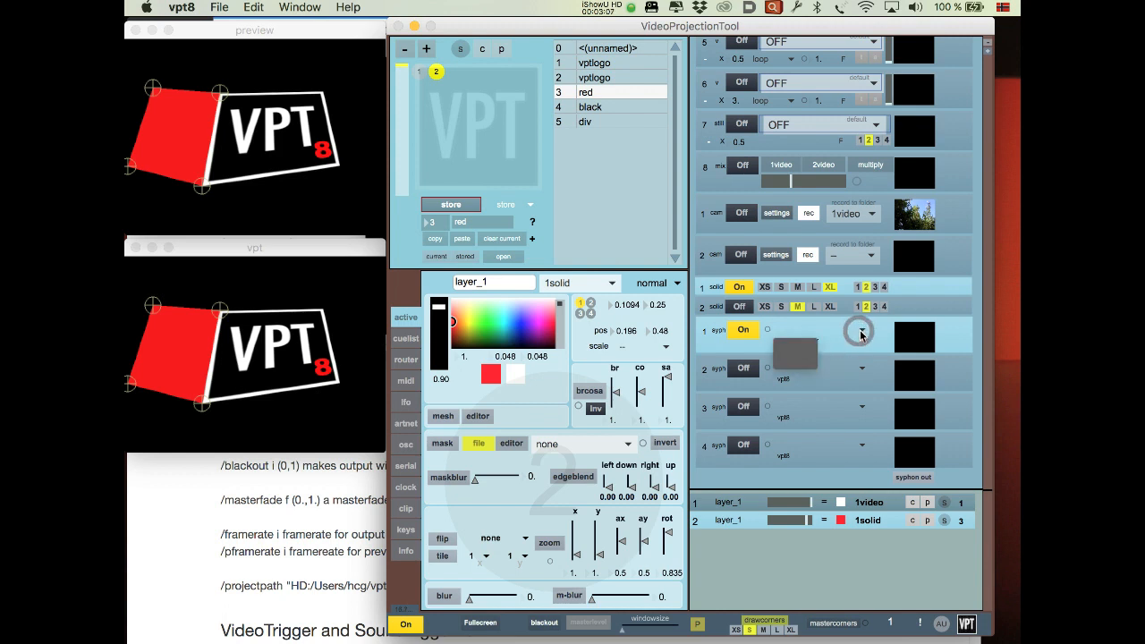
pyautogui.click(876, 325)
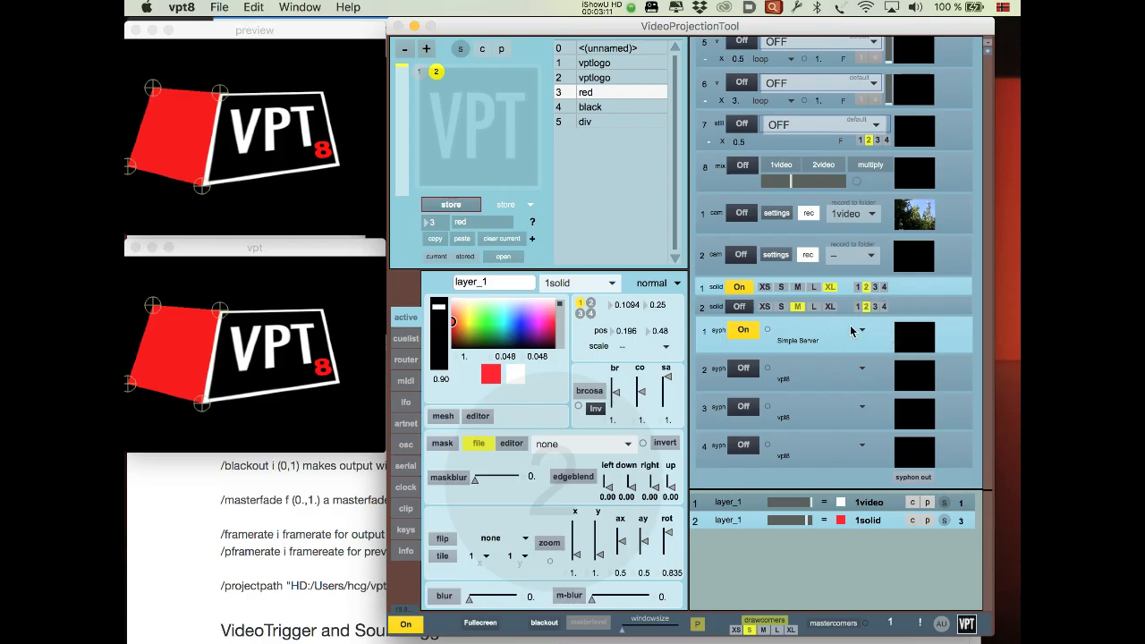
pyautogui.click(863, 331)
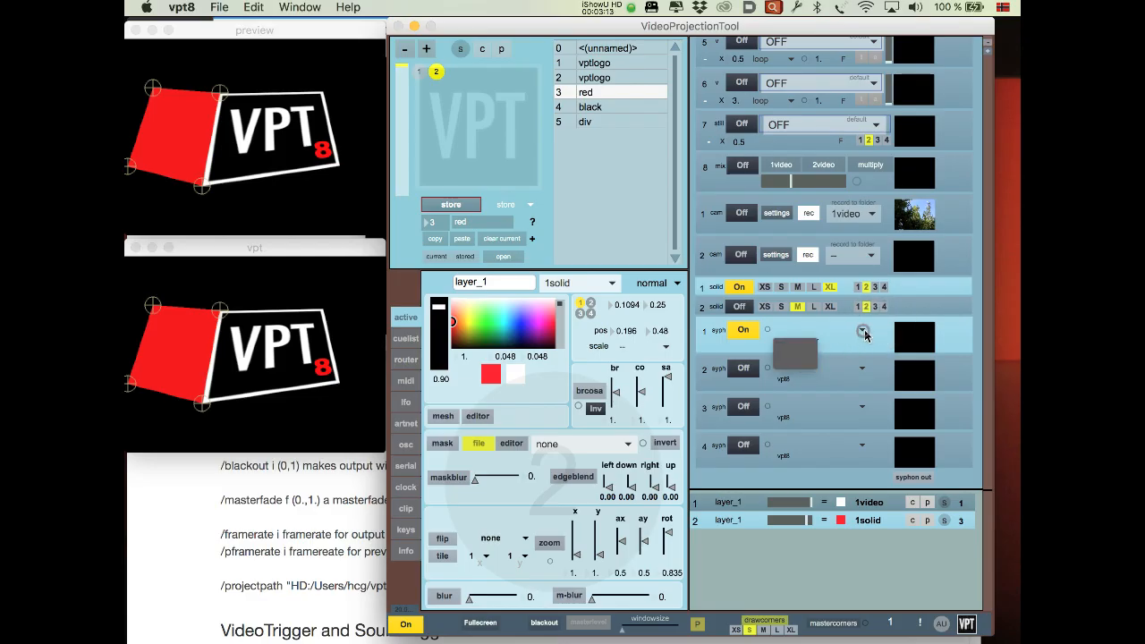
pyautogui.click(796, 359)
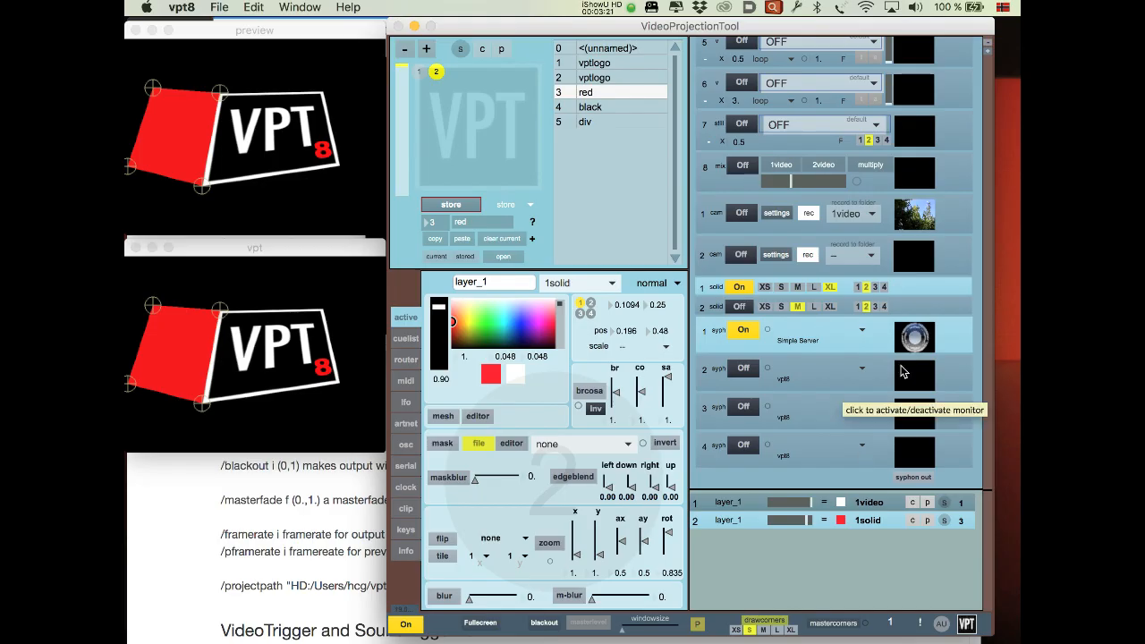
# Assign 1syphon as the source of the first layer and turn on VPT's Syphon output
pyautogui.click(876, 504)
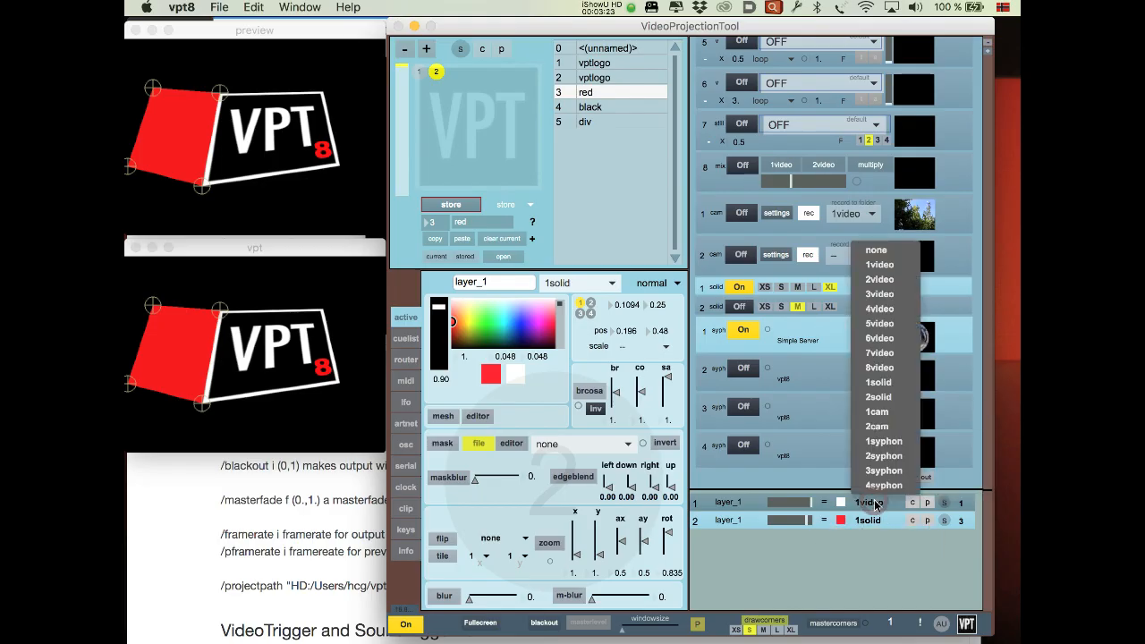
pyautogui.click(885, 442)
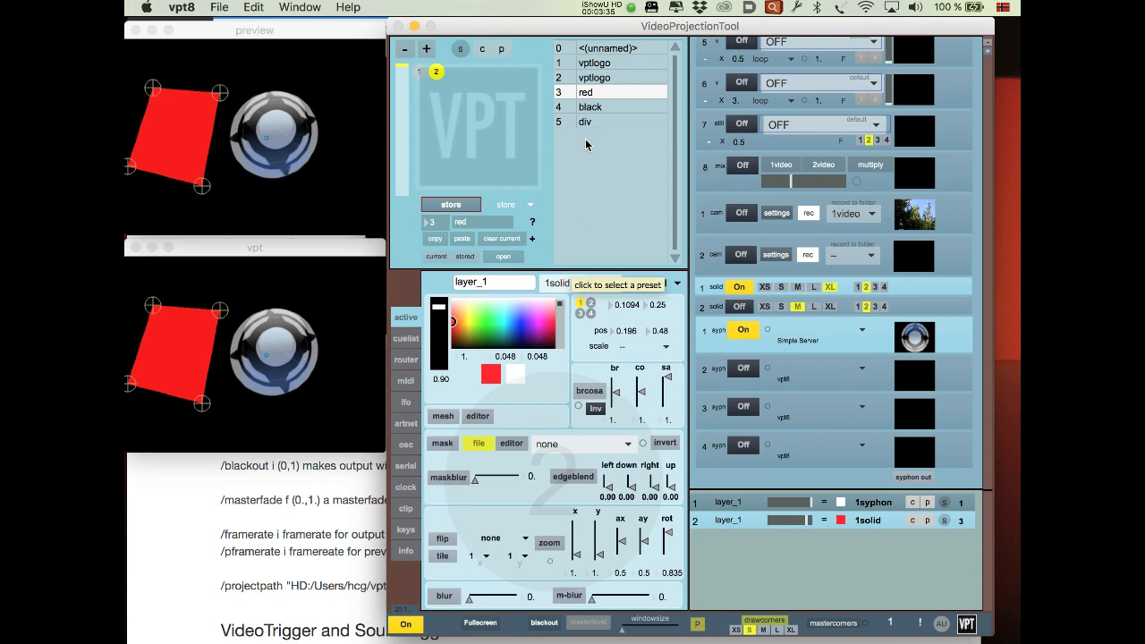
pyautogui.click(925, 480)
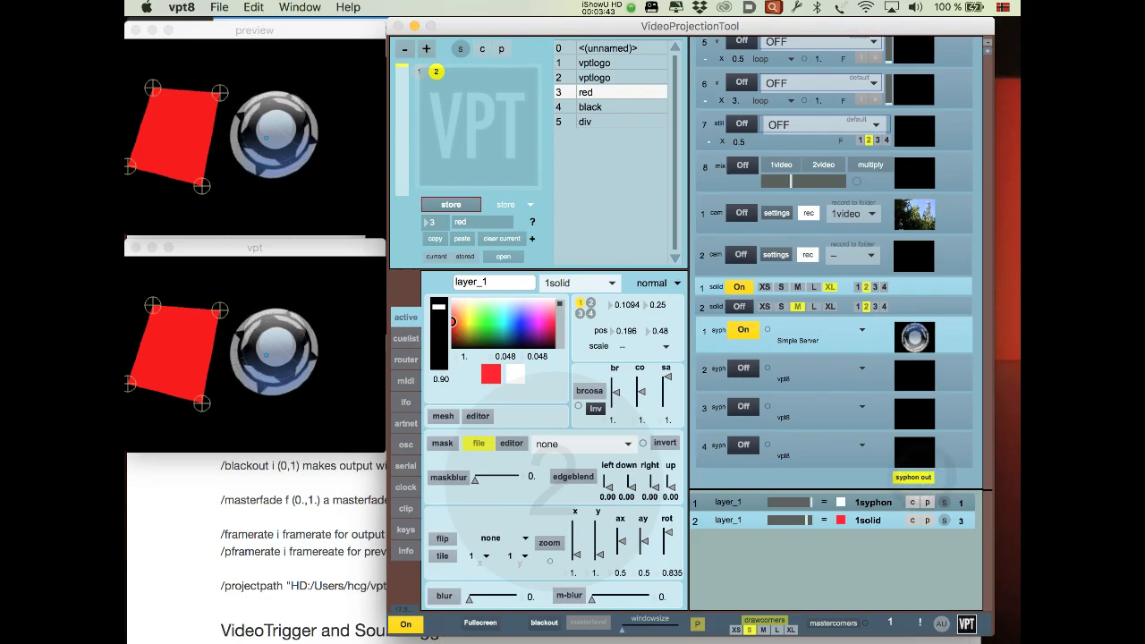
# Switch to Finder and launch Simple Client.app from the Applications folder
pyautogui.press('super+Tab')
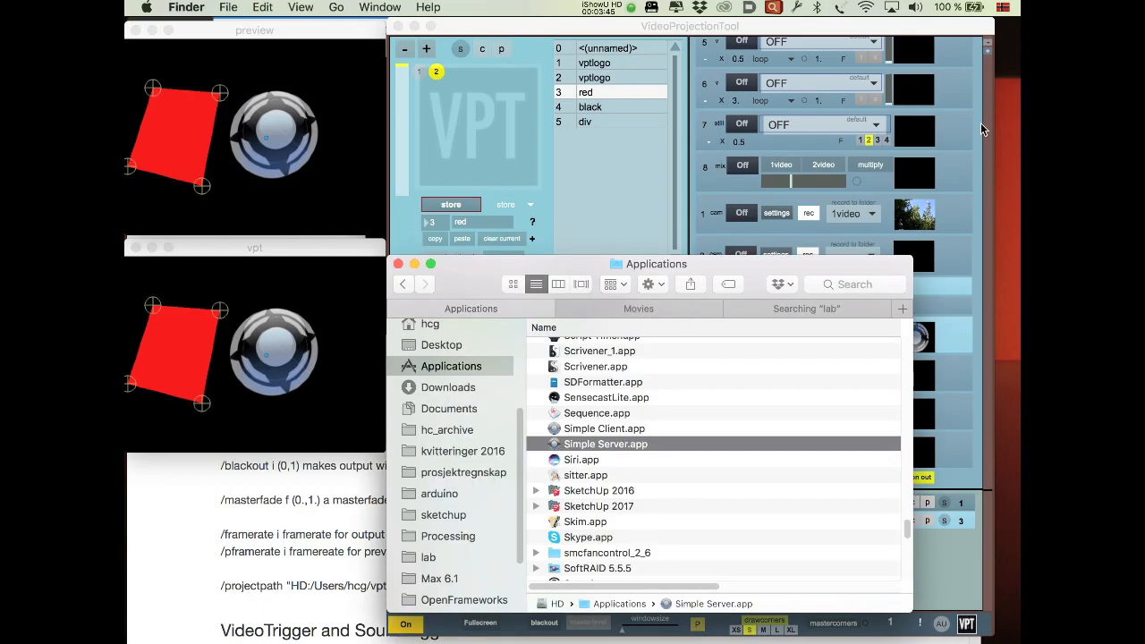
pyautogui.click(592, 428)
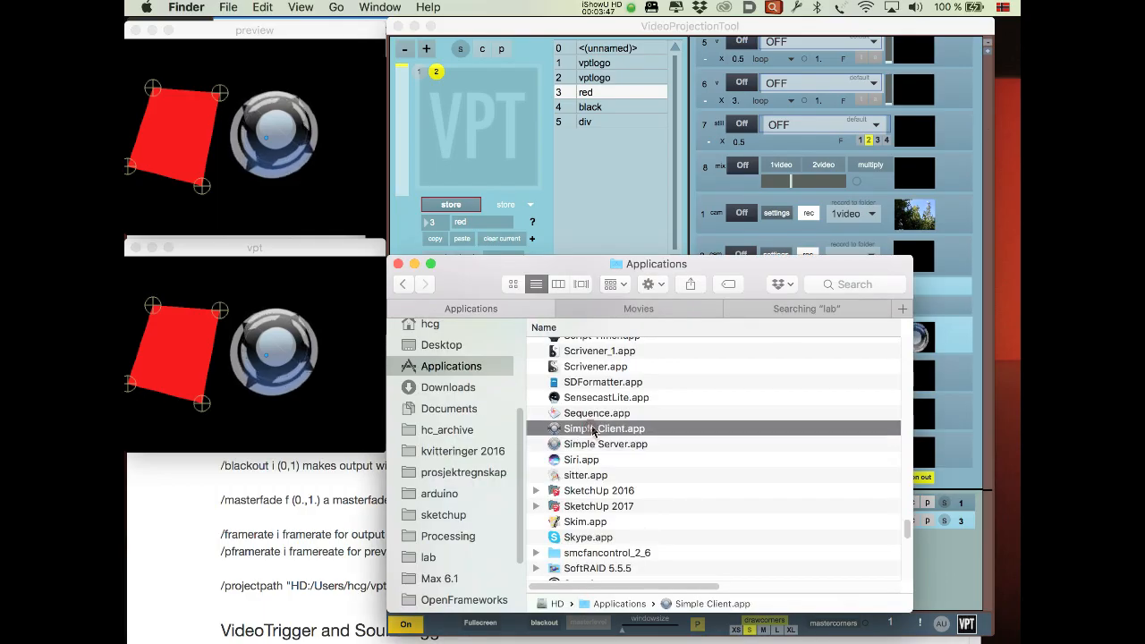
pyautogui.doubleClick(592, 430)
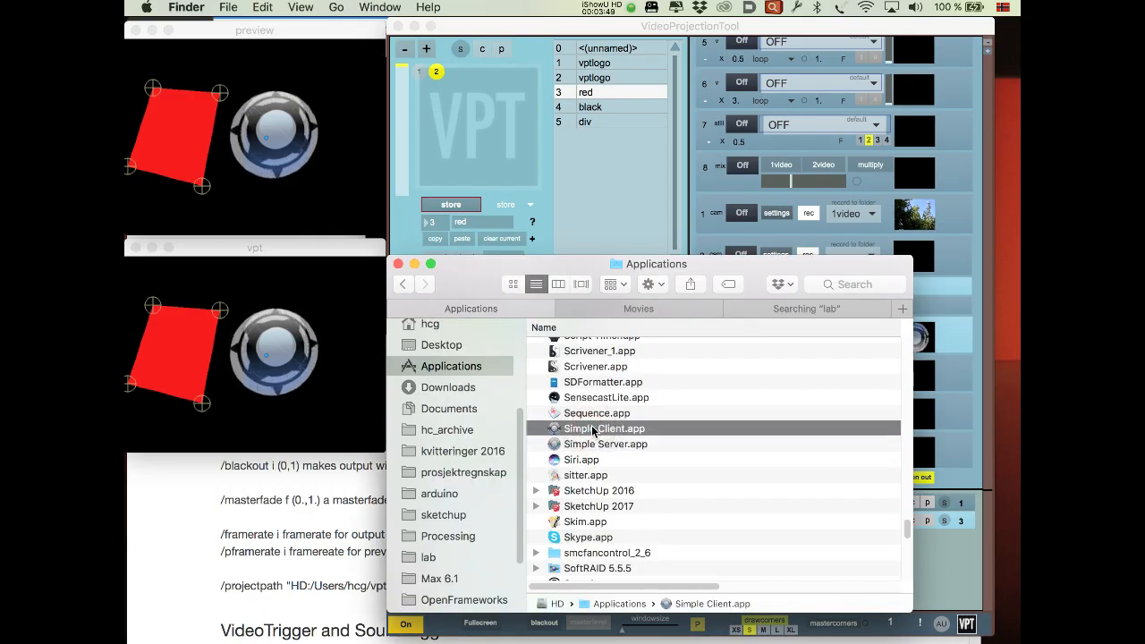
pyautogui.click(762, 251)
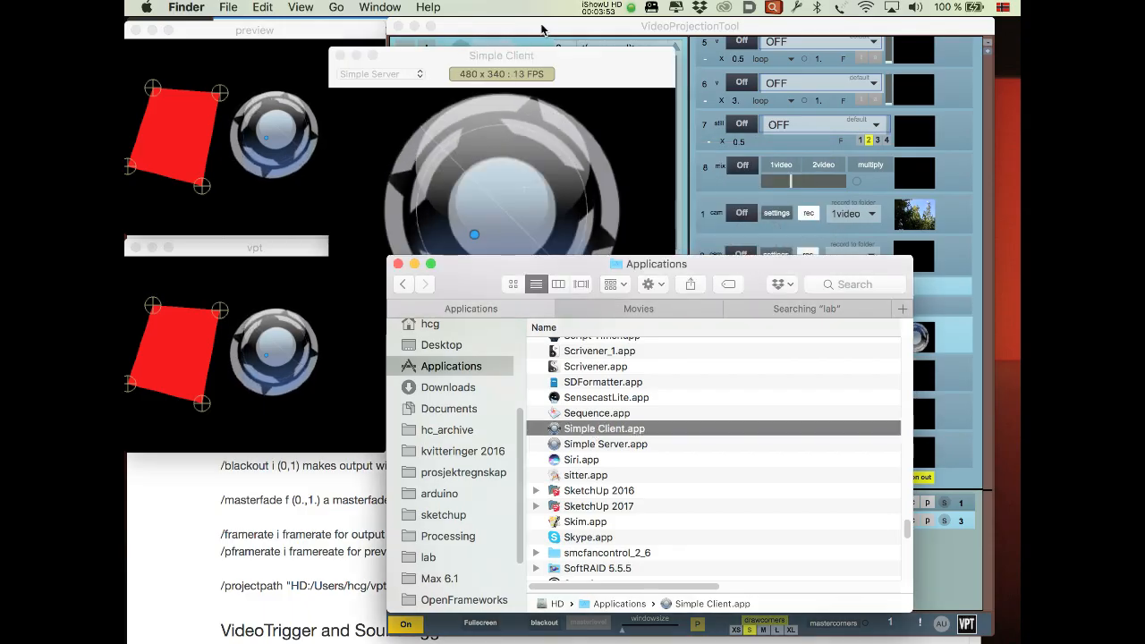
# Move the Simple Client window clear of the preview windows and set its Syphon server to vpt8
pyautogui.moveTo(617, 57); pyautogui.dragTo(677, 131)
pyautogui.click(465, 146)
pyautogui.click(445, 163)
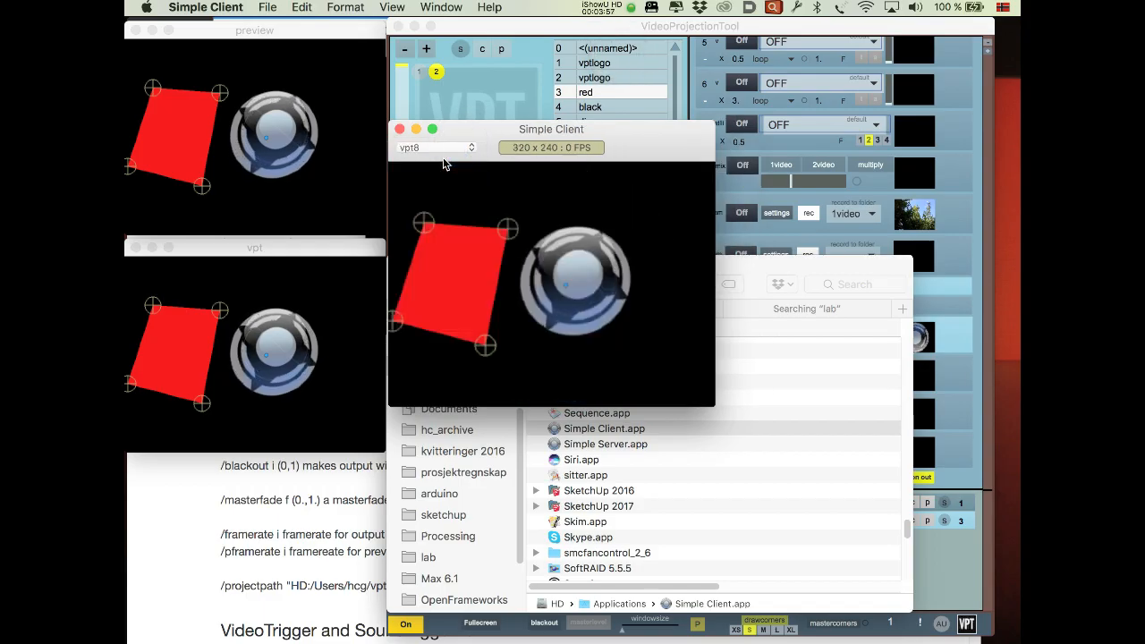